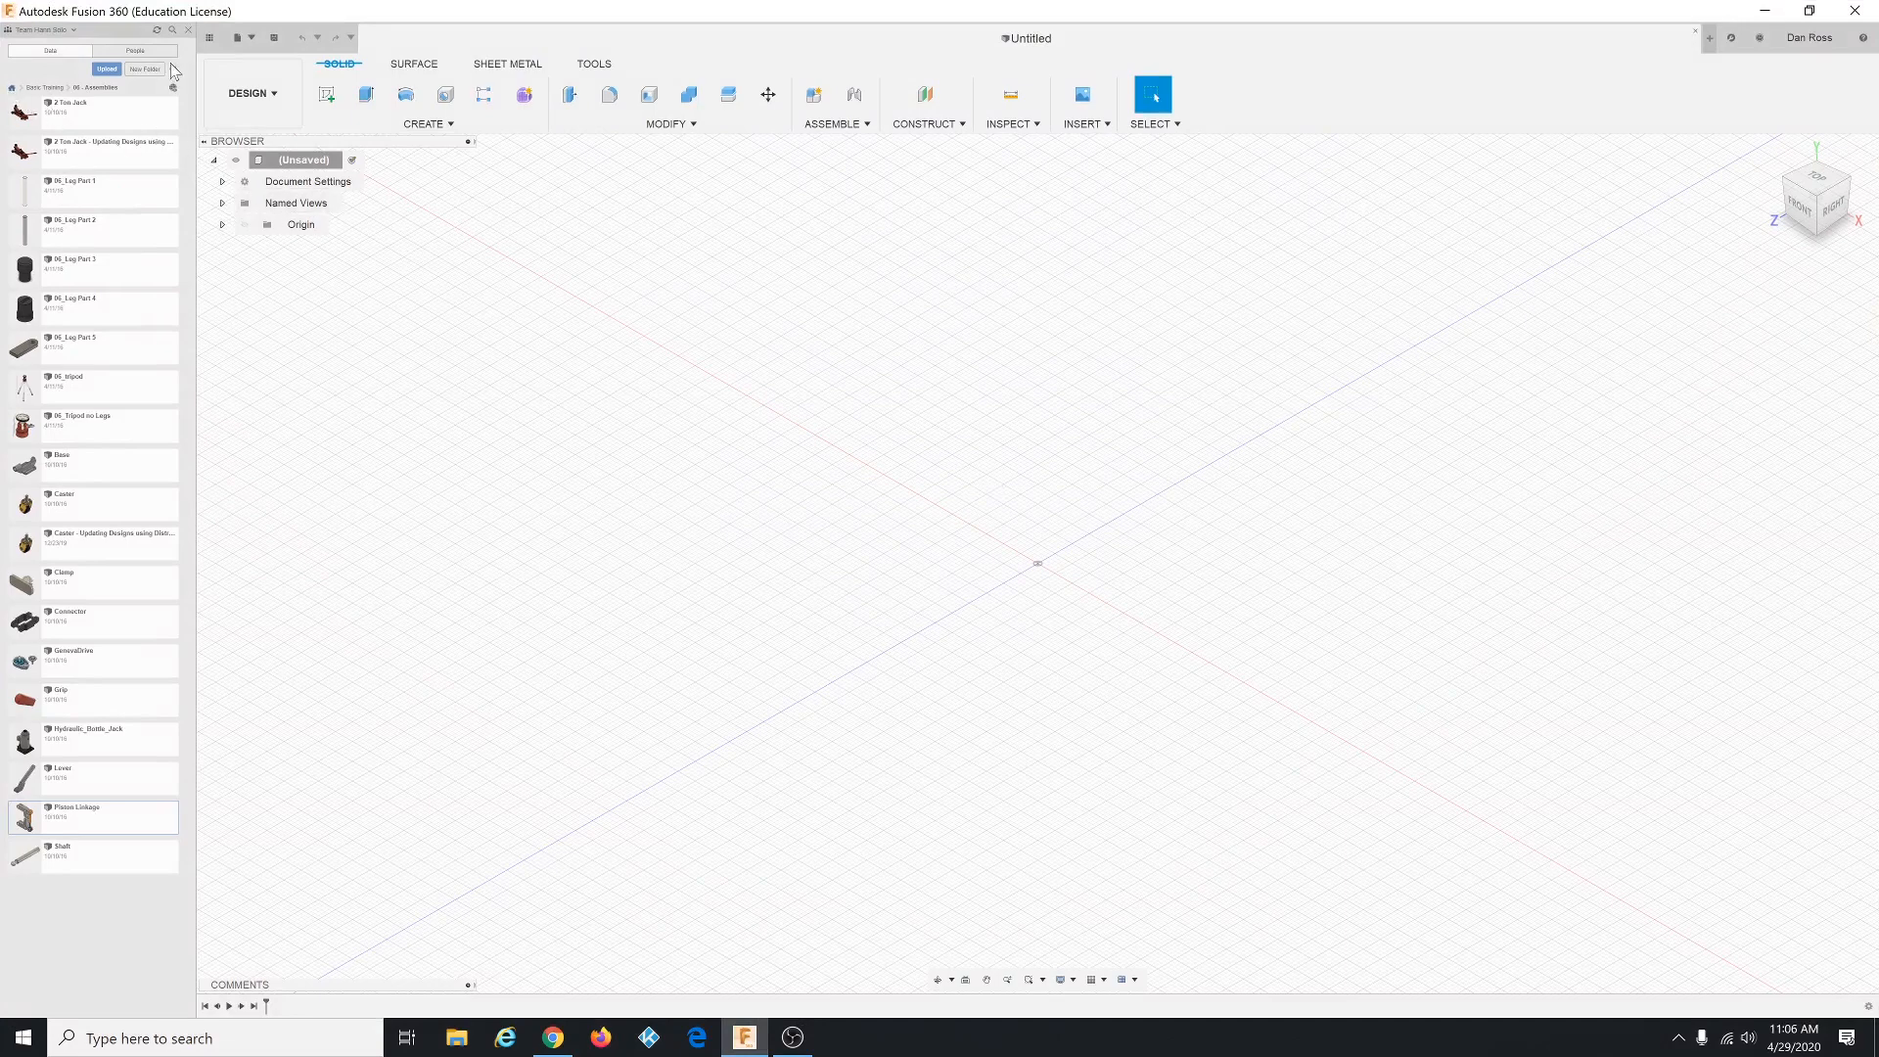
- Open the Piston Linkage design from the 06 - Assemblies folder of the Basic Training samples, then close the data panel
click(189, 30)
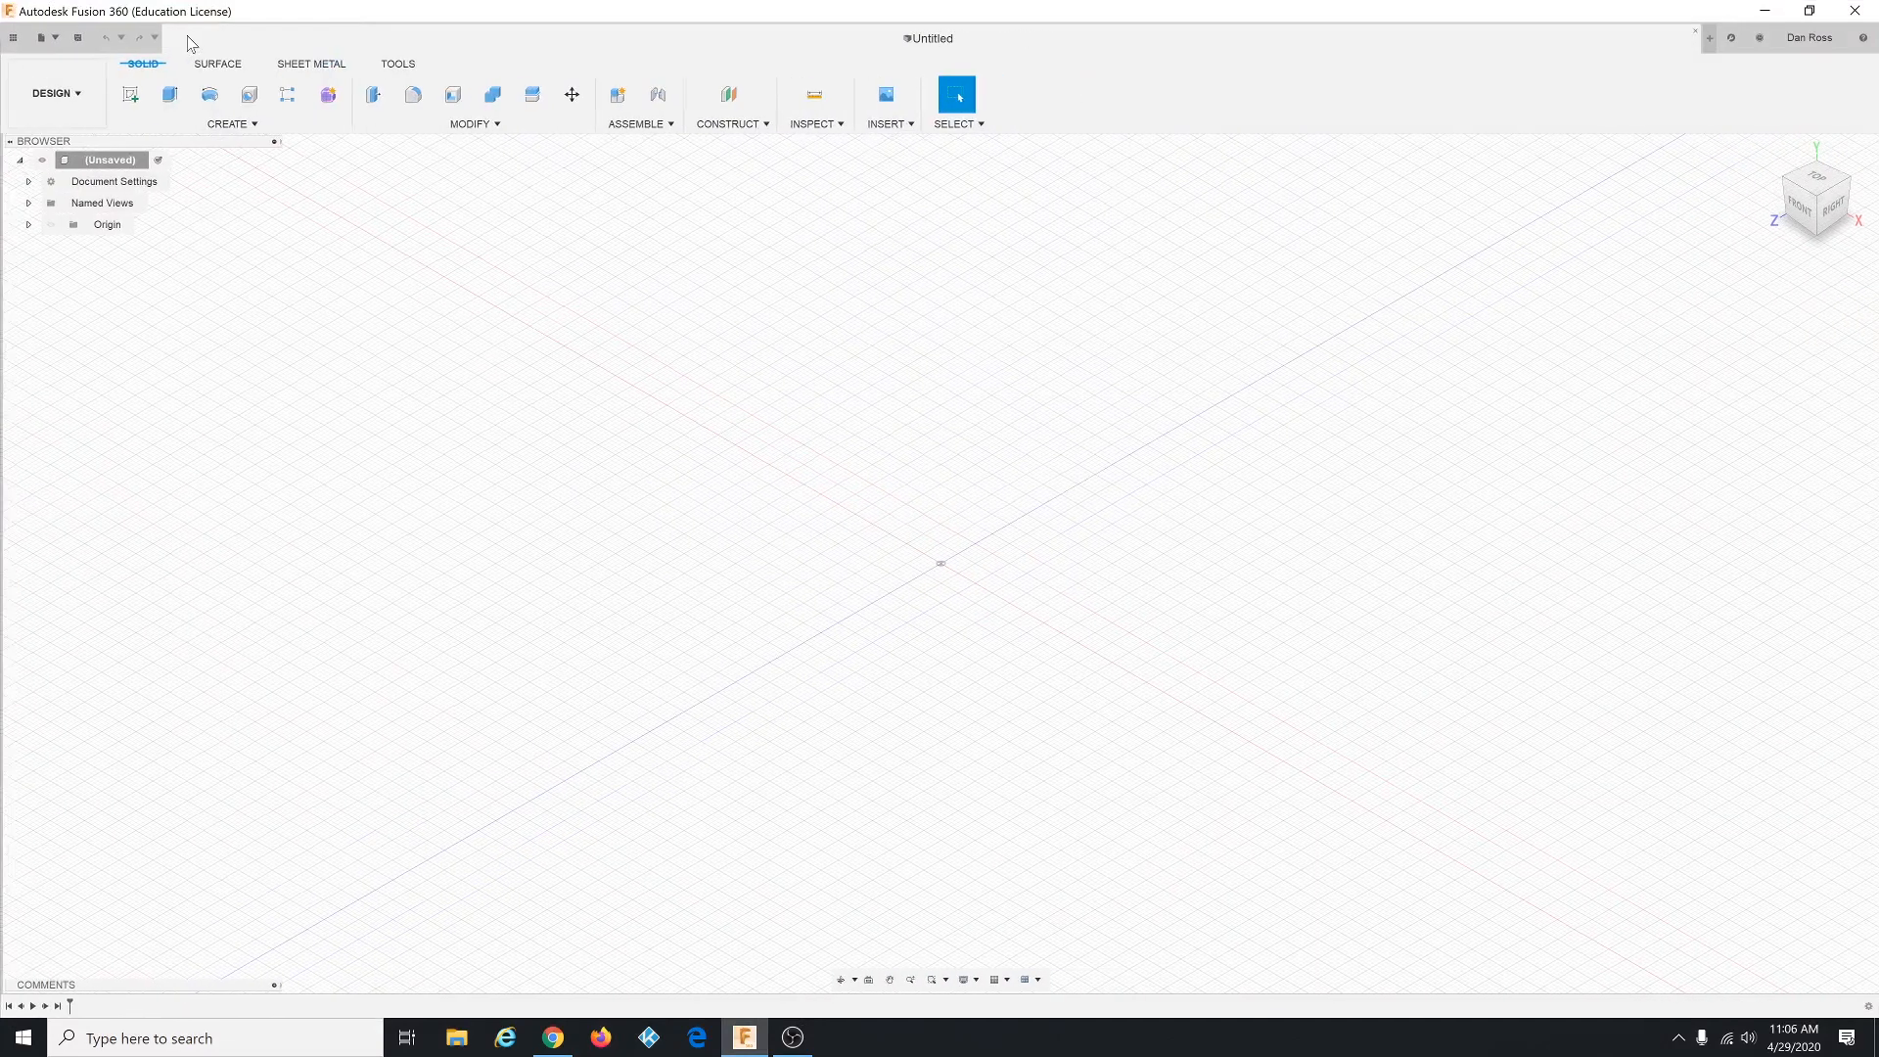
click(12, 39)
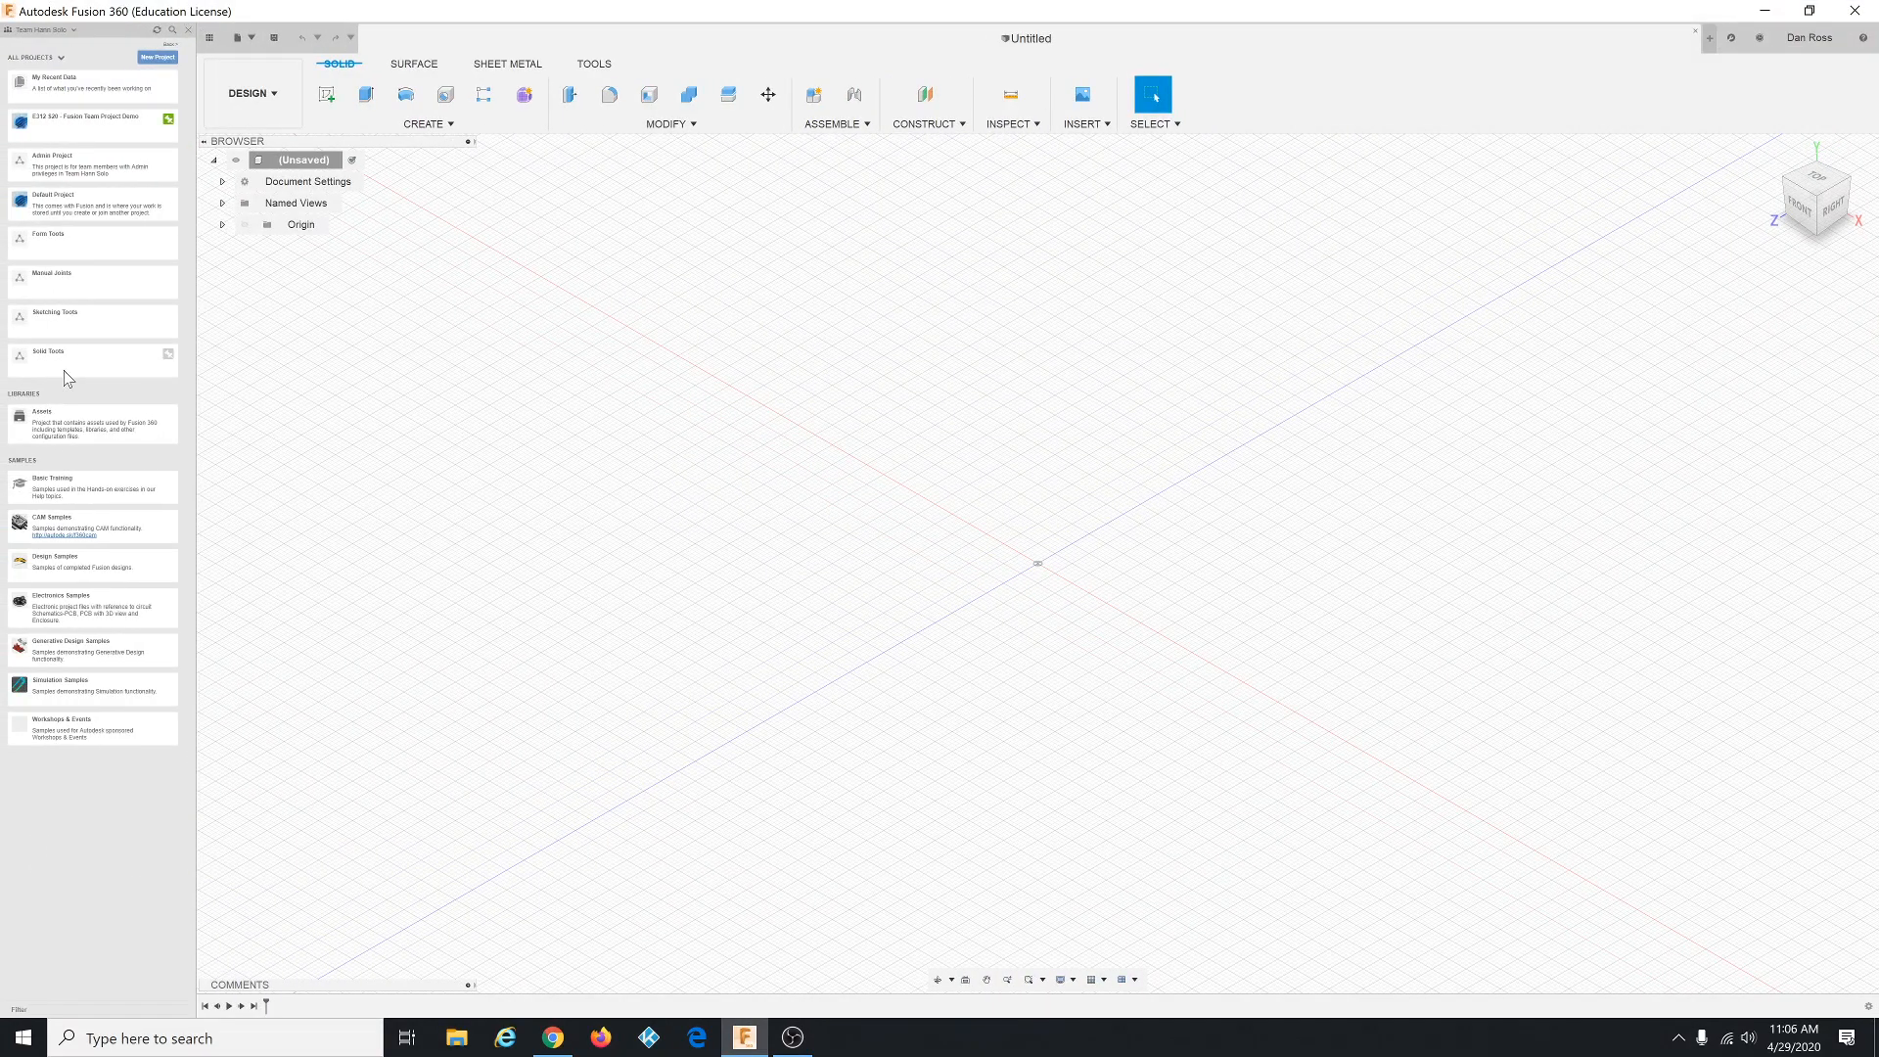
click(78, 489)
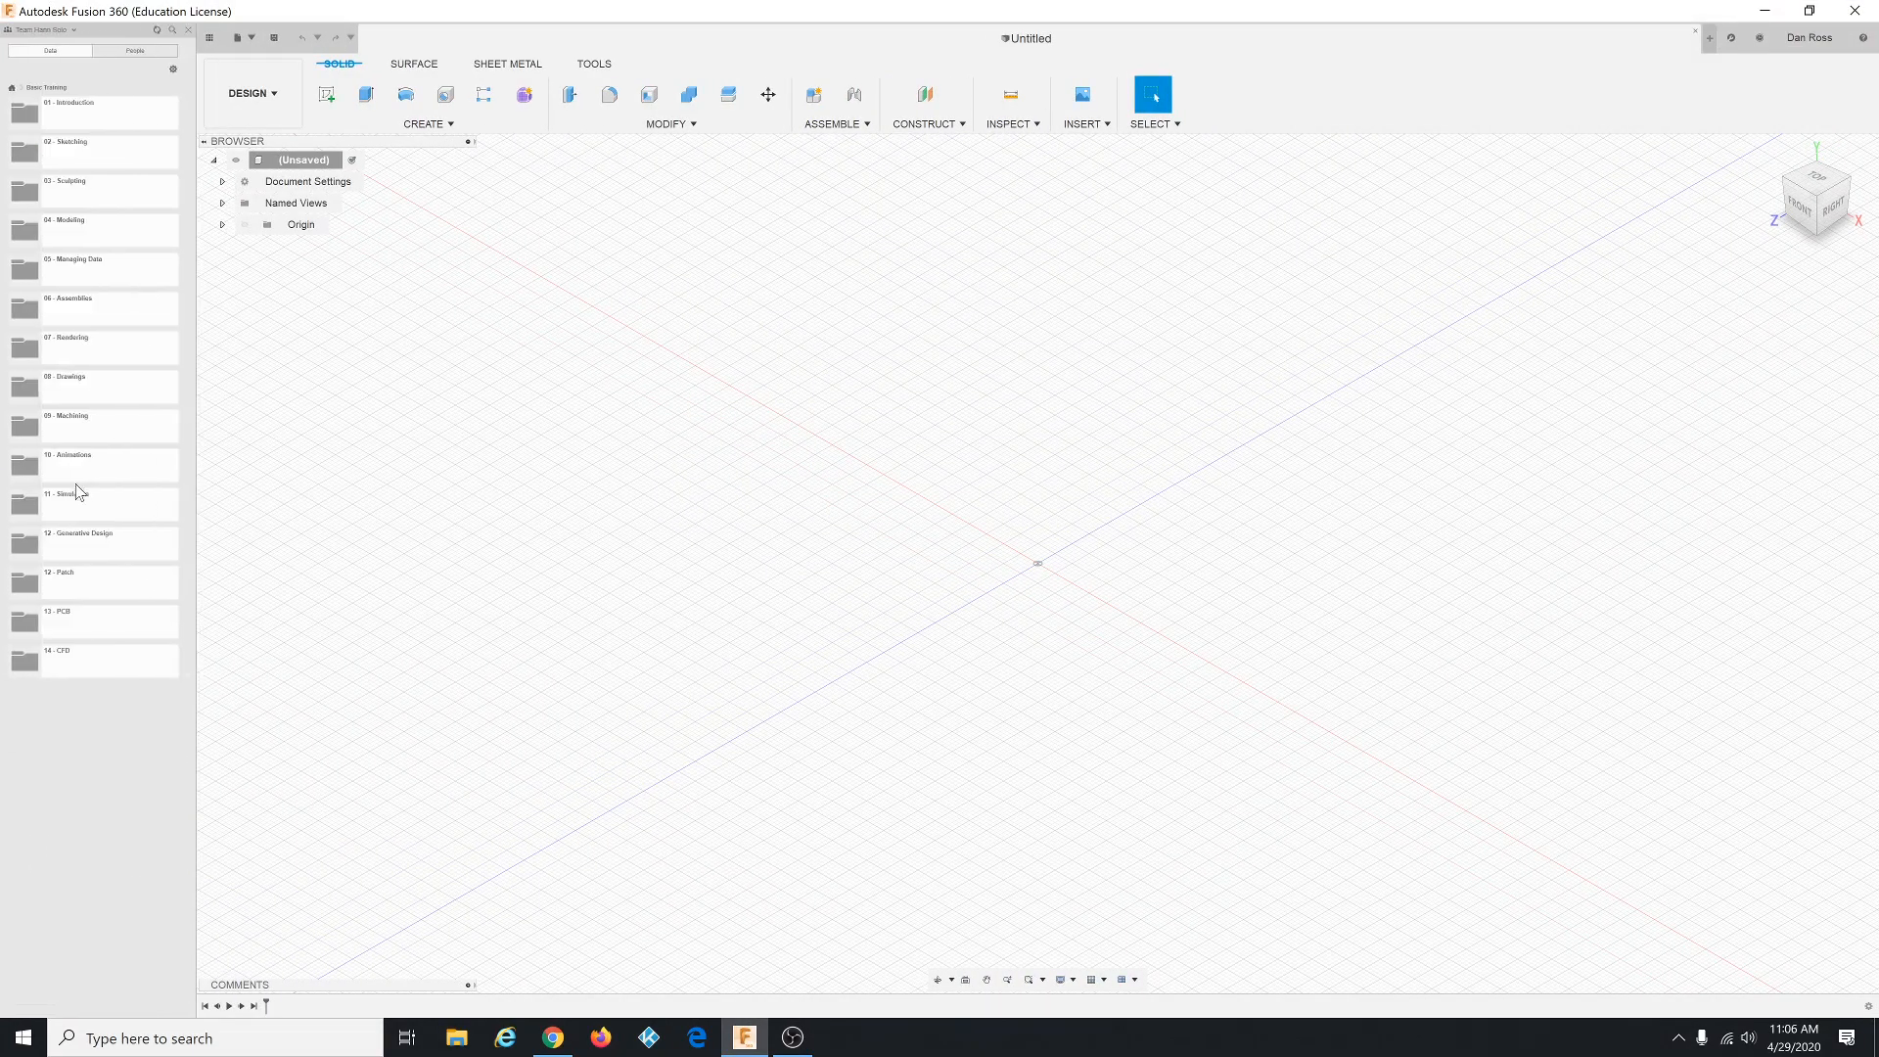
click(119, 318)
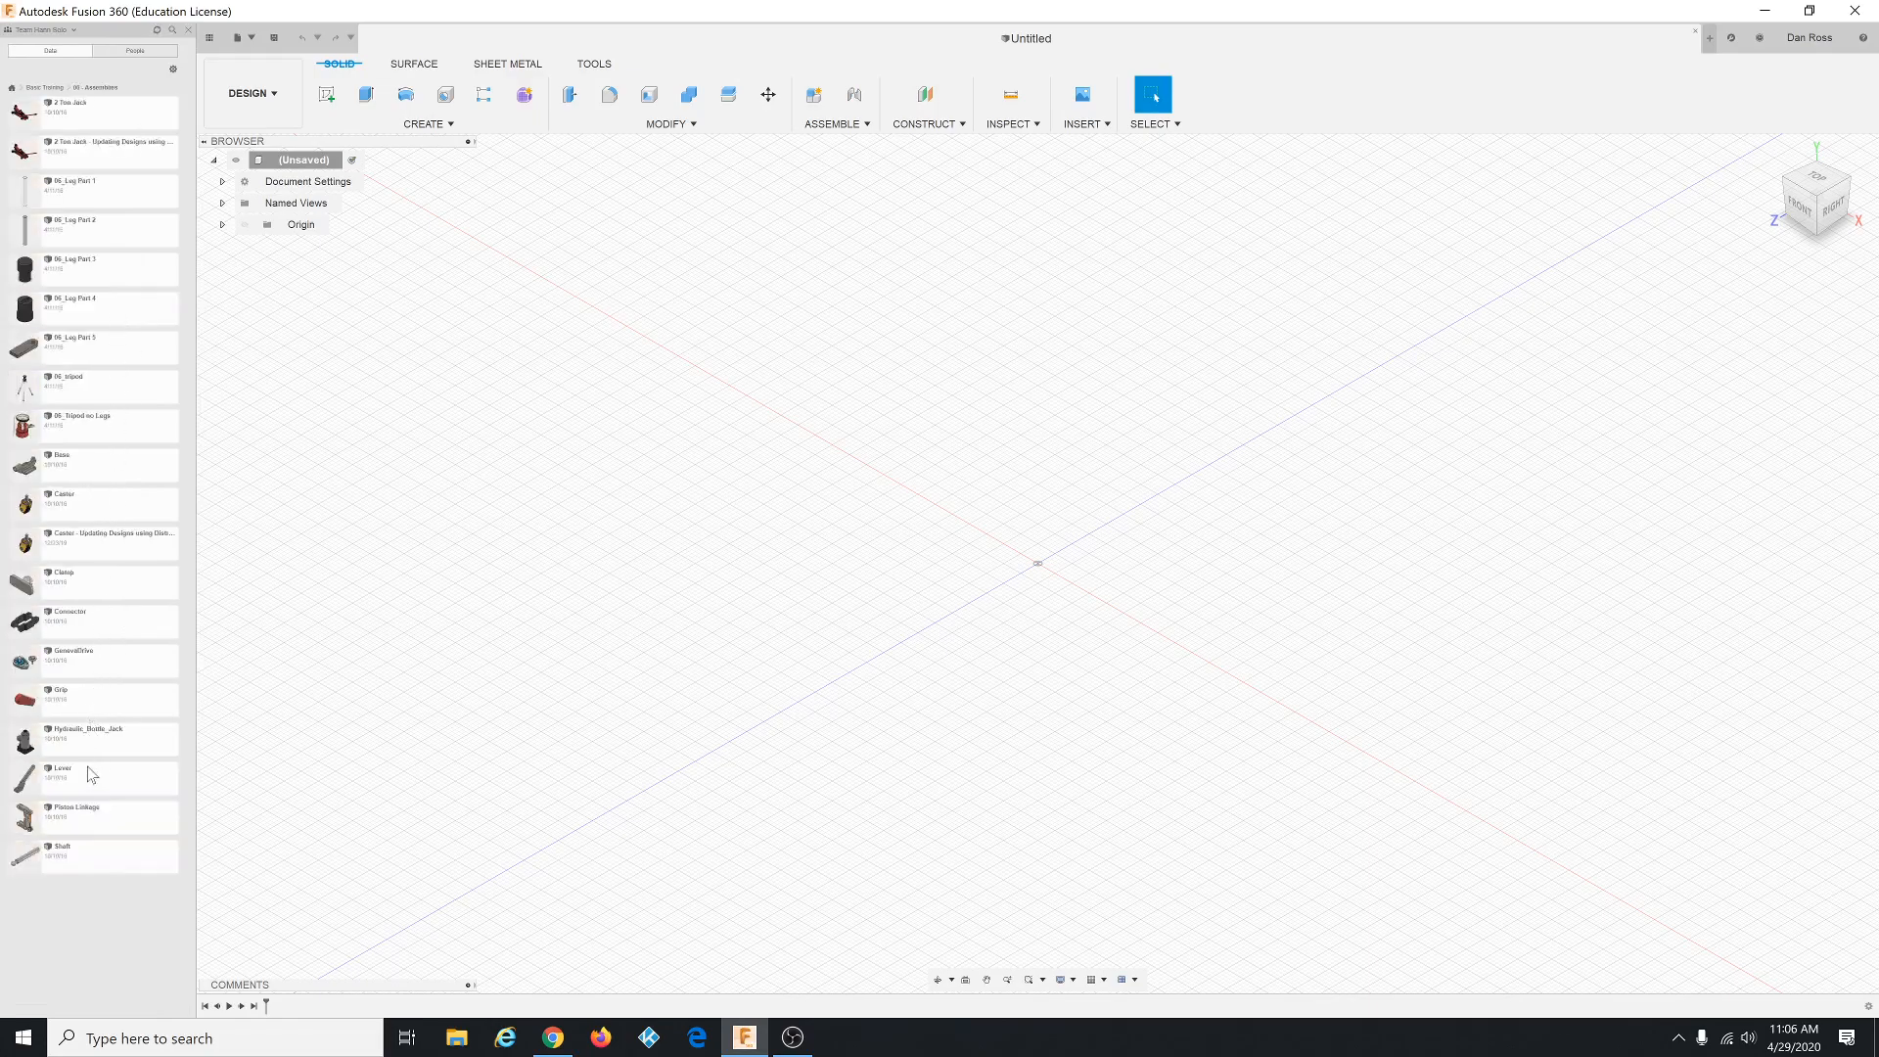
double_click(89, 819)
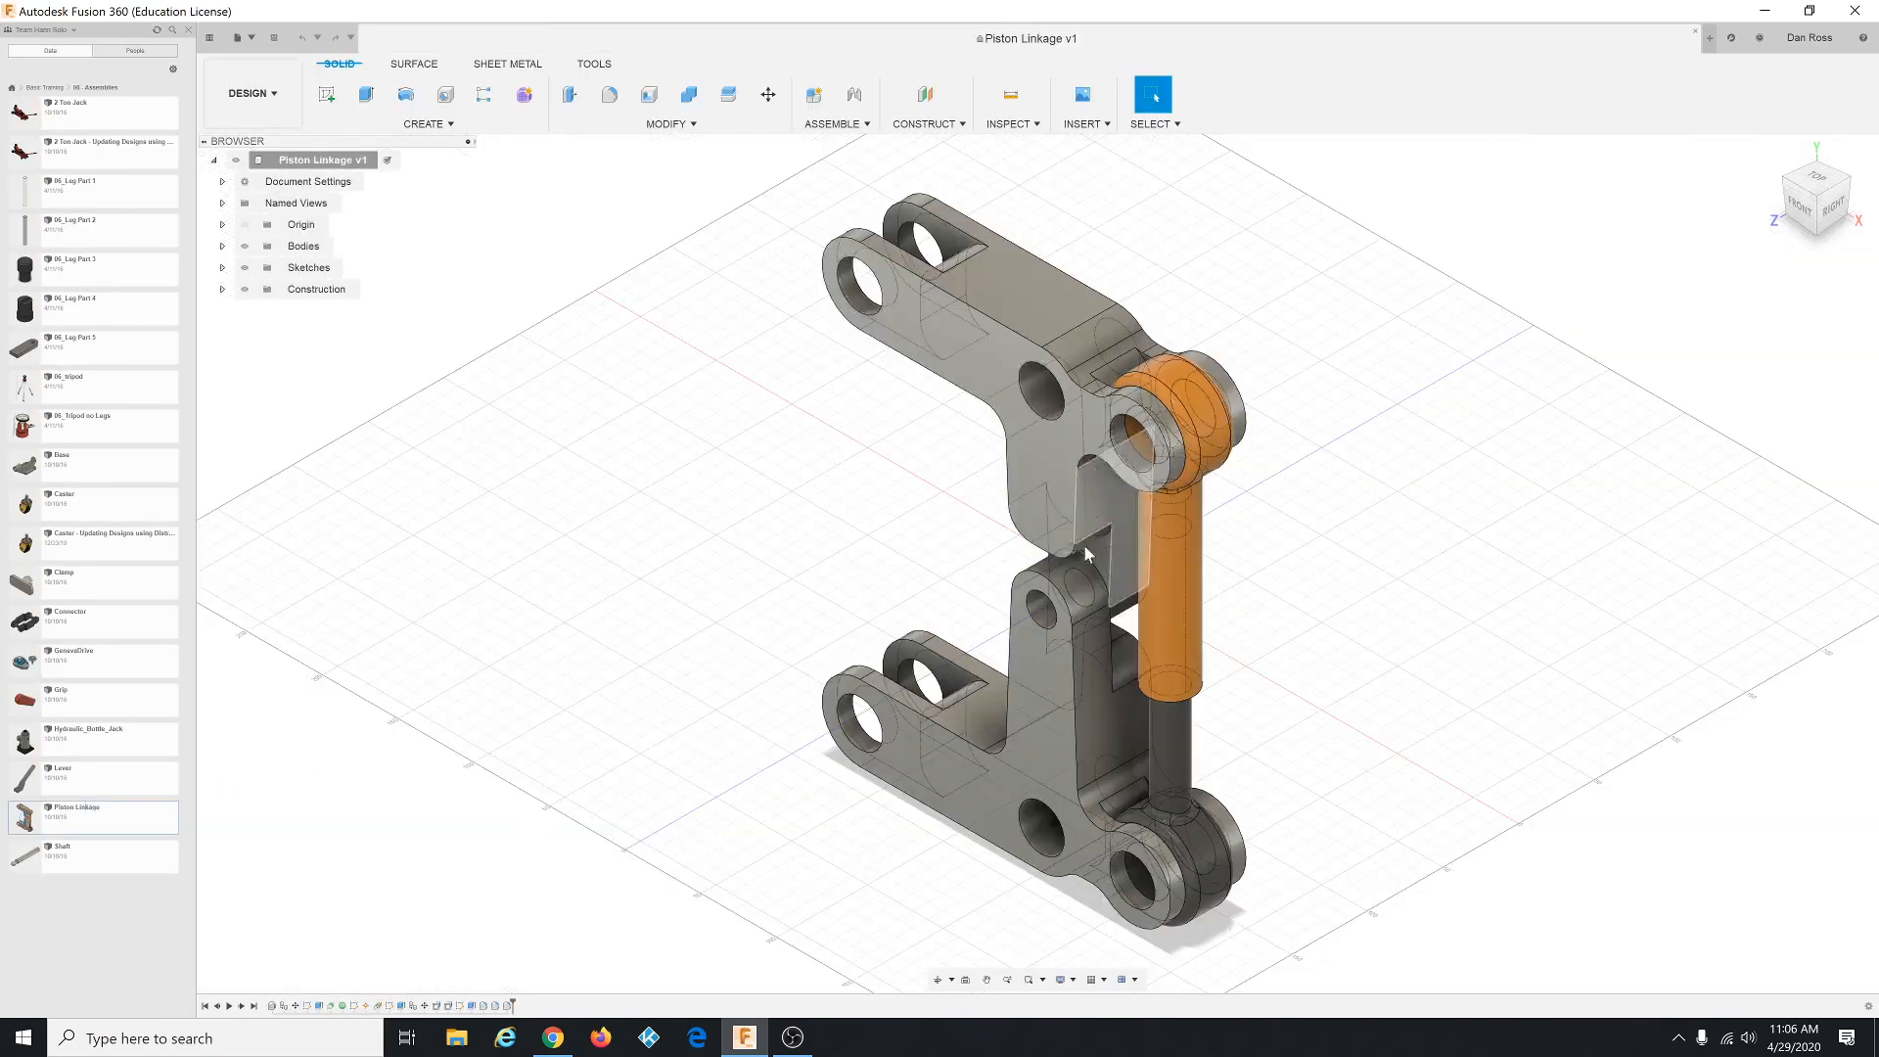
mouse_move(1323, 634)
shift+middle_down()
mouse_move(1355, 604)
mouse_move(1334, 617)
shift+middle_up()
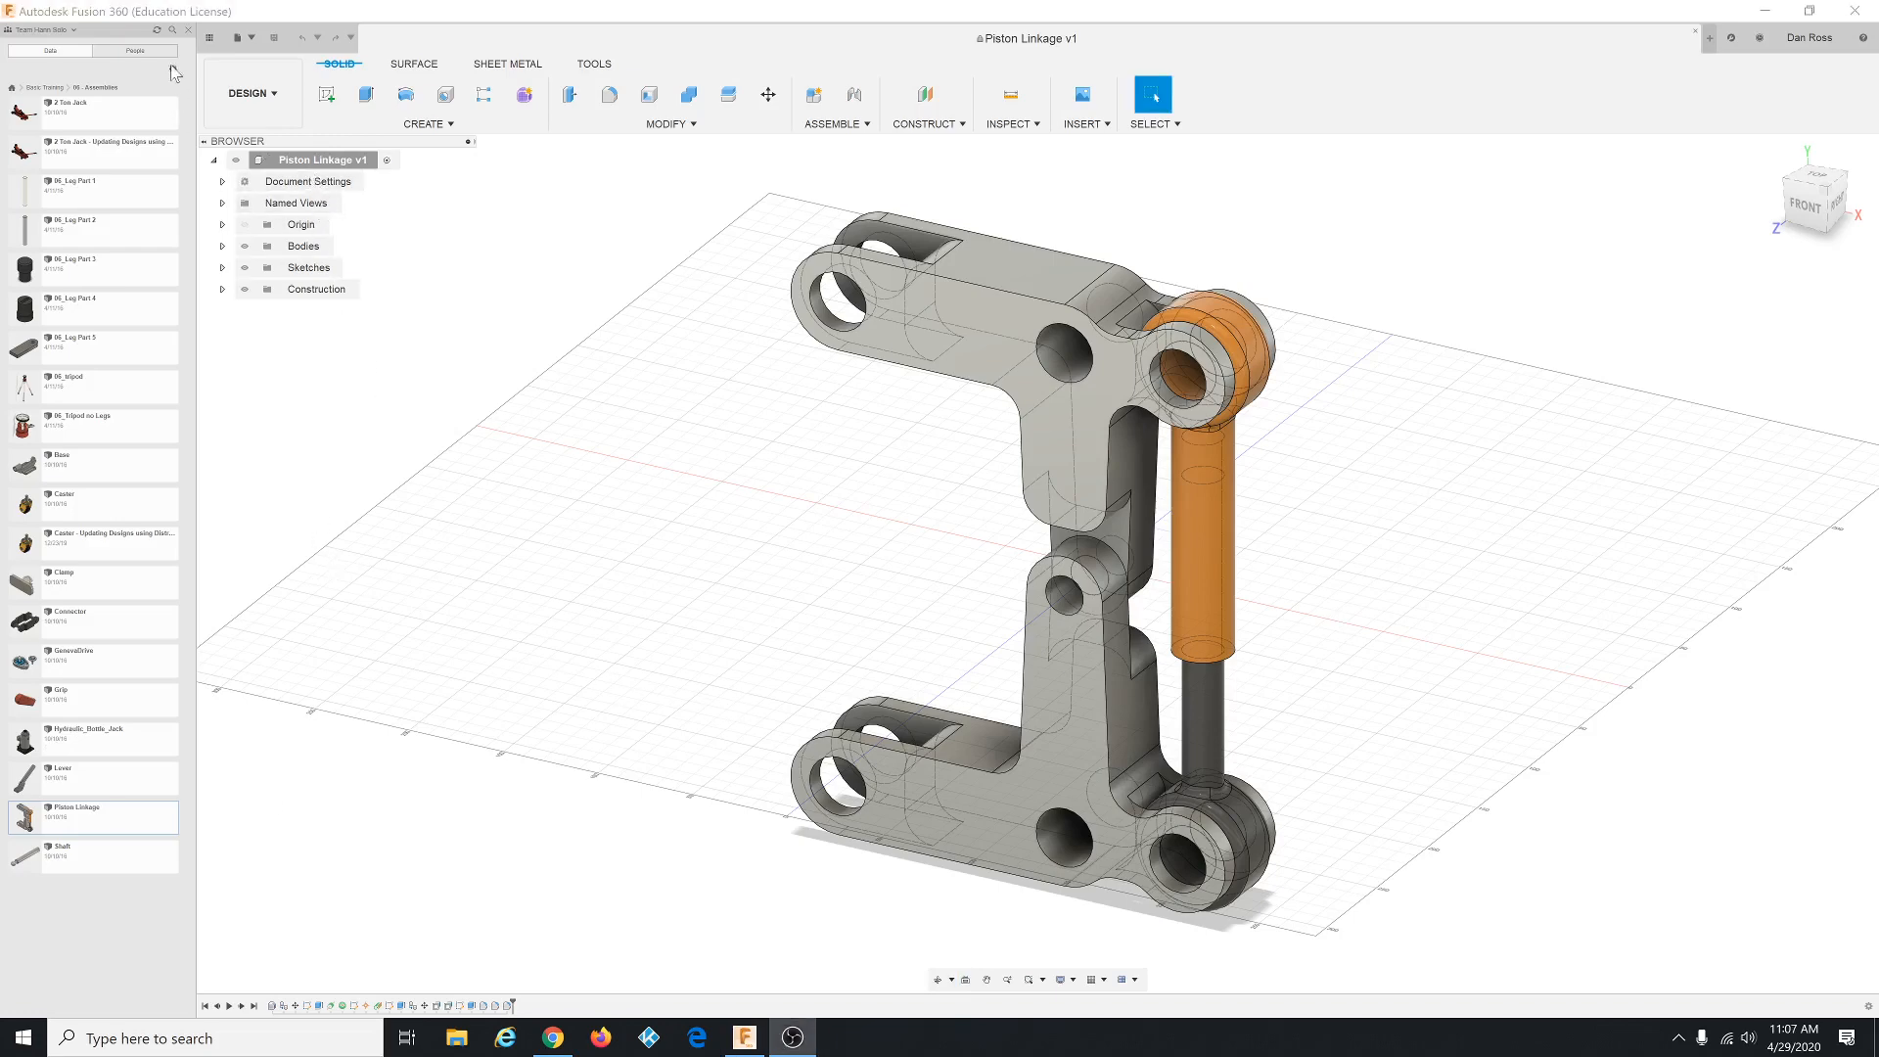
click(189, 30)
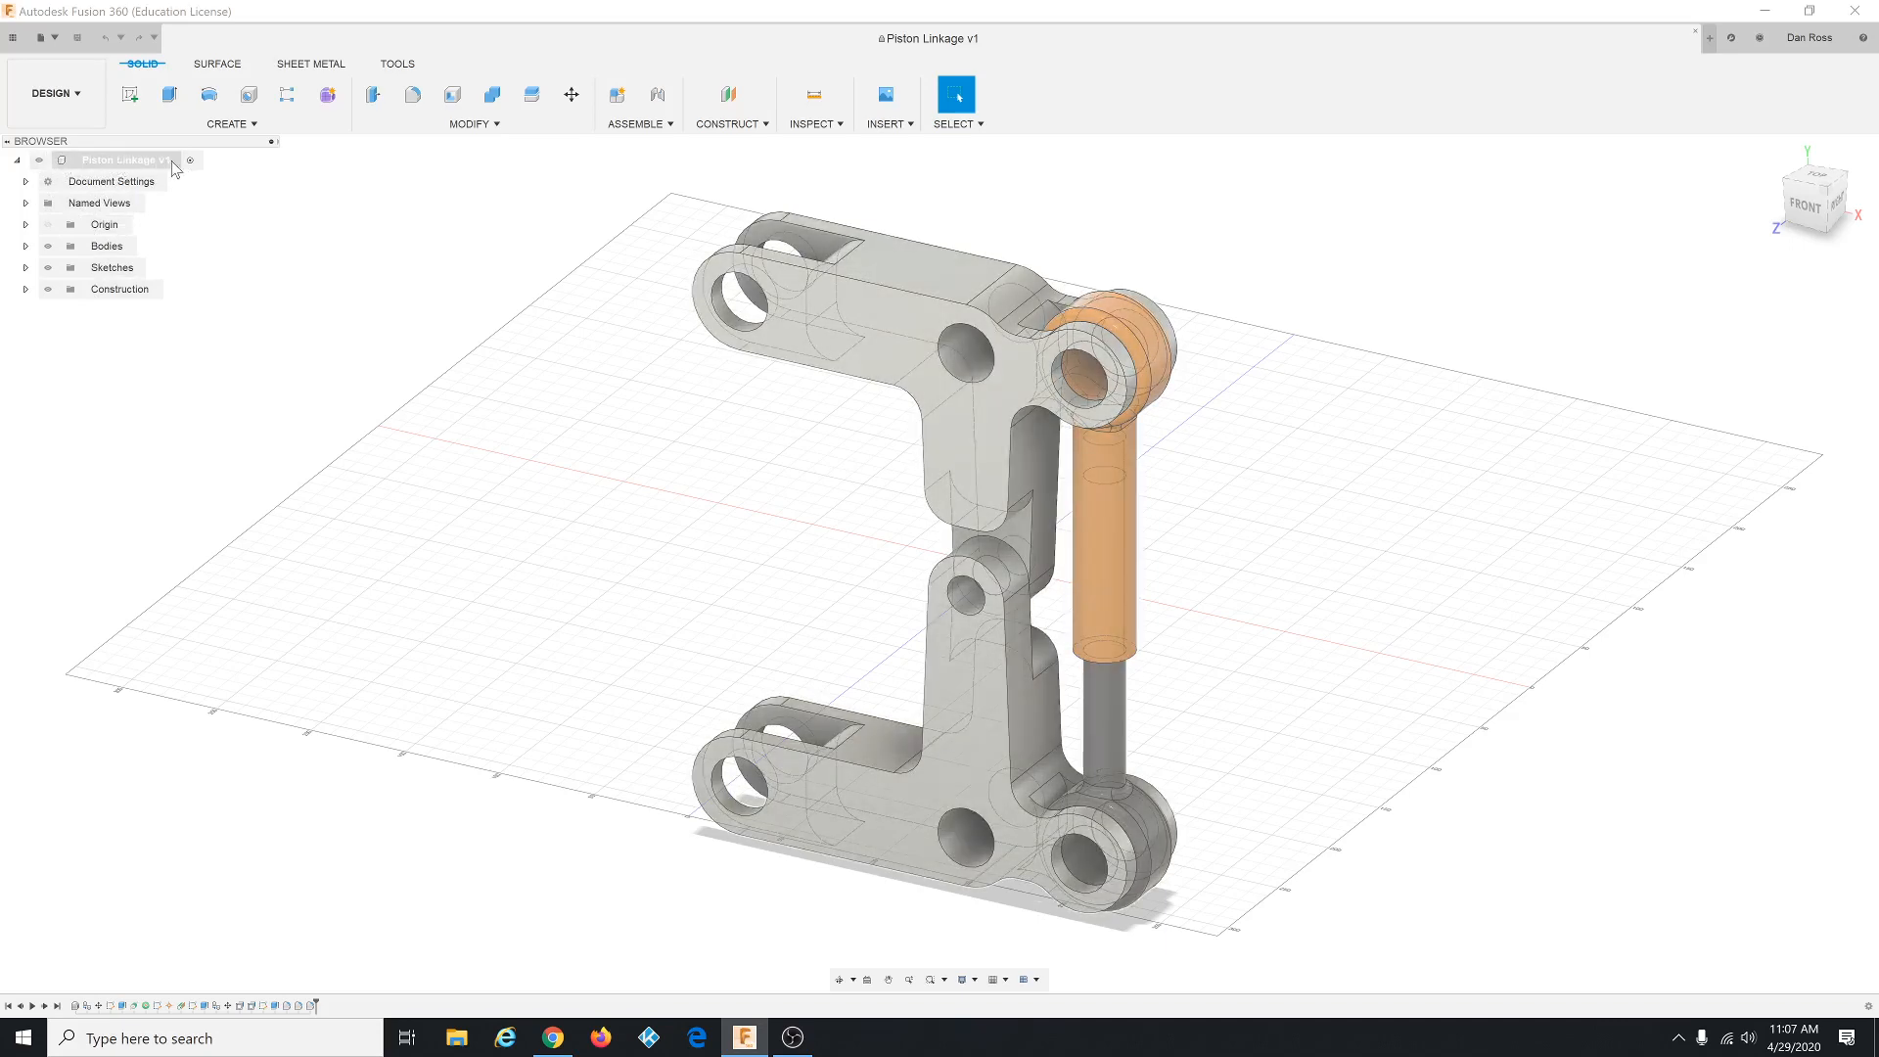
- Review the bodies of the Piston Linkage design and create components from all of them at once
click(26, 246)
click(26, 247)
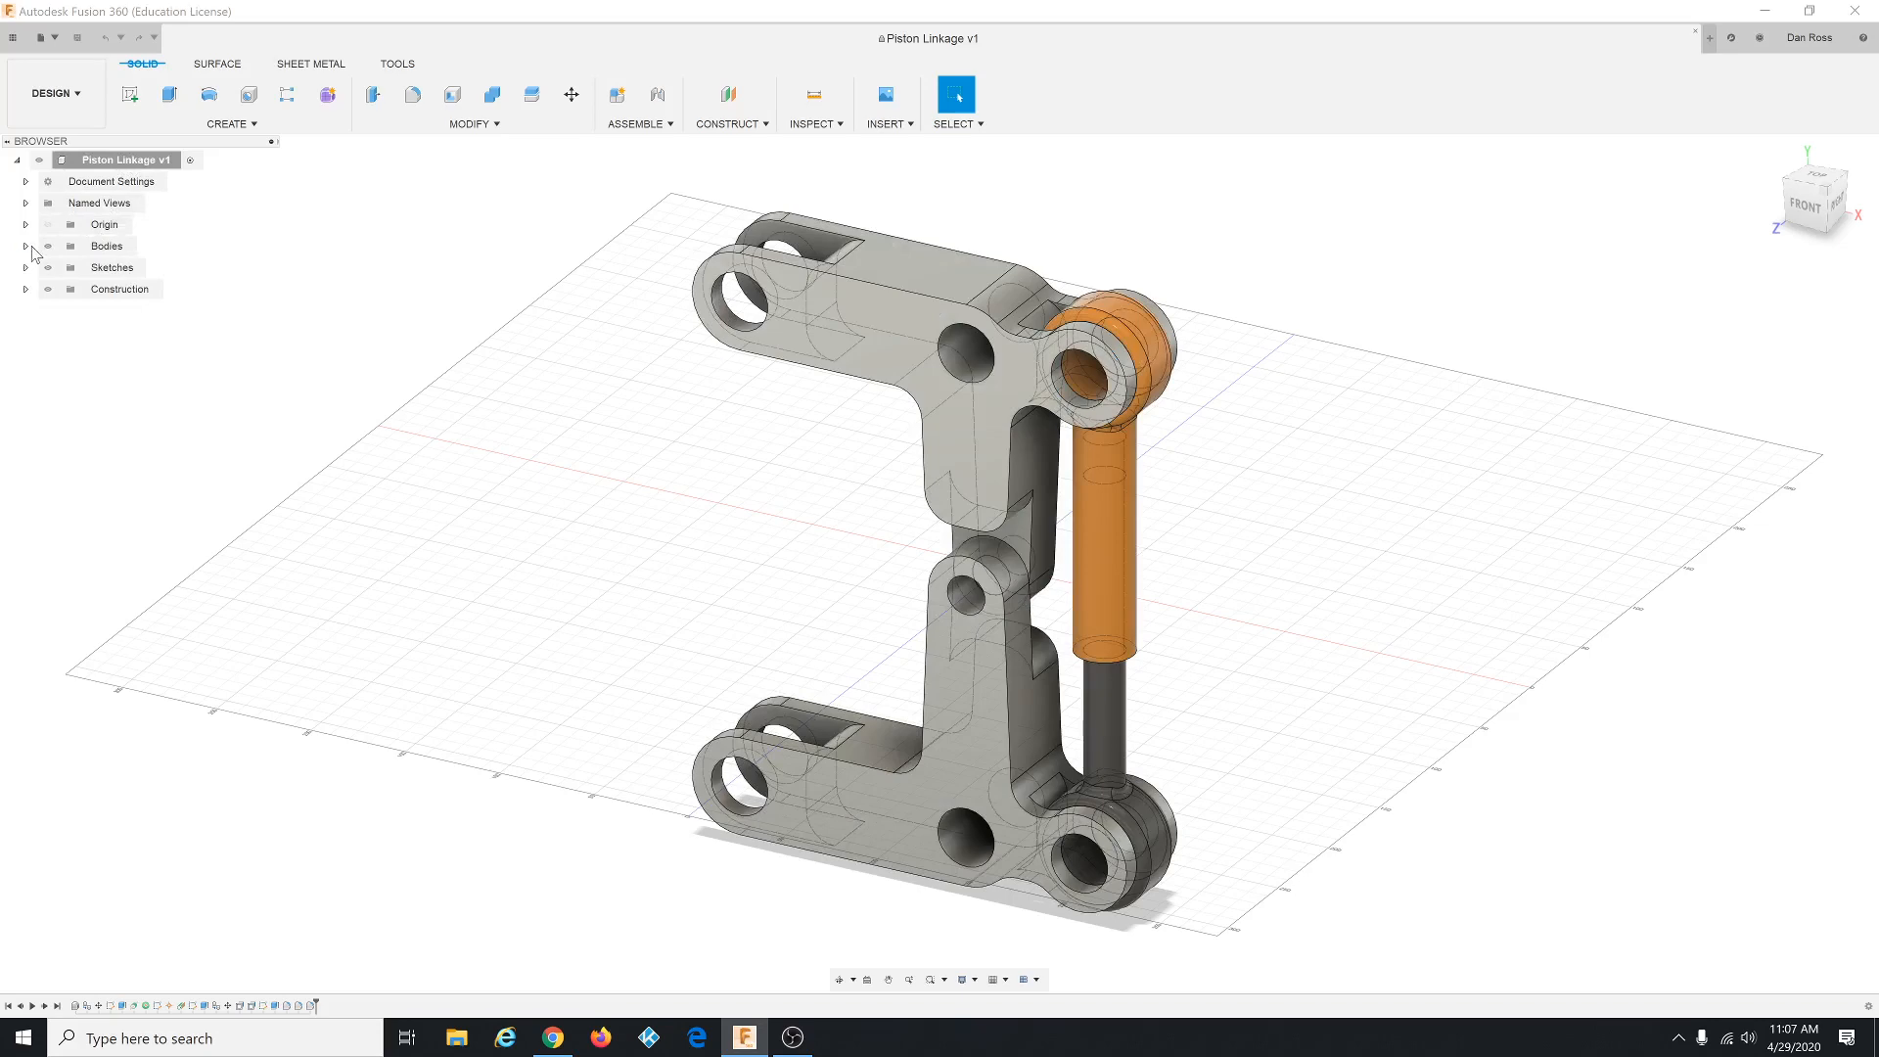
click(26, 247)
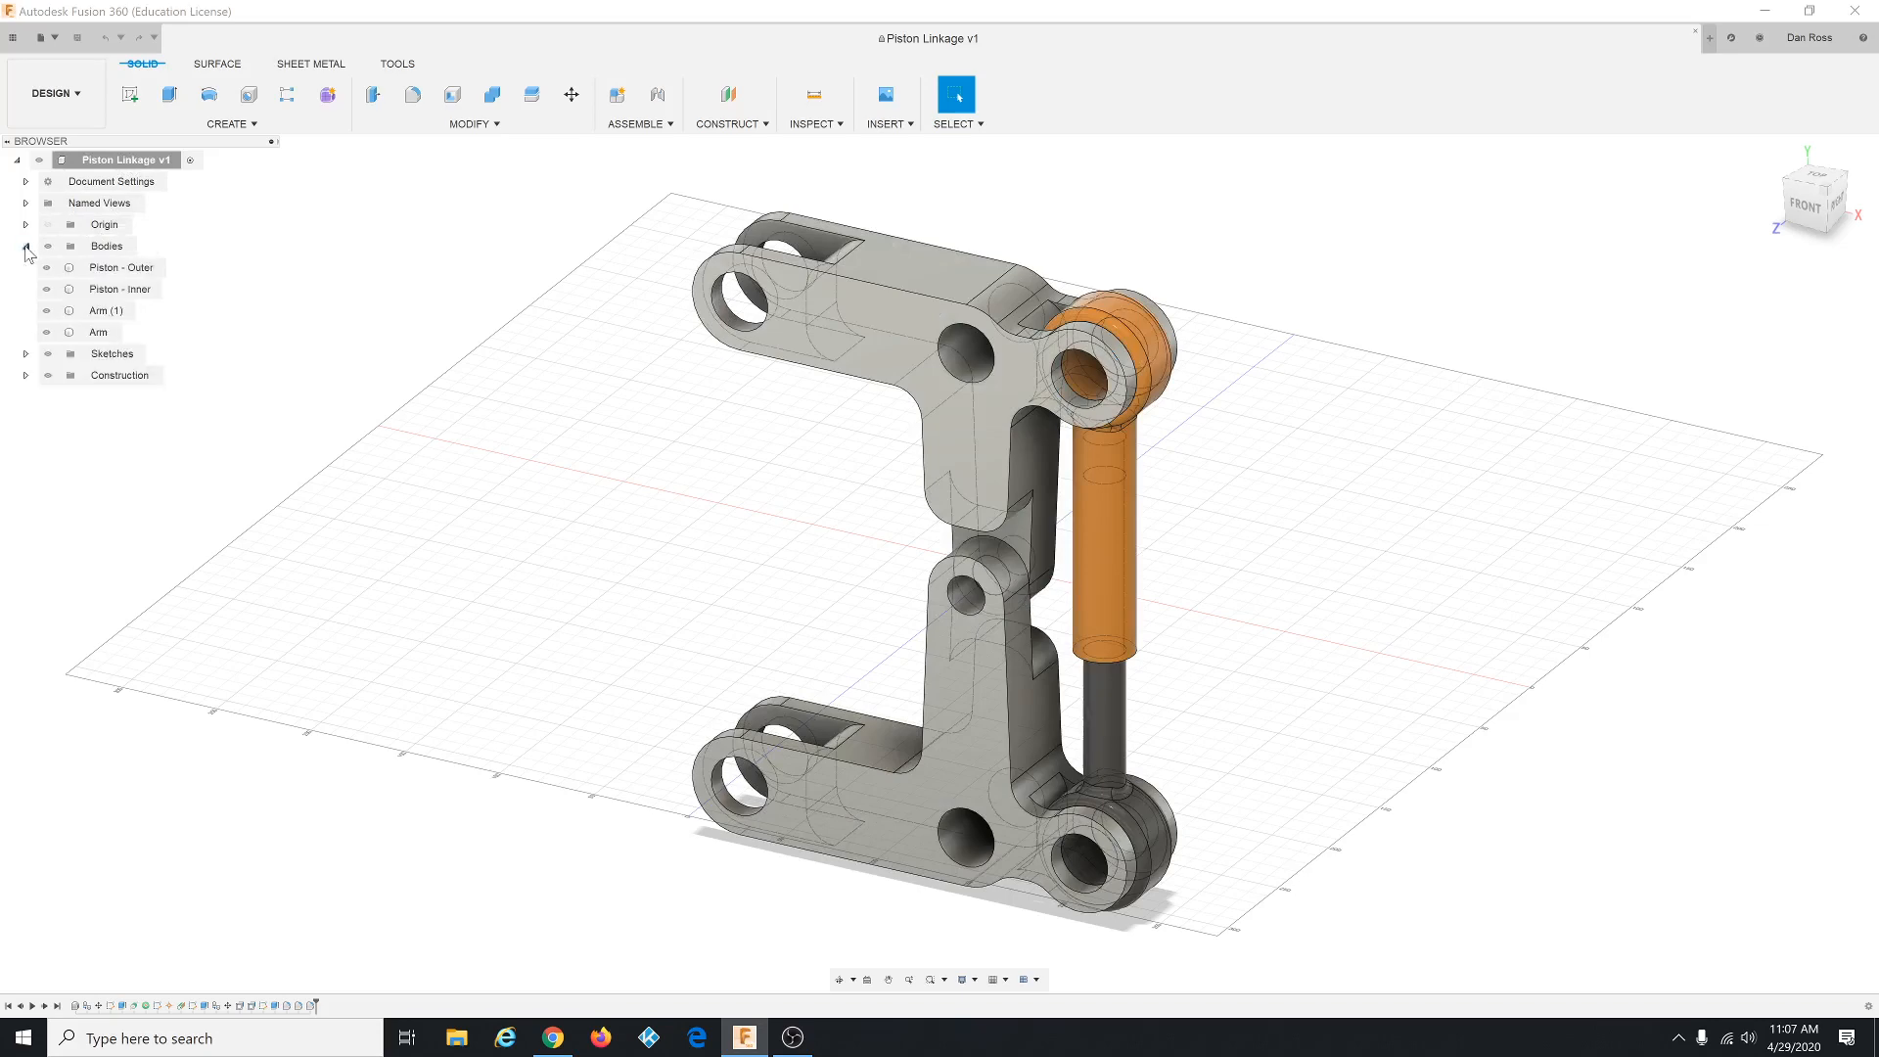
click(27, 247)
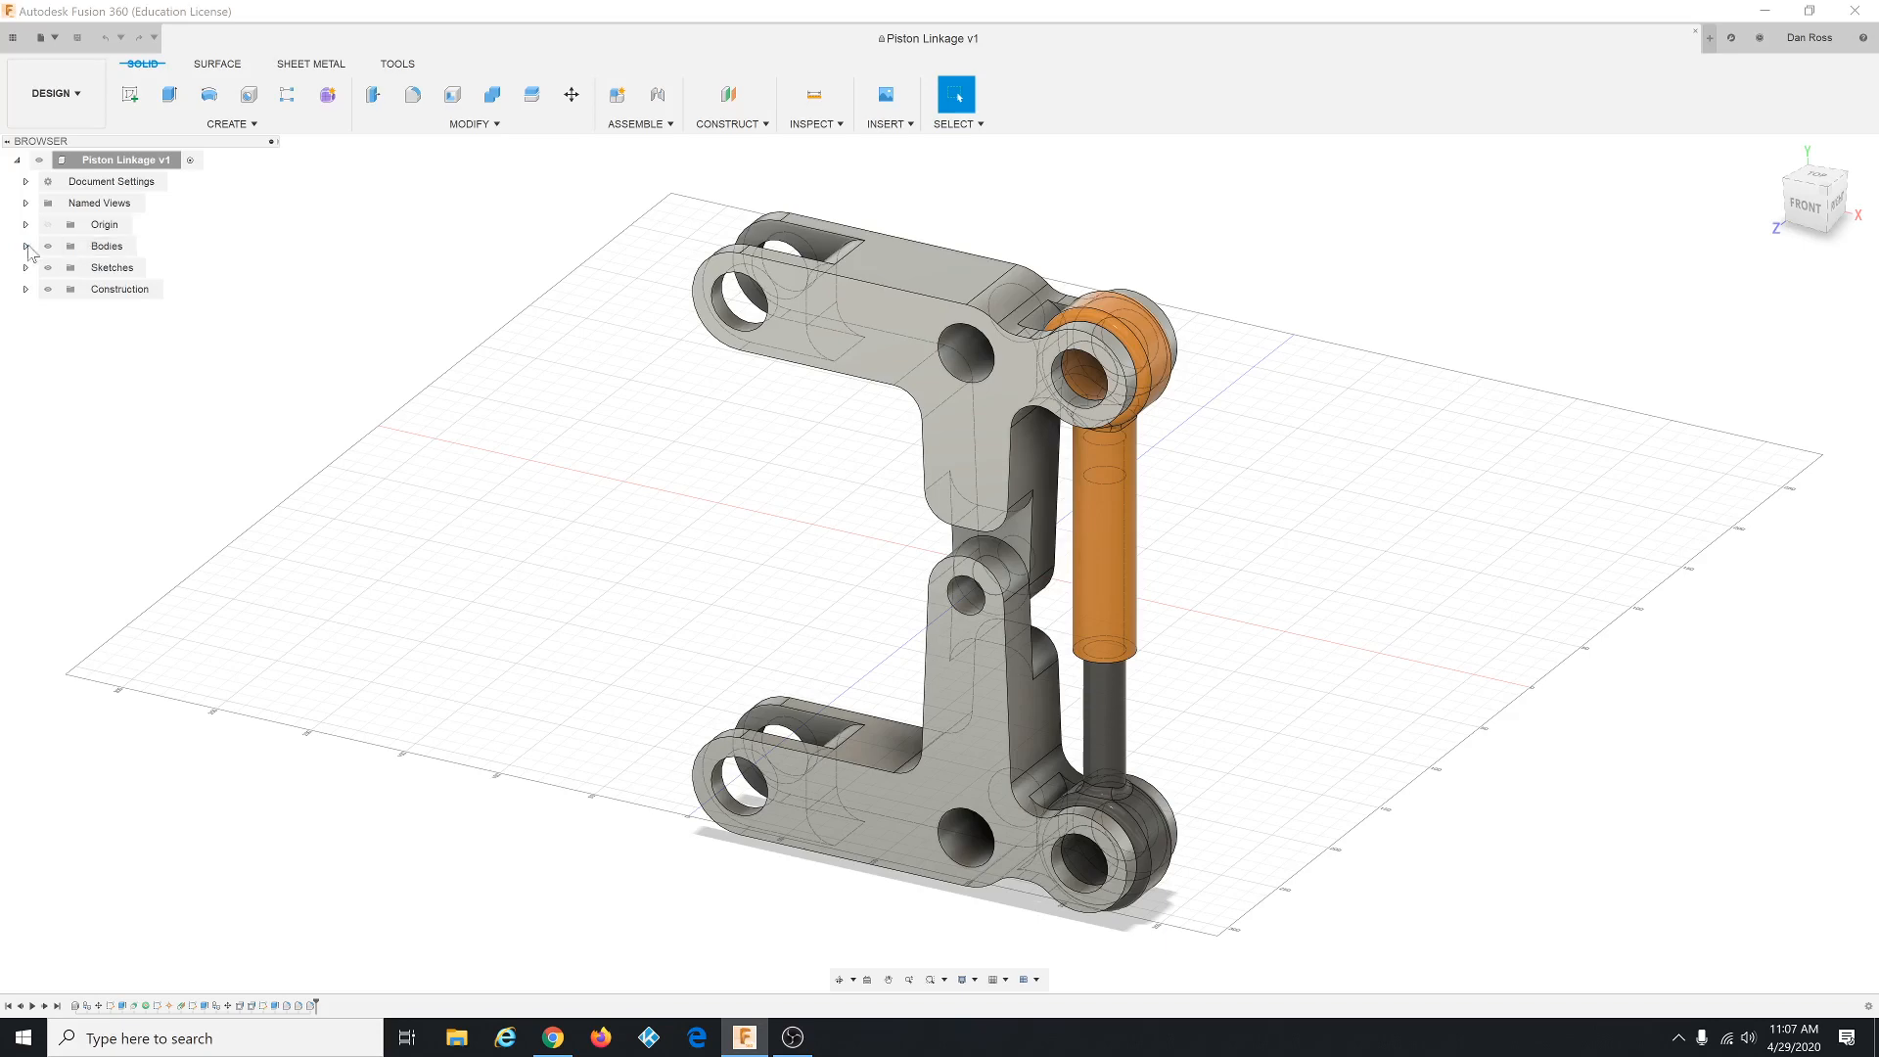
click(27, 247)
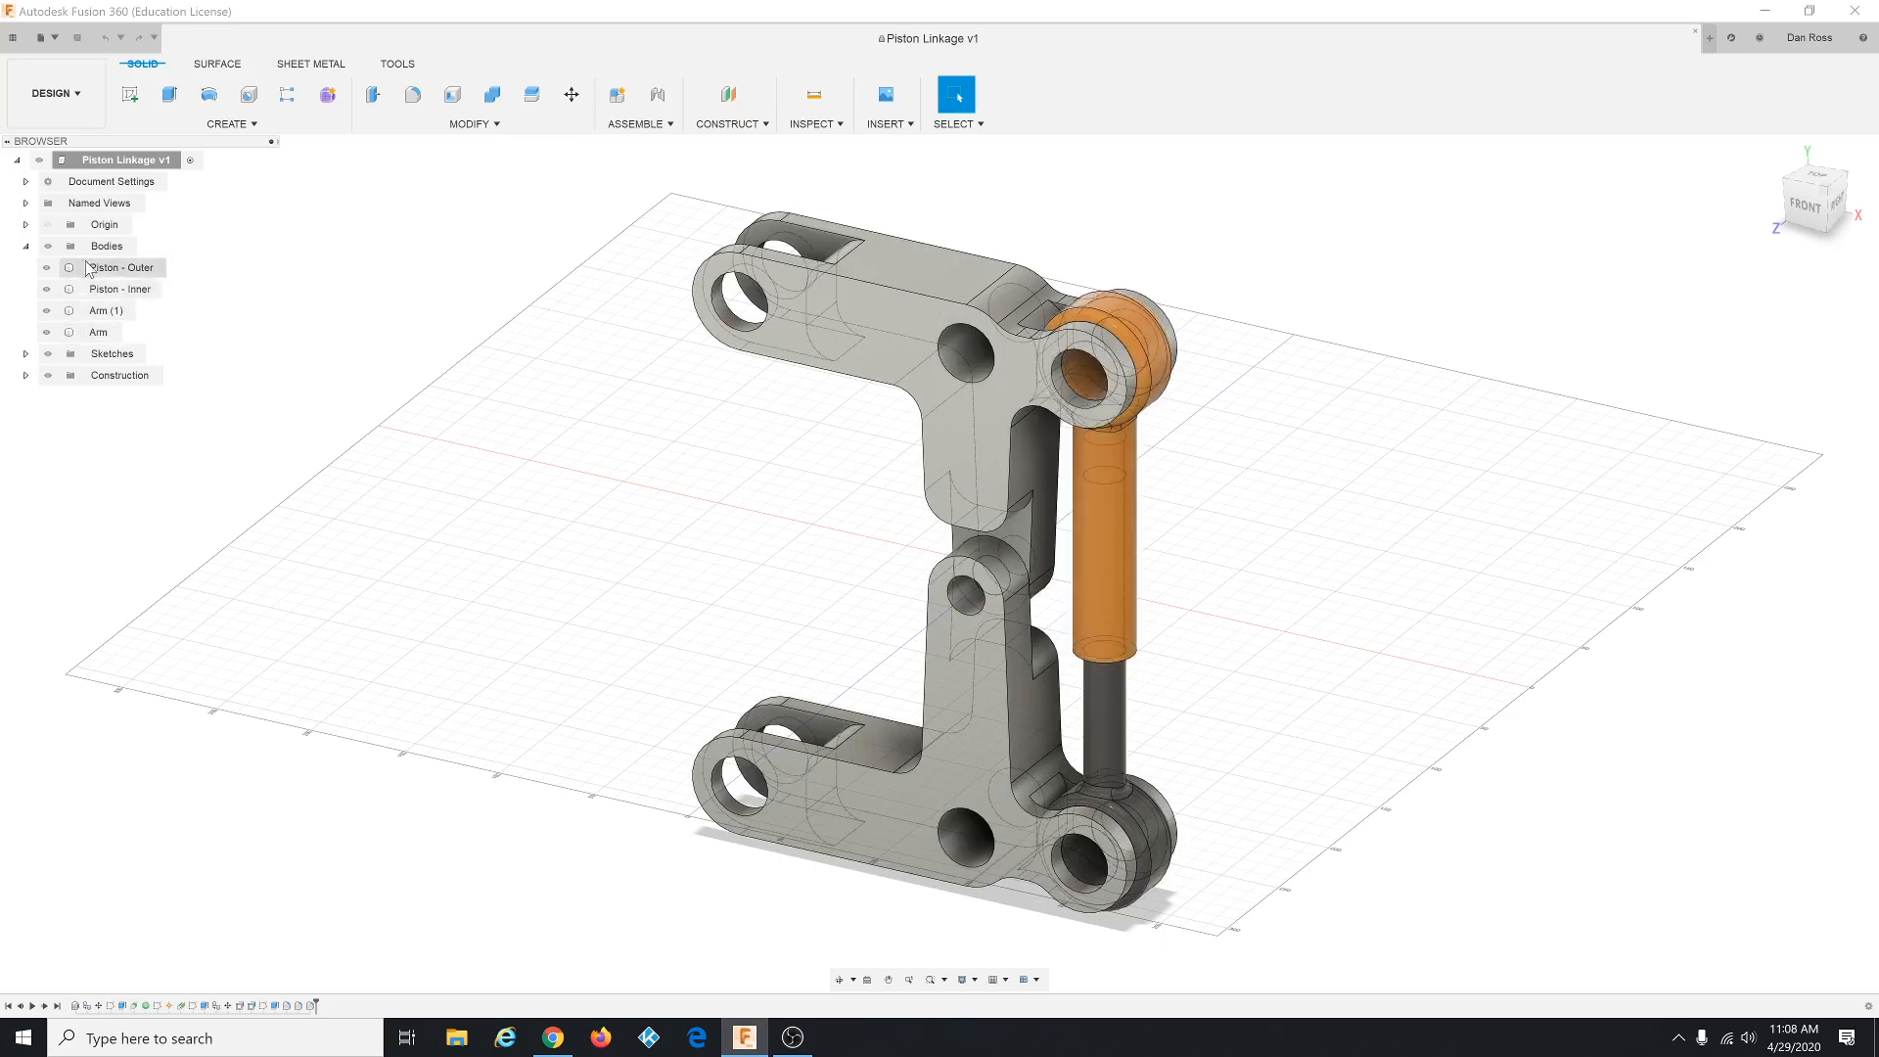
click(27, 247)
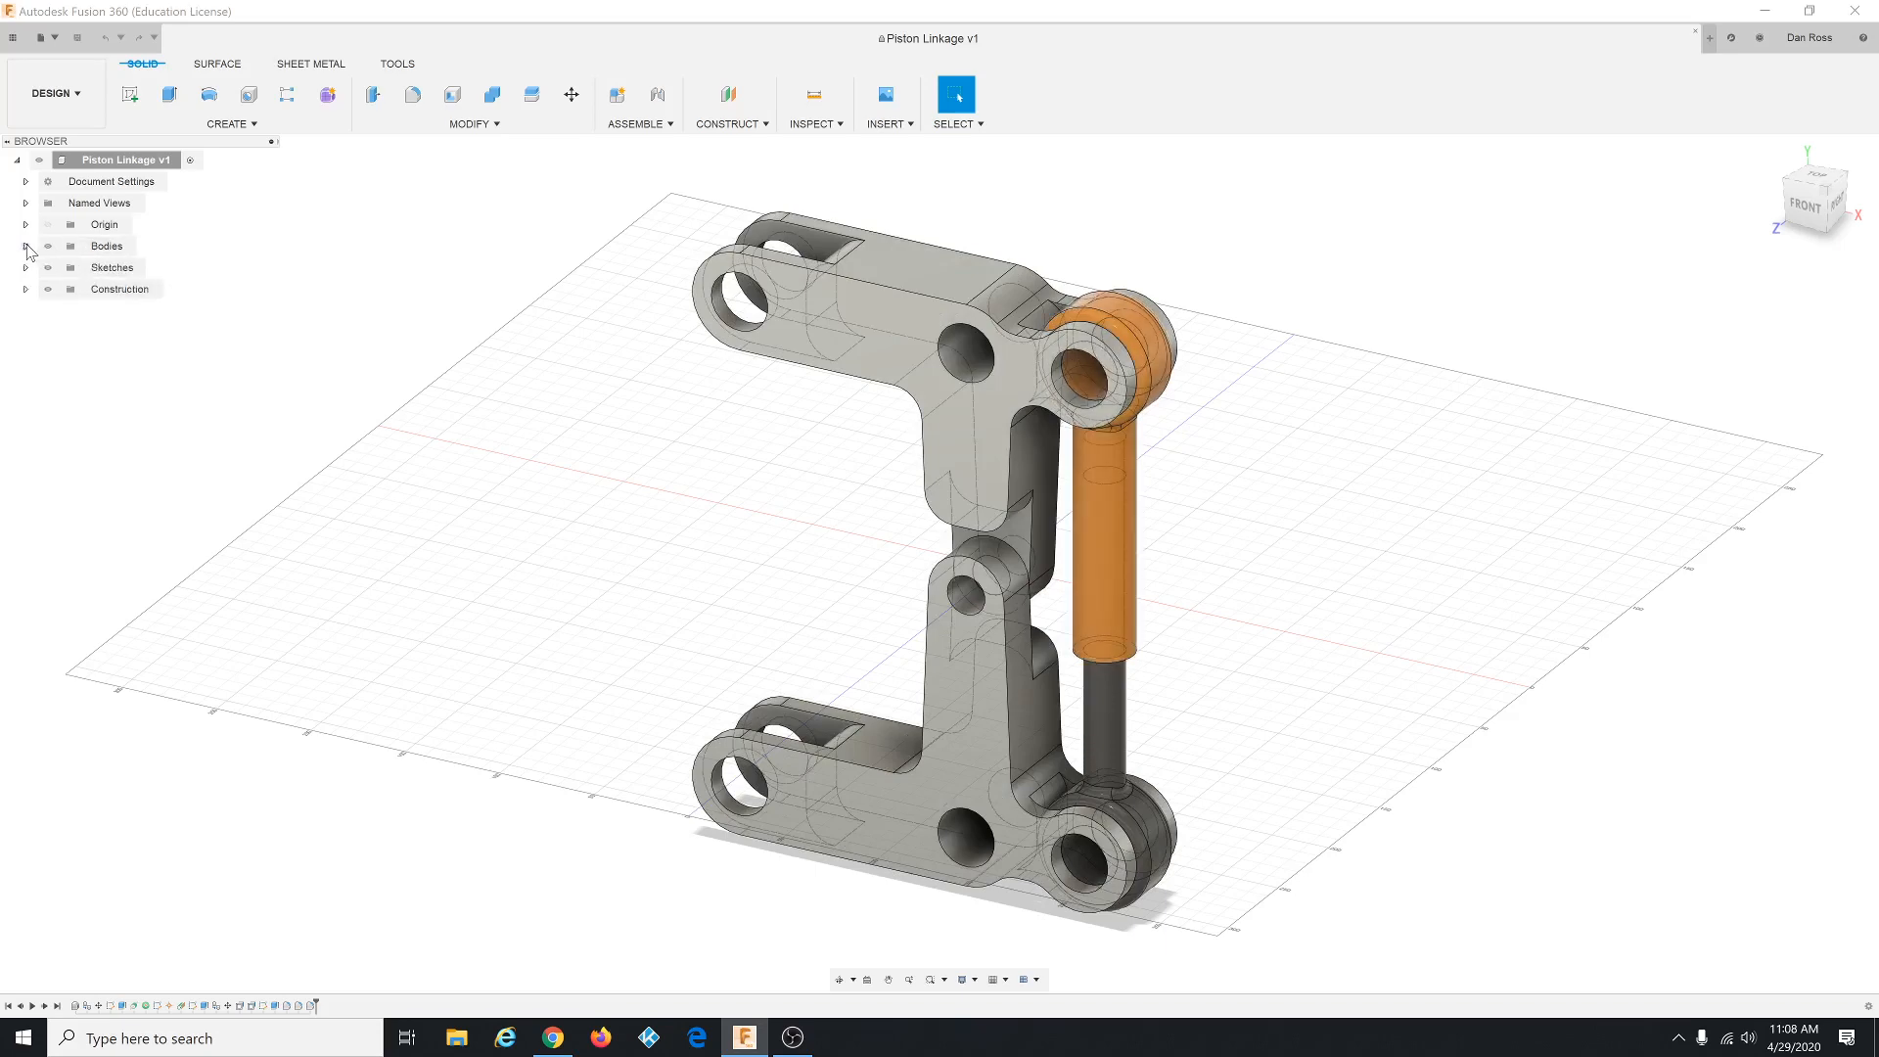
right_click(97, 253)
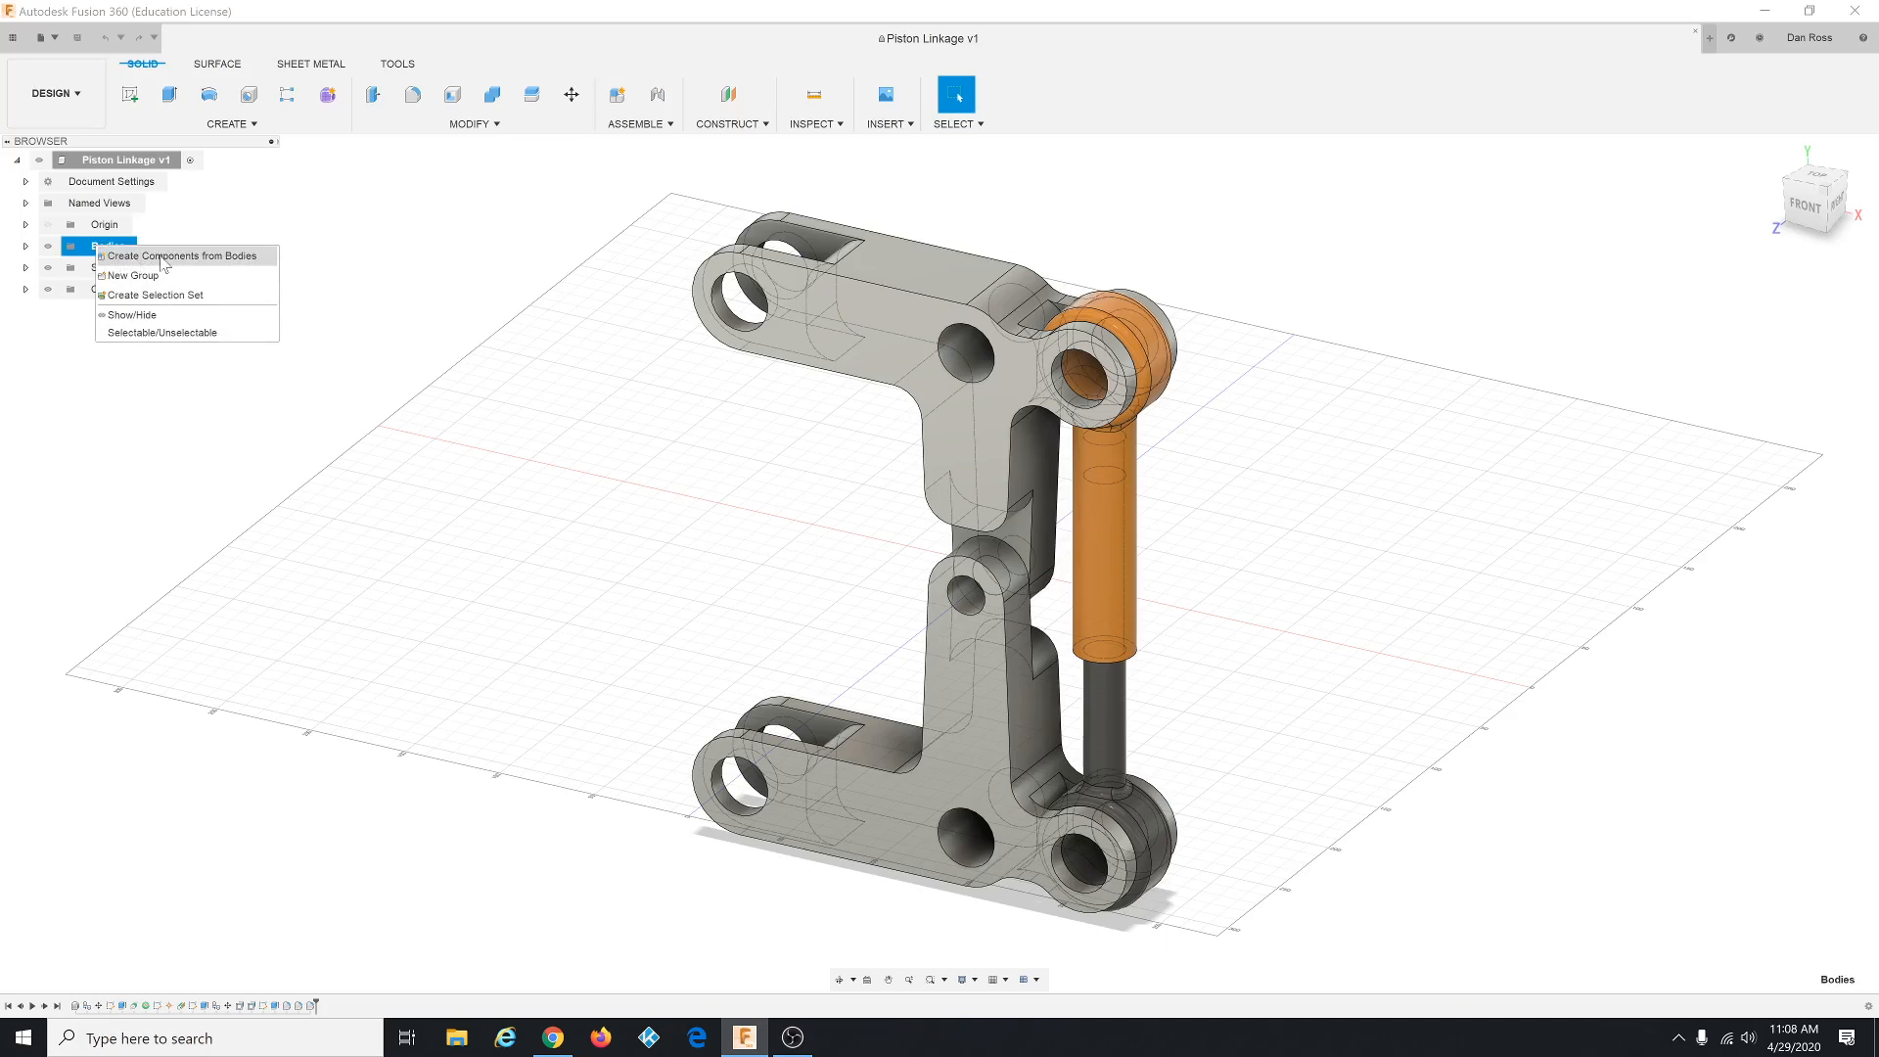
click(206, 261)
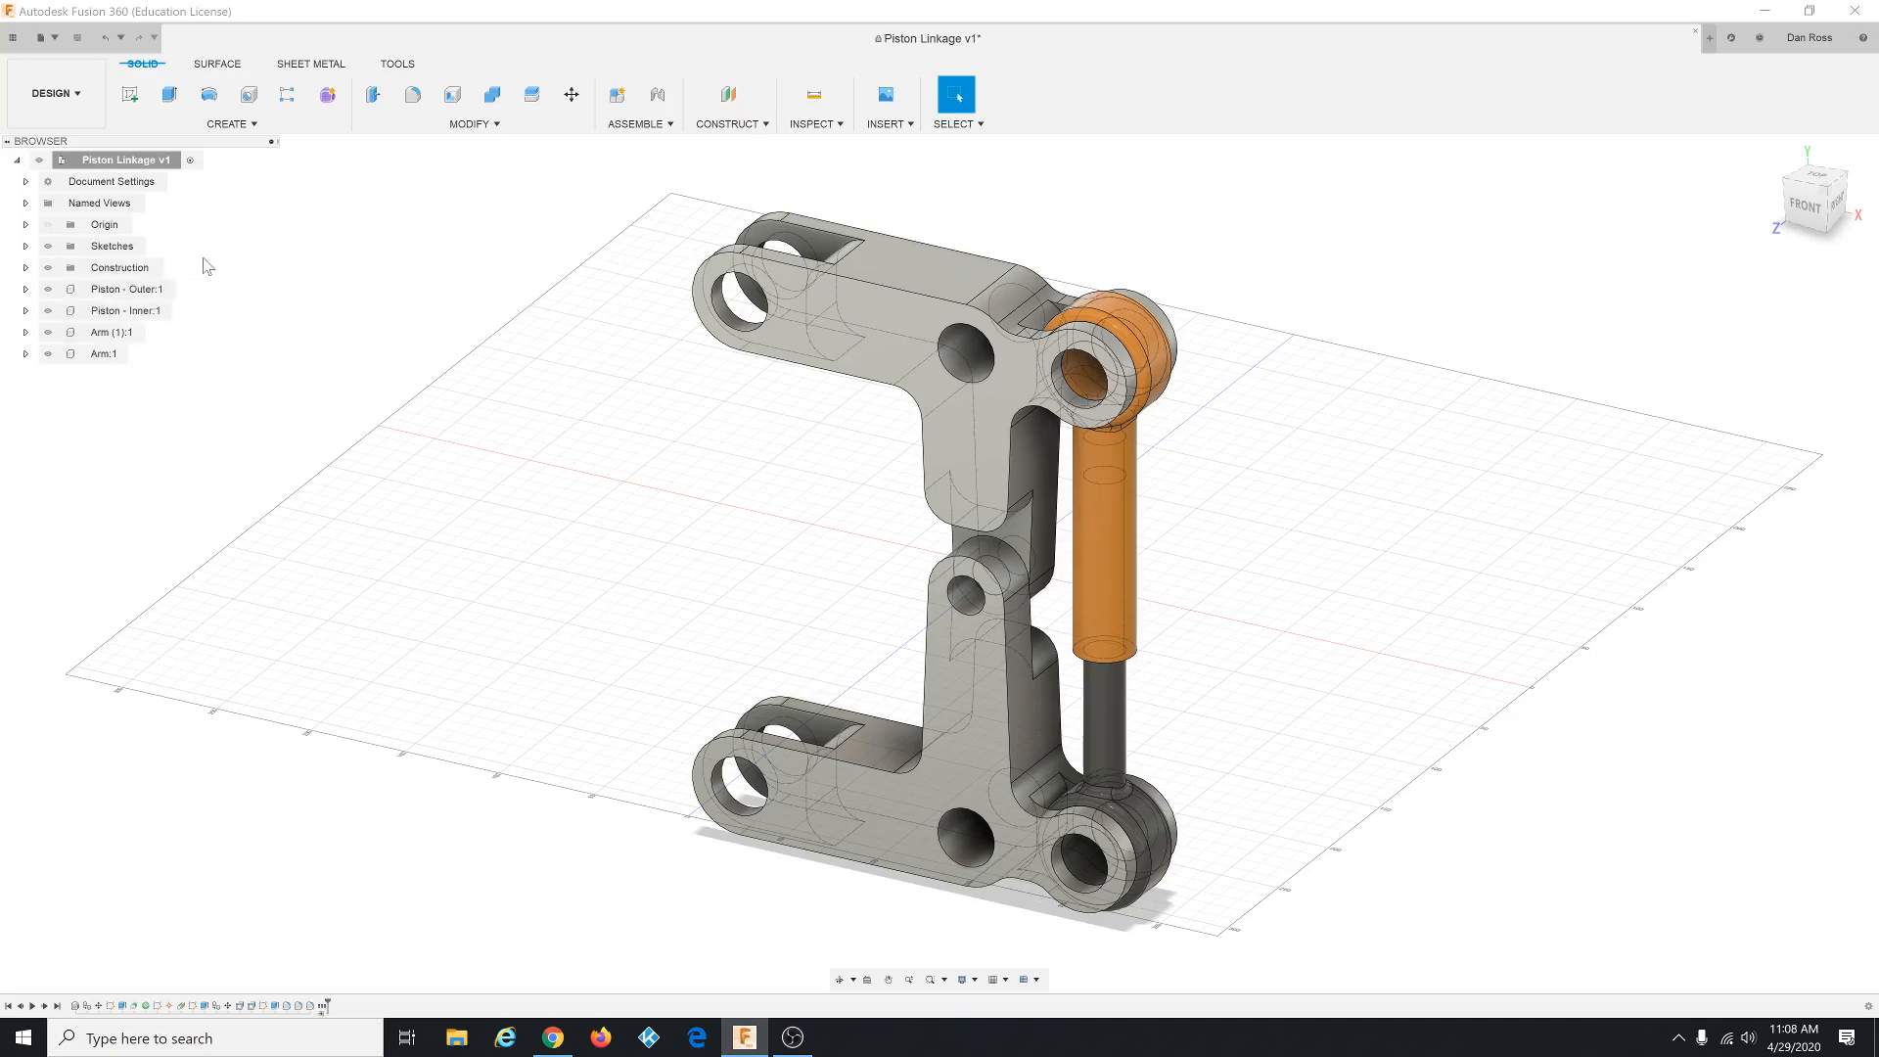
- Examine which parts the piston, arm and top-level components cover, and what the Piston - Outer component contains
click(78, 290)
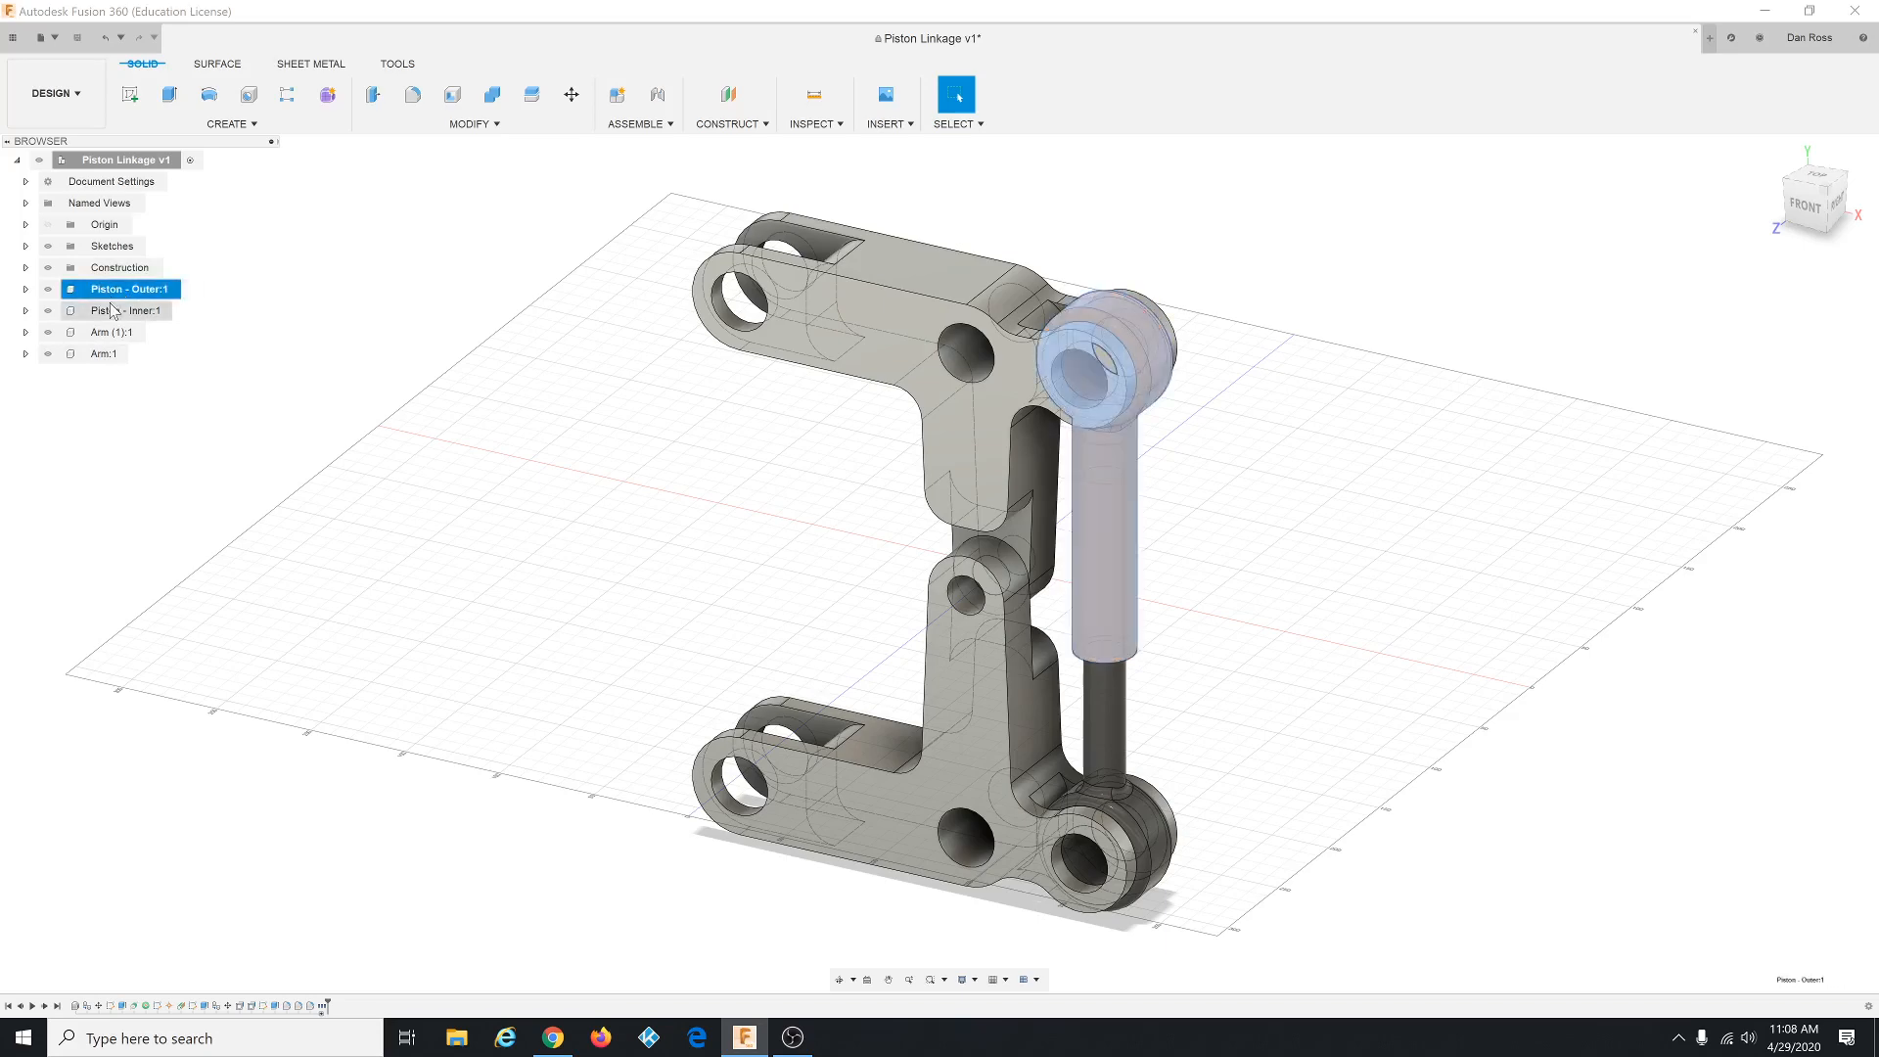
click(112, 311)
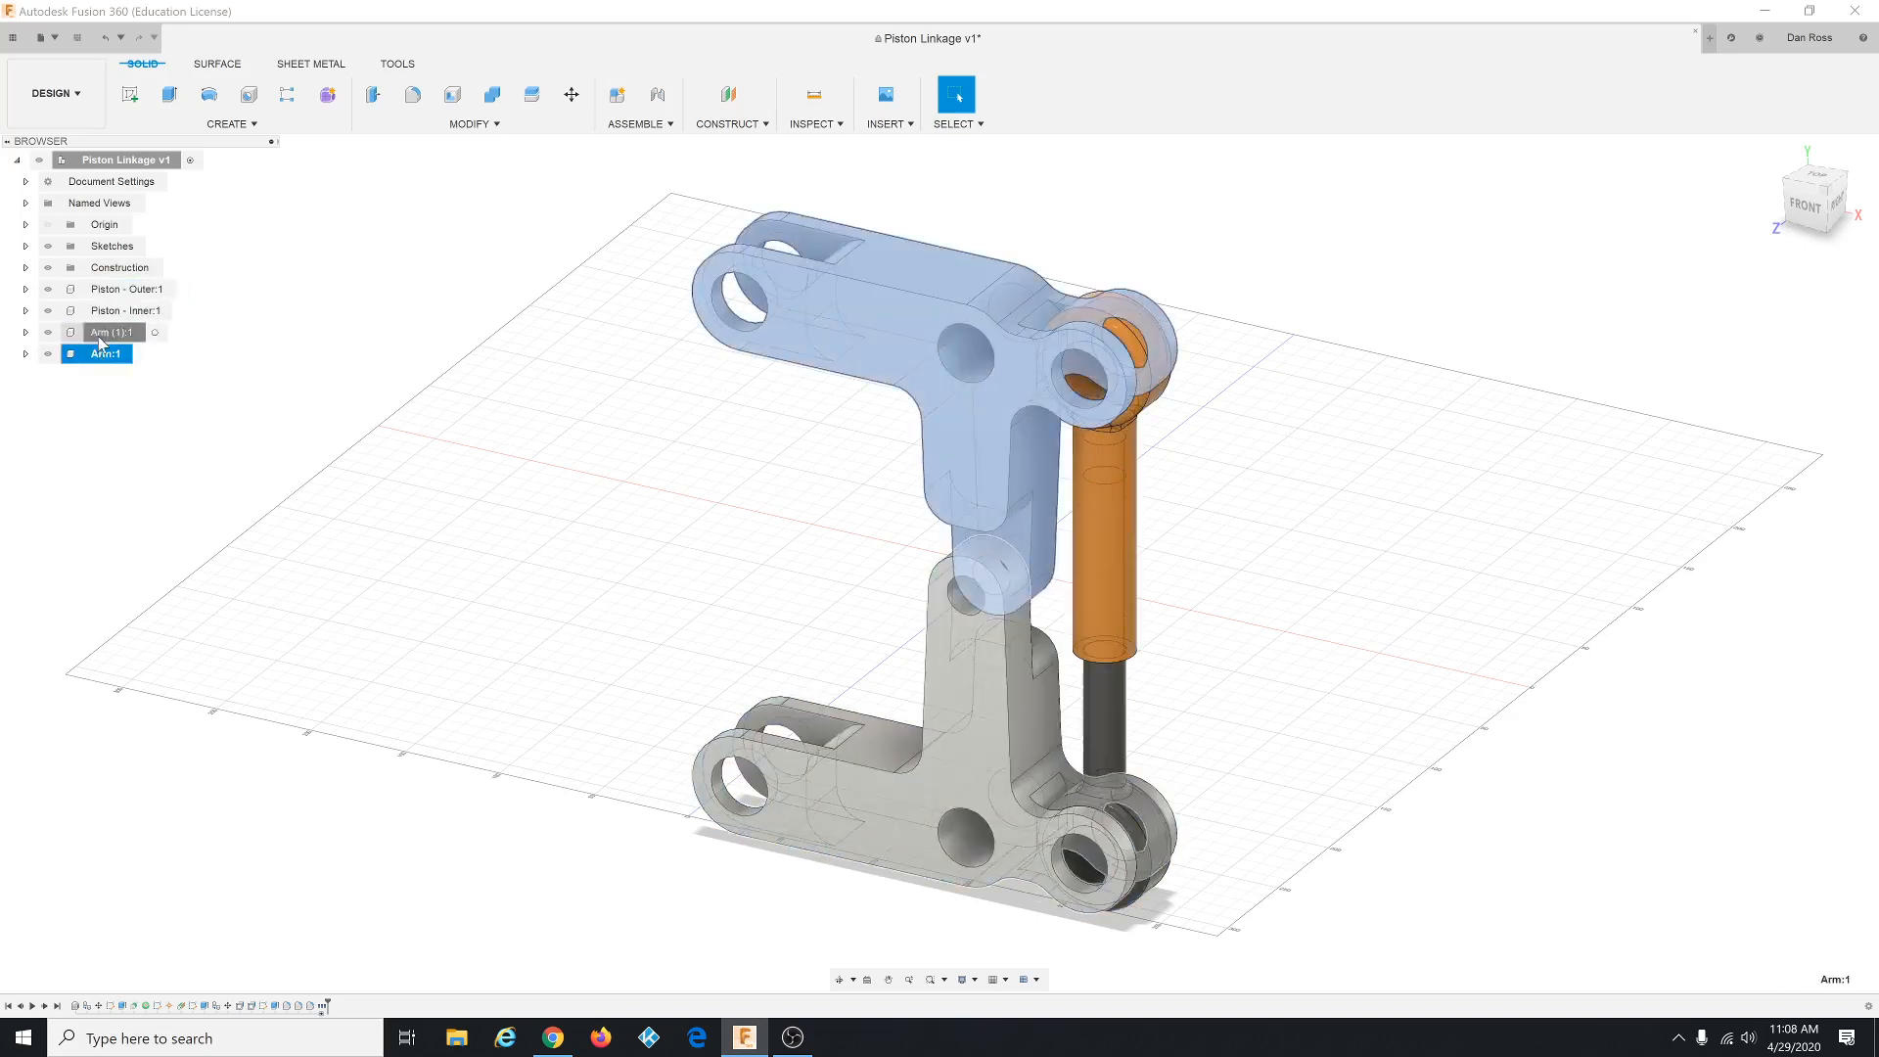
click(74, 292)
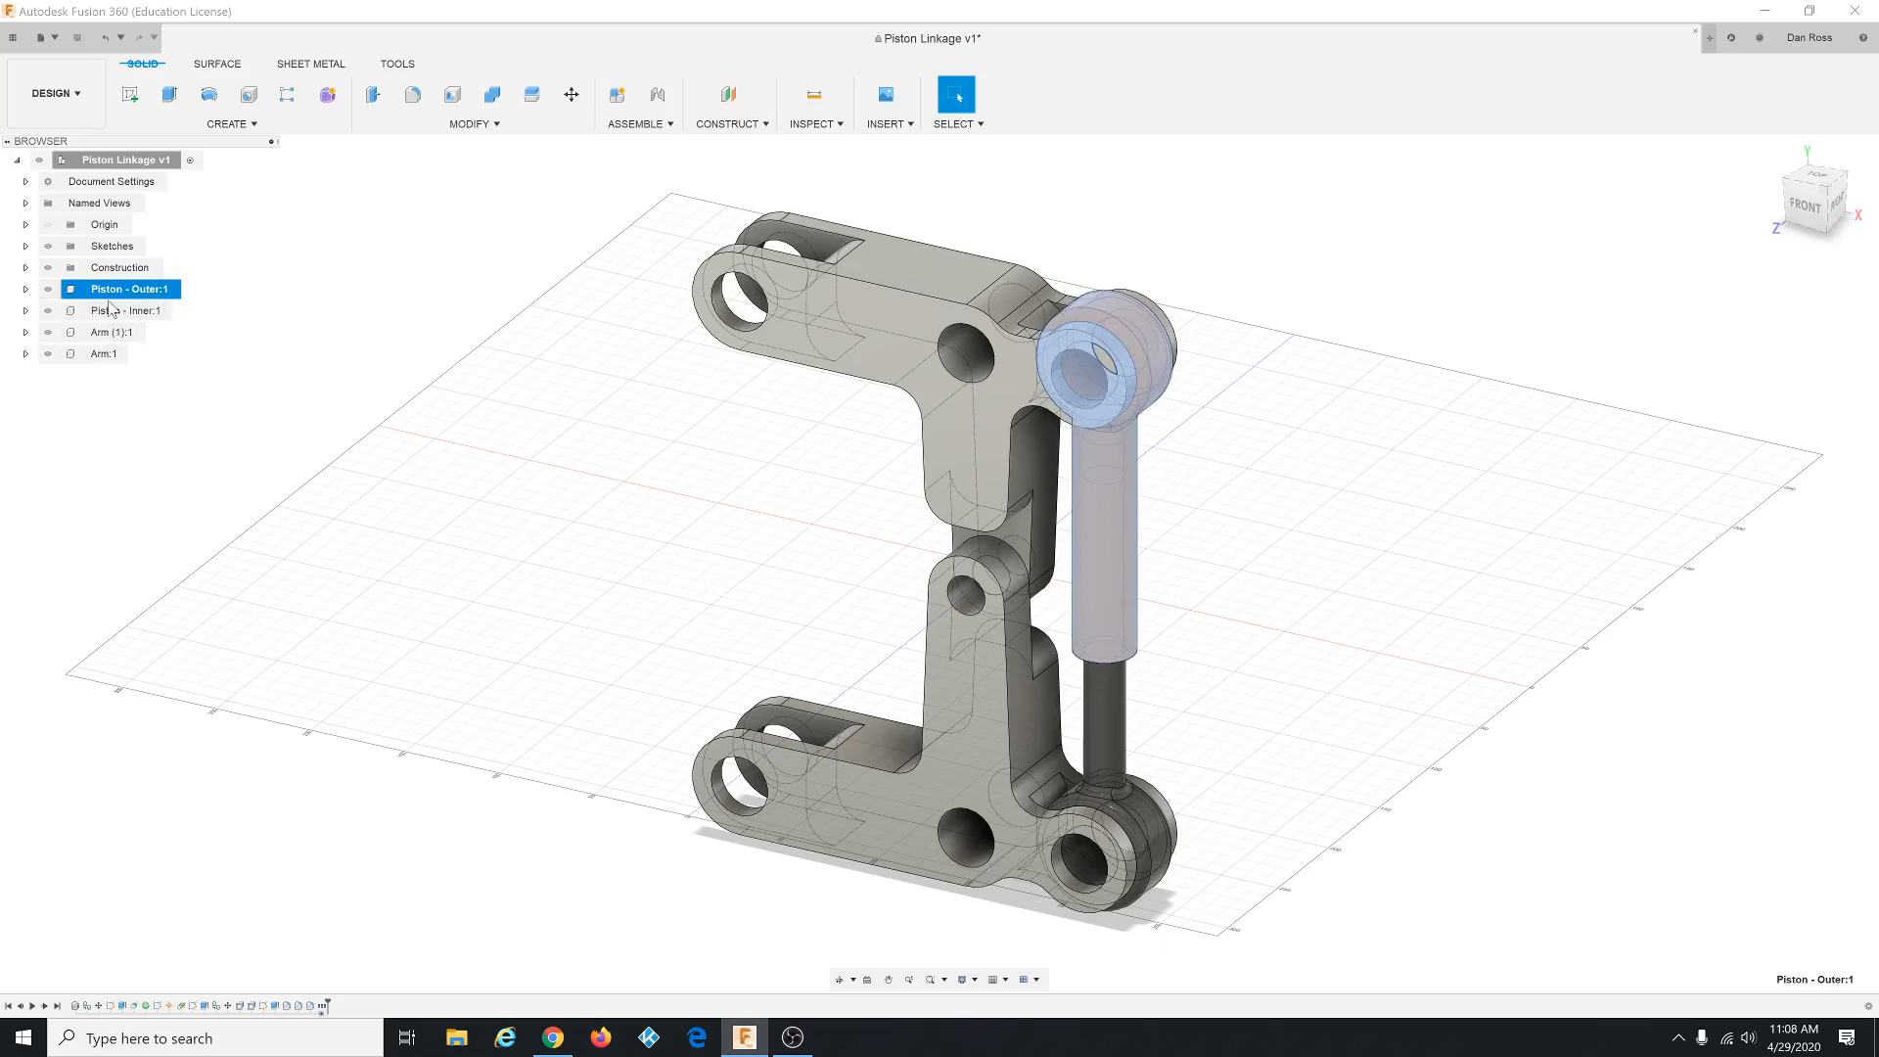
click(85, 164)
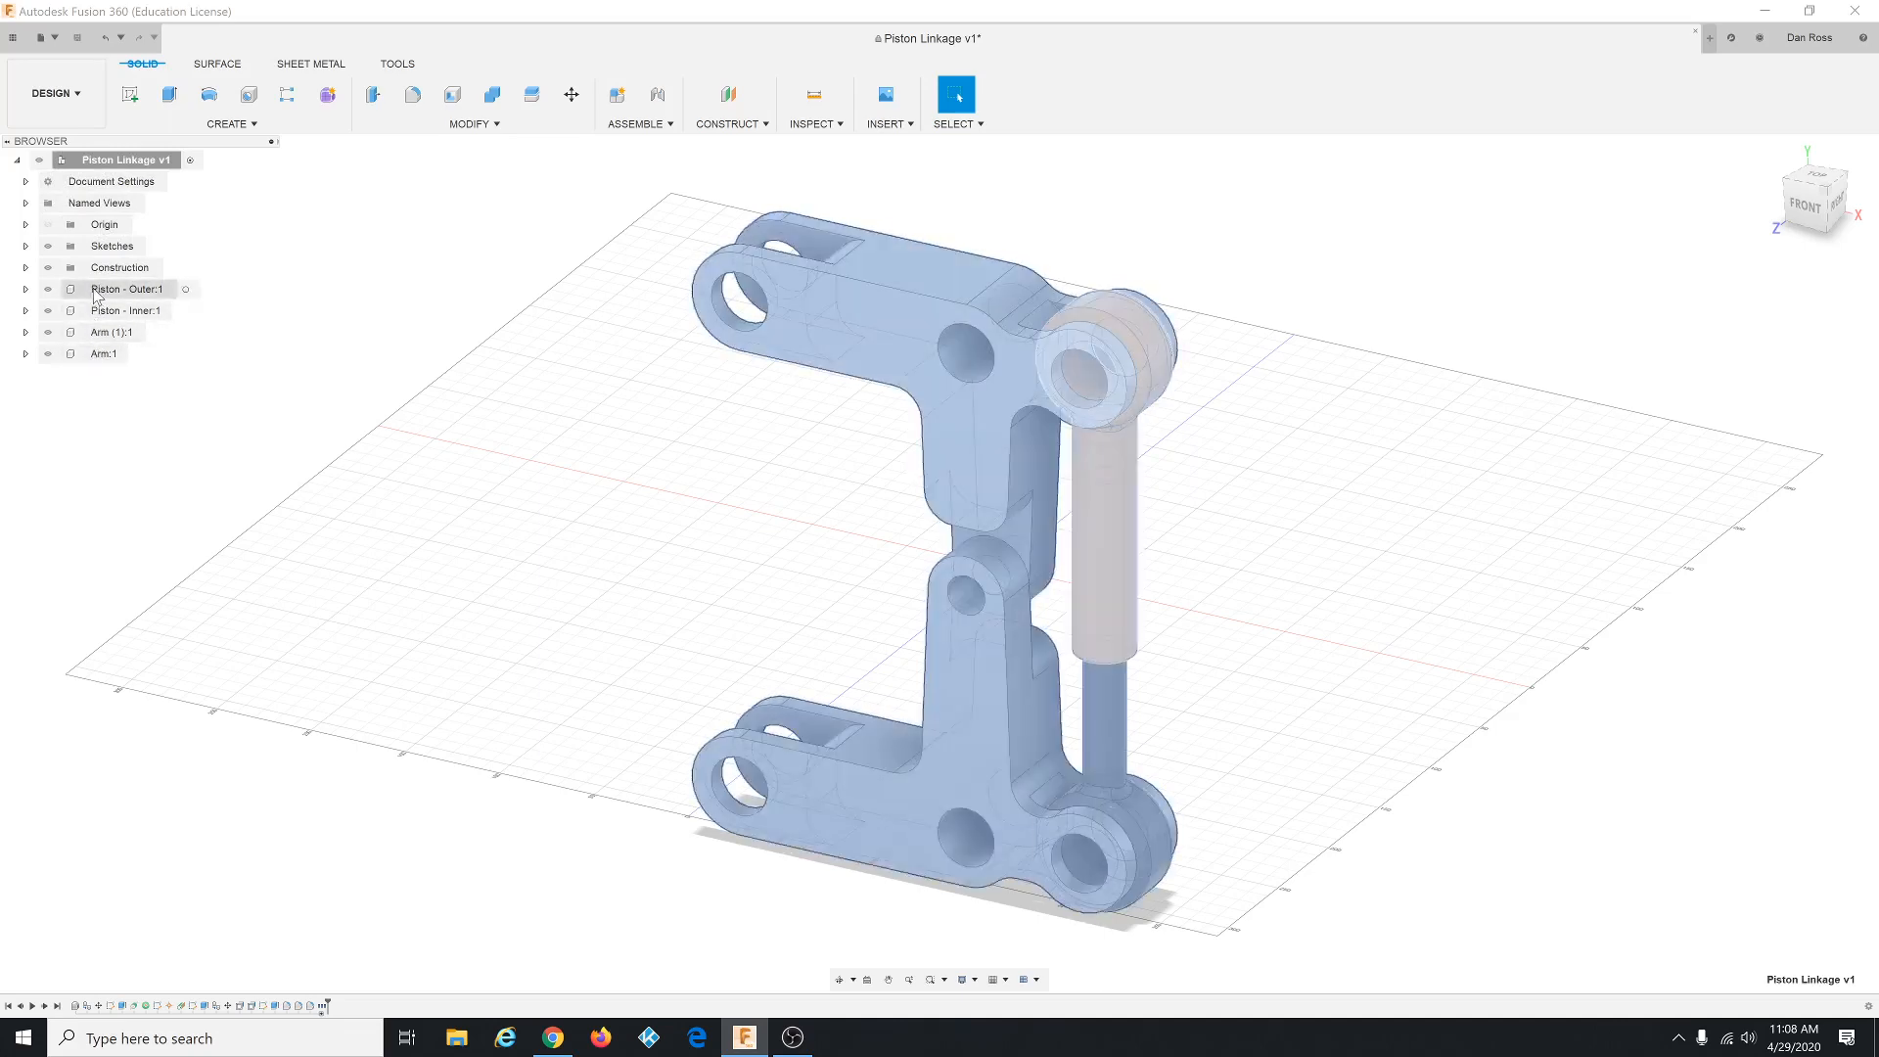
click(26, 289)
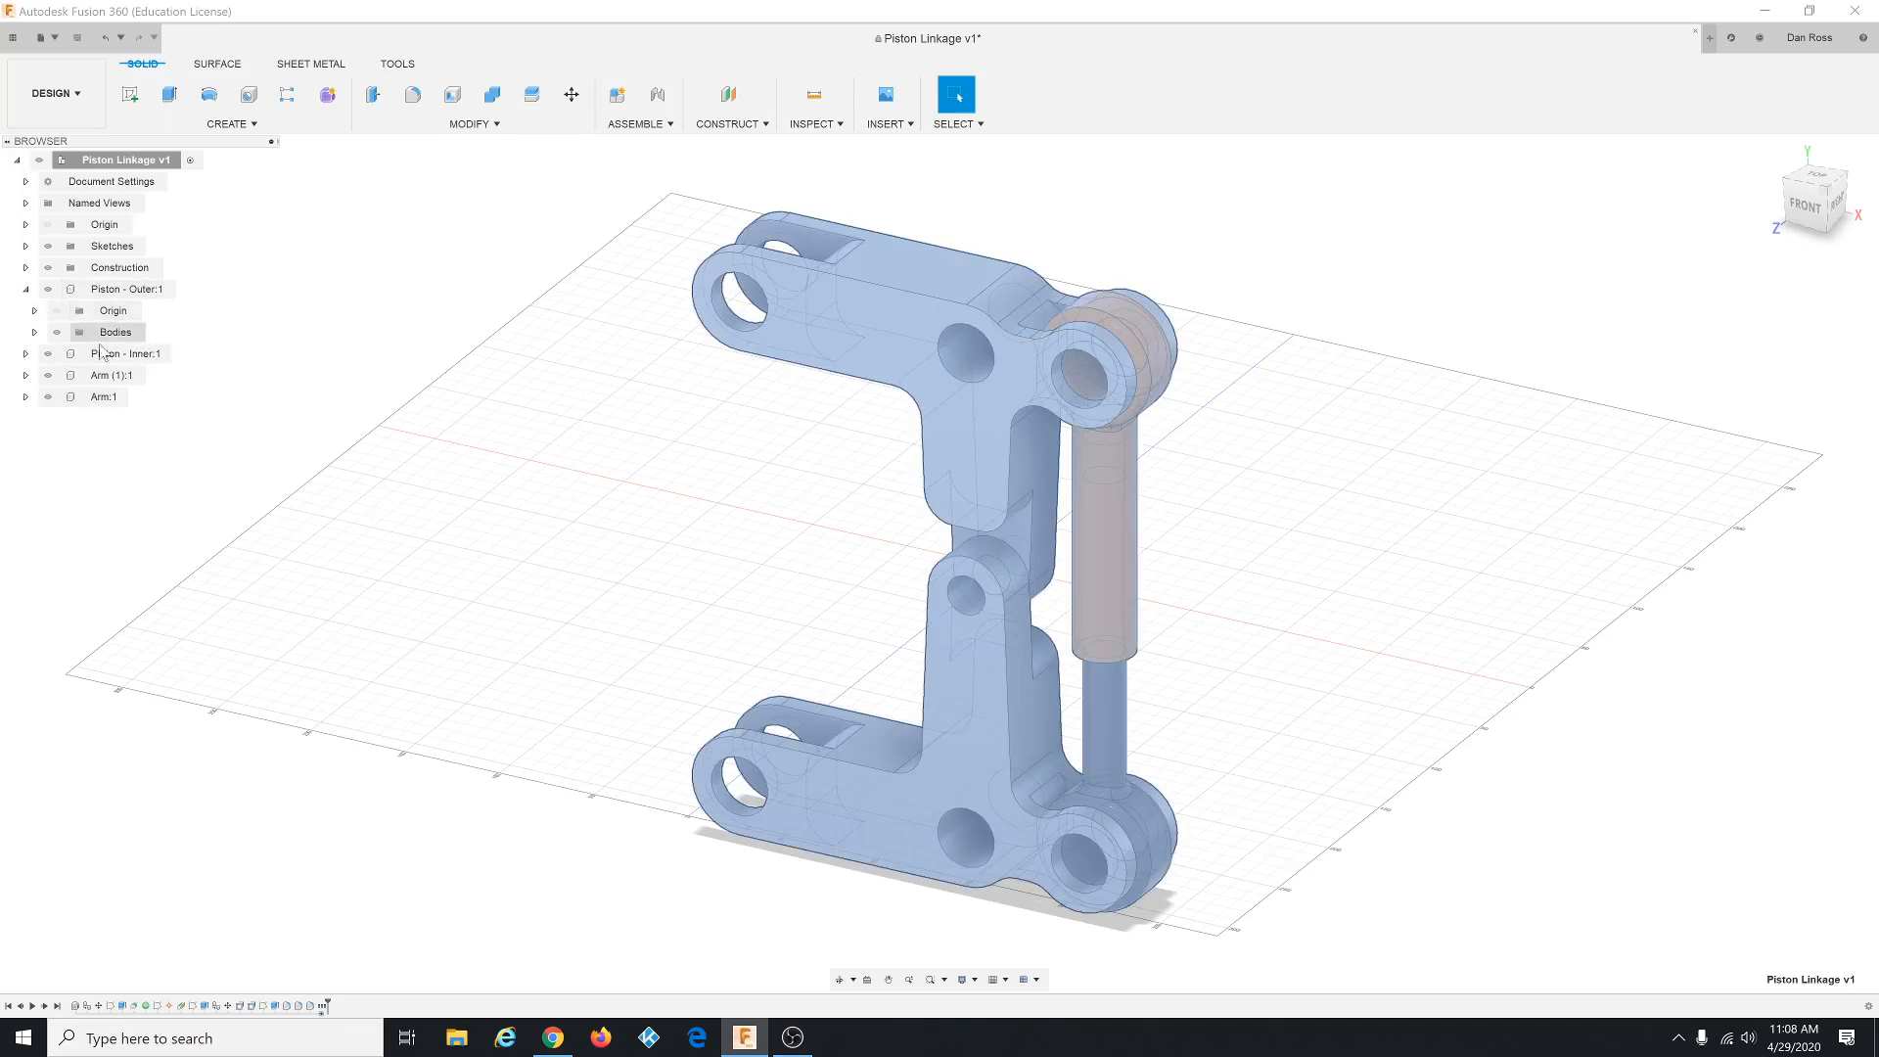
click(101, 290)
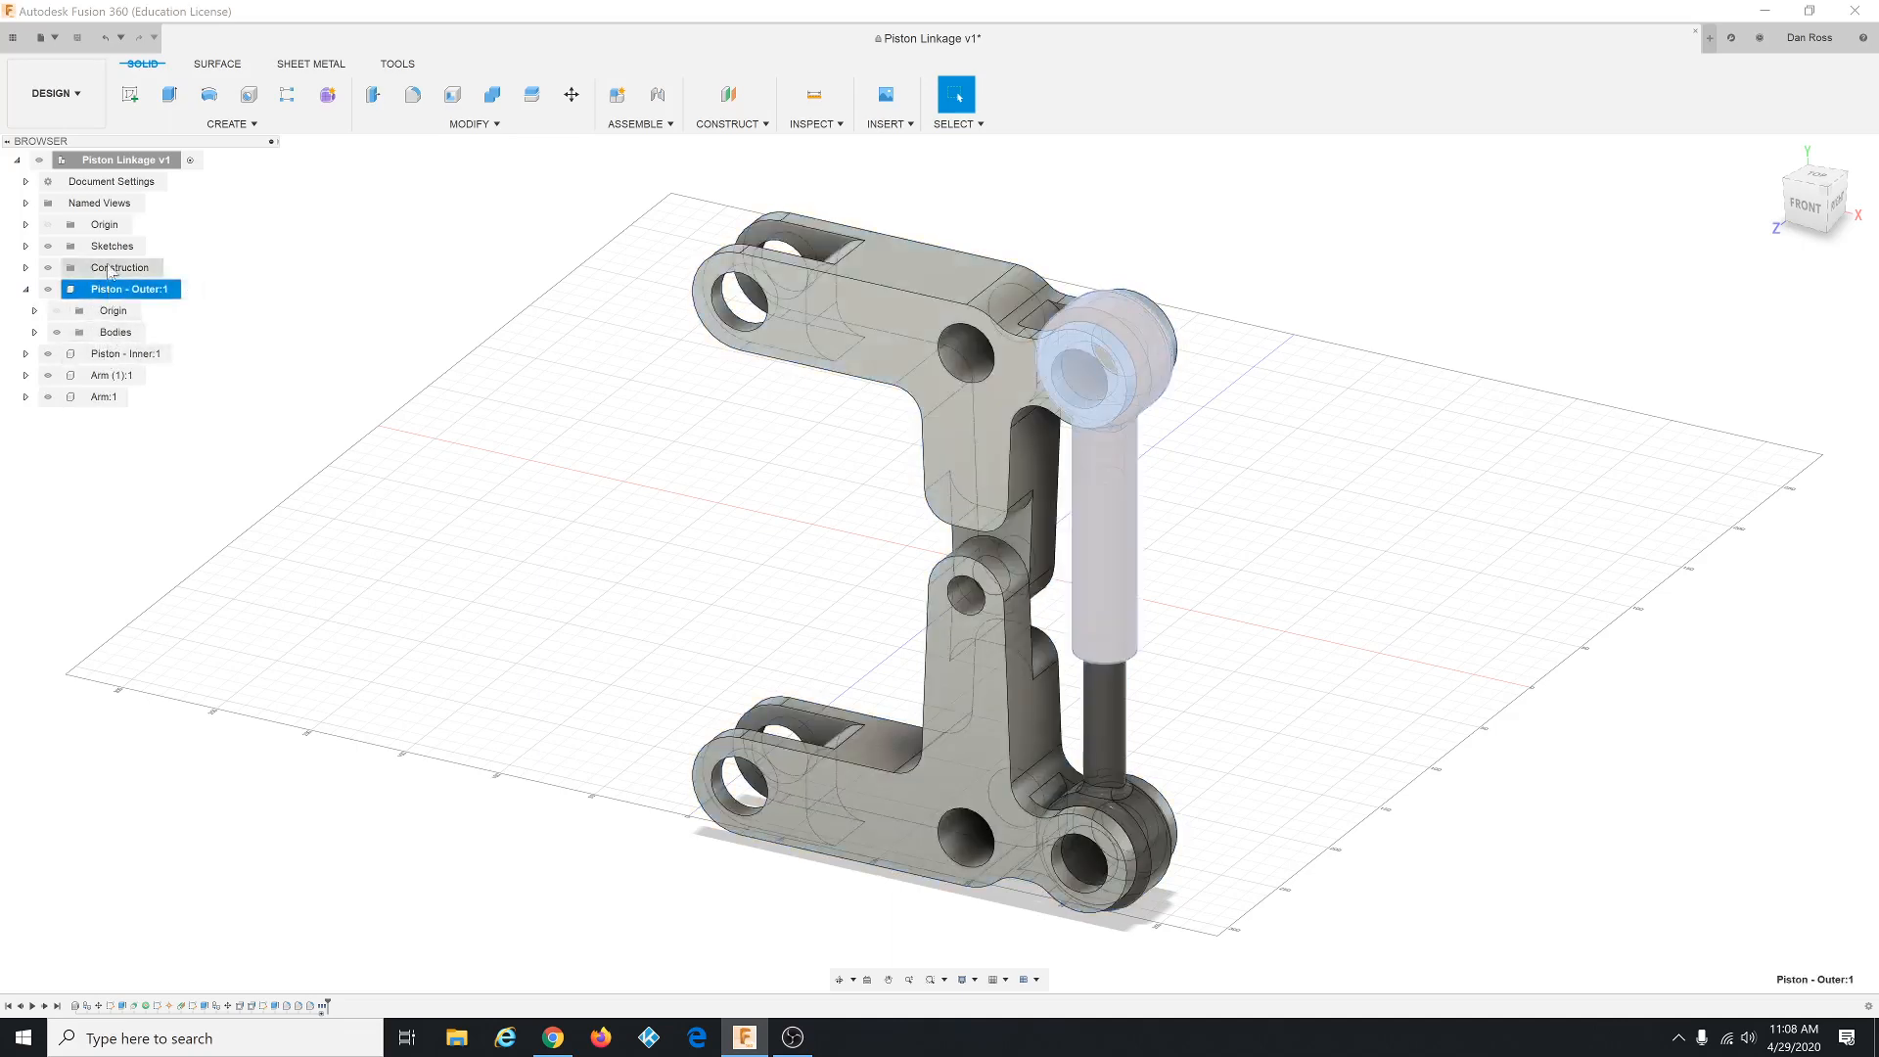
click(116, 165)
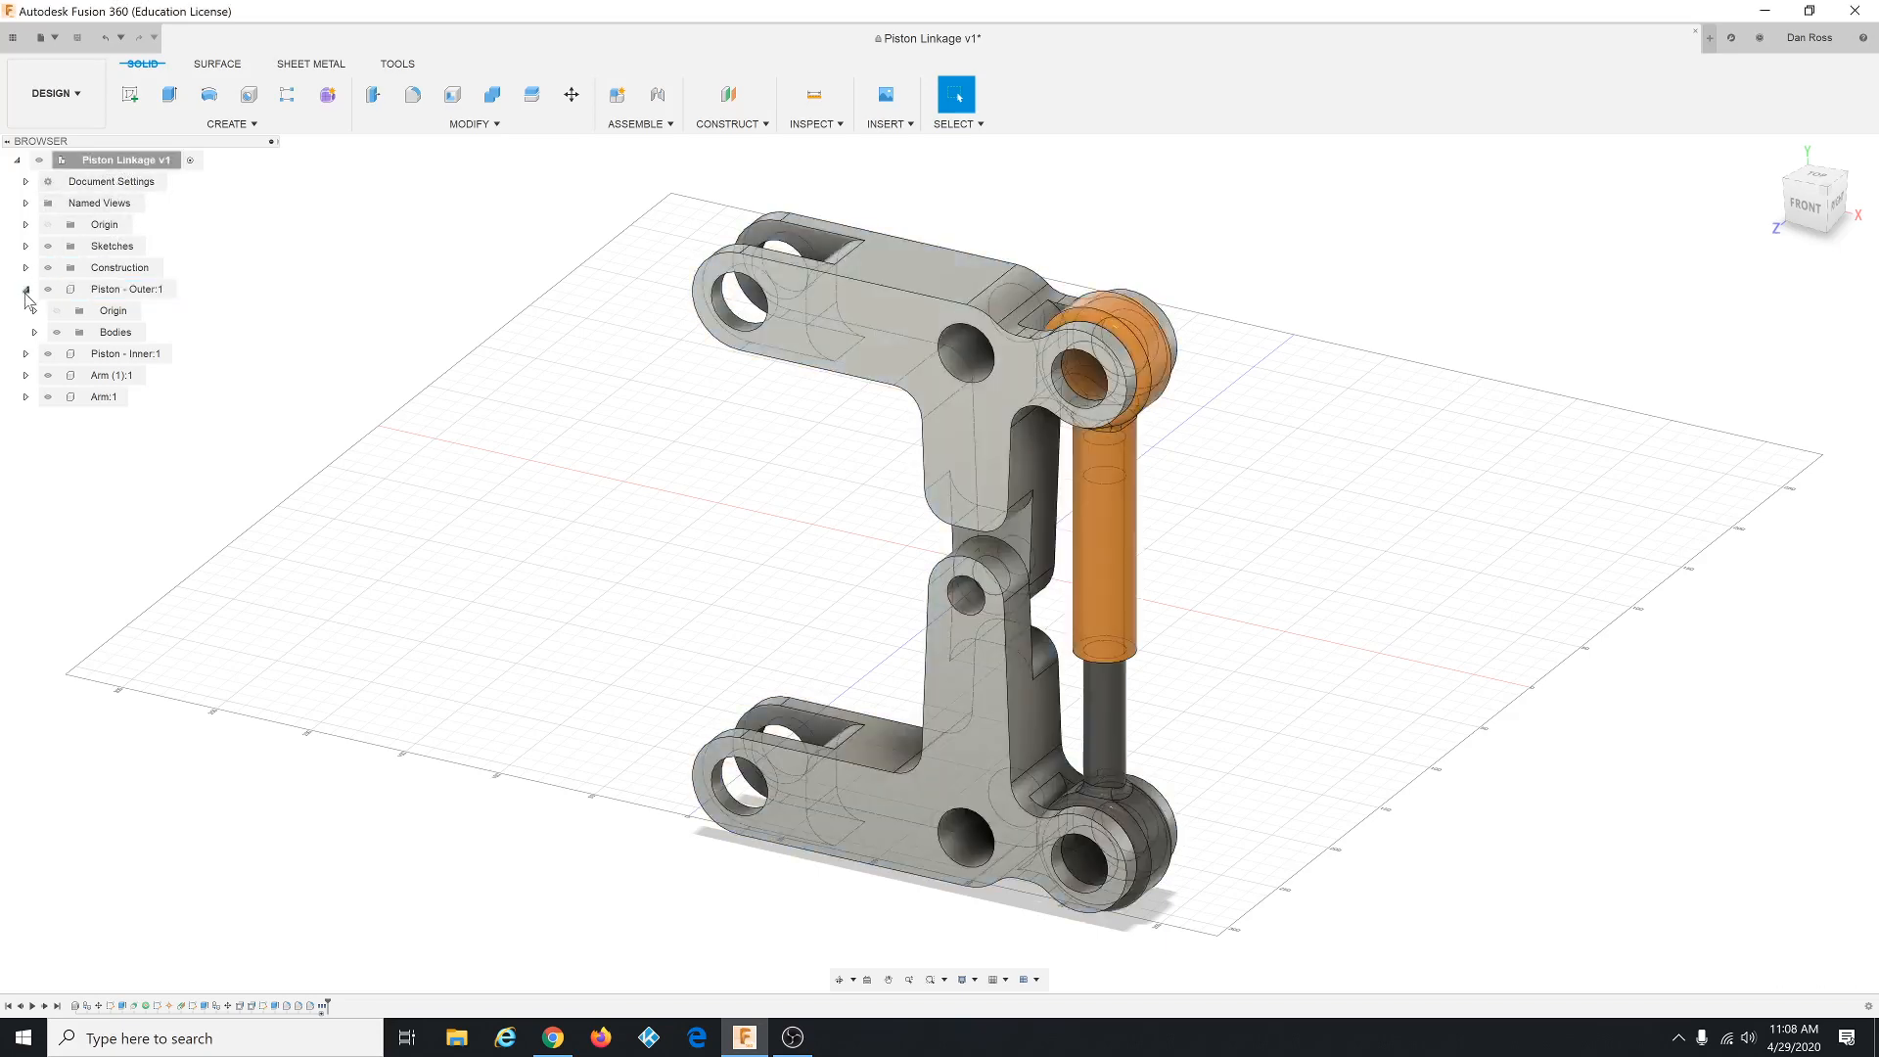
click(25, 290)
- Create a new empty component under the top-level Piston Linkage assembly
right_click(130, 164)
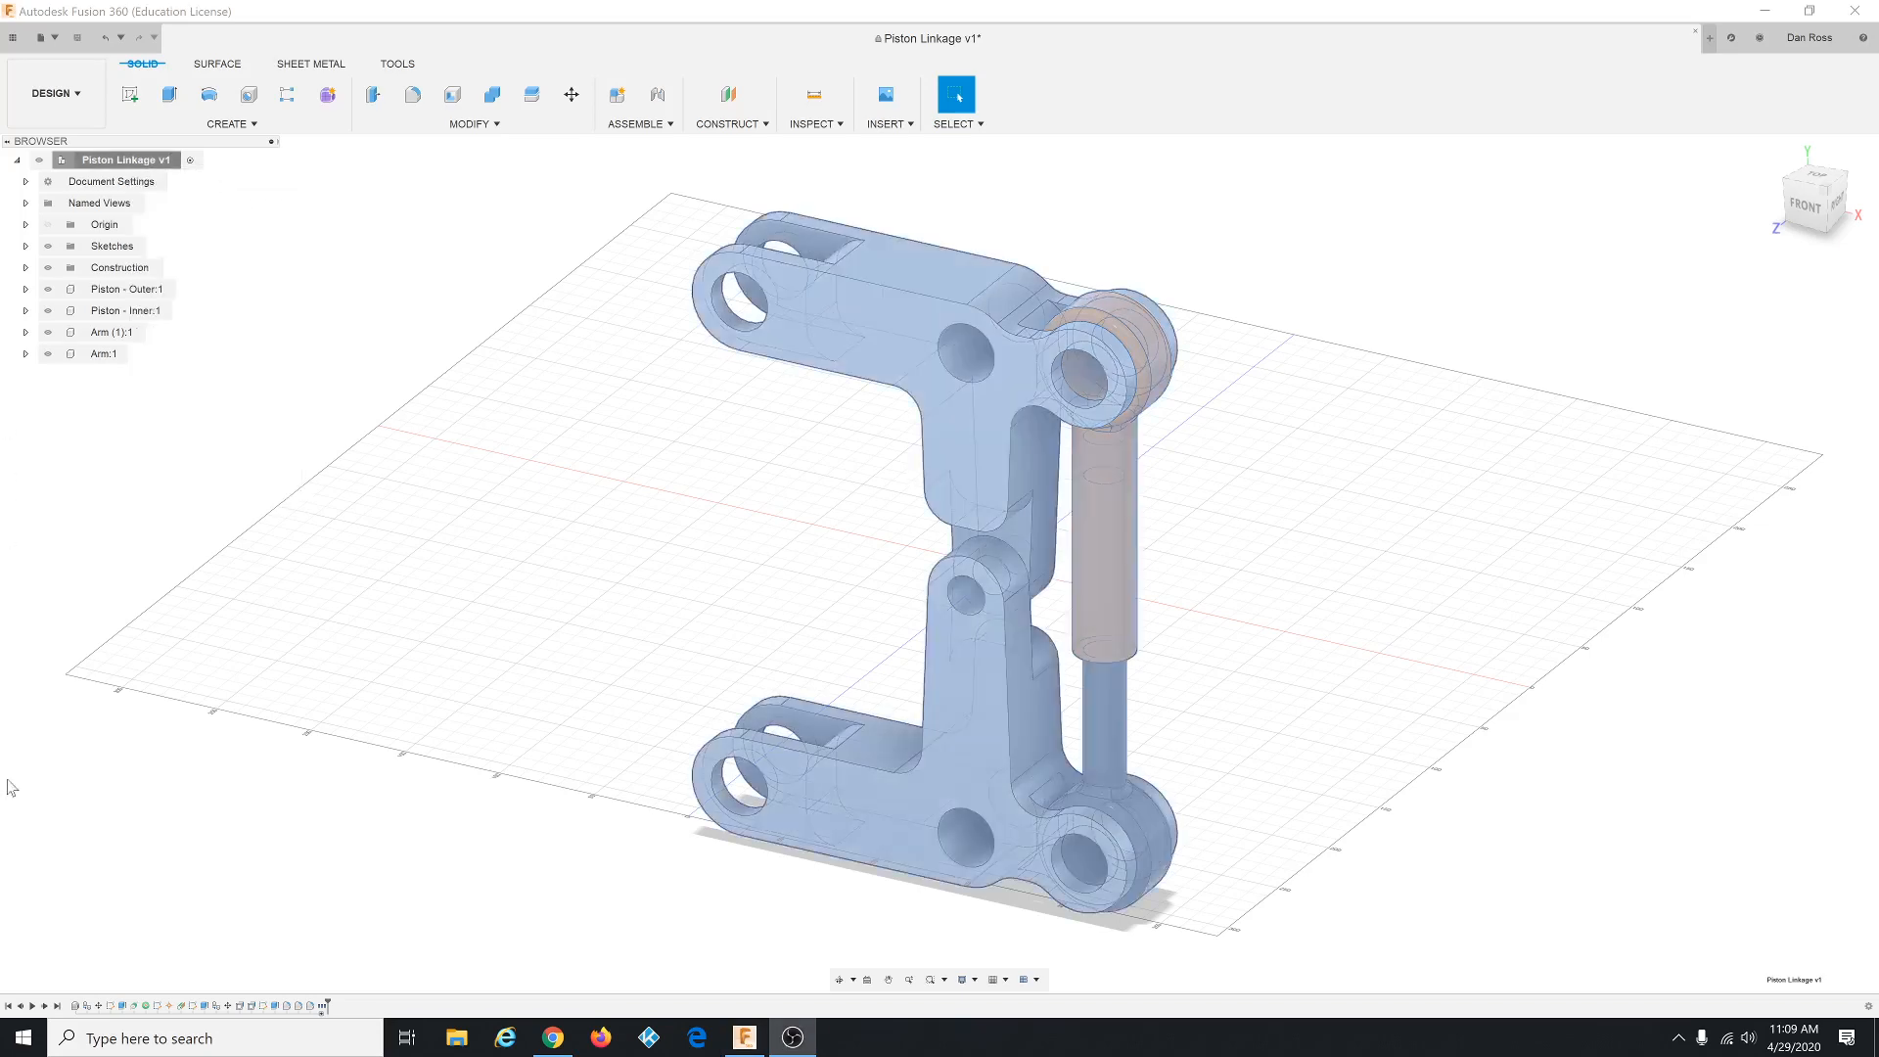
right_click(118, 164)
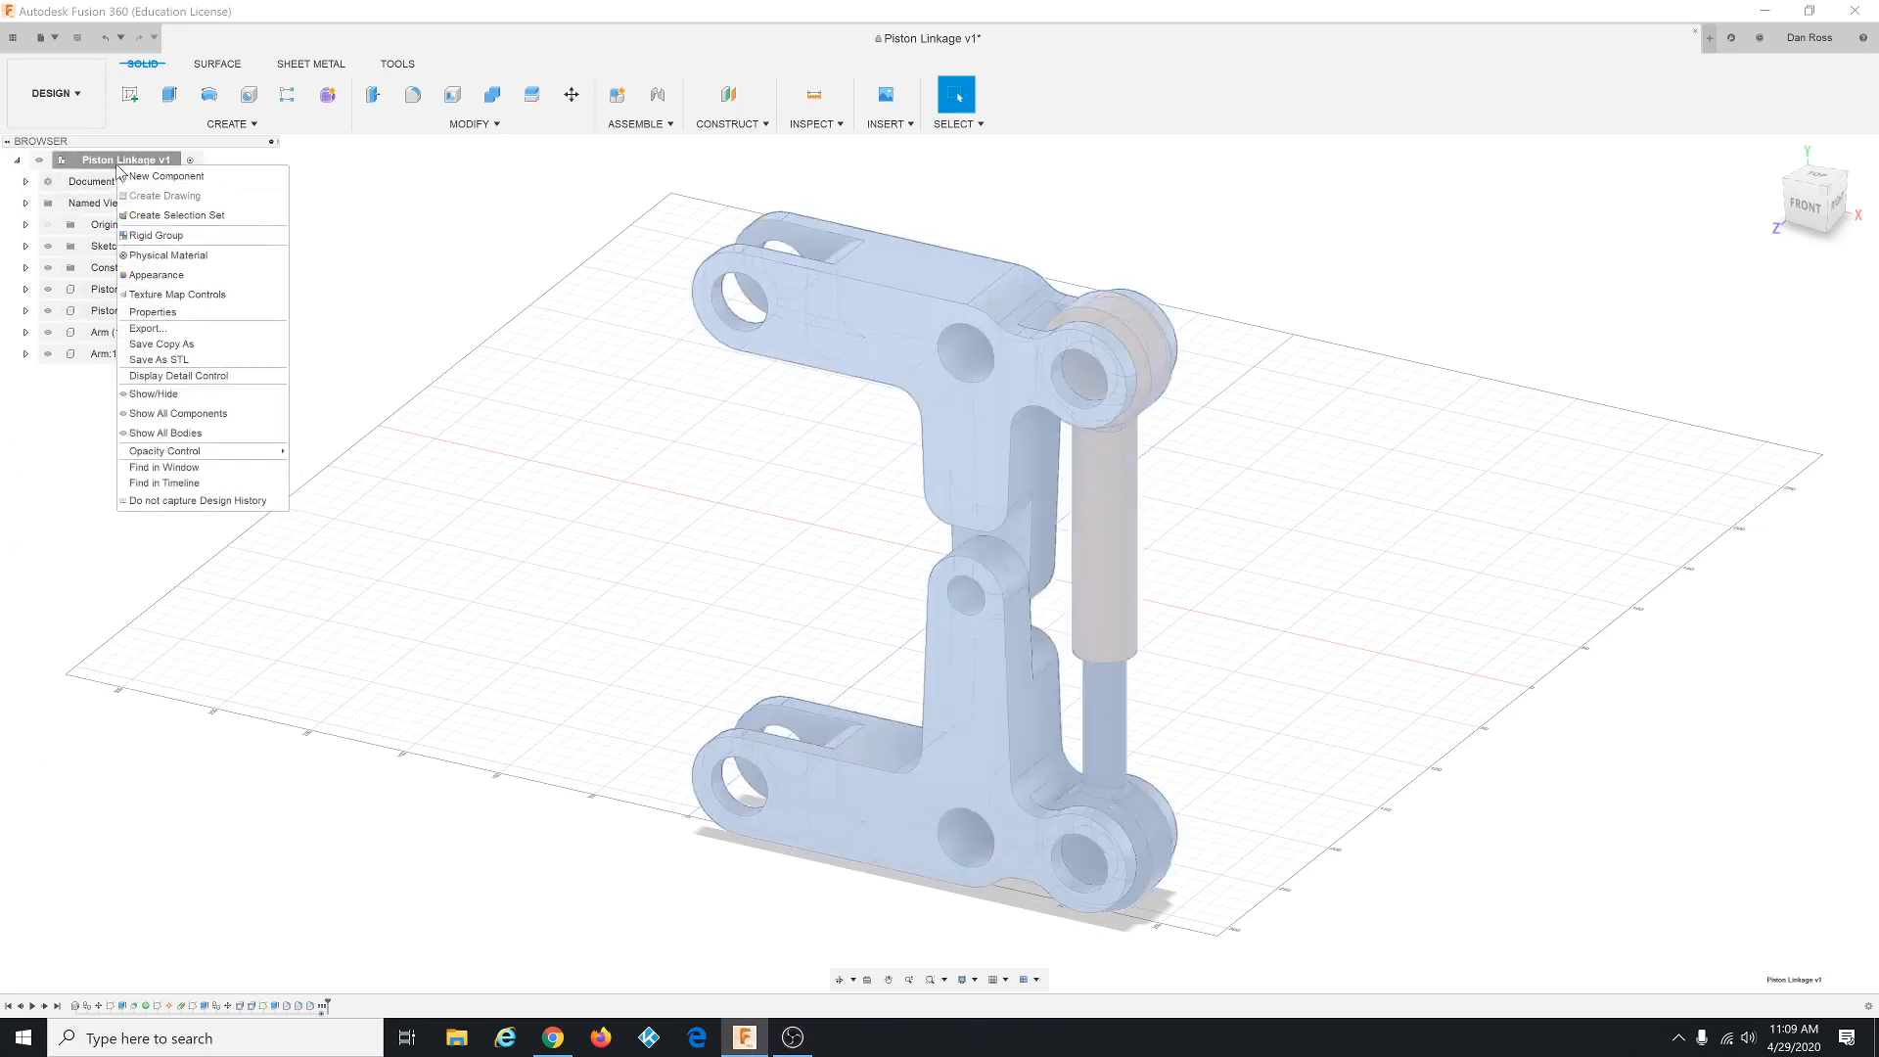
click(202, 179)
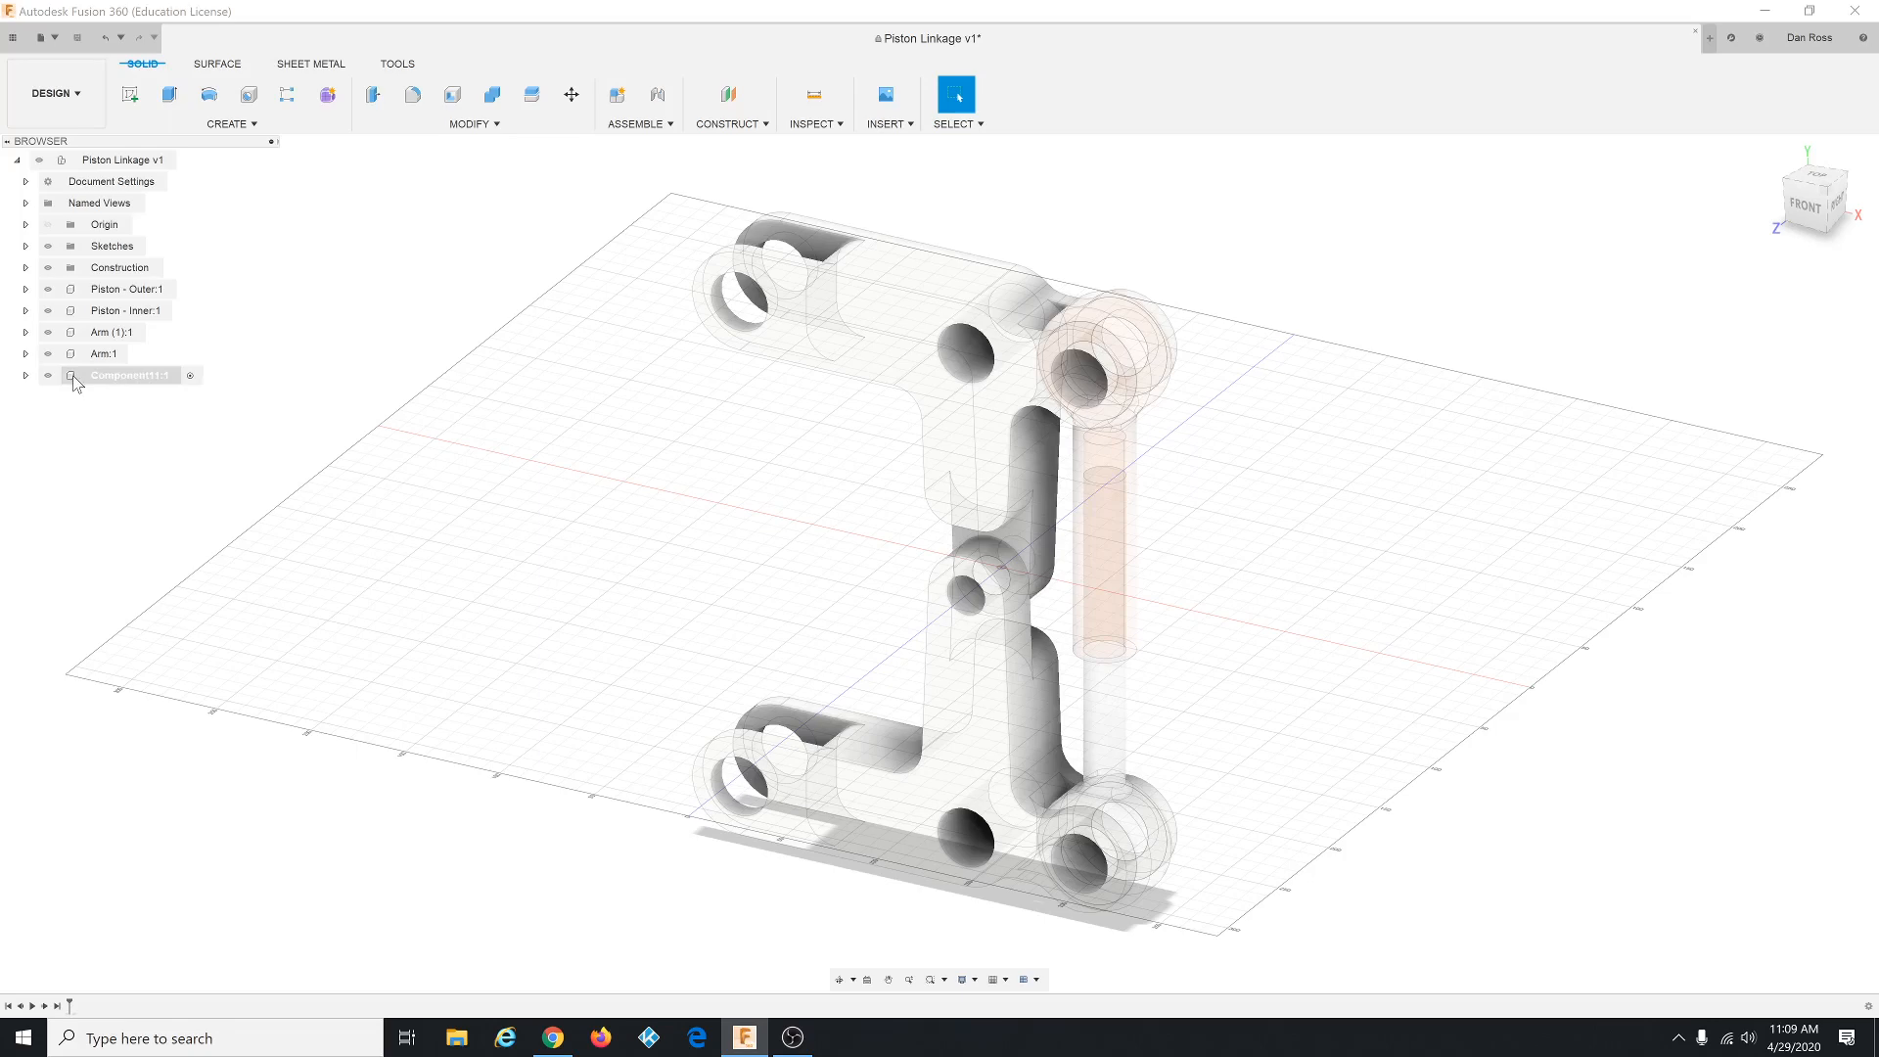
- Move the Piston - Inner and Piston - Outer components into the new empty component and expand it
click(129, 313)
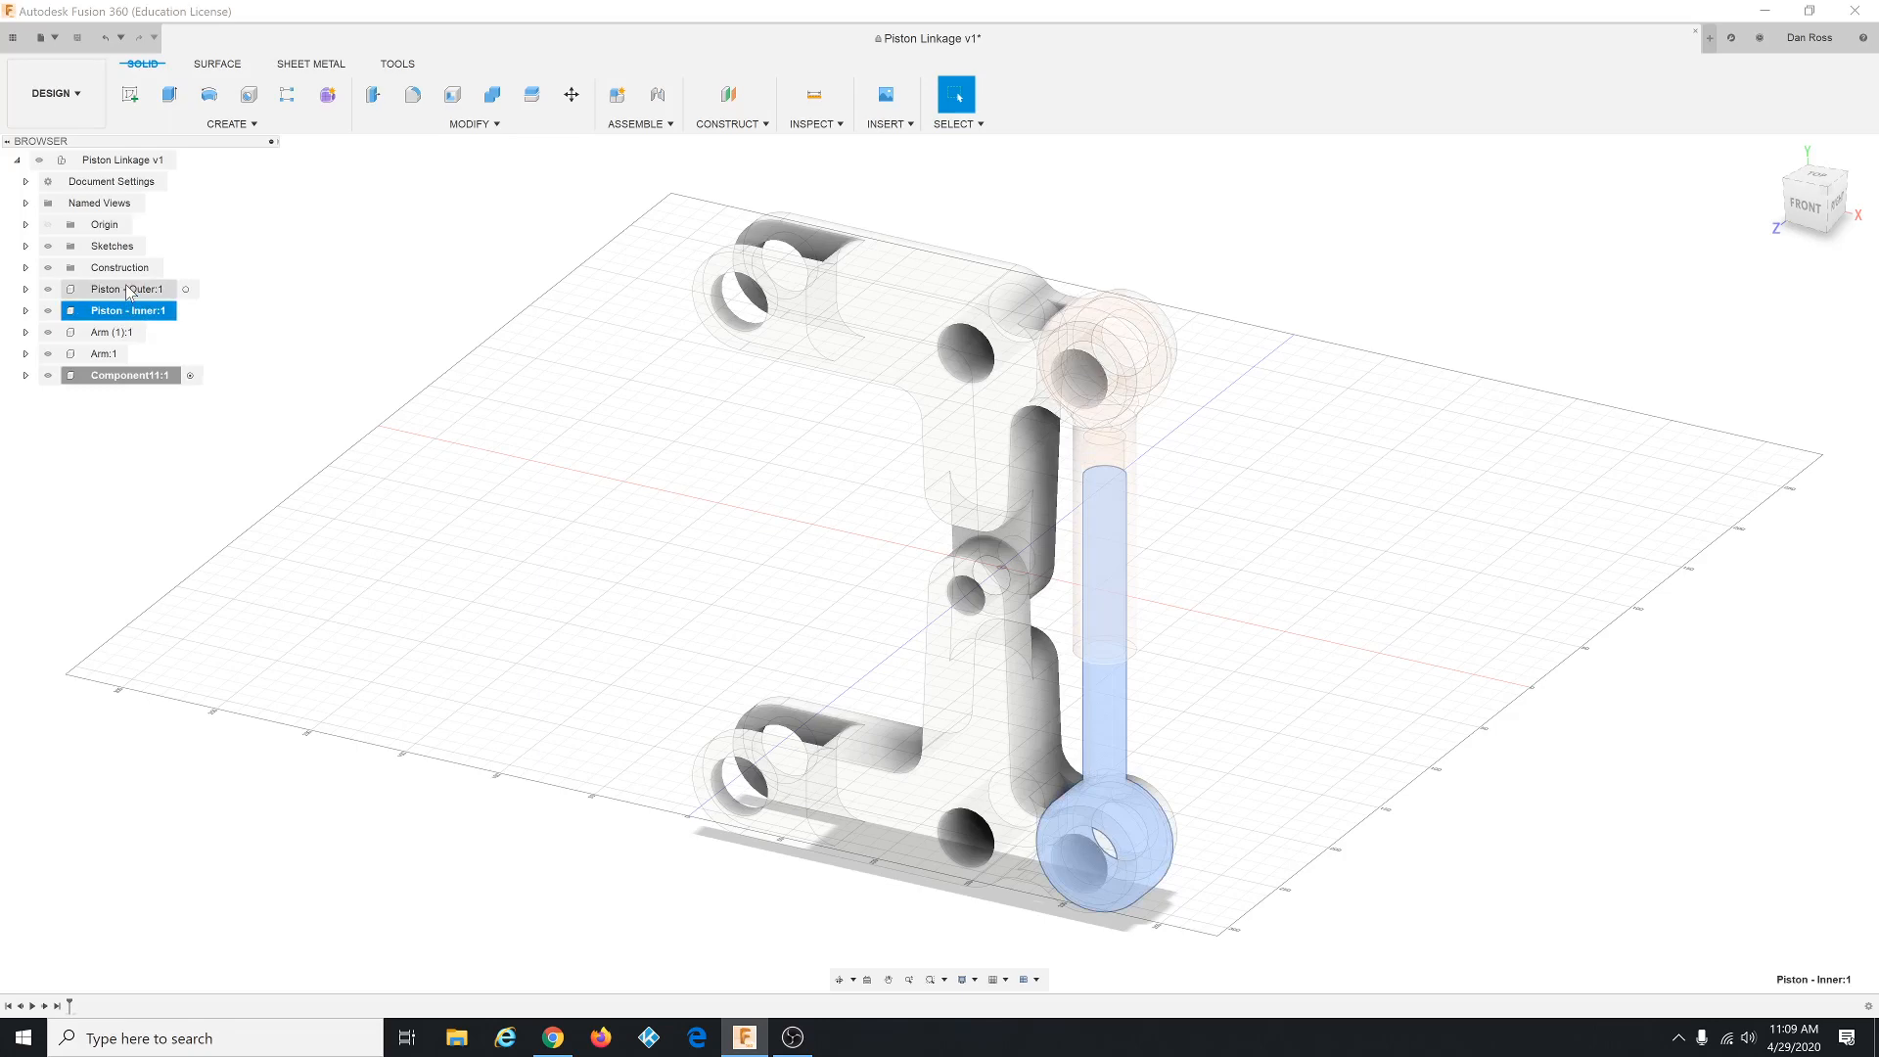
ctrl+click(128, 290)
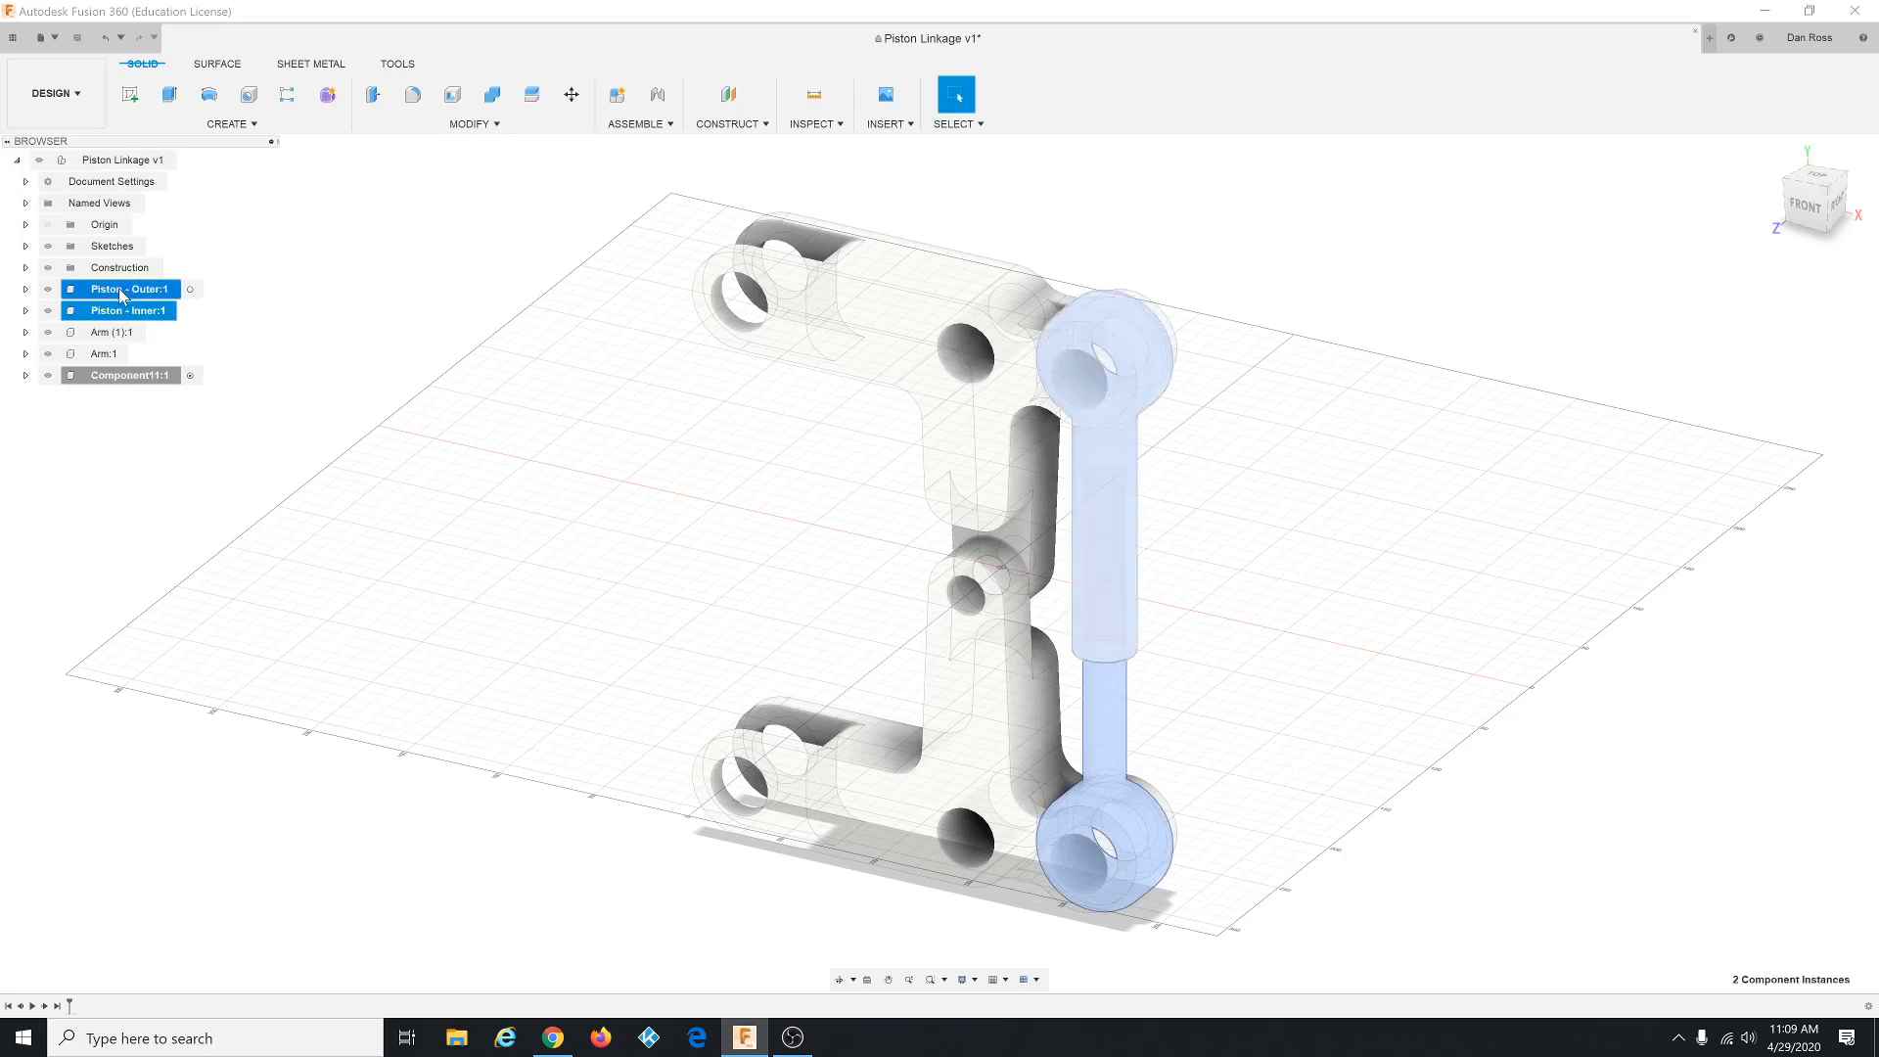
drag(122, 294, 130, 378)
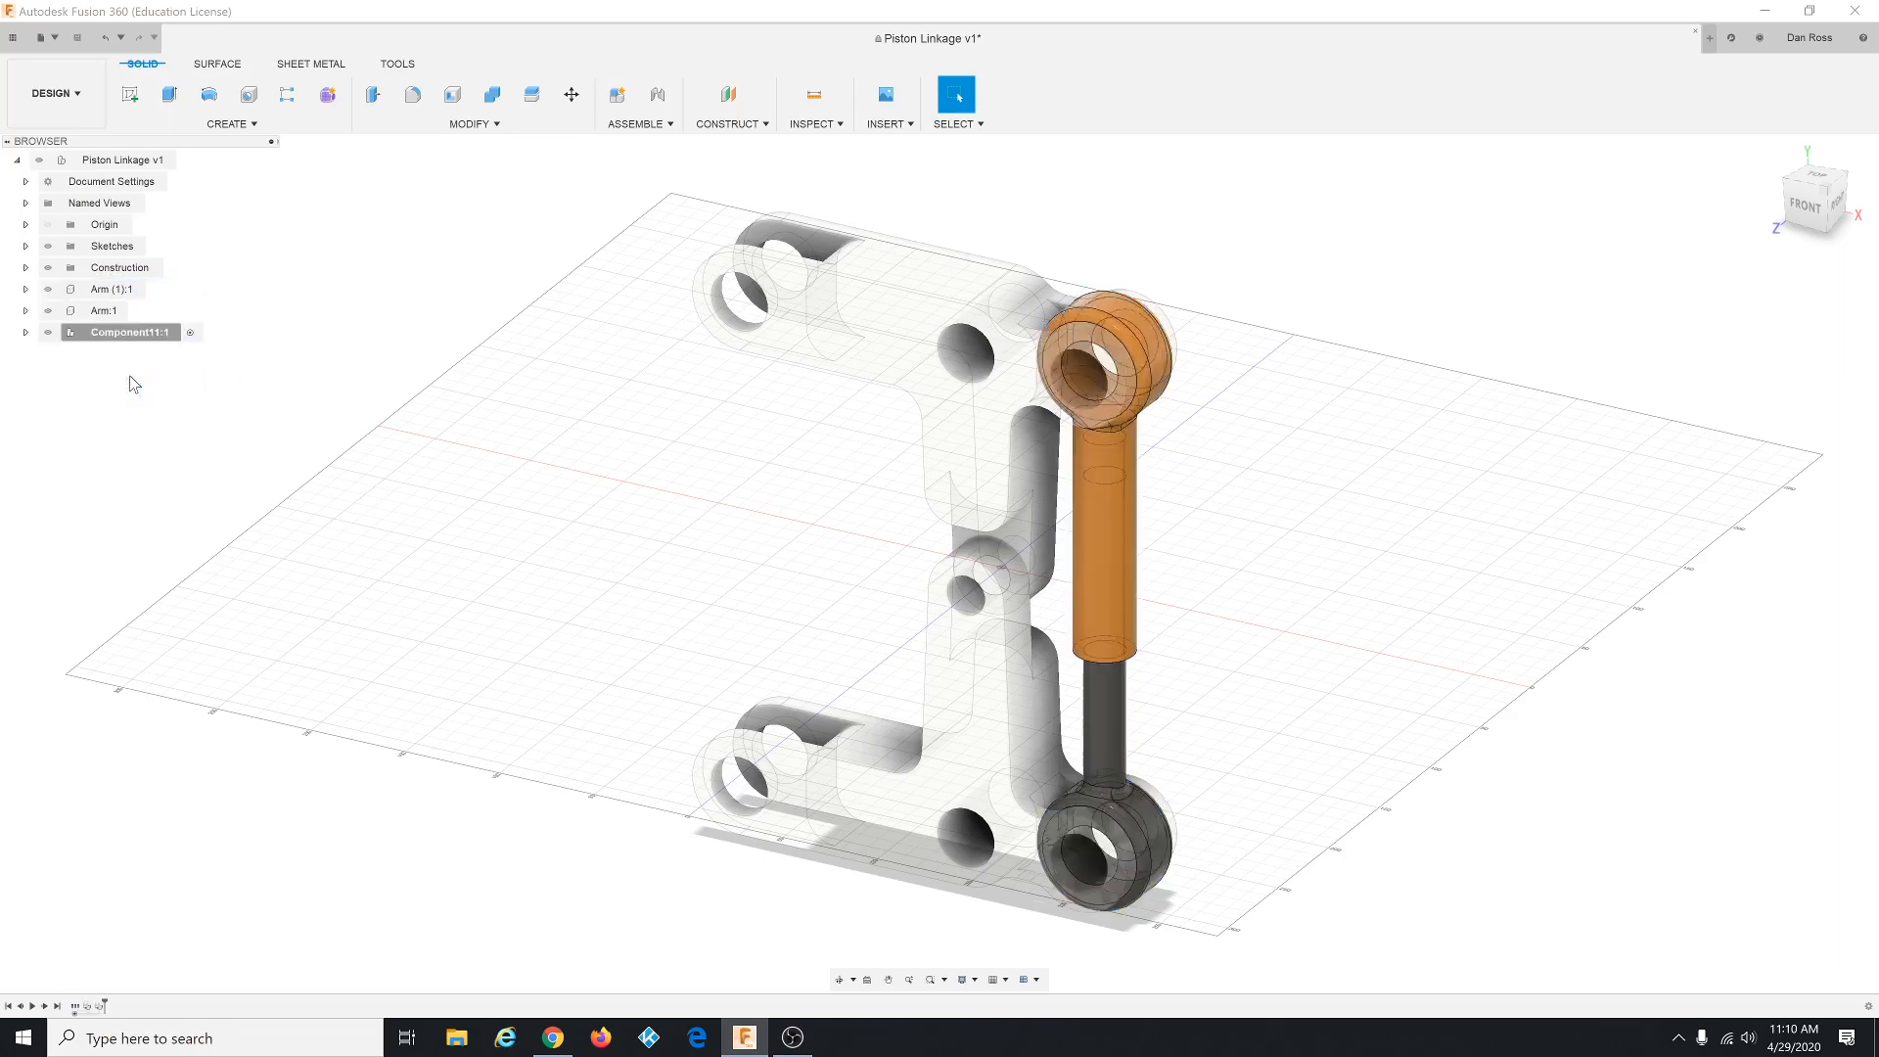
click(26, 333)
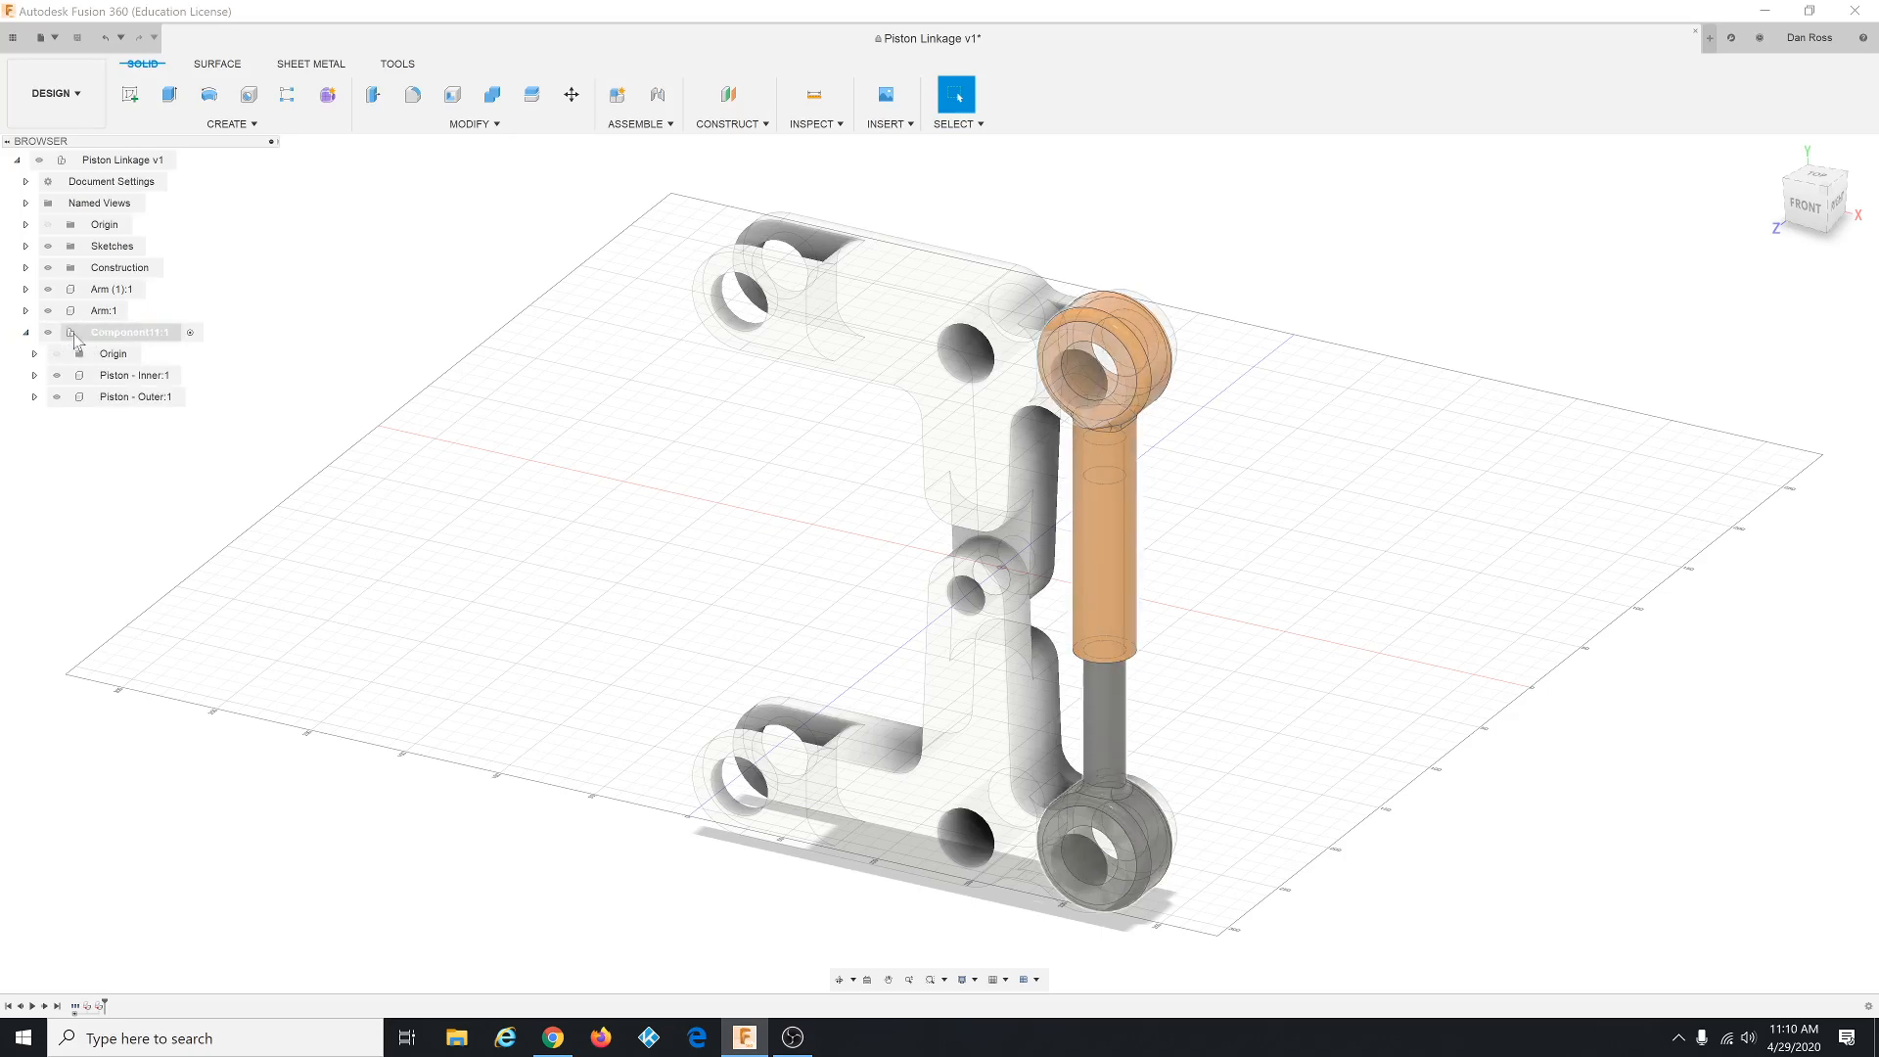
- Compare the new component with the whole assembly, and activate the top-level Piston Linkage component
click(119, 334)
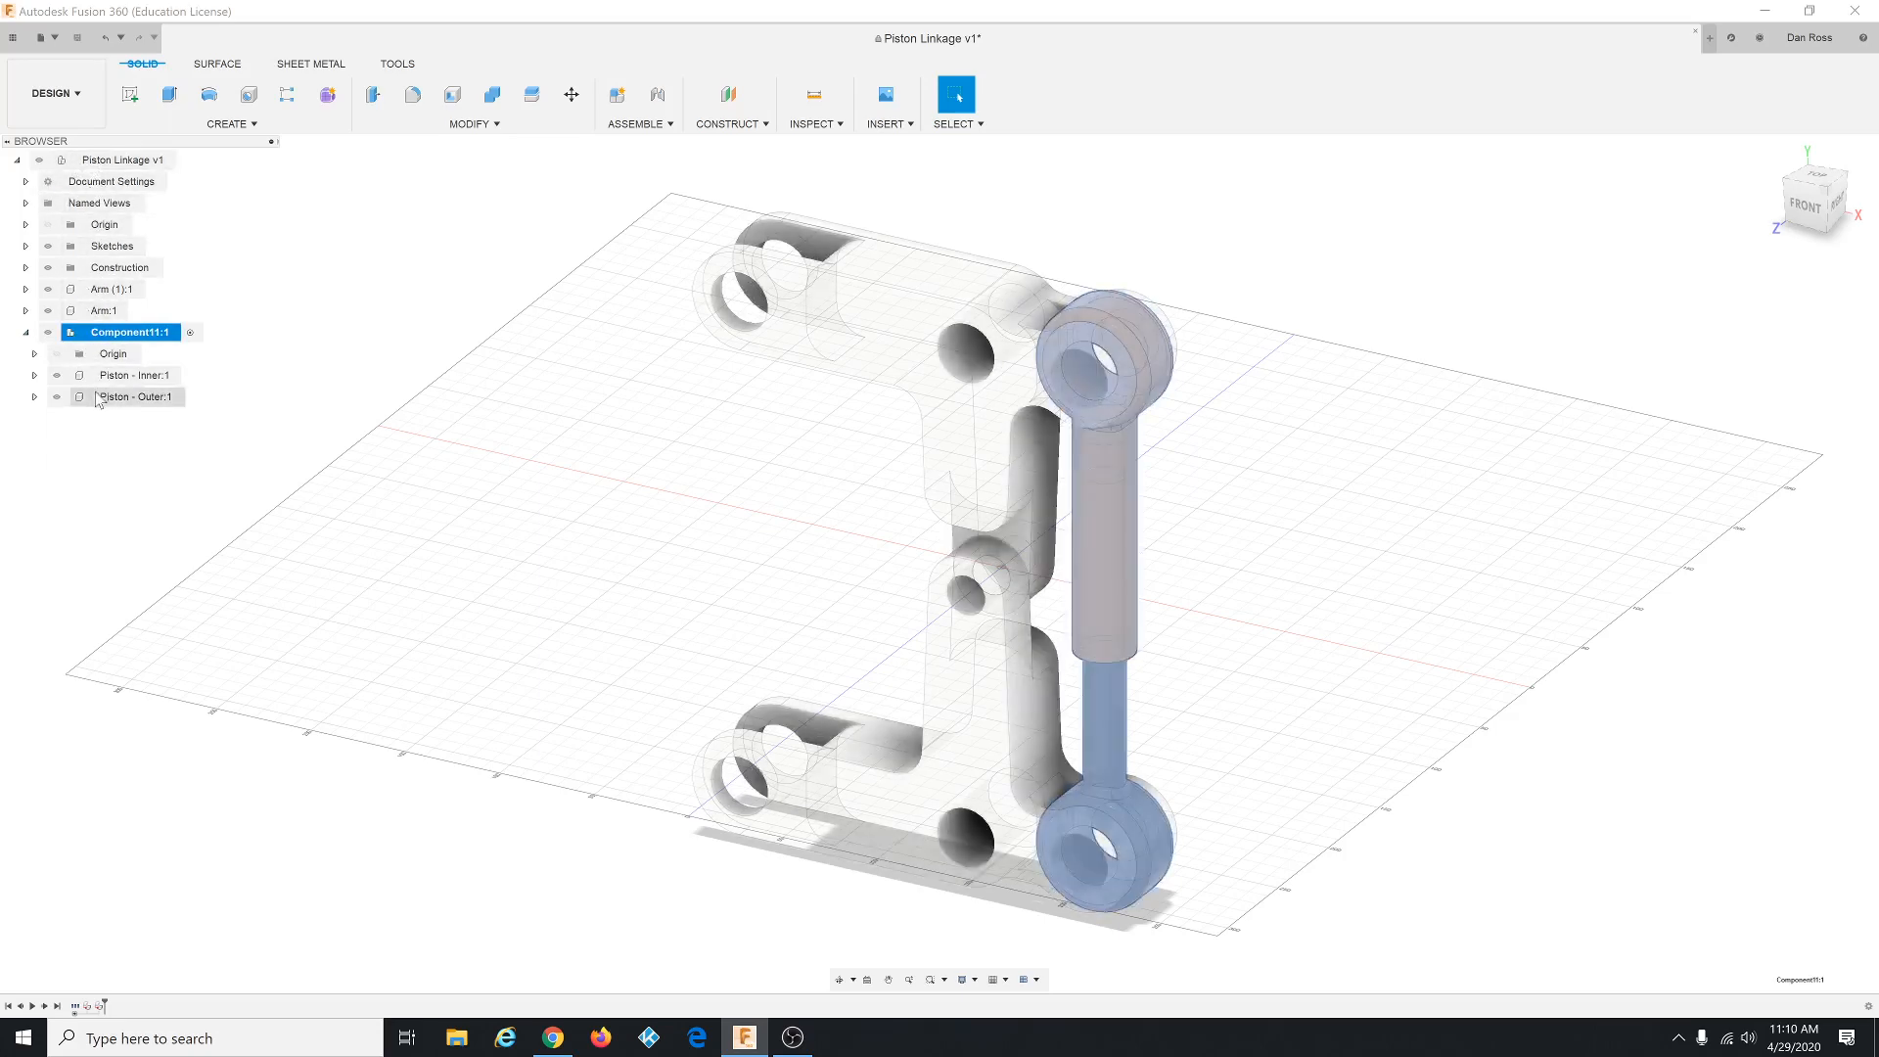
click(98, 162)
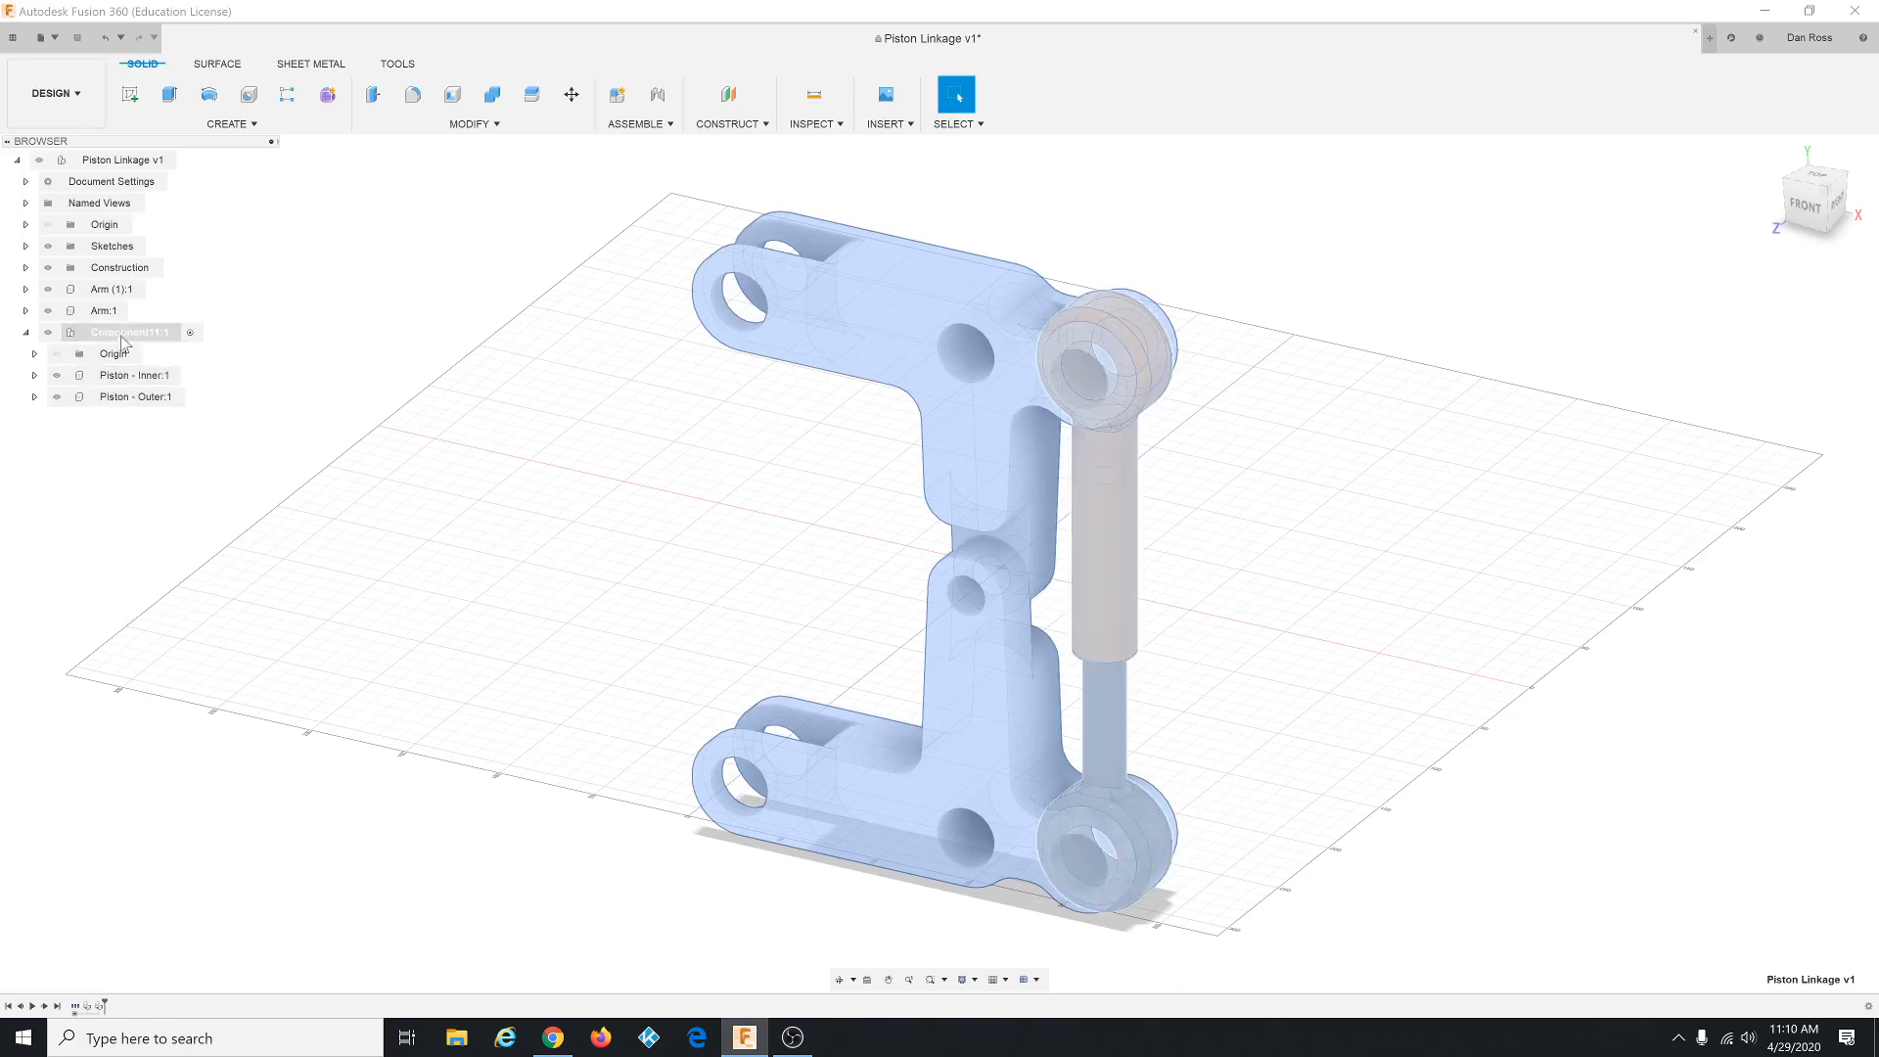
click(558, 388)
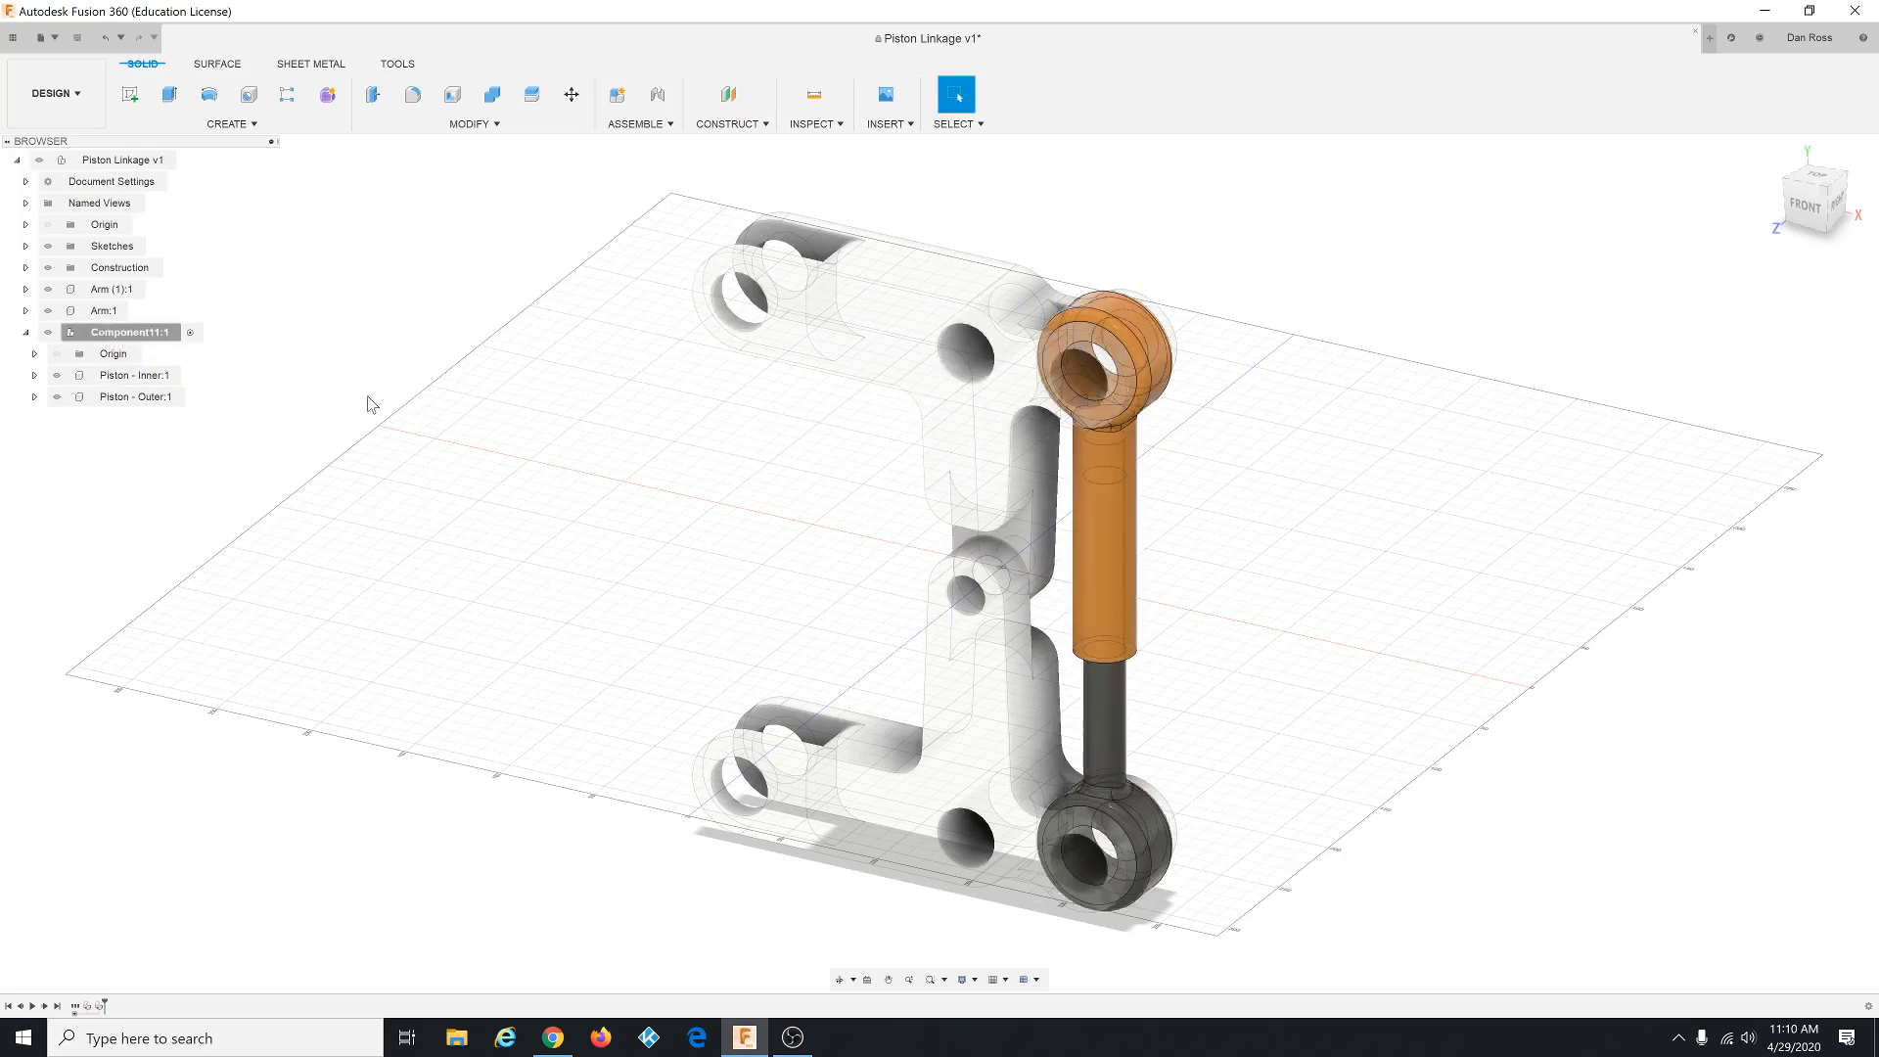
right_click(107, 169)
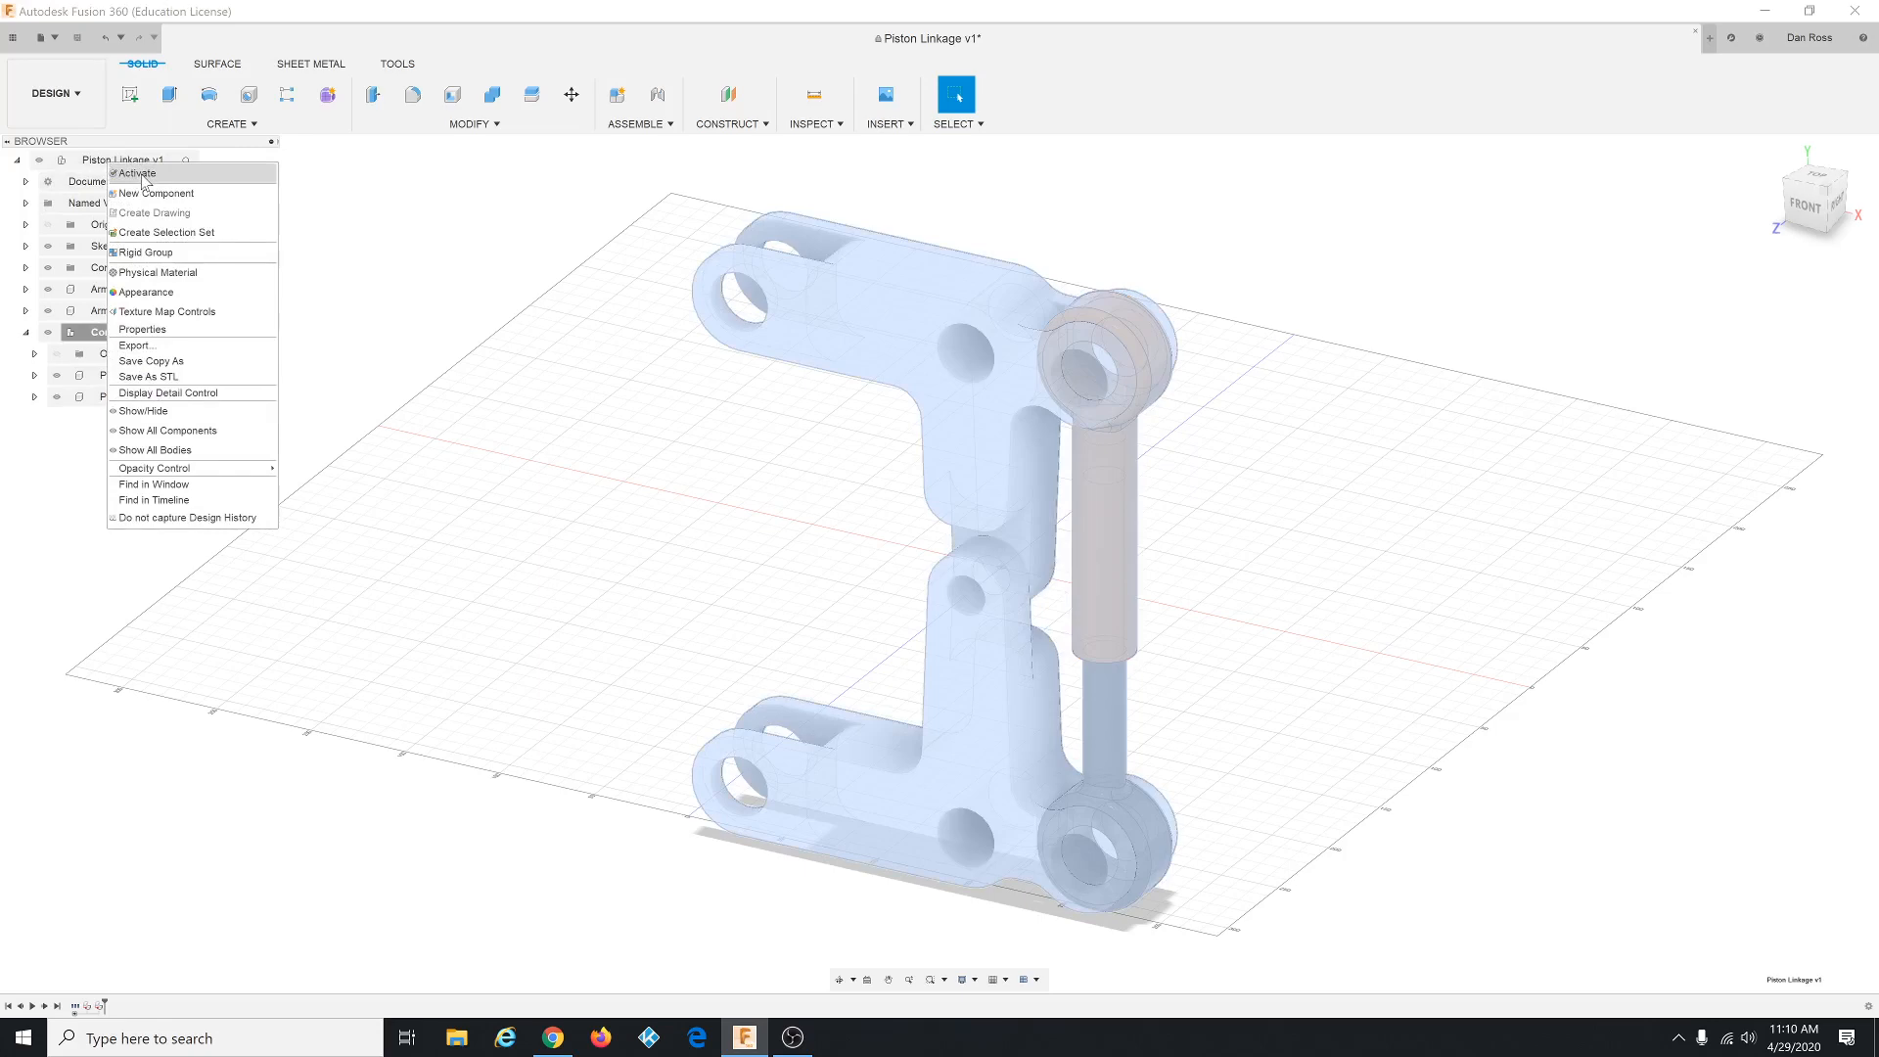
click(142, 174)
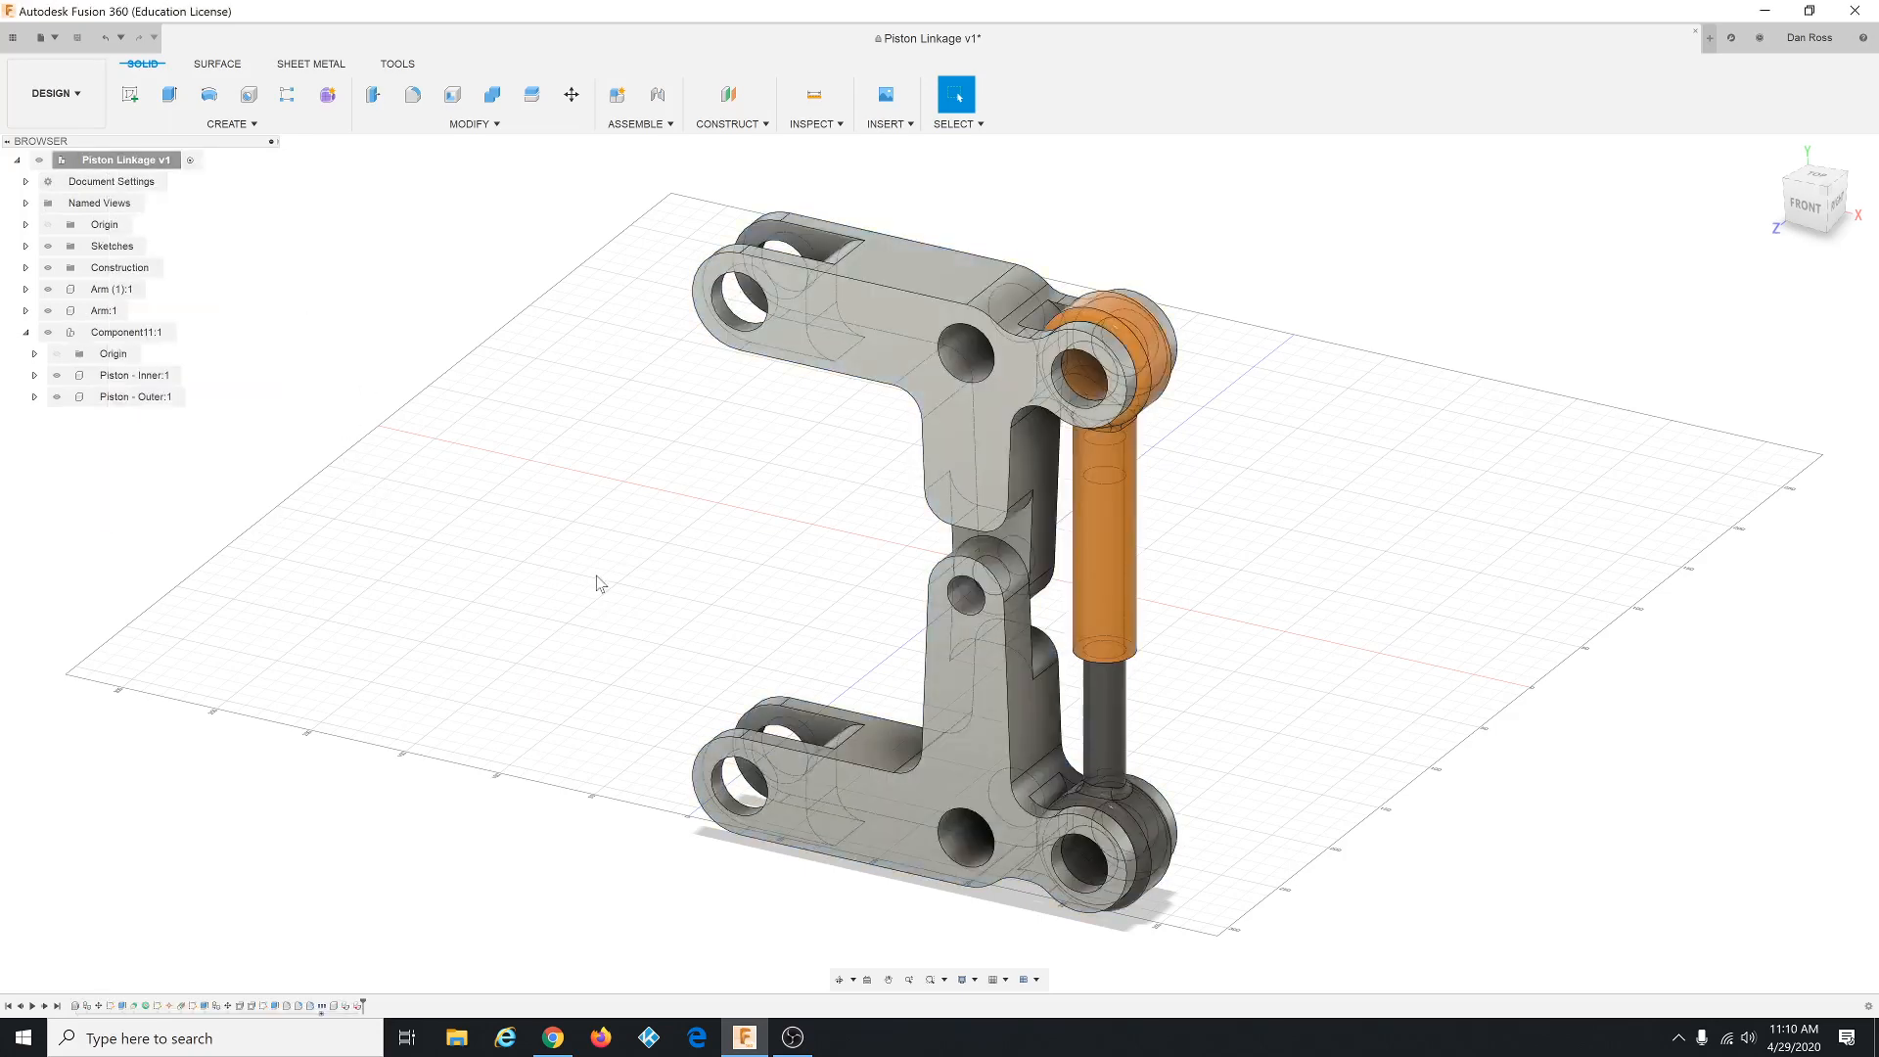
- Rename the component holding both piston parts as Piston Subassembly
click(119, 334)
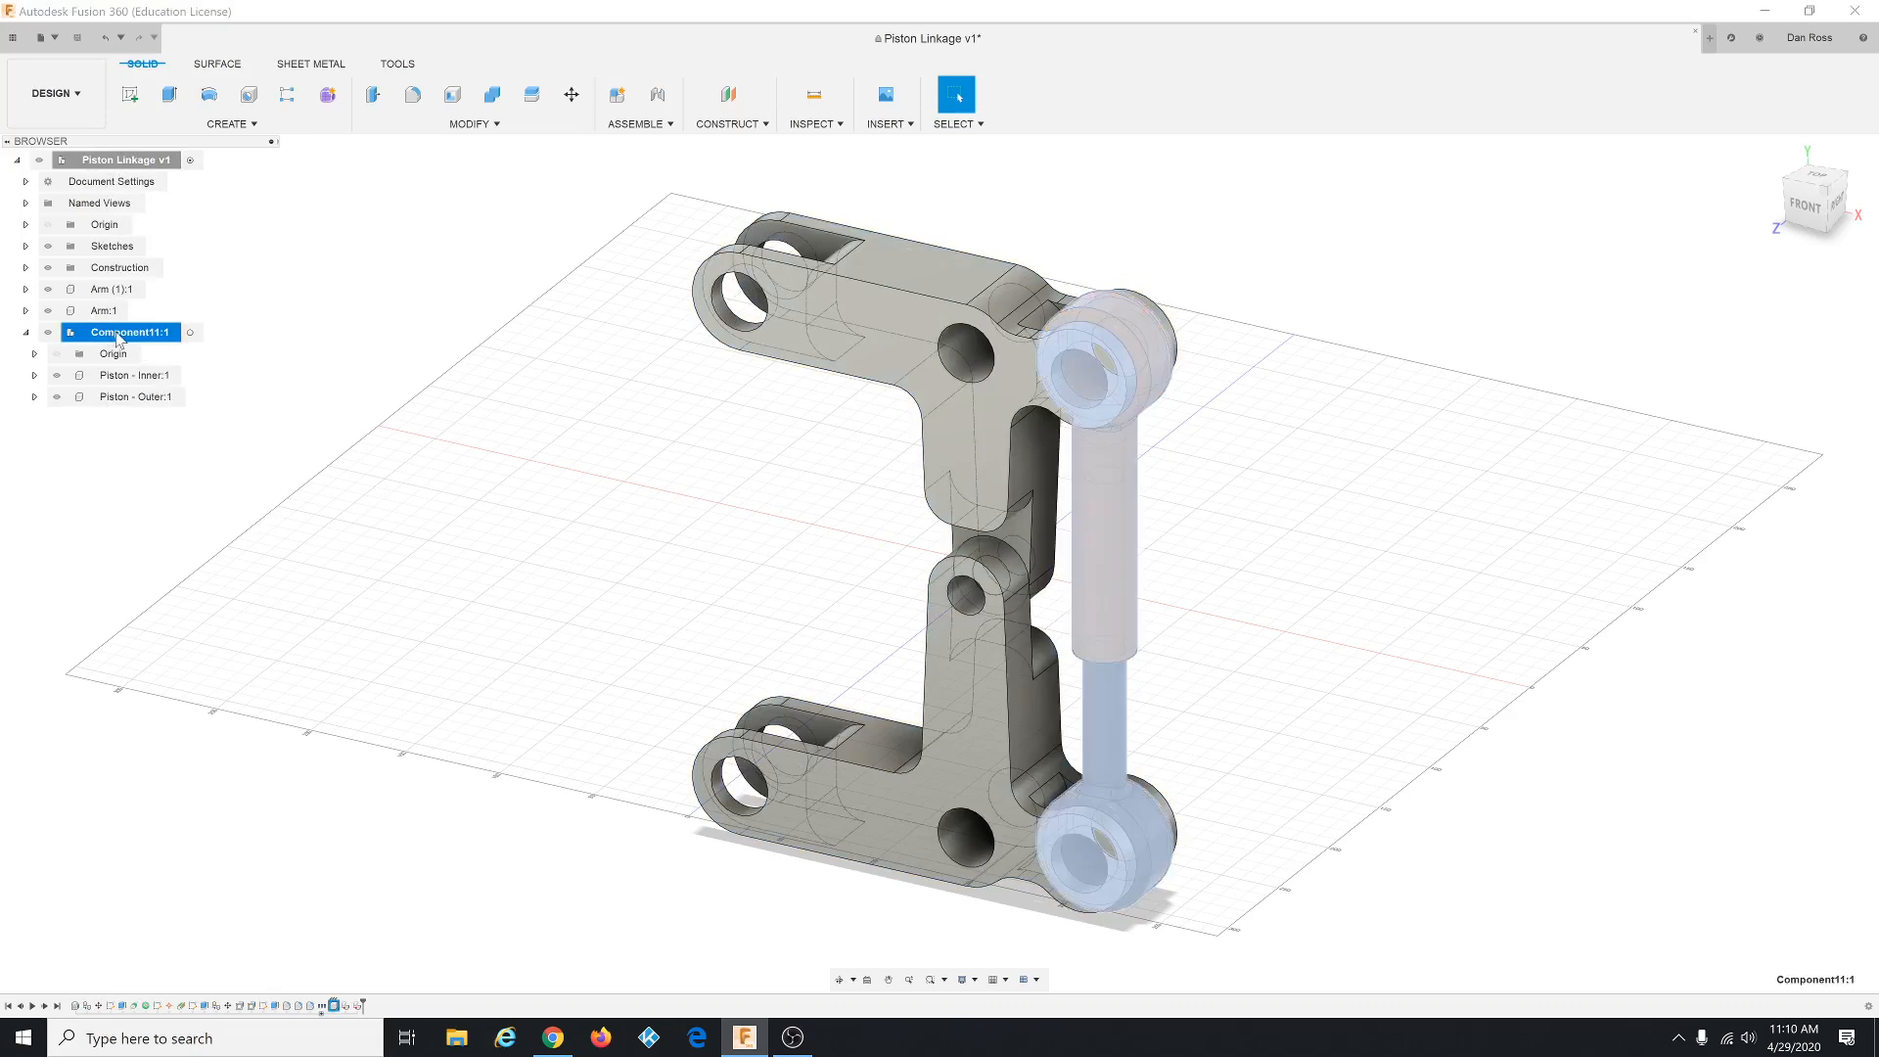
click(140, 338)
text(Piston Subassembly)
key(Return)
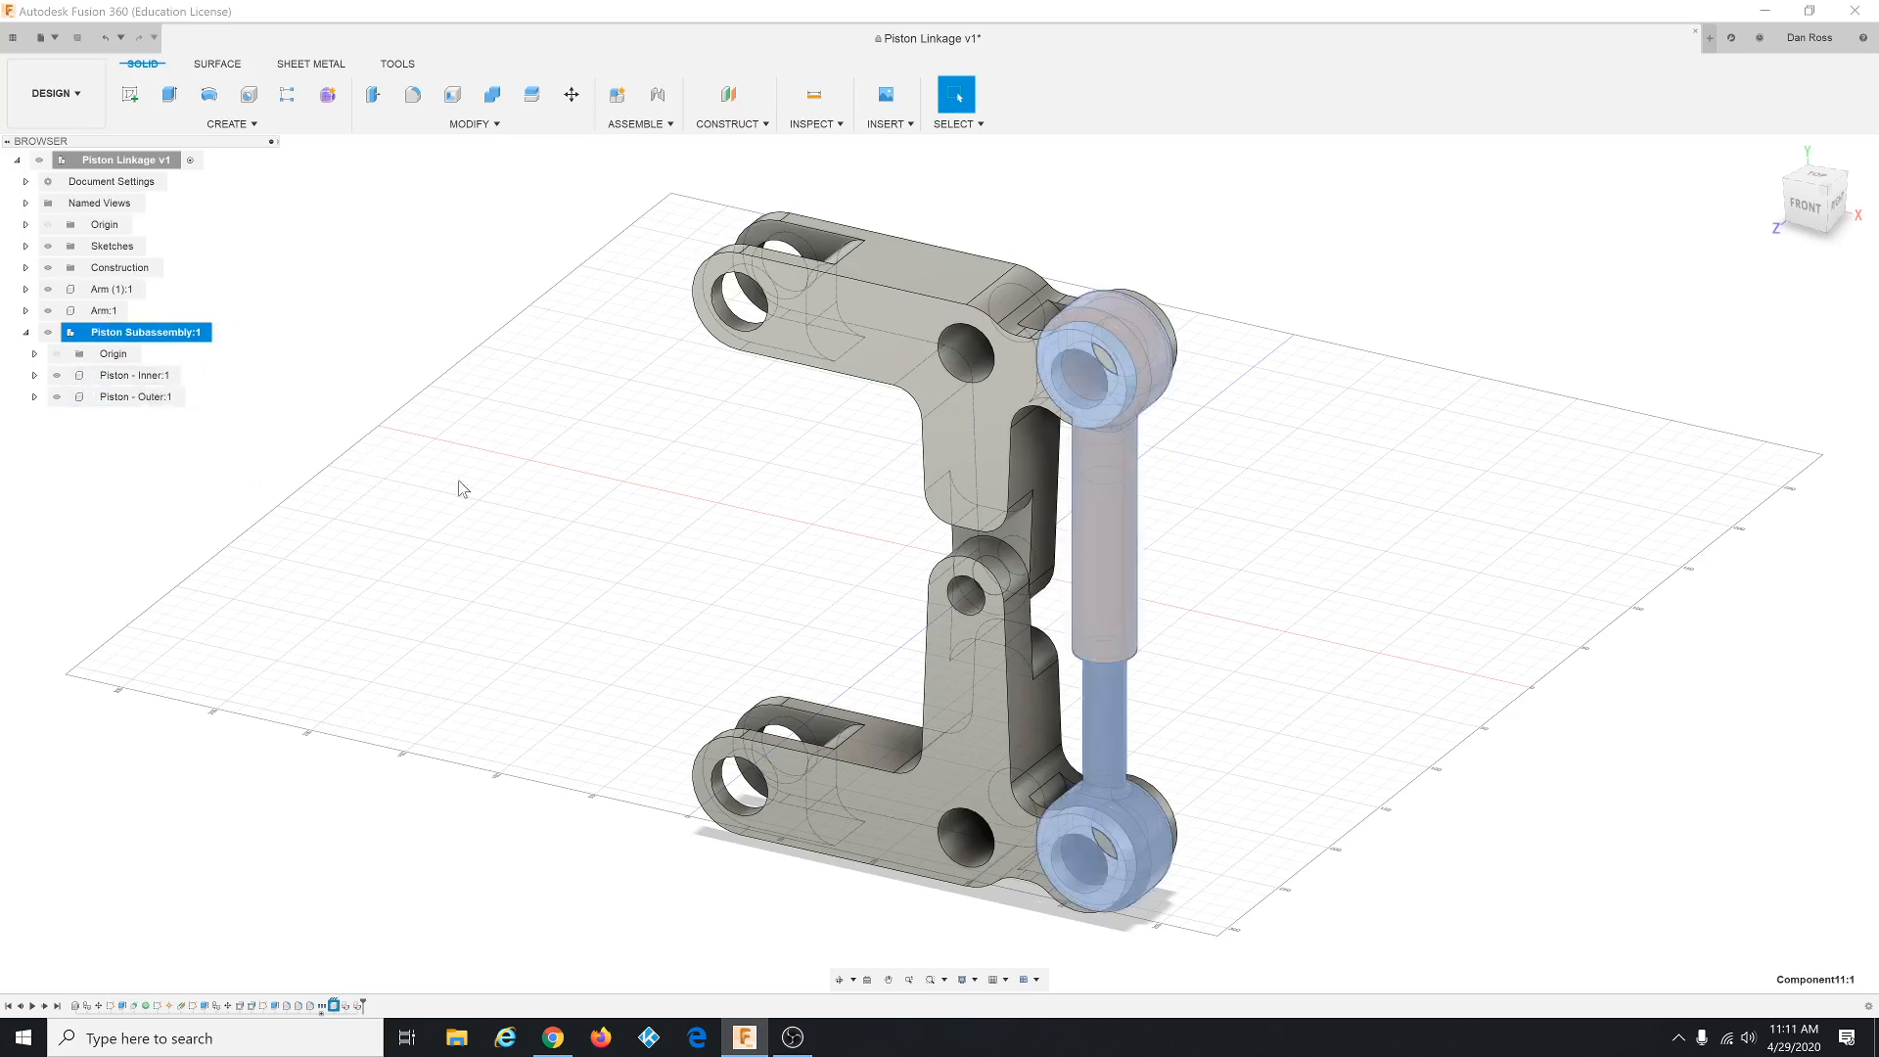
- Examine which parts belong to the Piston Linkage assembly, the two Arm components and the Piston Subassembly by highlighting each in turn
click(114, 162)
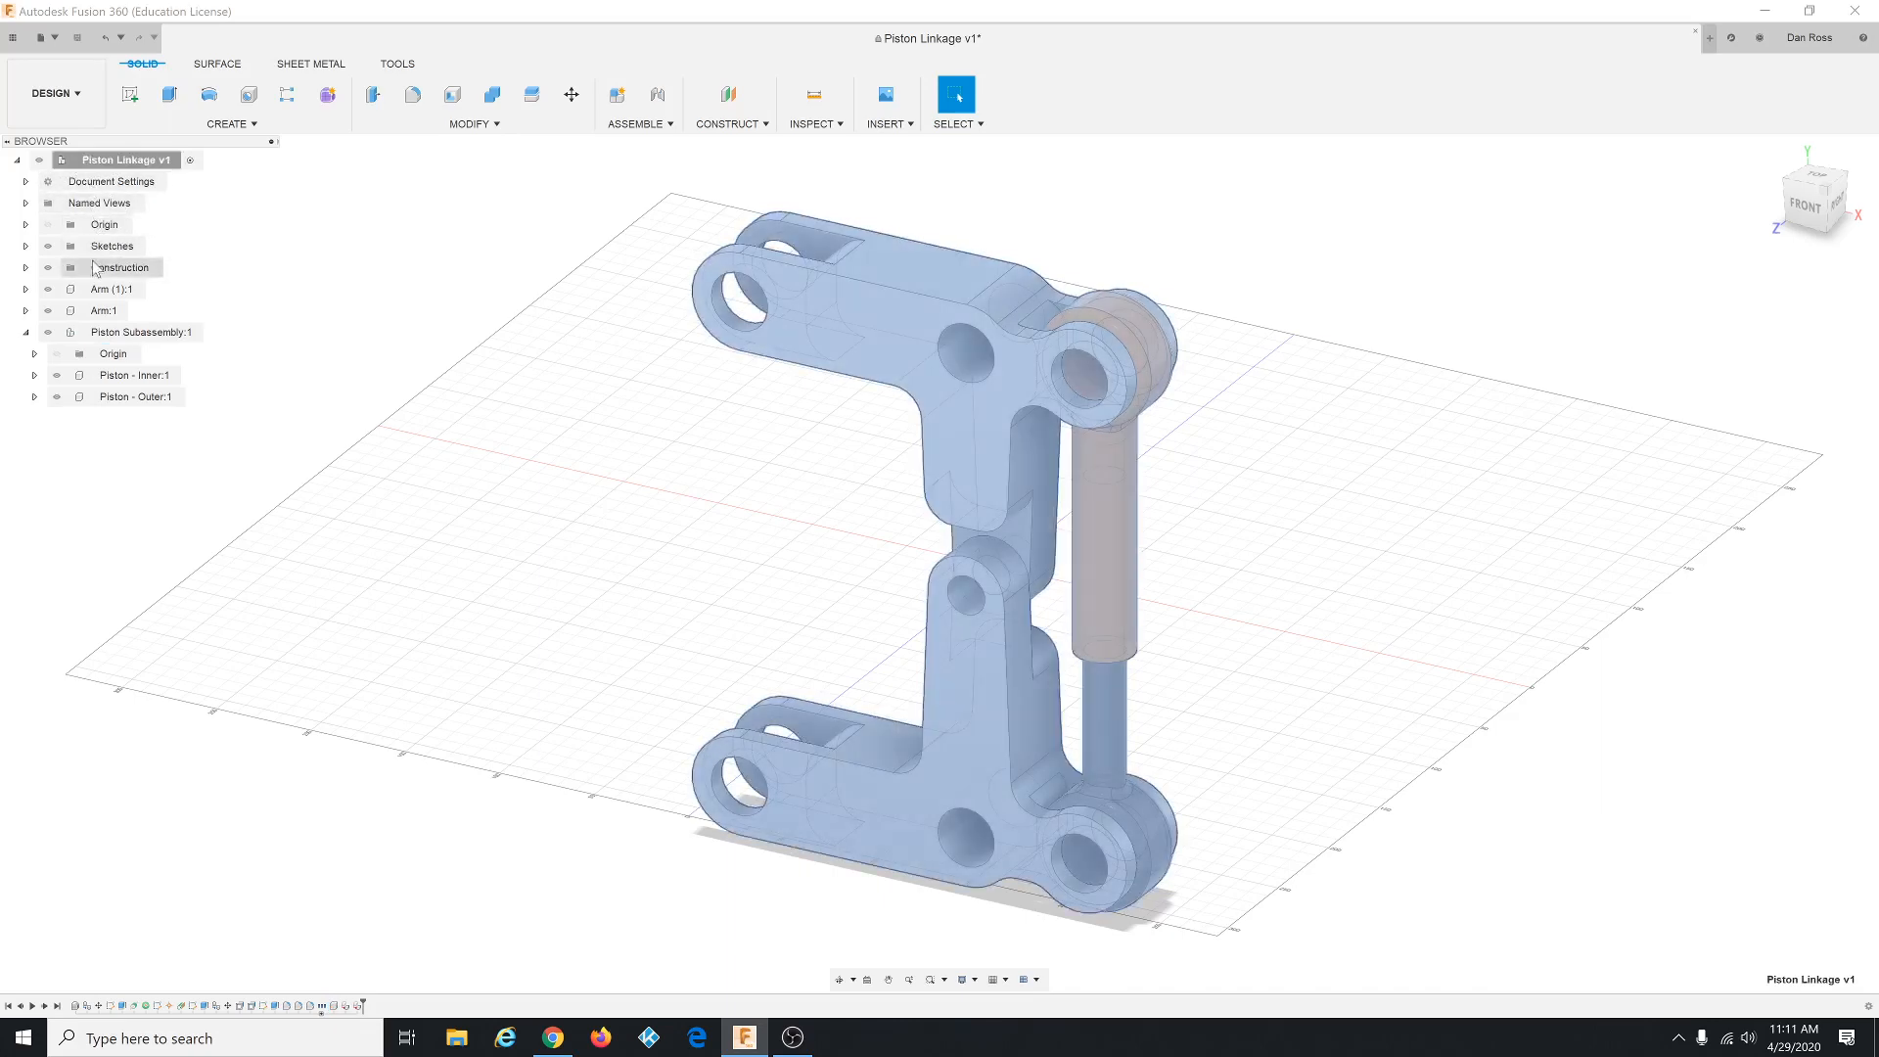
click(100, 311)
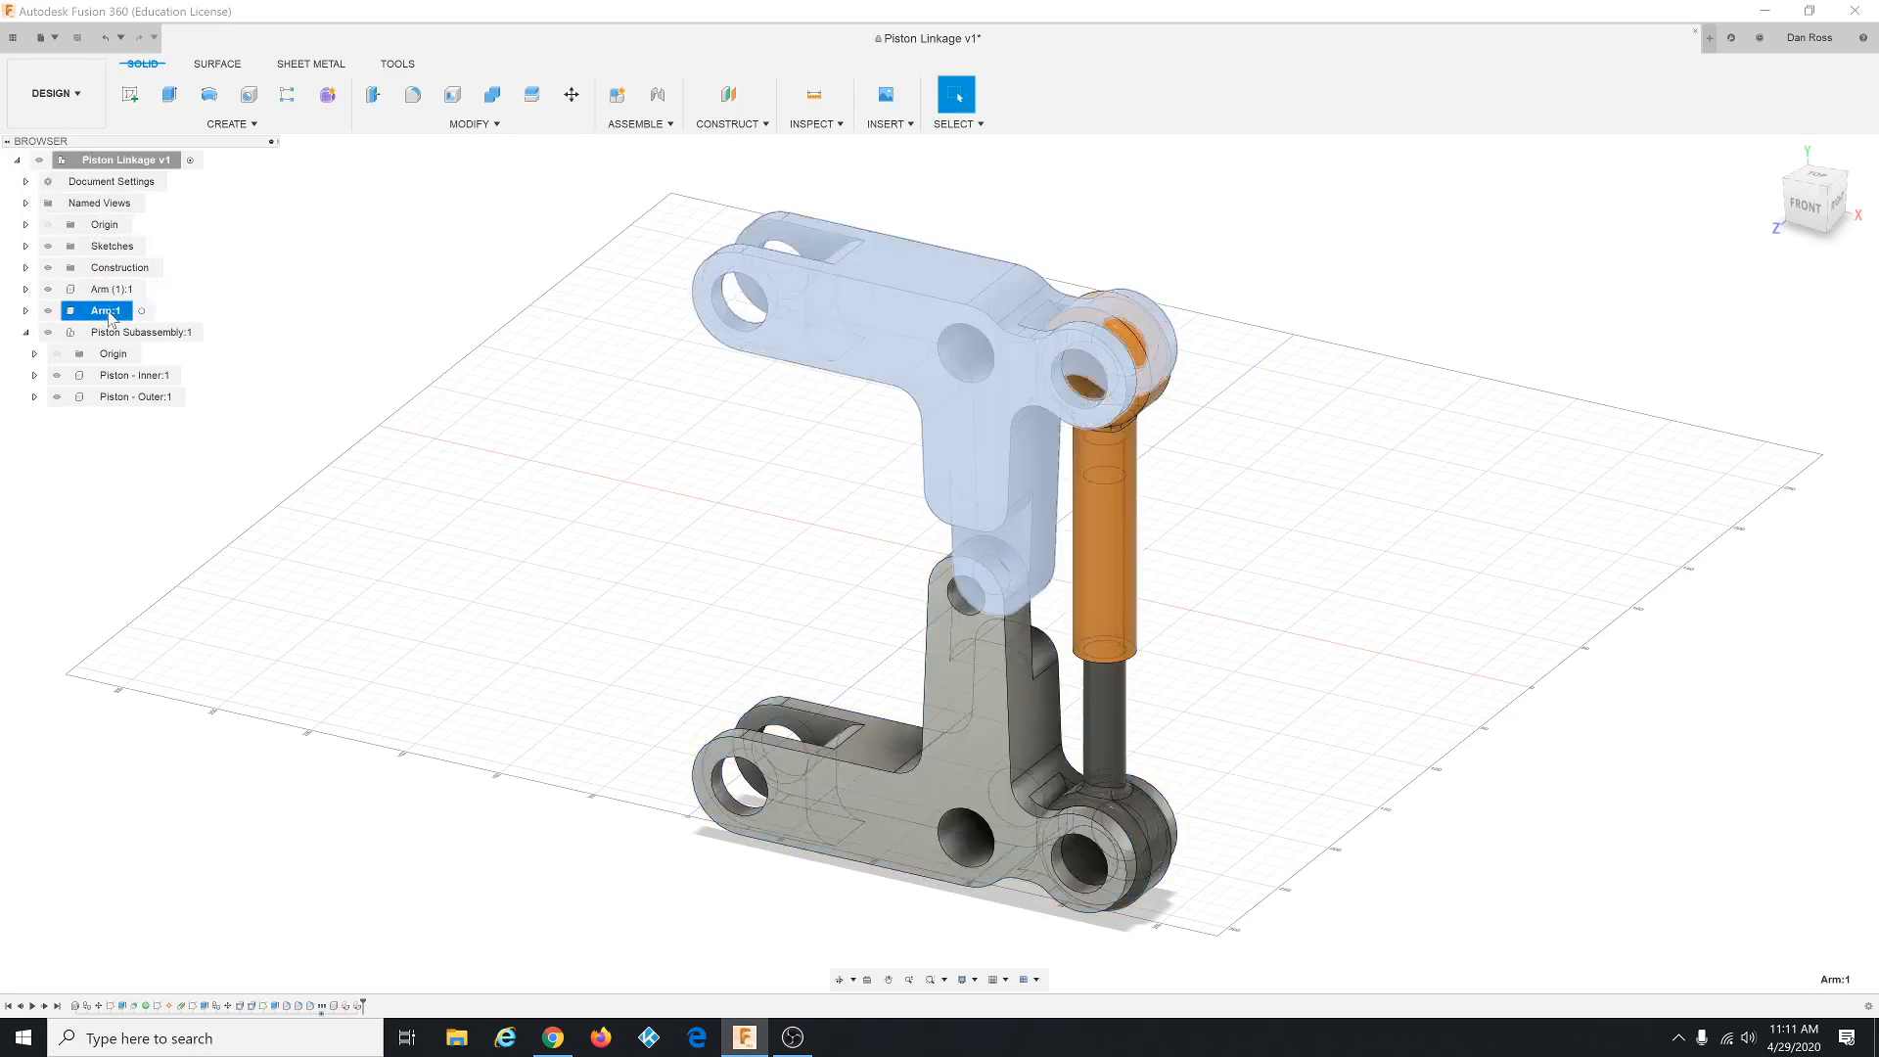
click(108, 290)
click(105, 311)
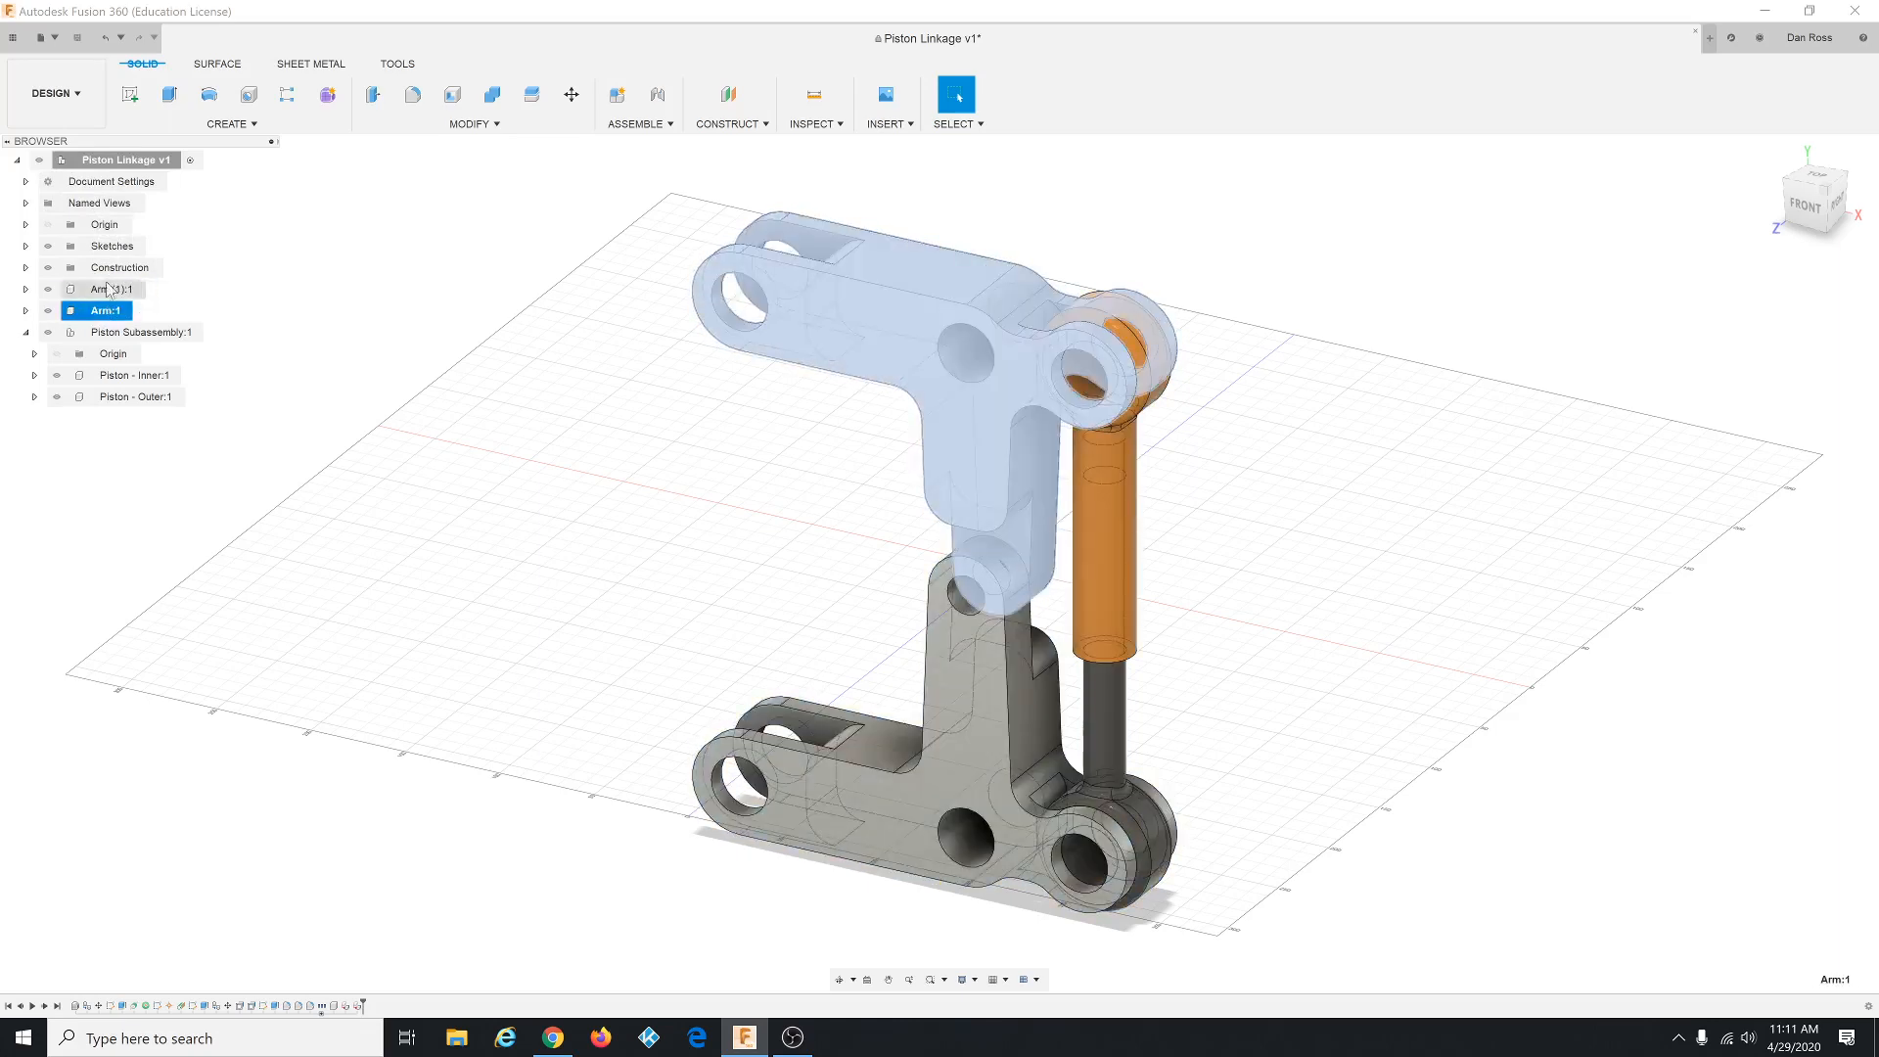
click(105, 163)
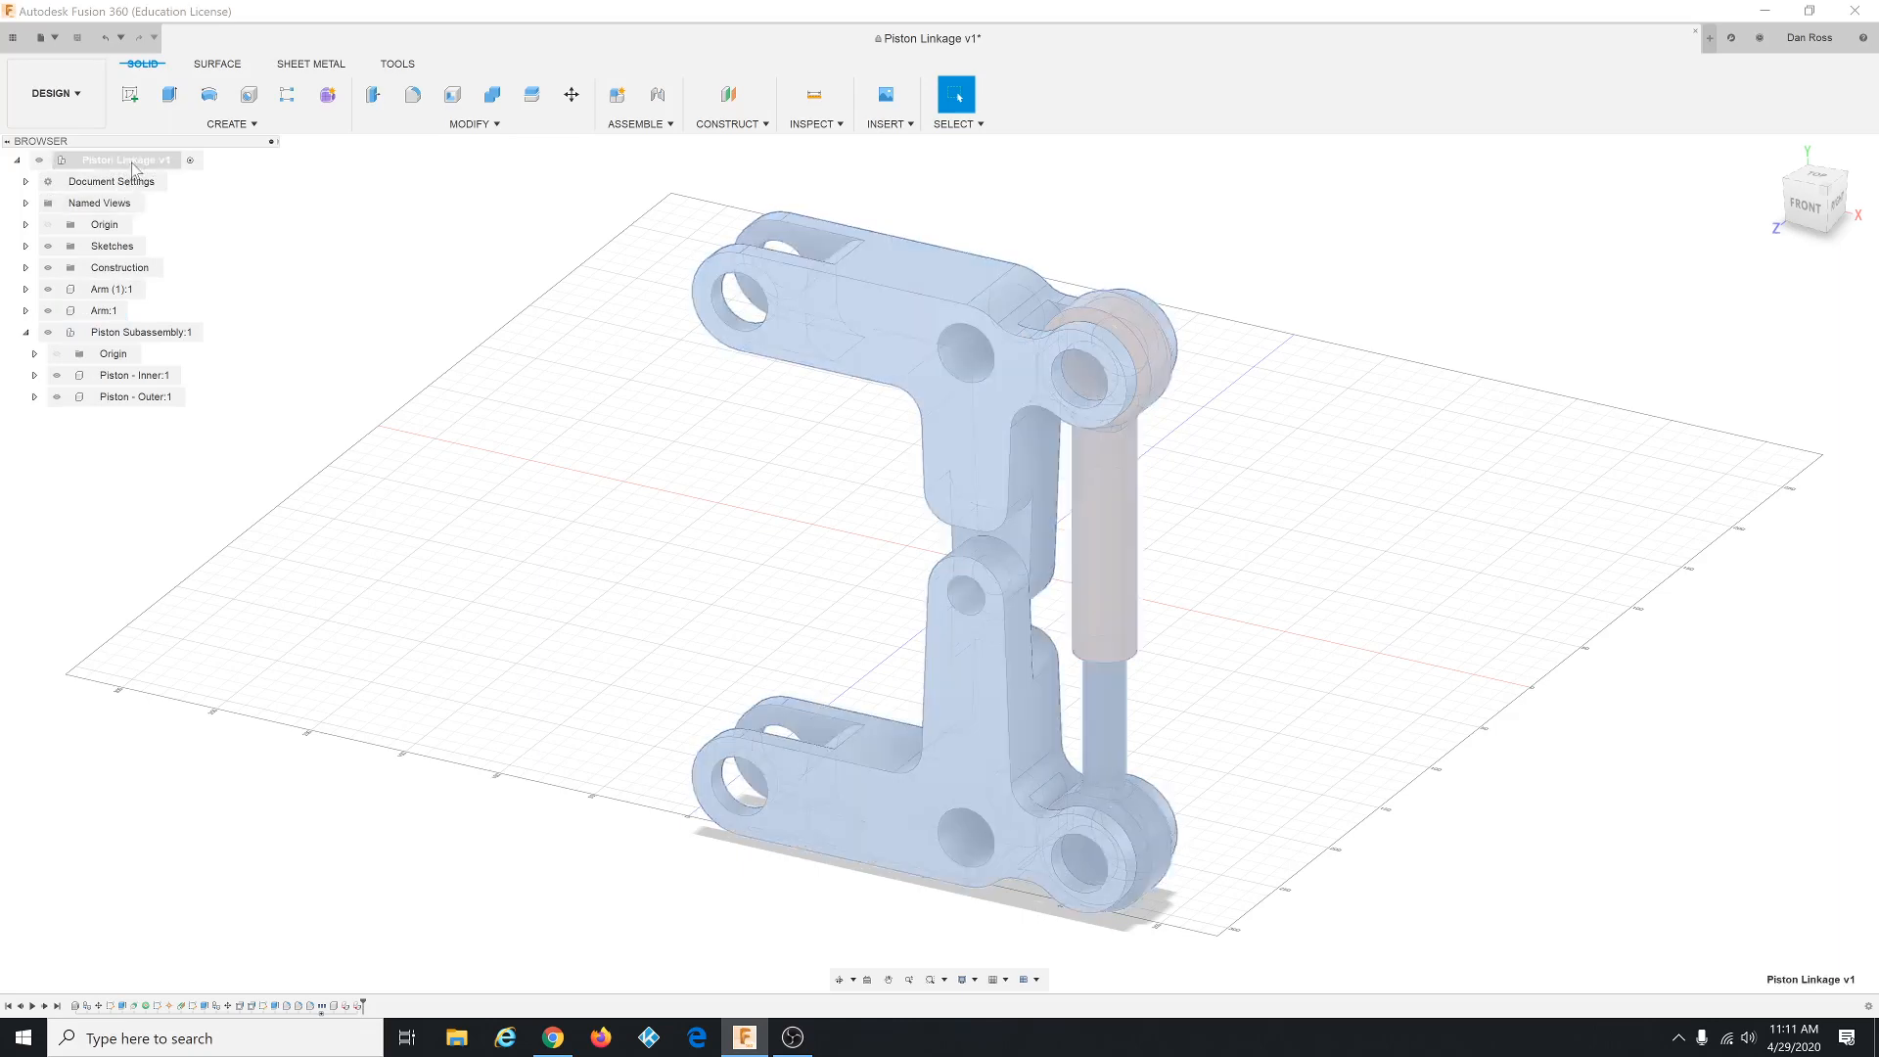
click(113, 335)
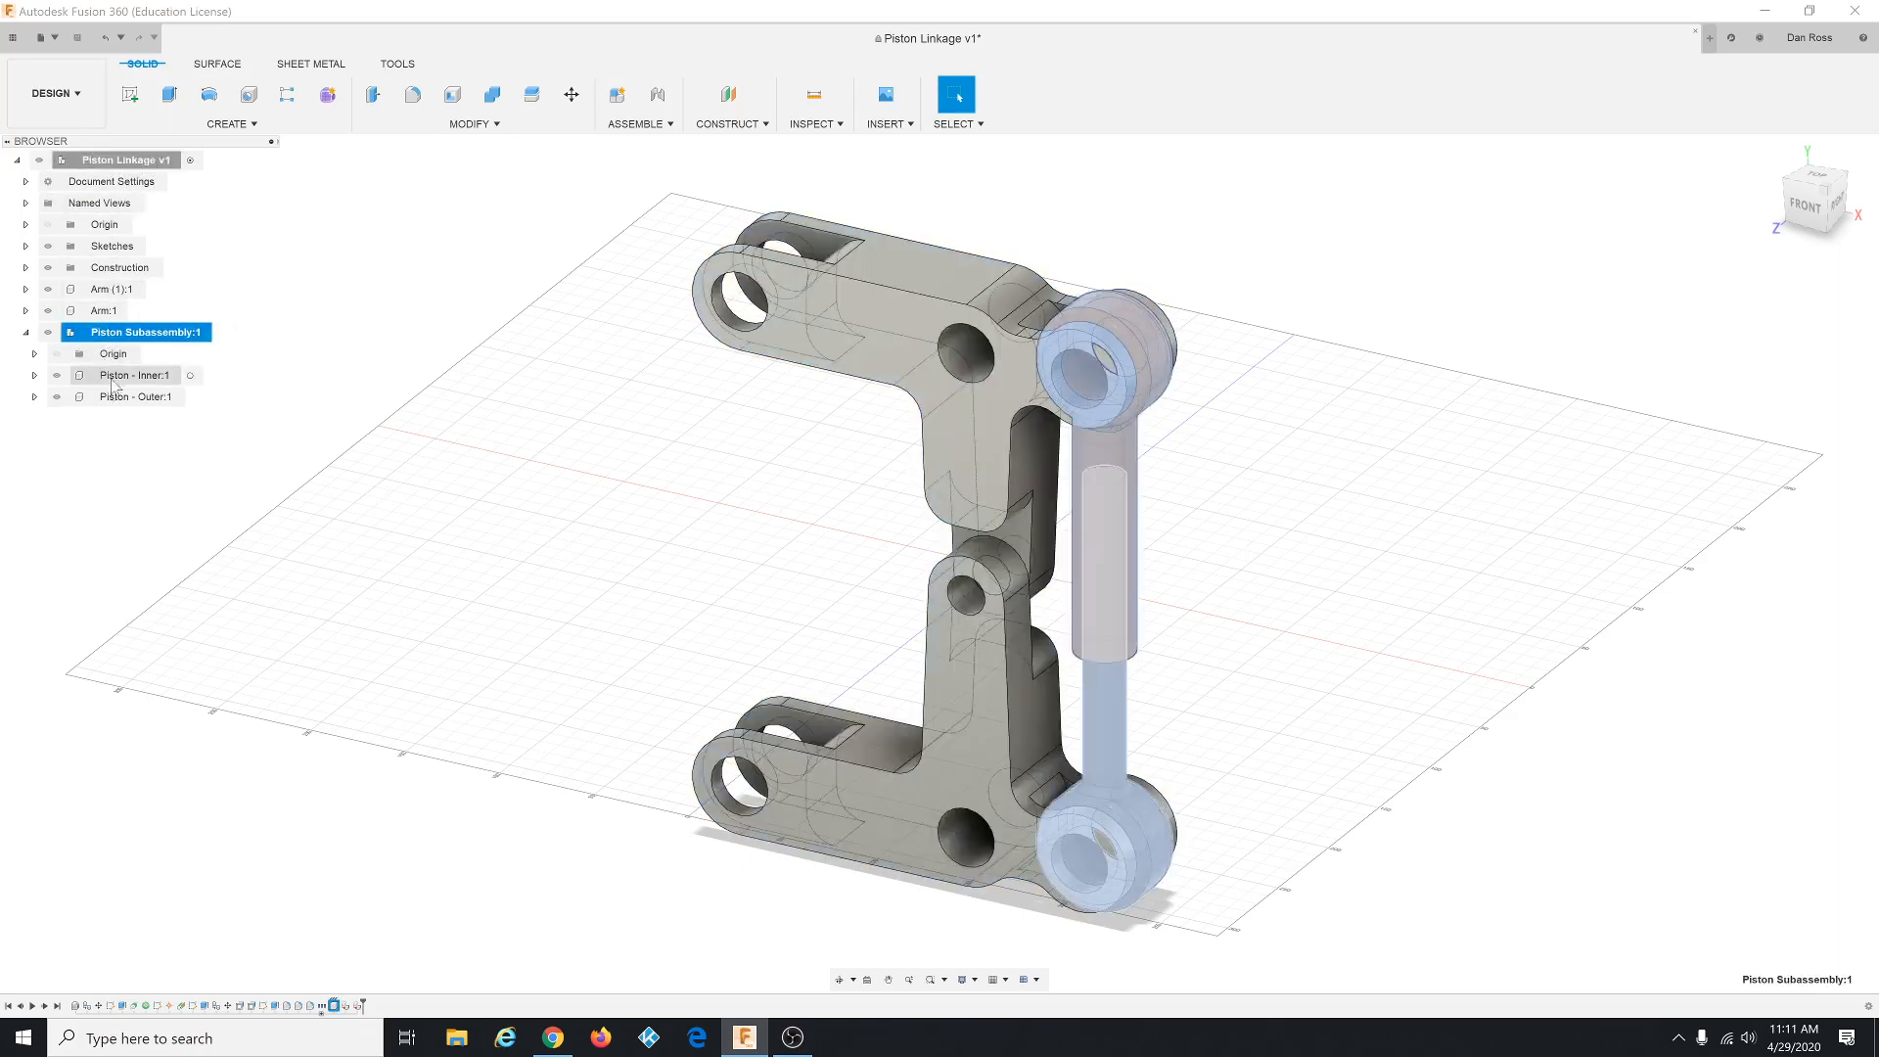
click(117, 378)
click(125, 395)
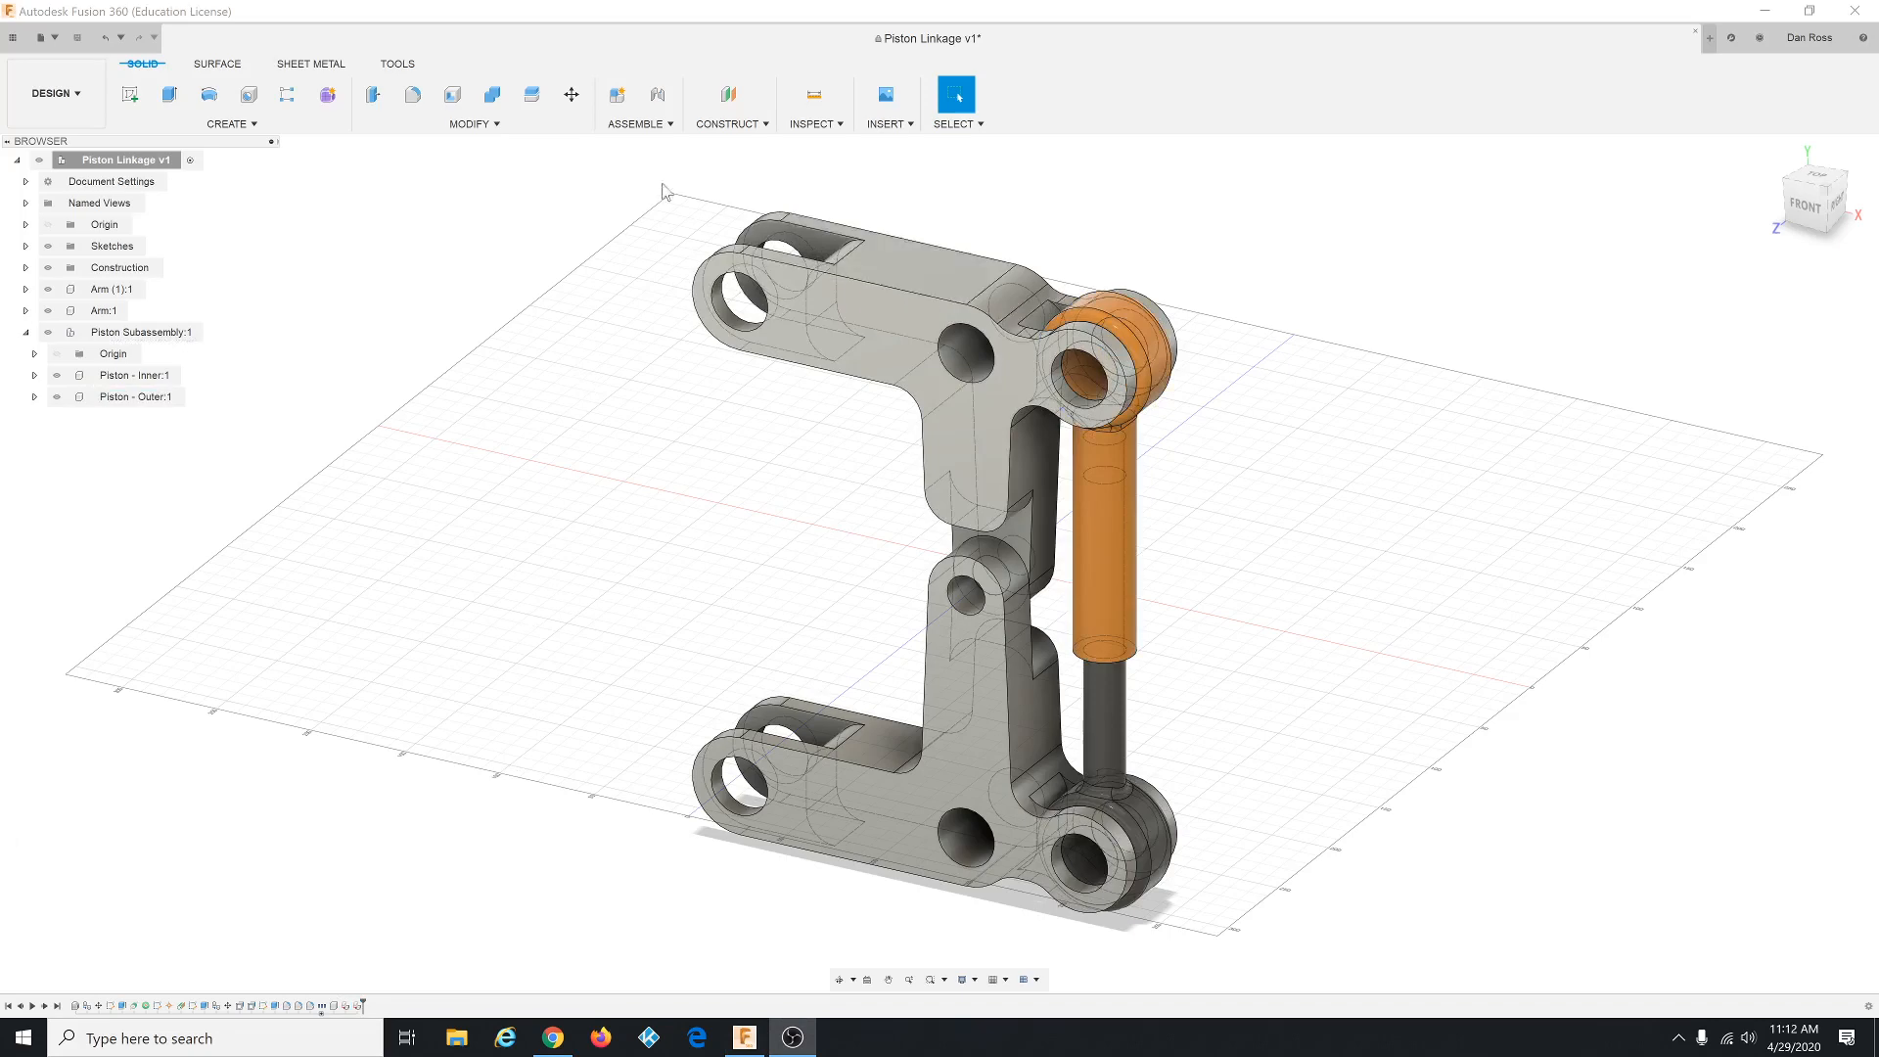
- Create a revolute as-built joint between the upper and lower arms at their shared middle pivot hole
click(637, 124)
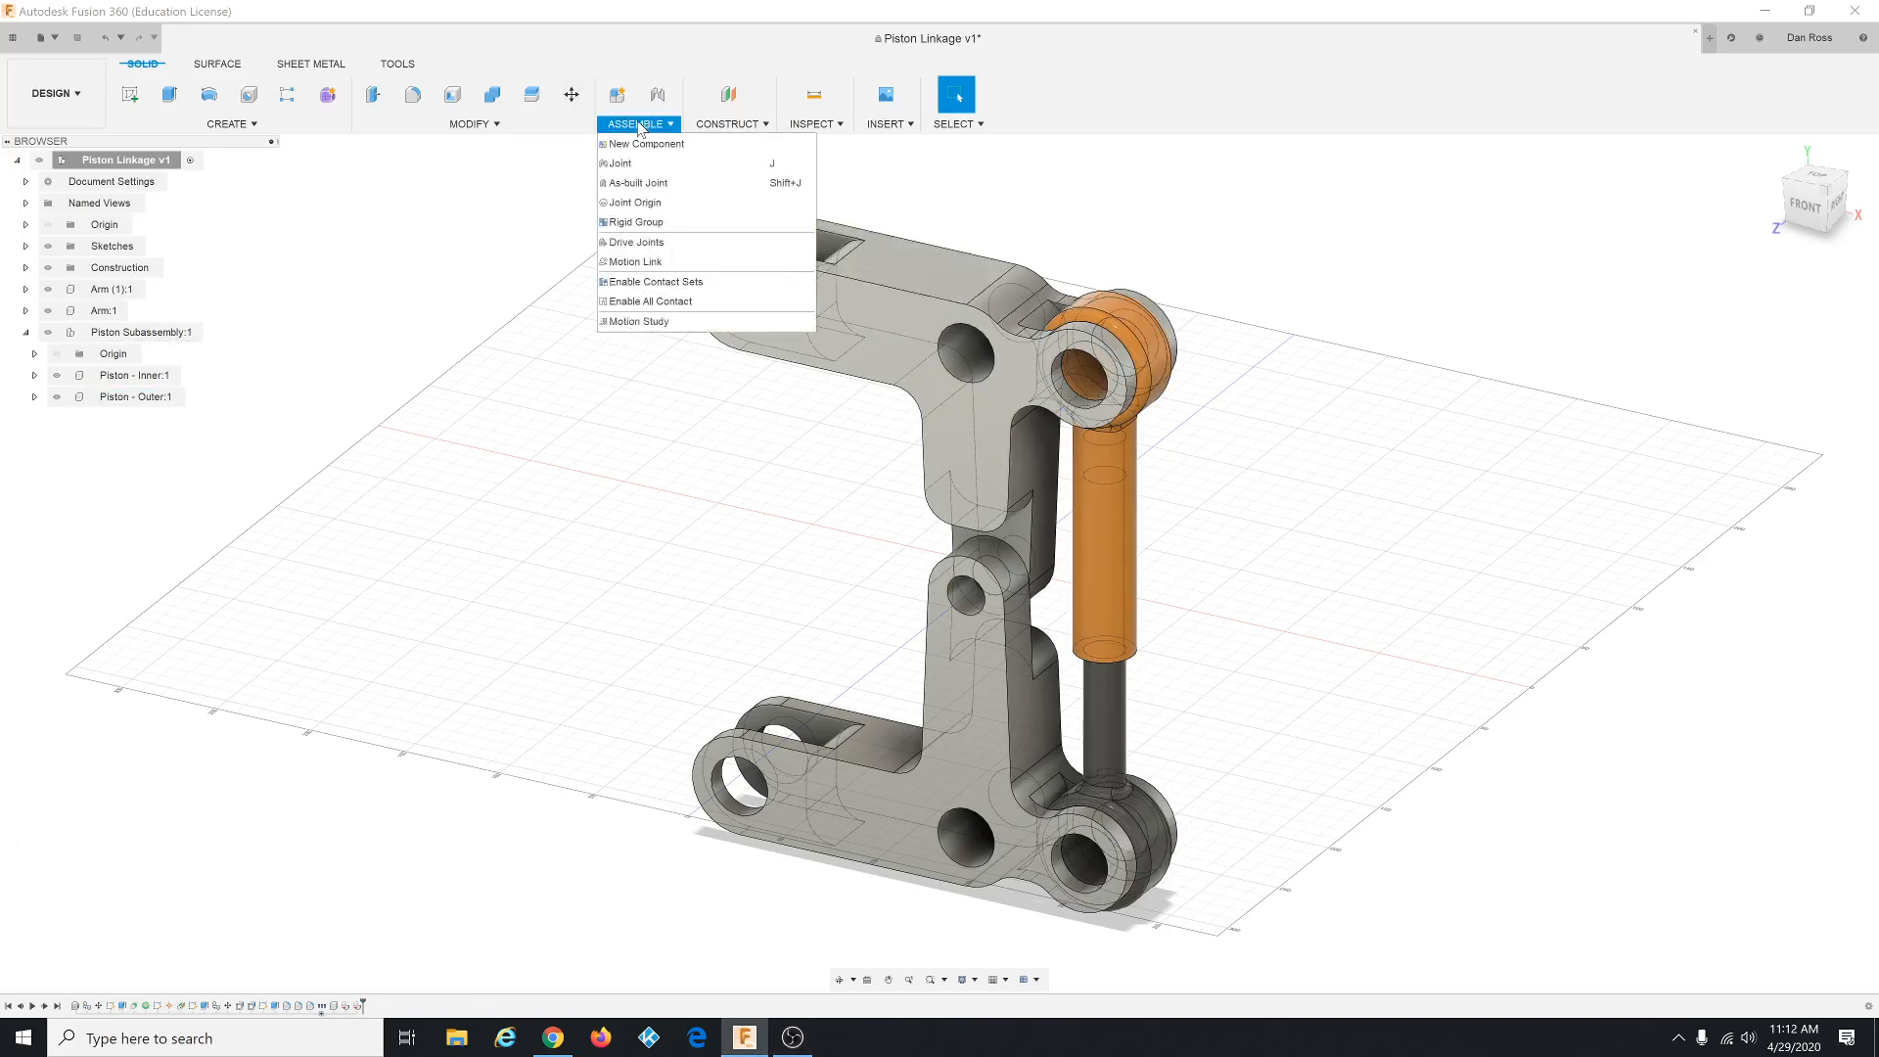
click(641, 183)
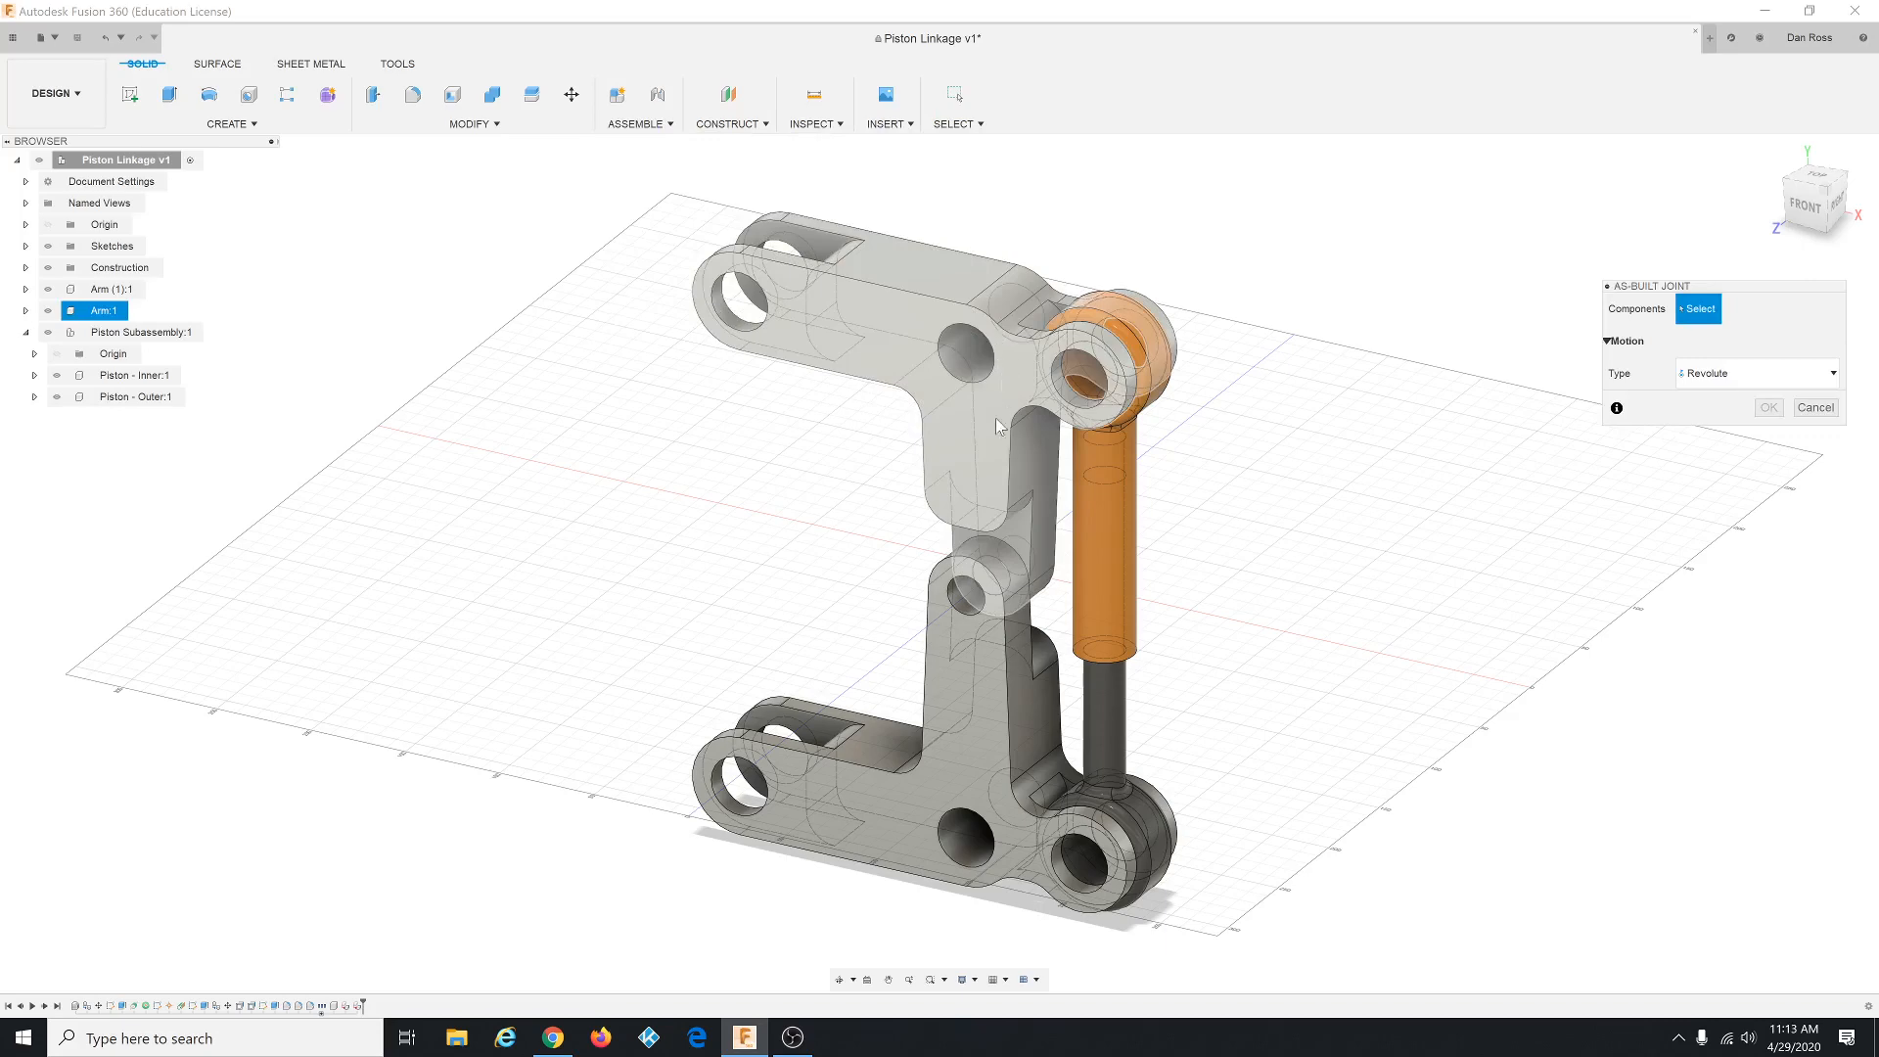
click(1000, 466)
click(989, 693)
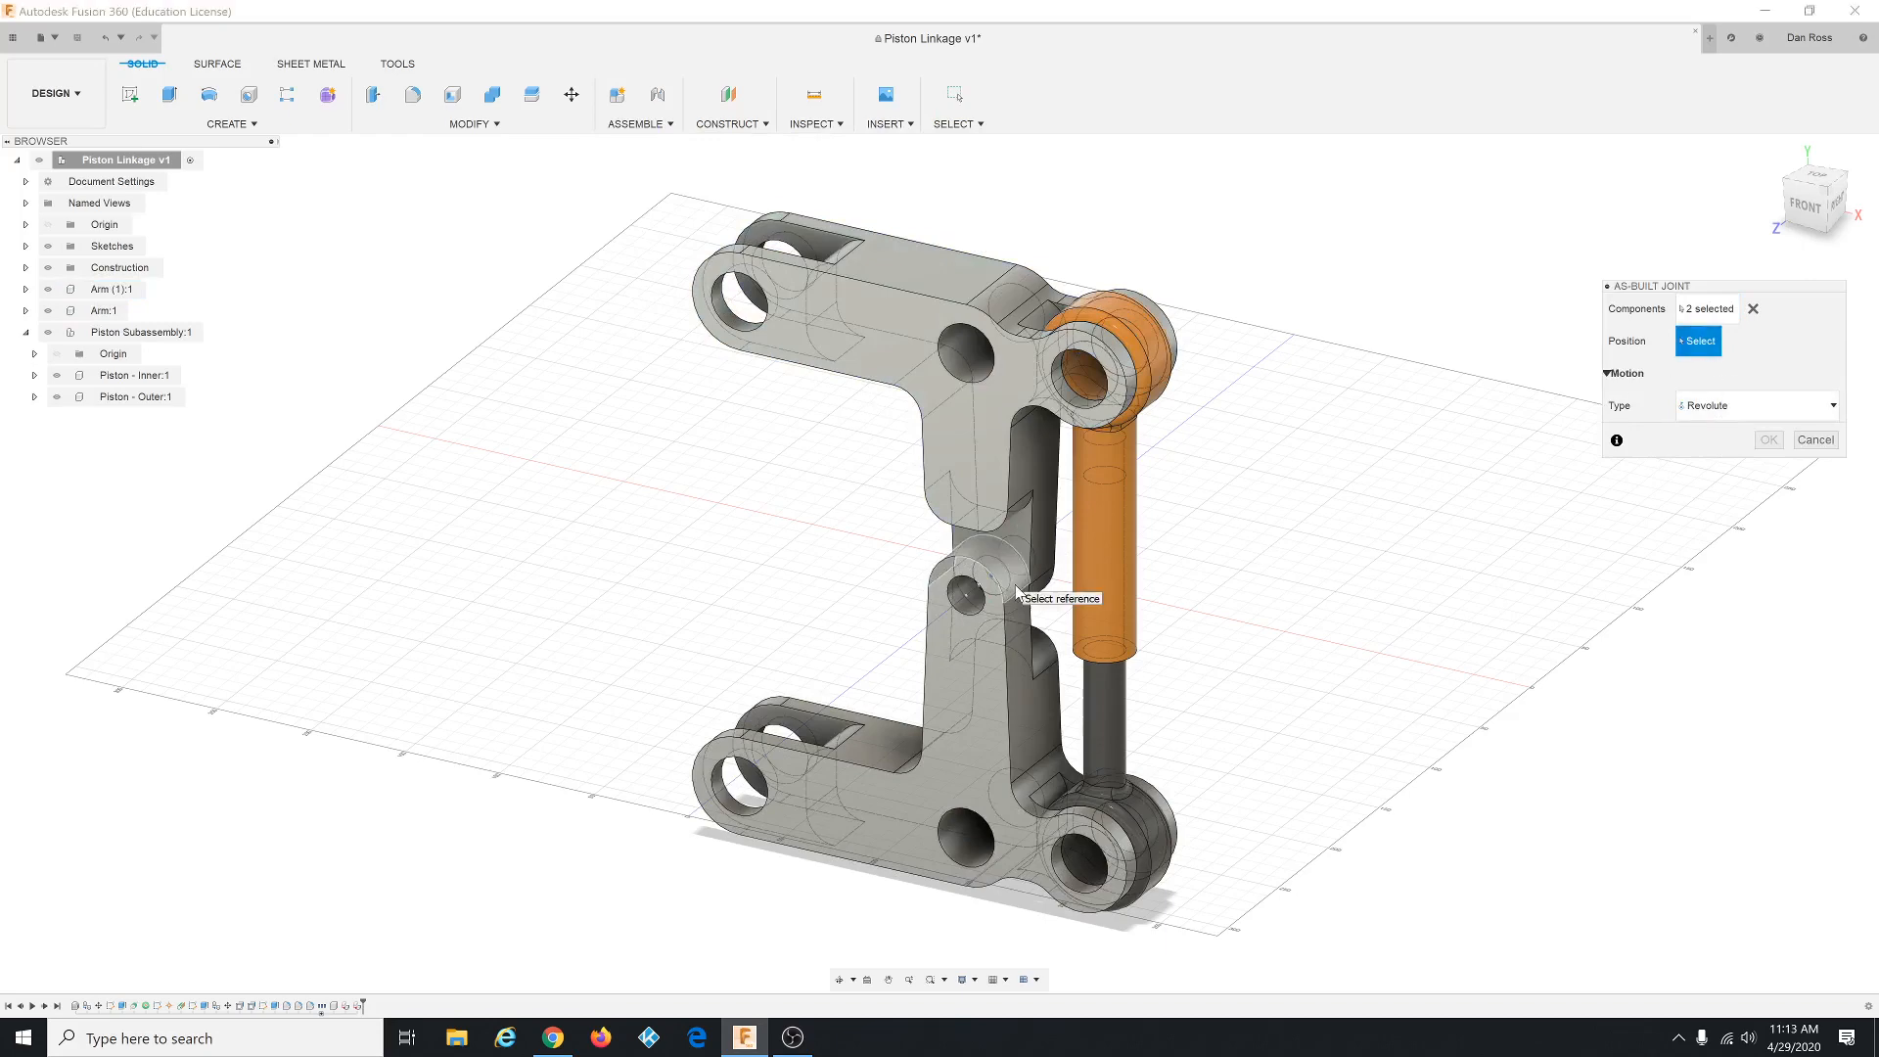
scroll(796, 519, down, 2)
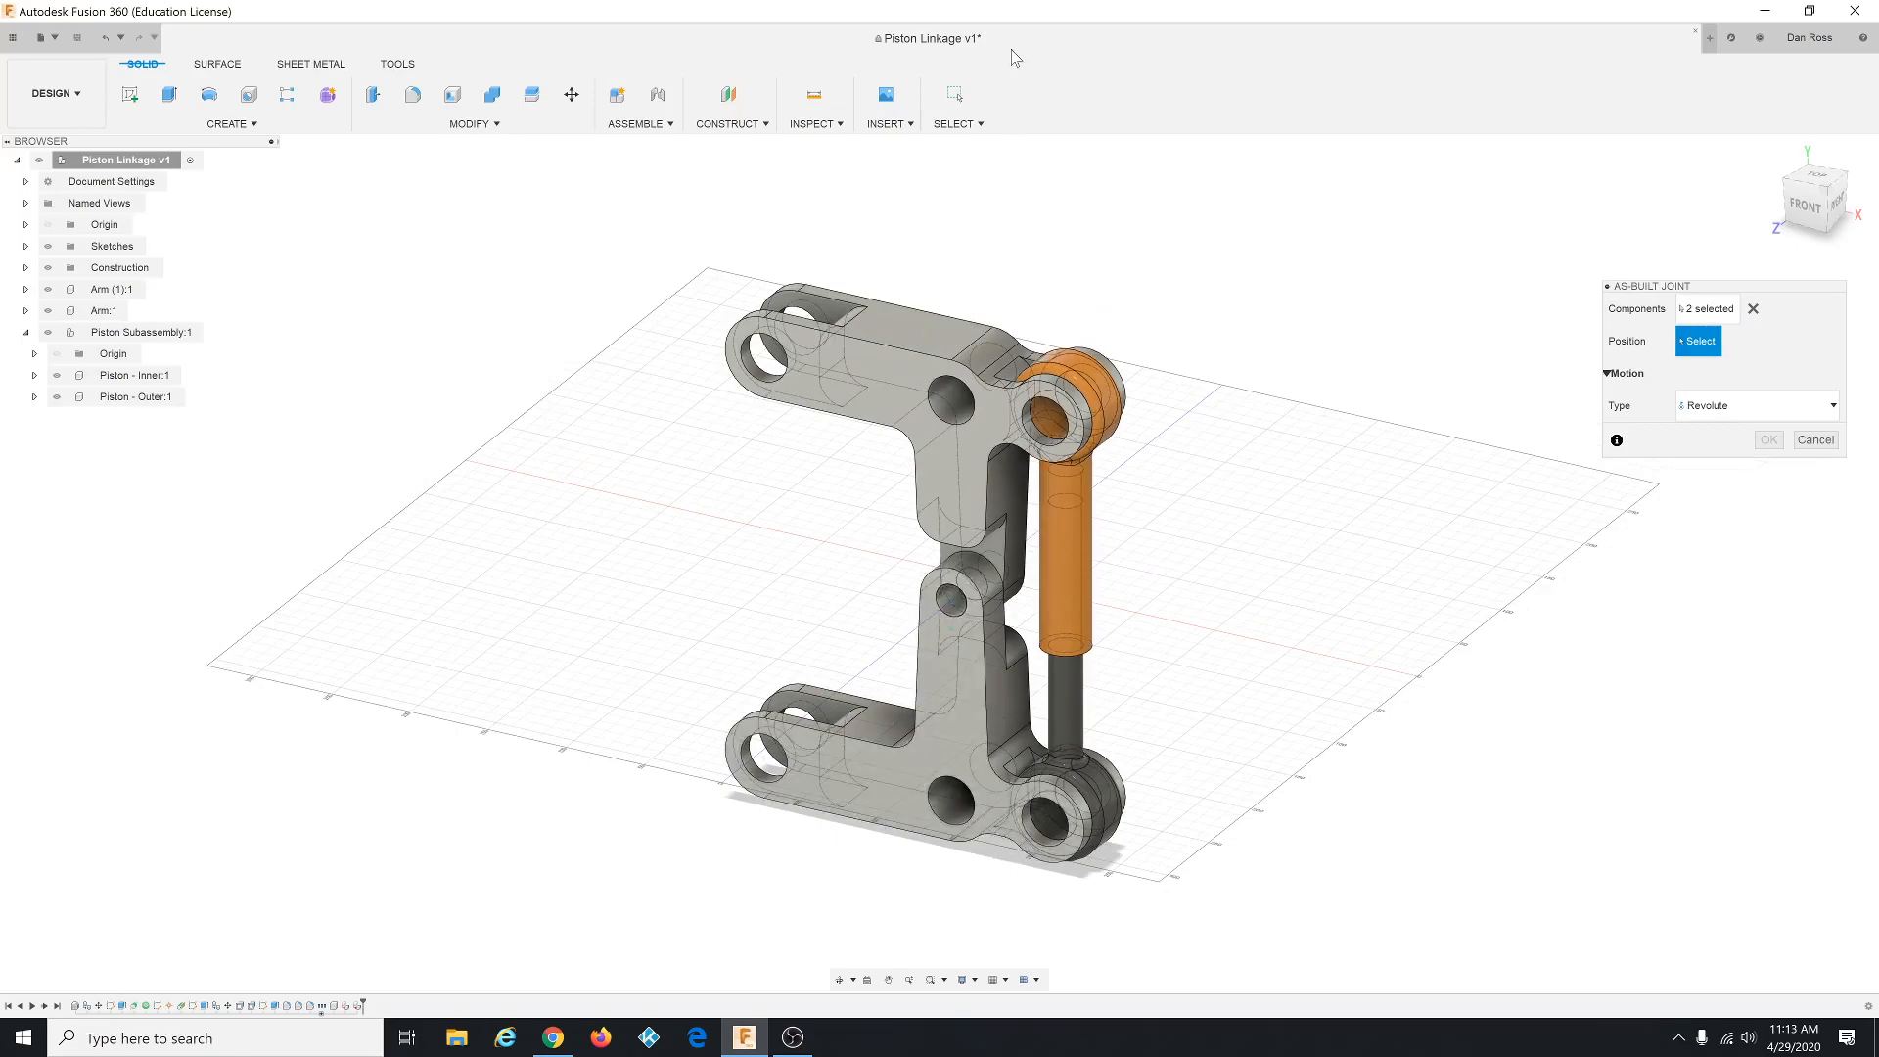
scroll(991, 626, up, 10)
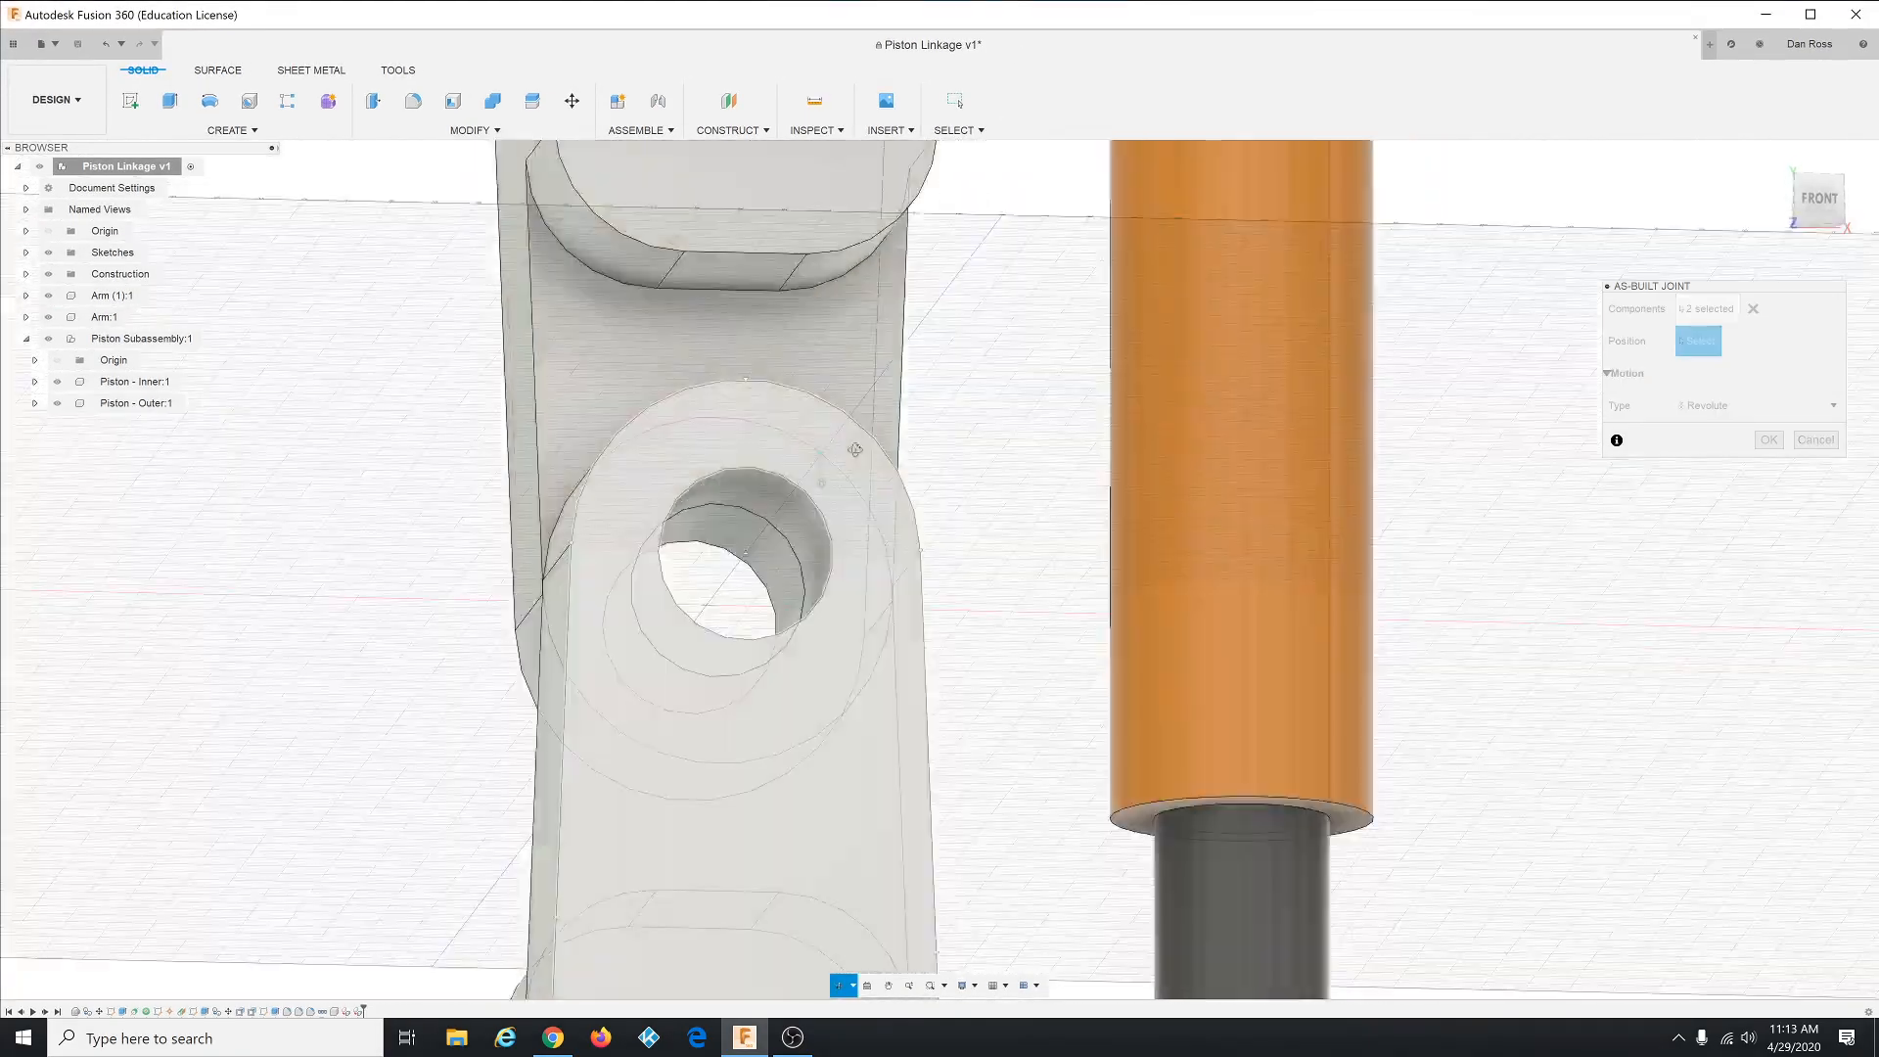
shift+middle_drag(856, 450, 811, 497)
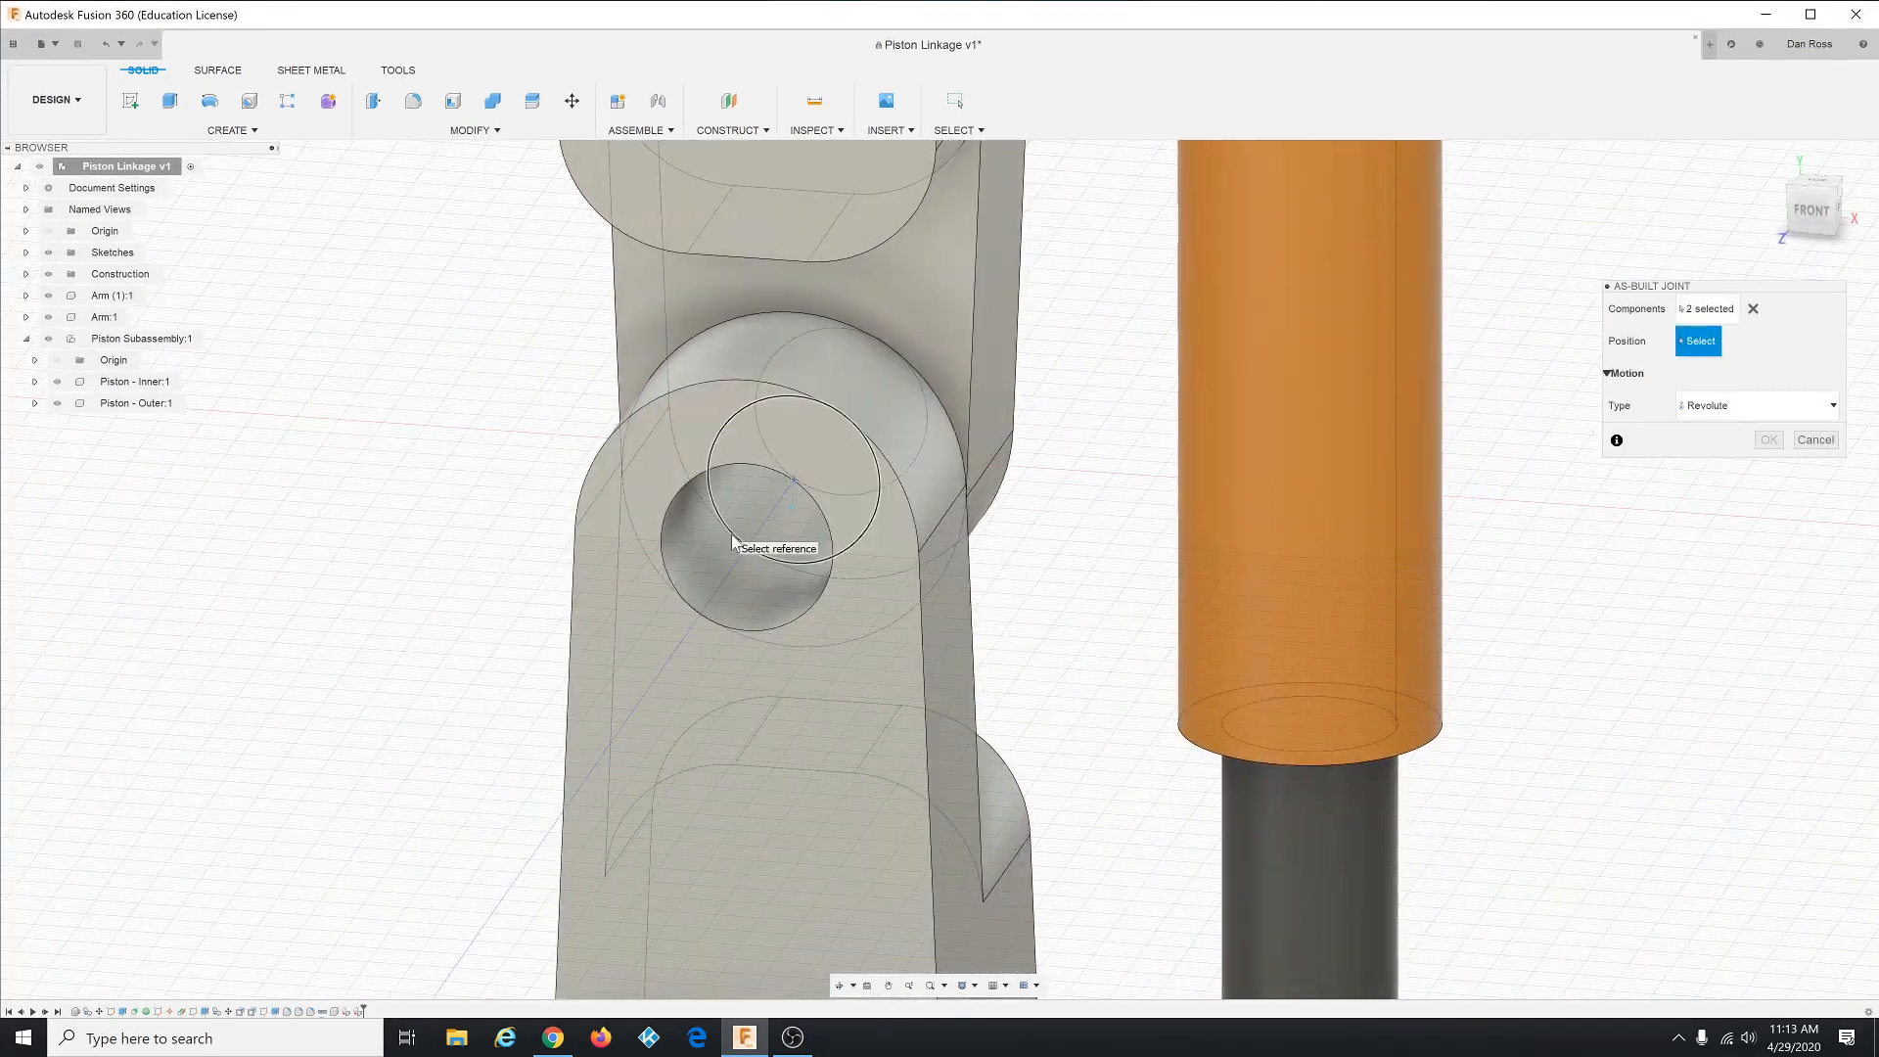
click(732, 541)
scroll(734, 541, down, 8)
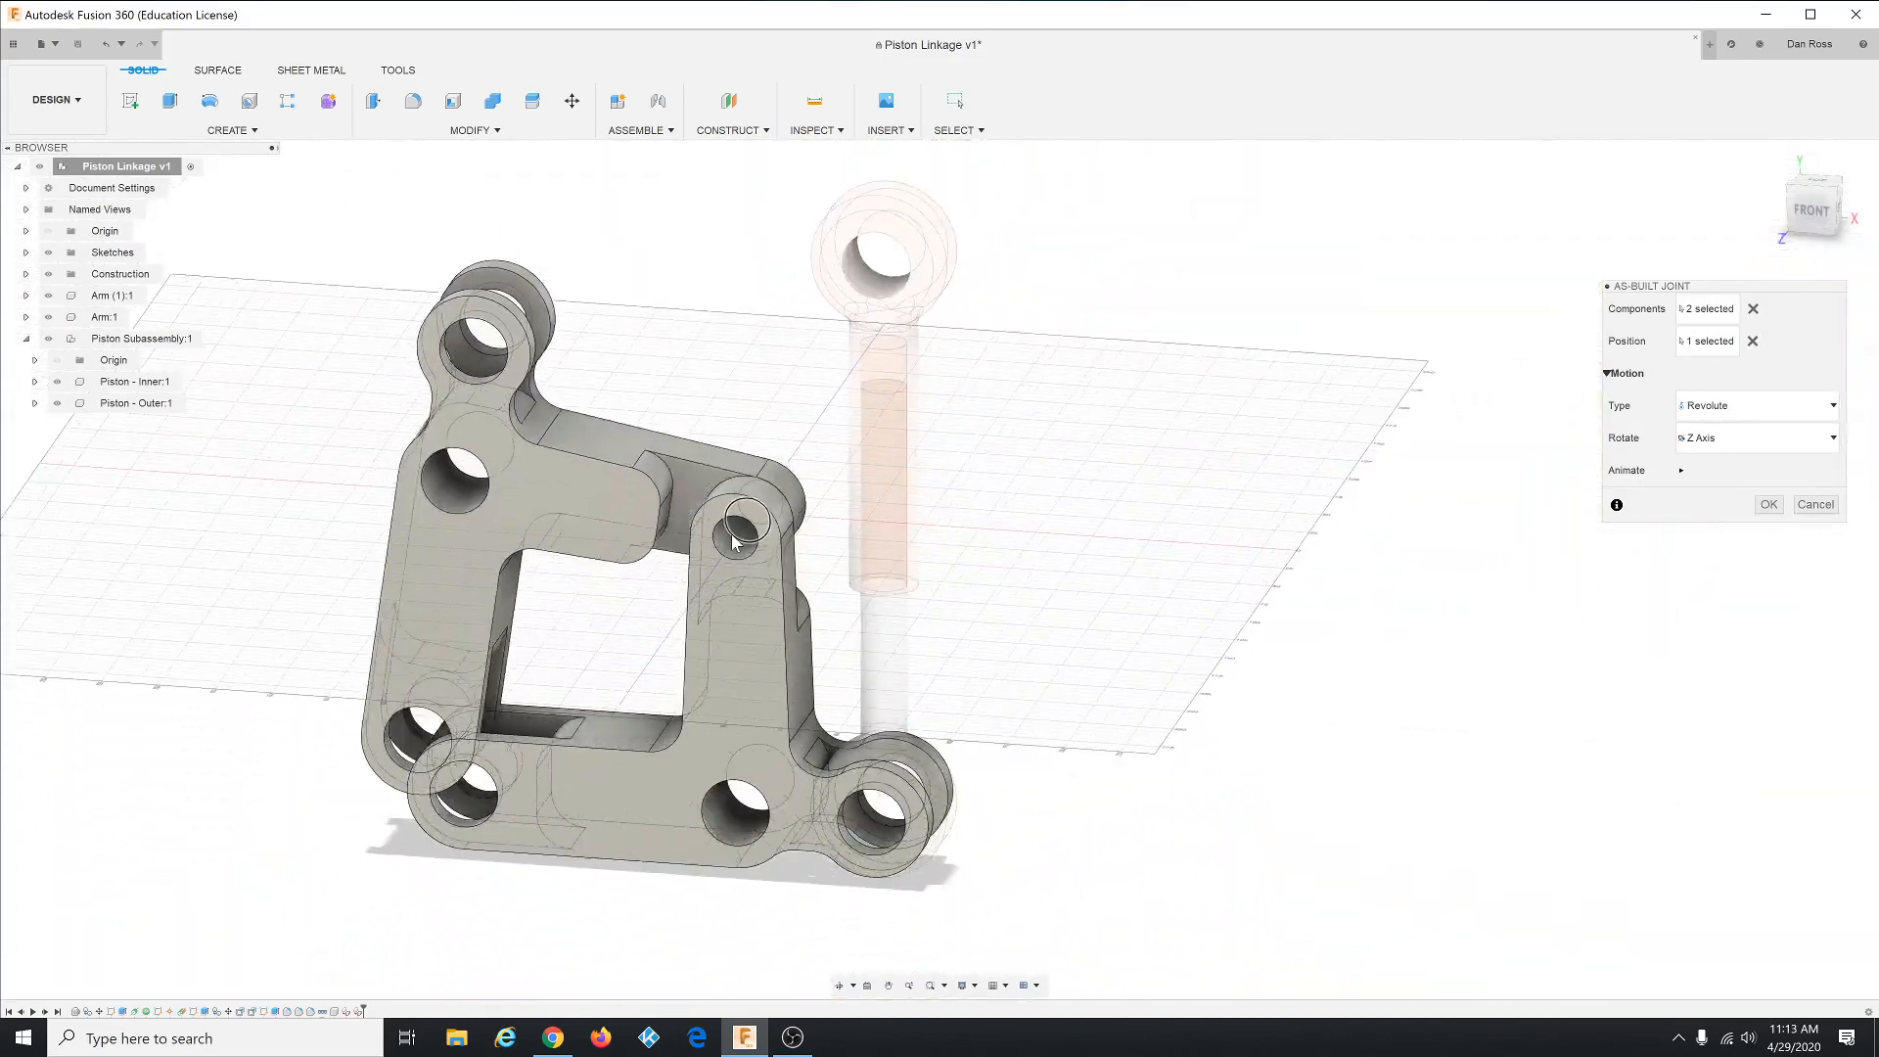
click(1768, 504)
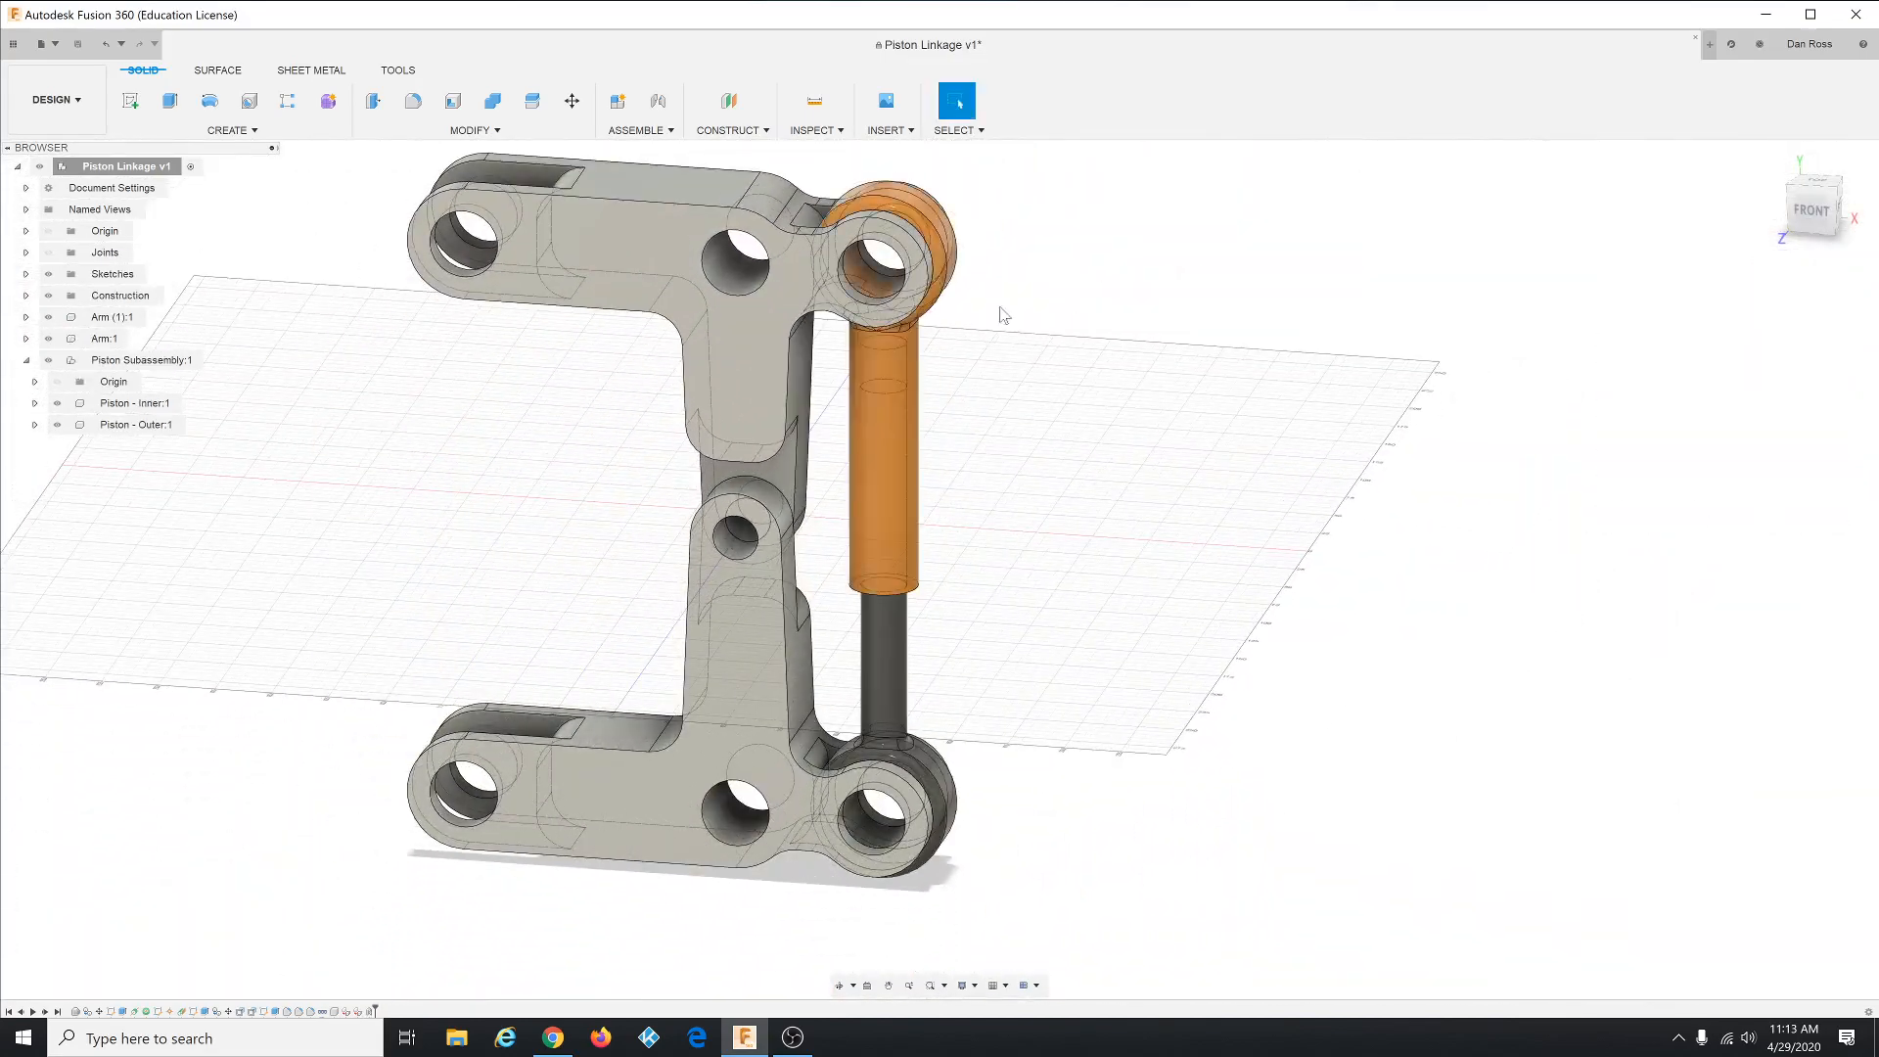
click(639, 130)
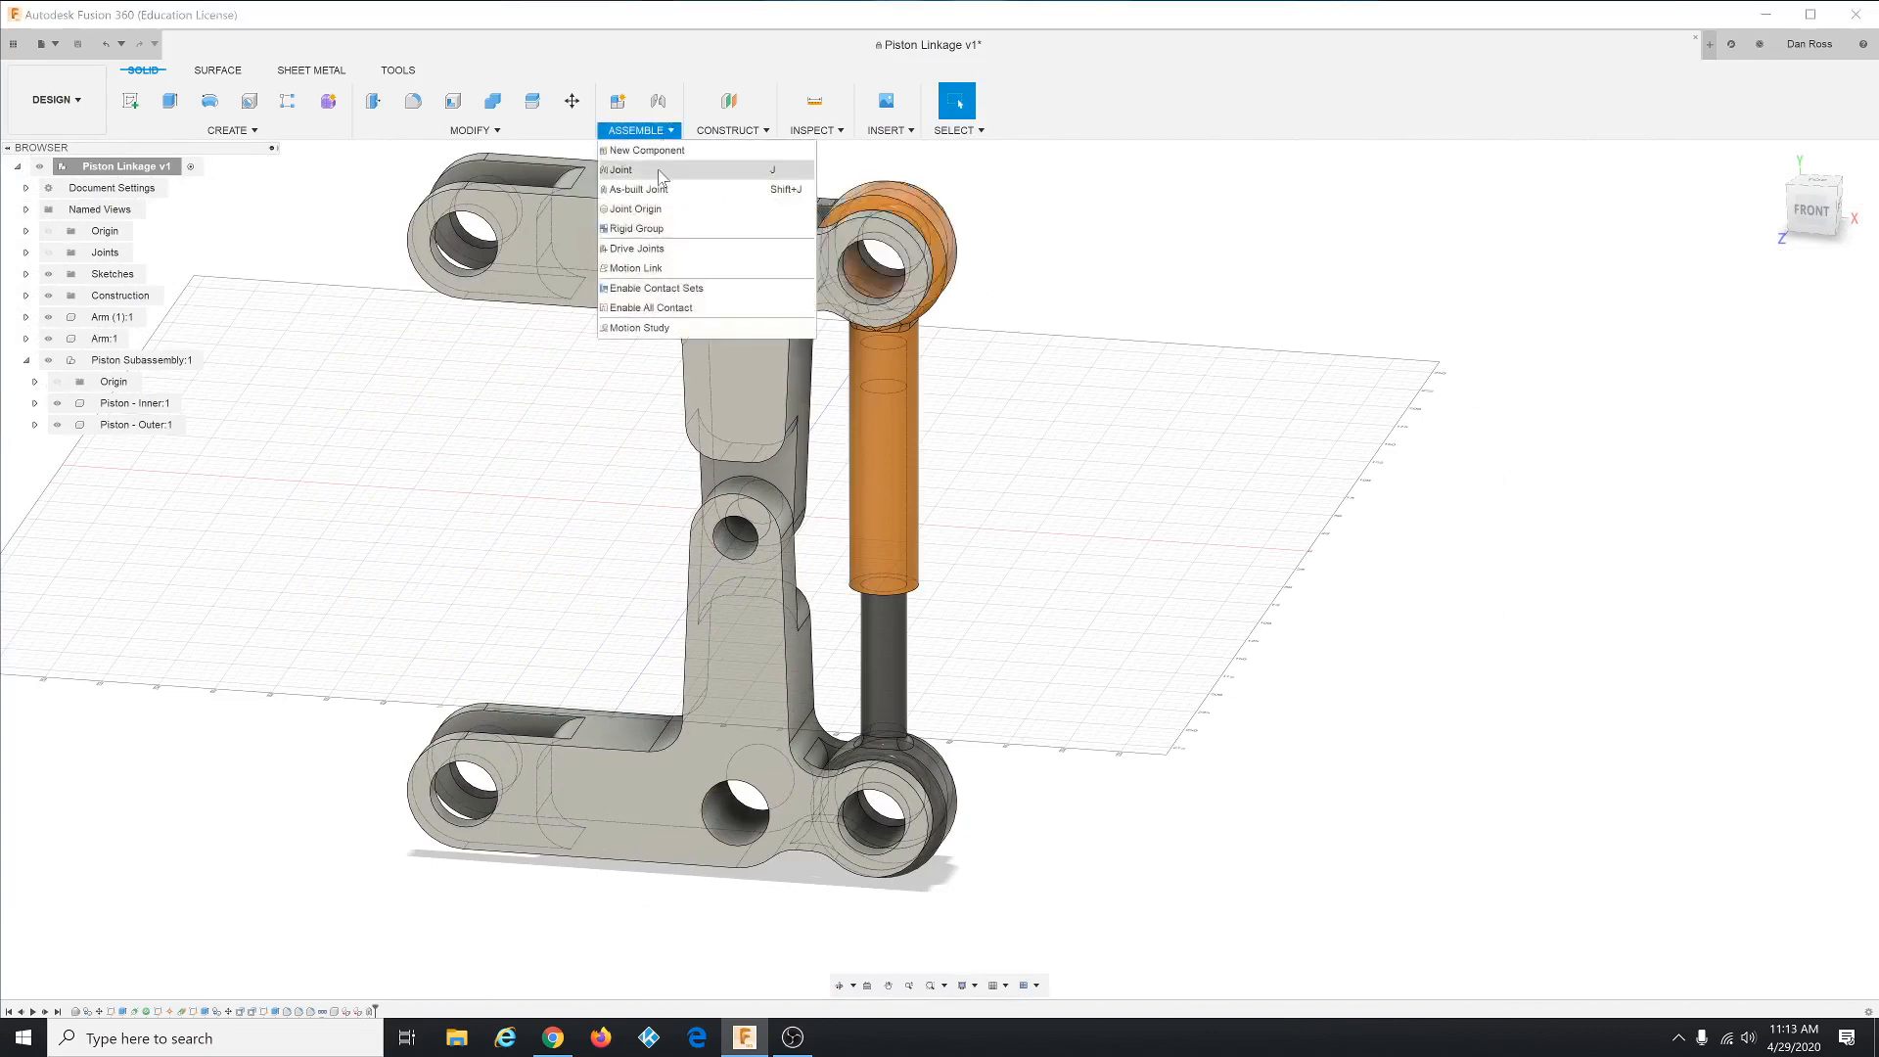
click(657, 169)
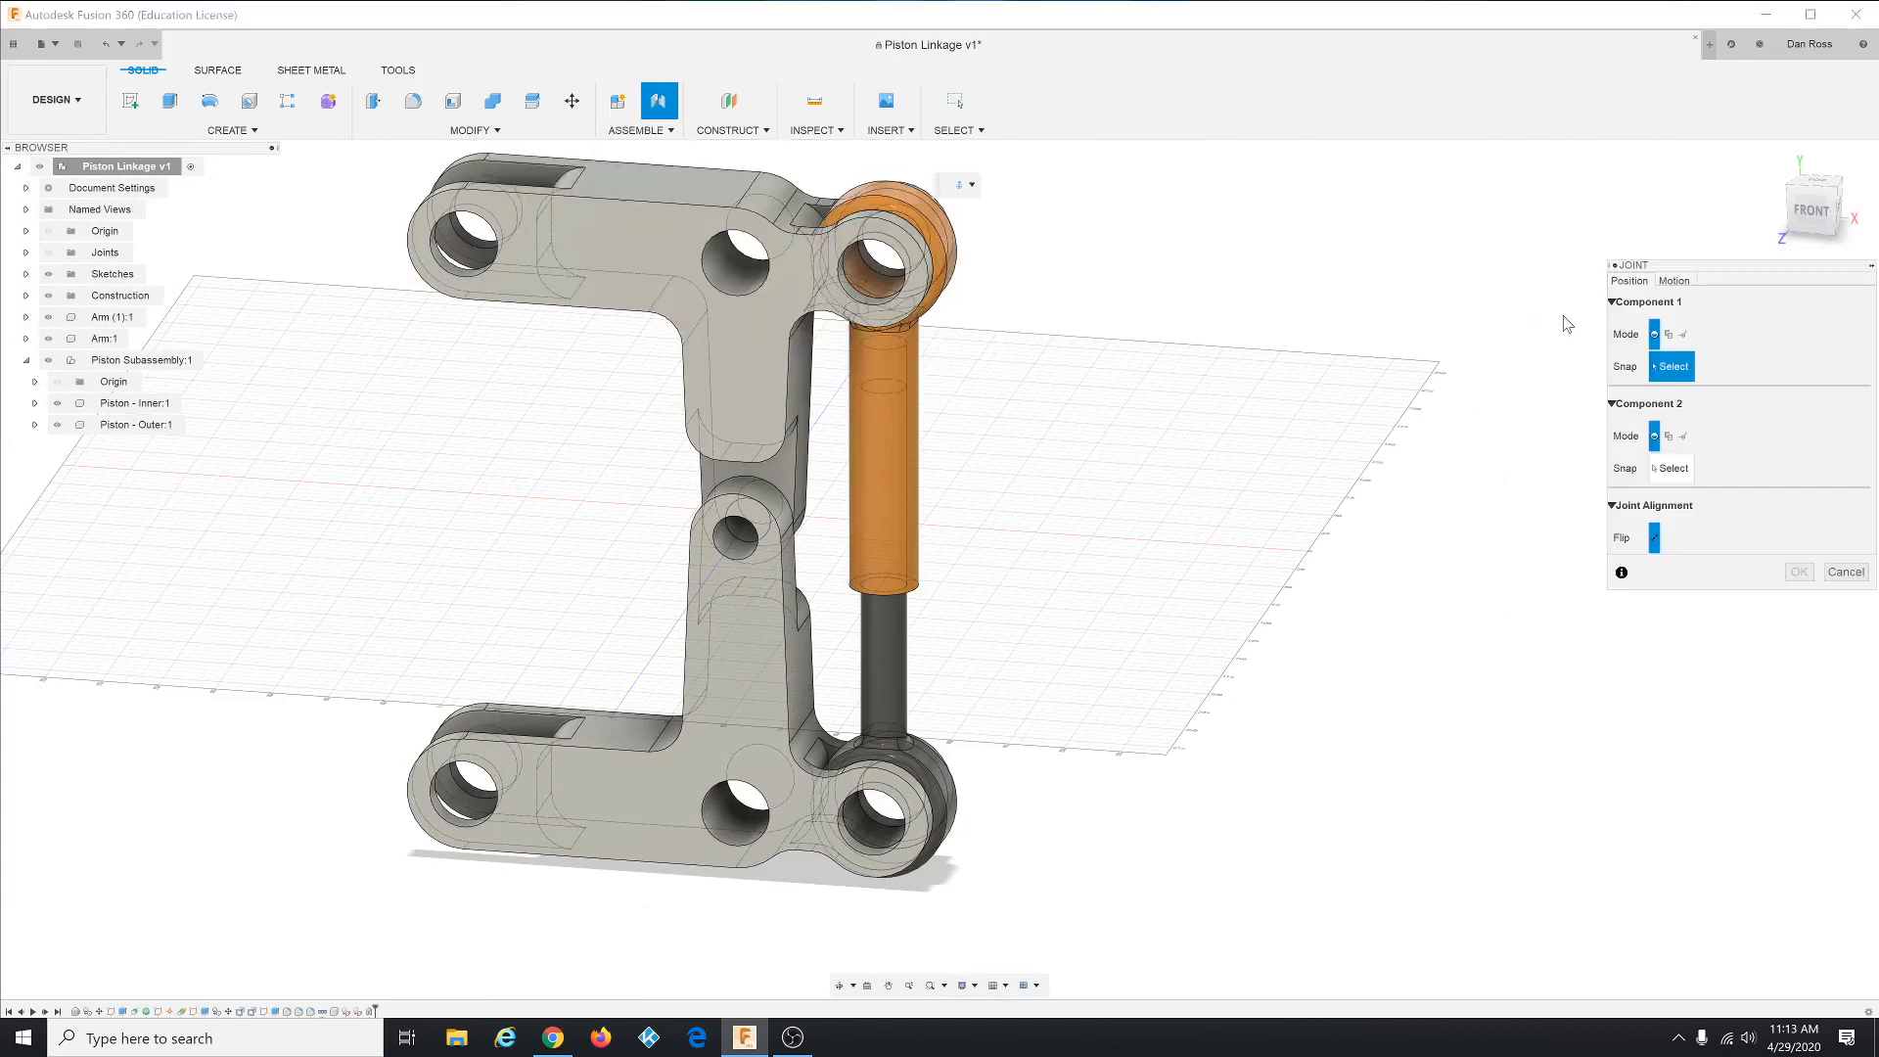
click(1844, 574)
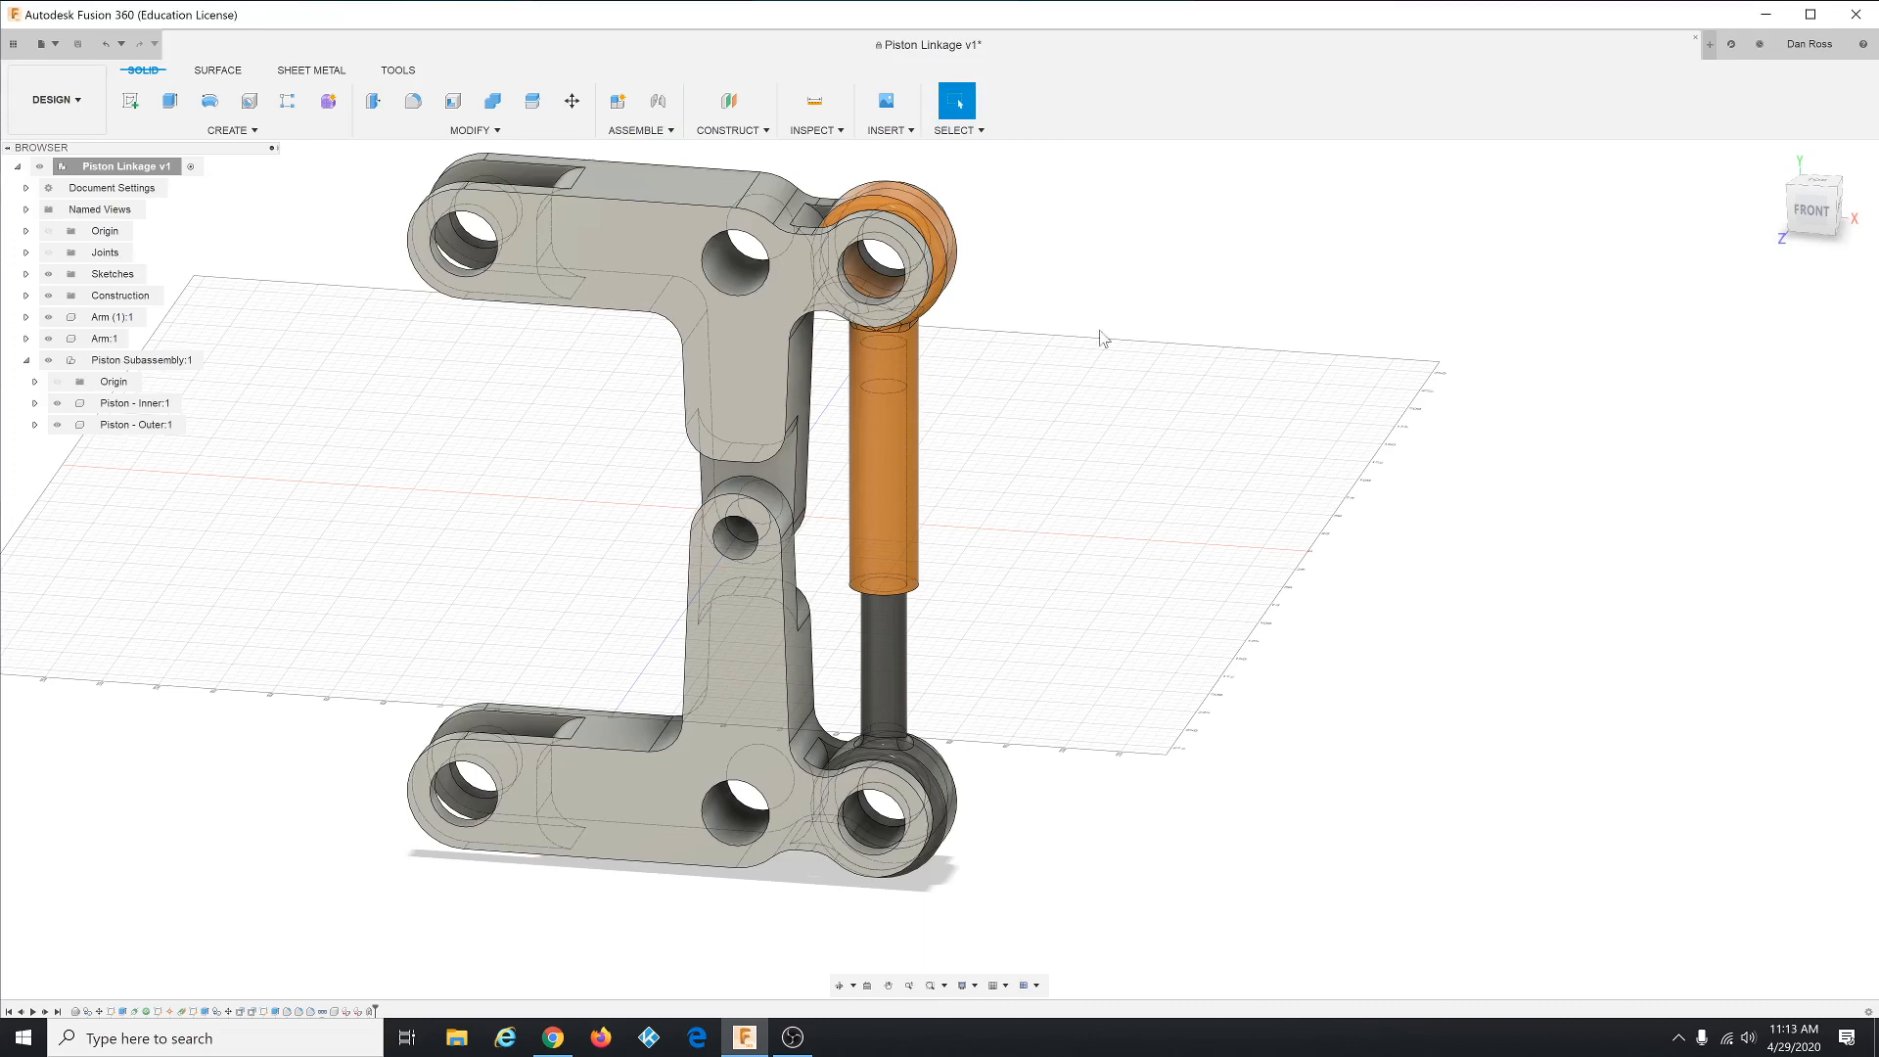
- Create a revolute as-built joint between the lower arm and Piston - Inner at the hole they share
click(639, 130)
click(641, 190)
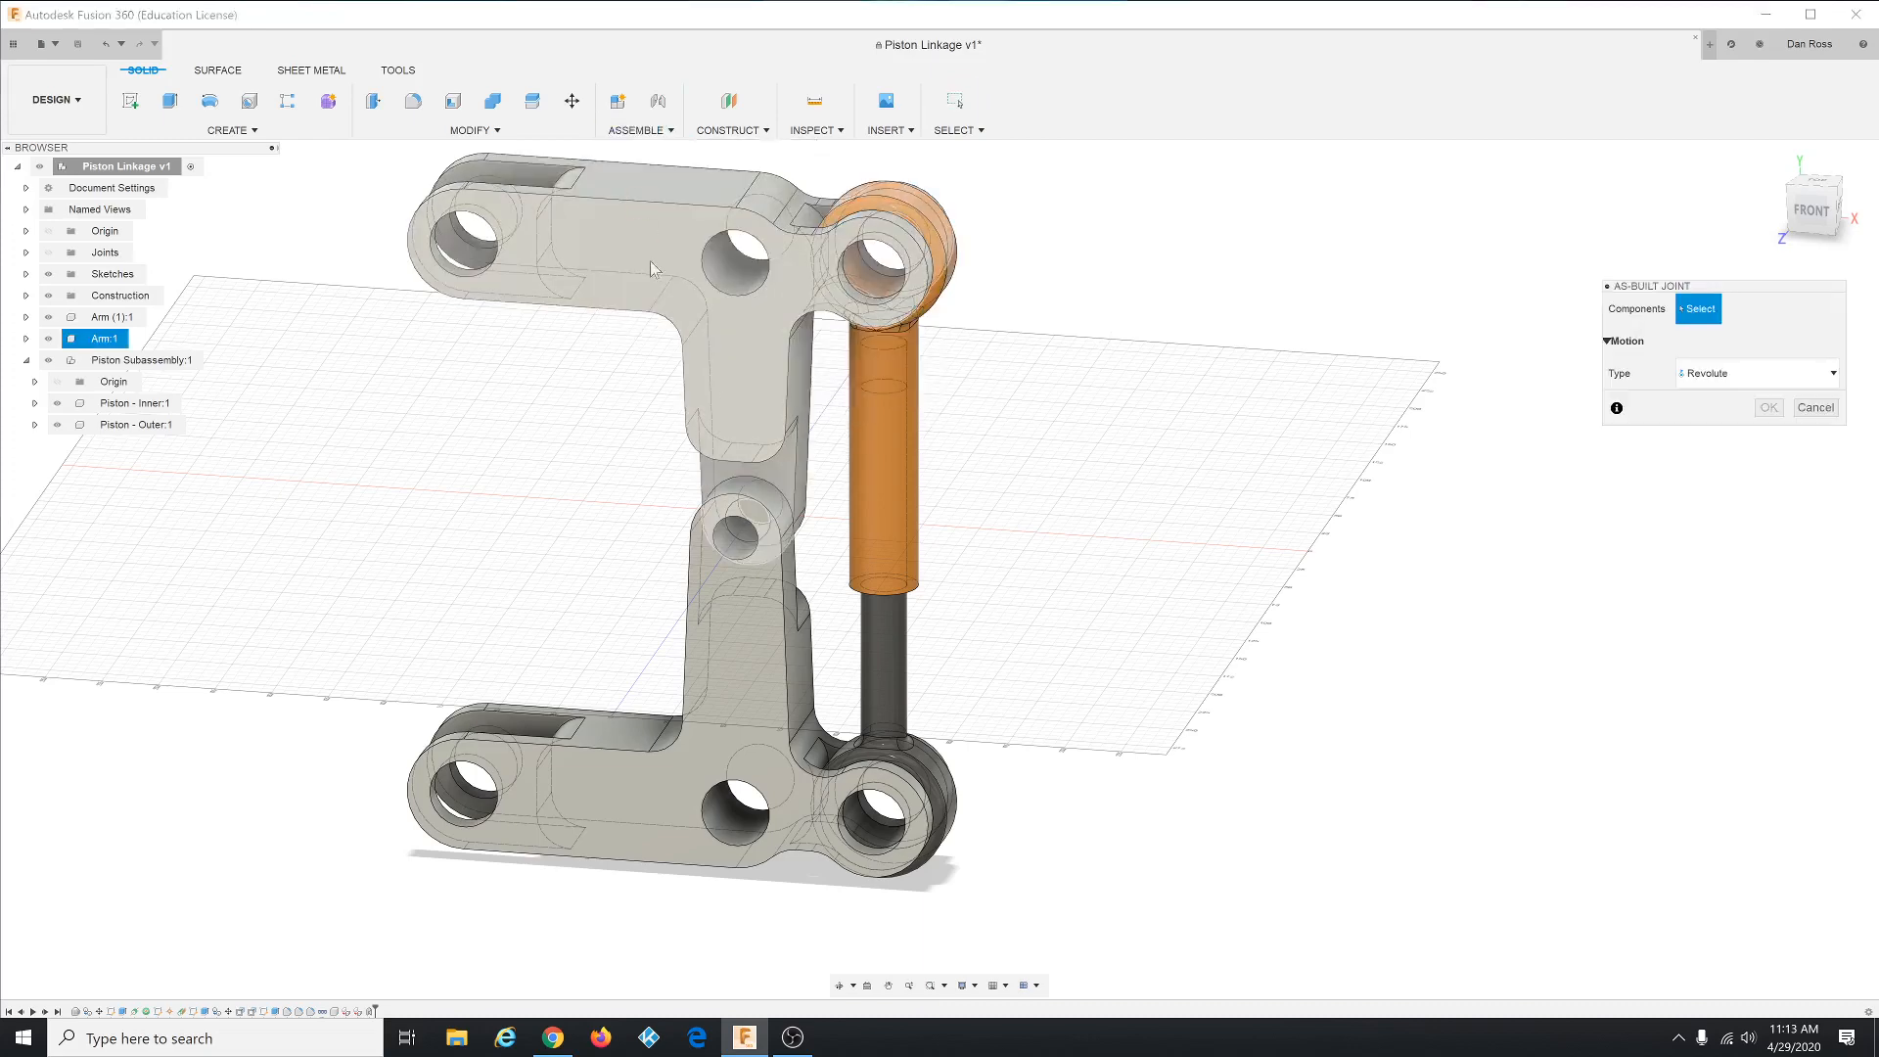
click(785, 768)
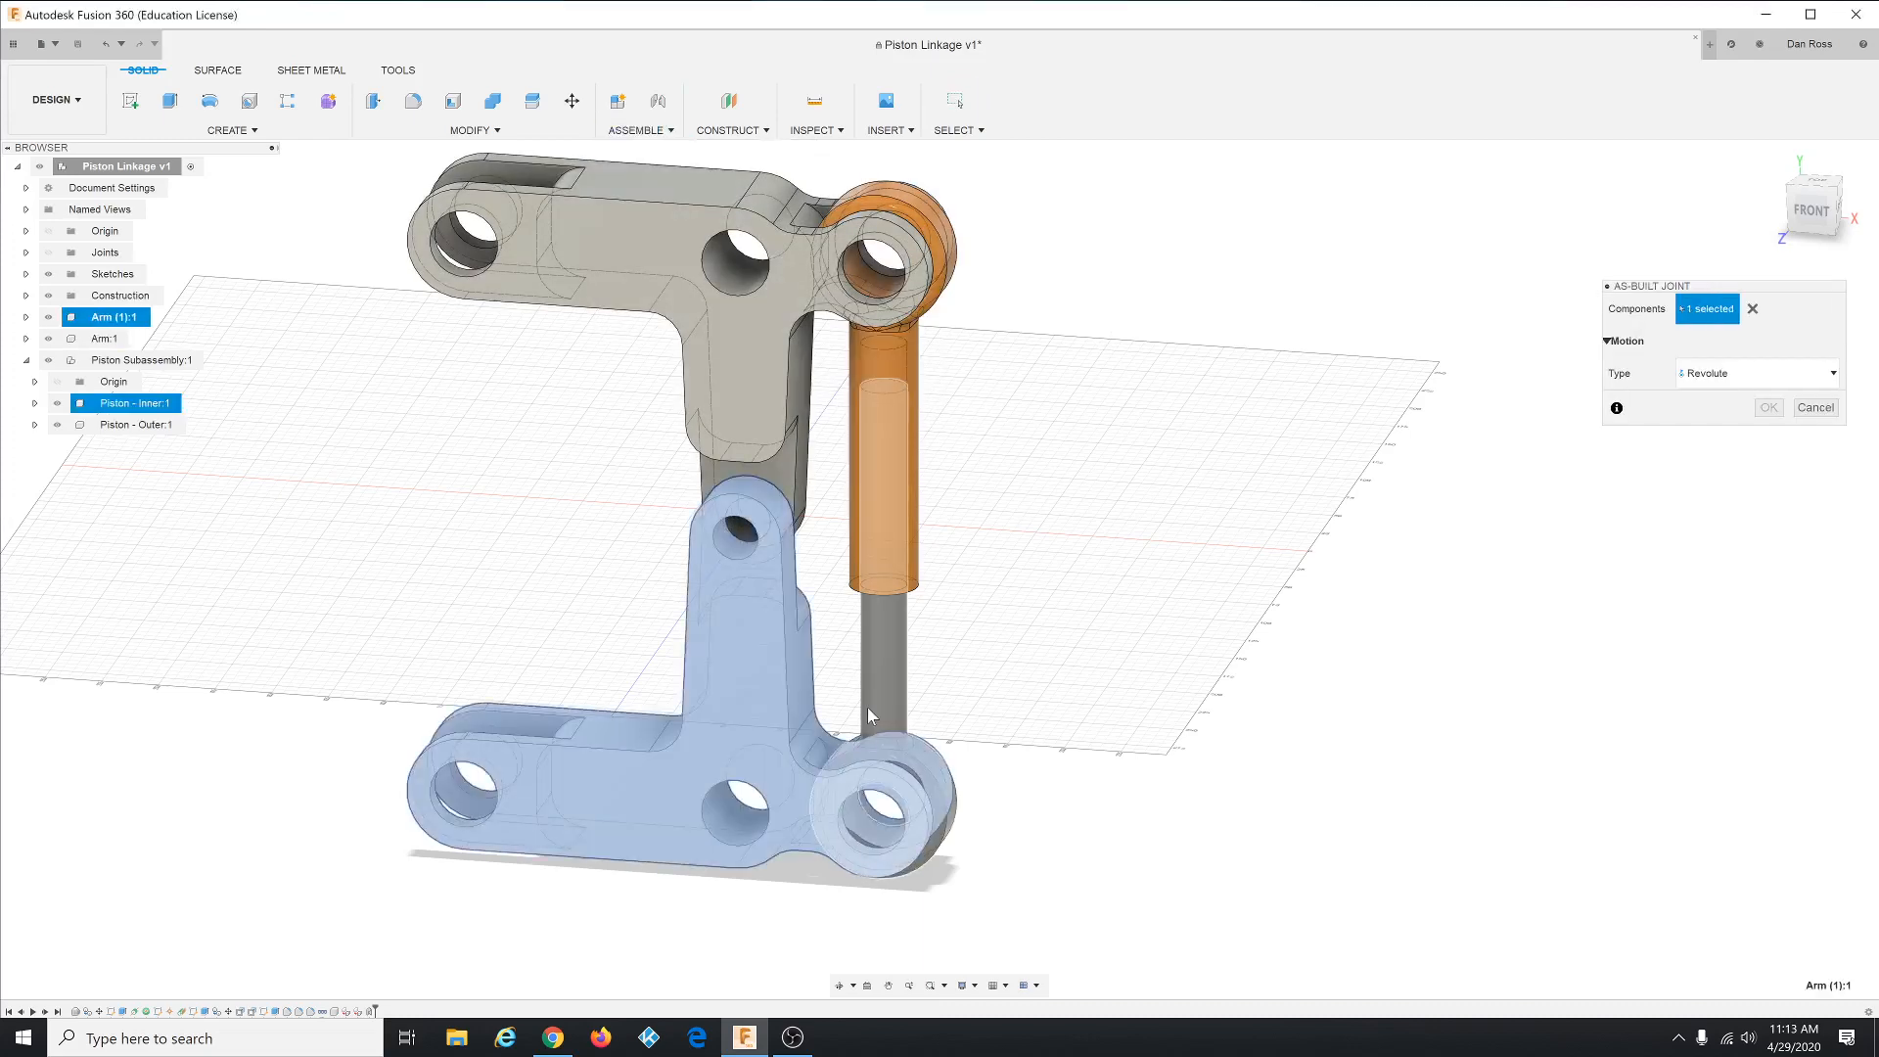
click(884, 700)
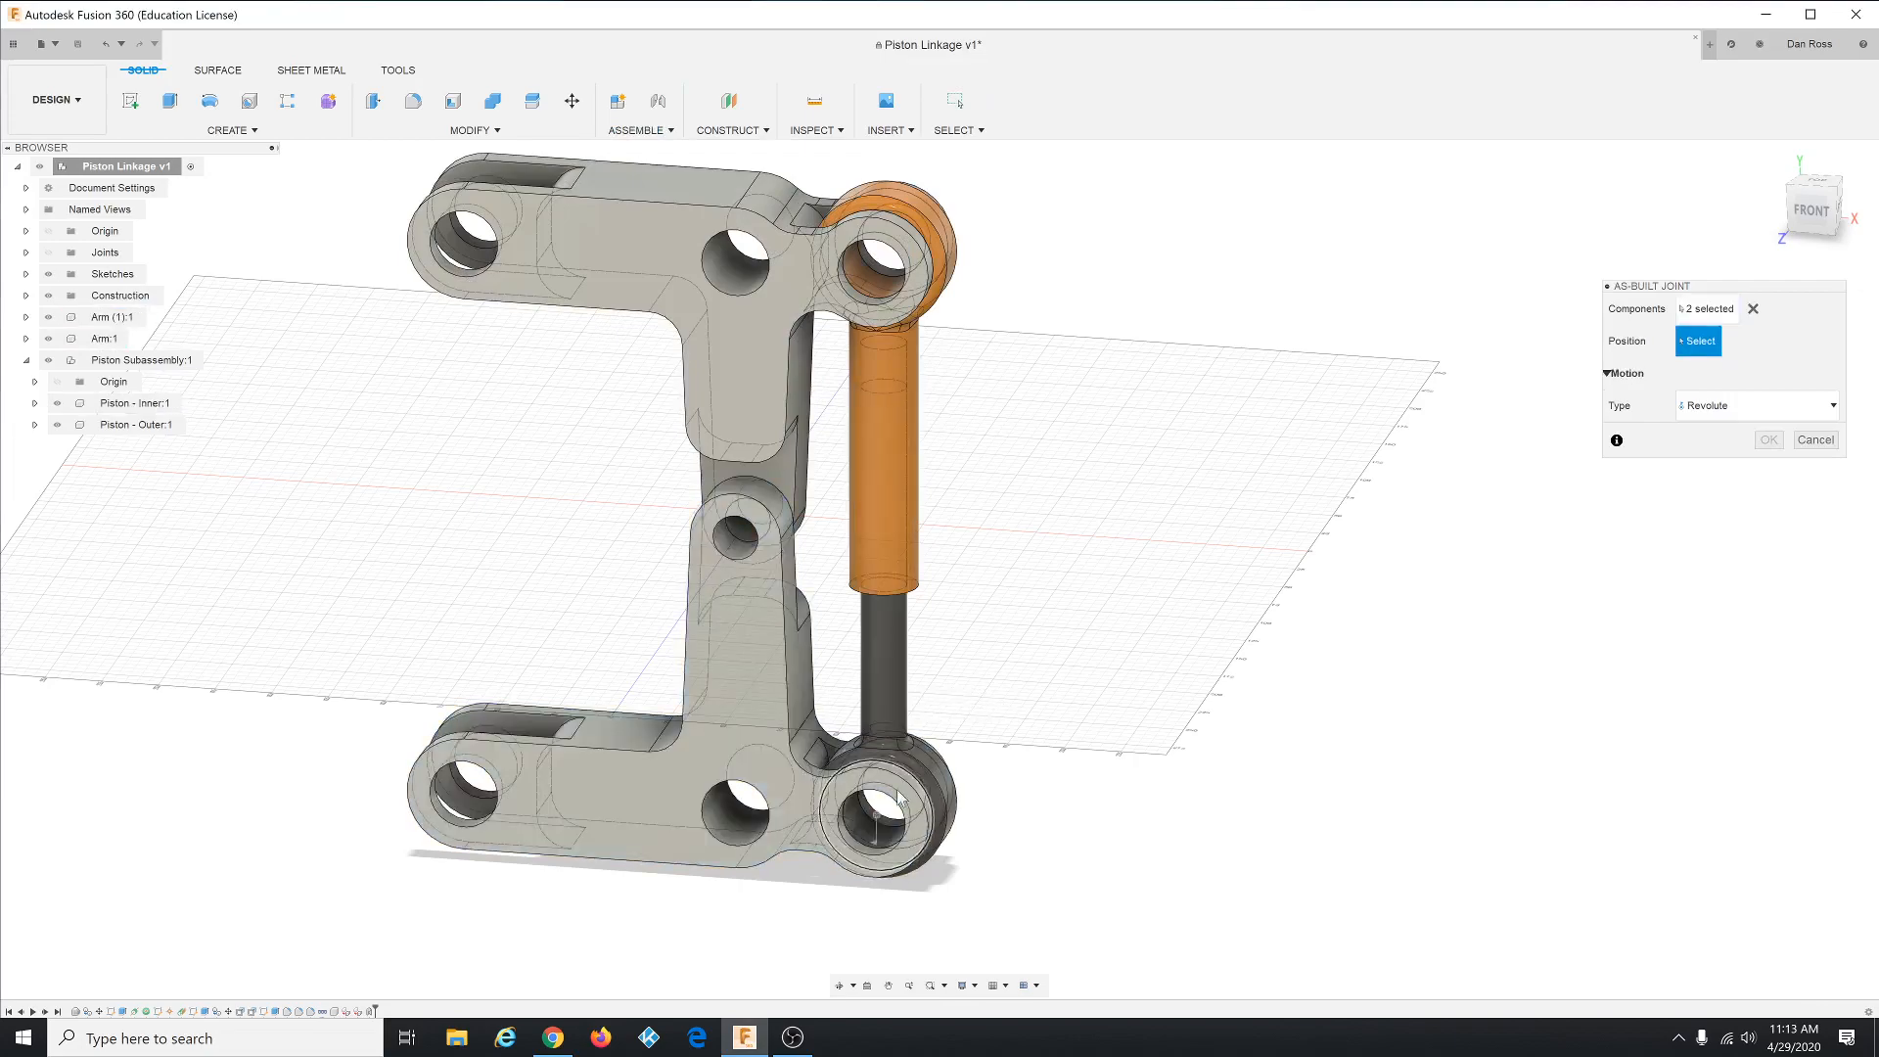
click(861, 839)
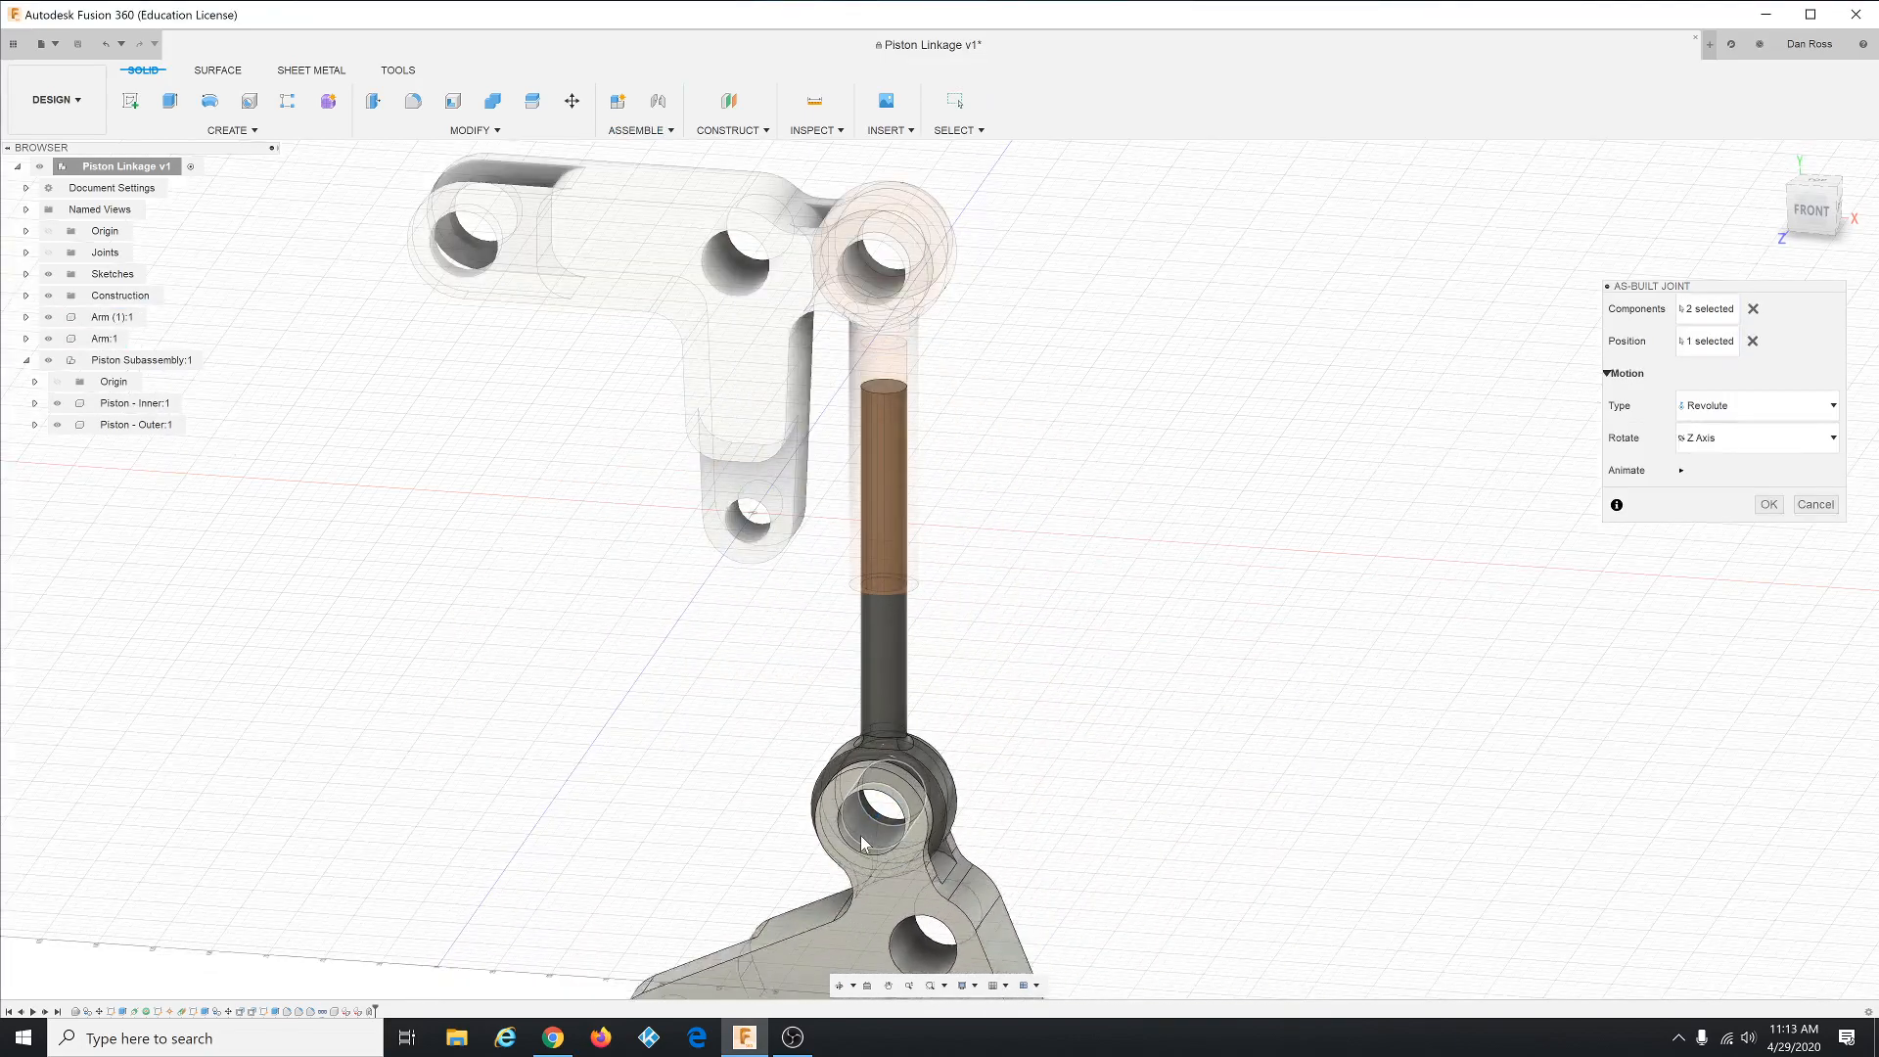
click(1769, 505)
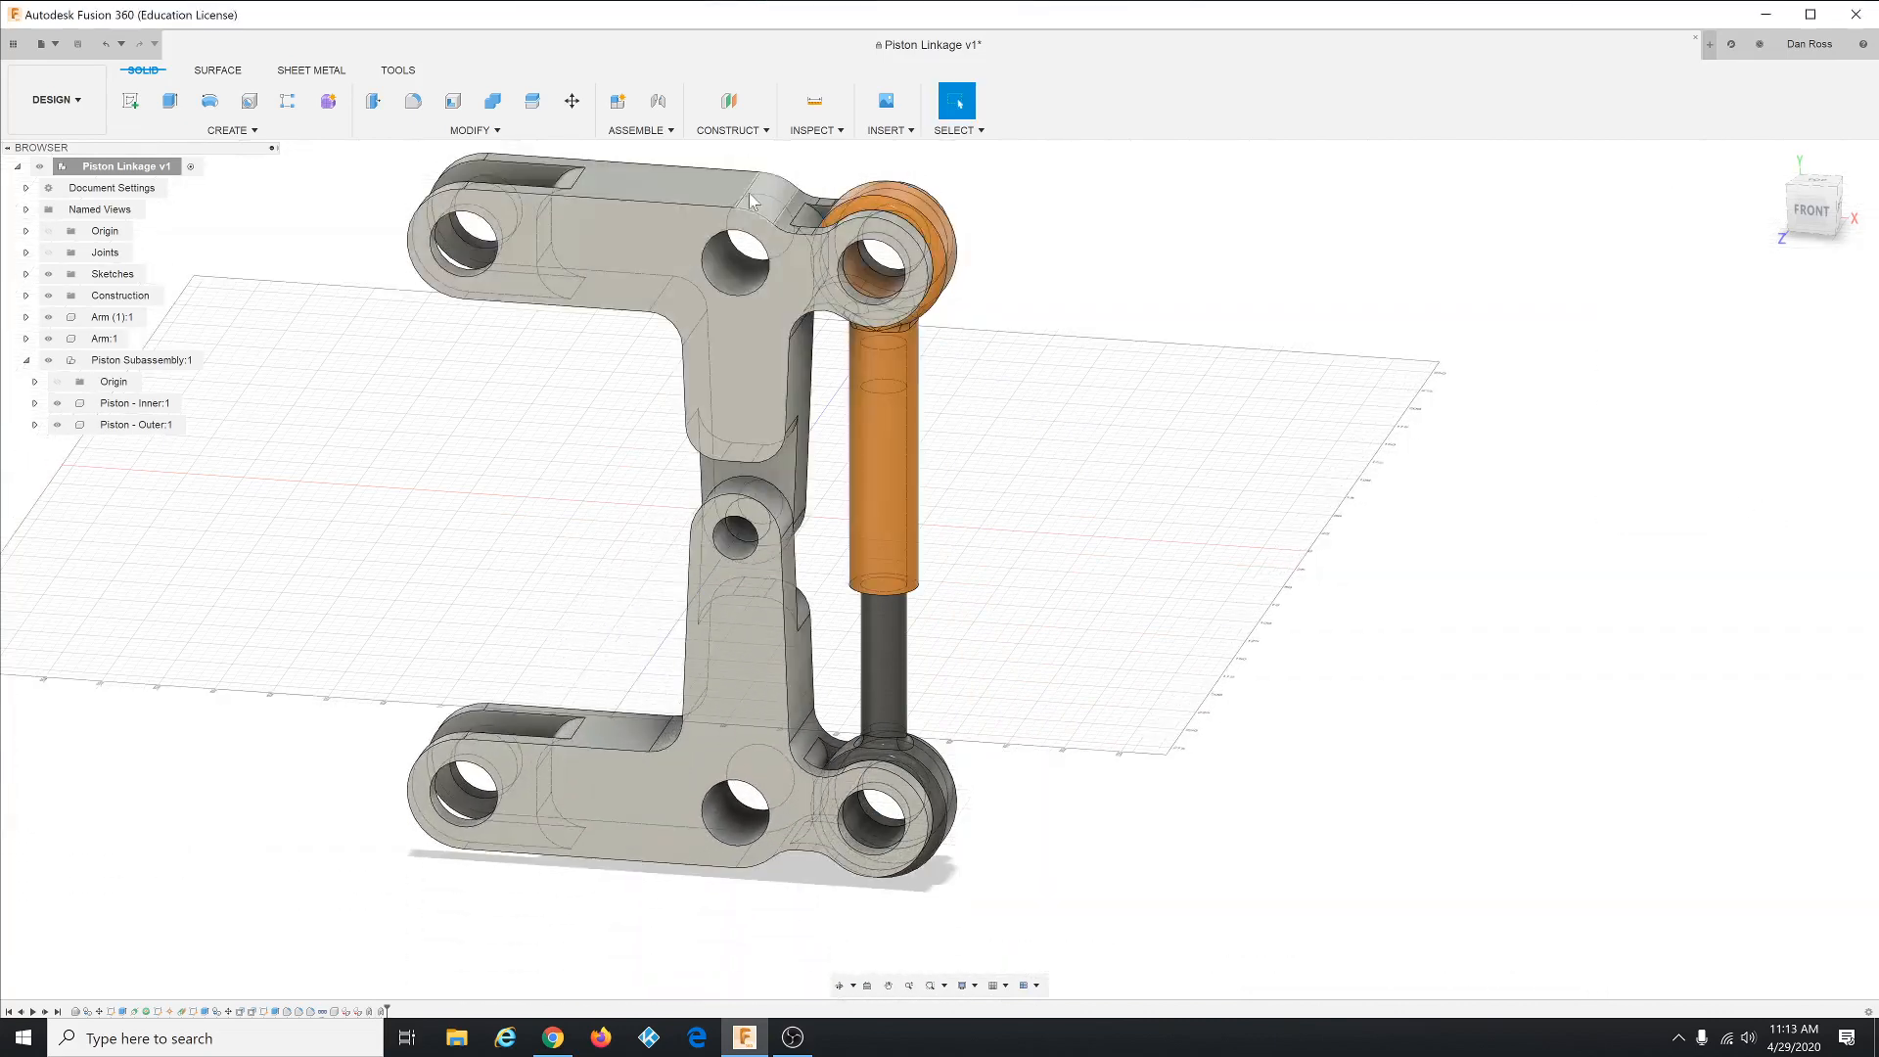
- Create a revolute as-built joint between the upper arm and Piston - Outer at the hole they share
click(637, 130)
click(643, 190)
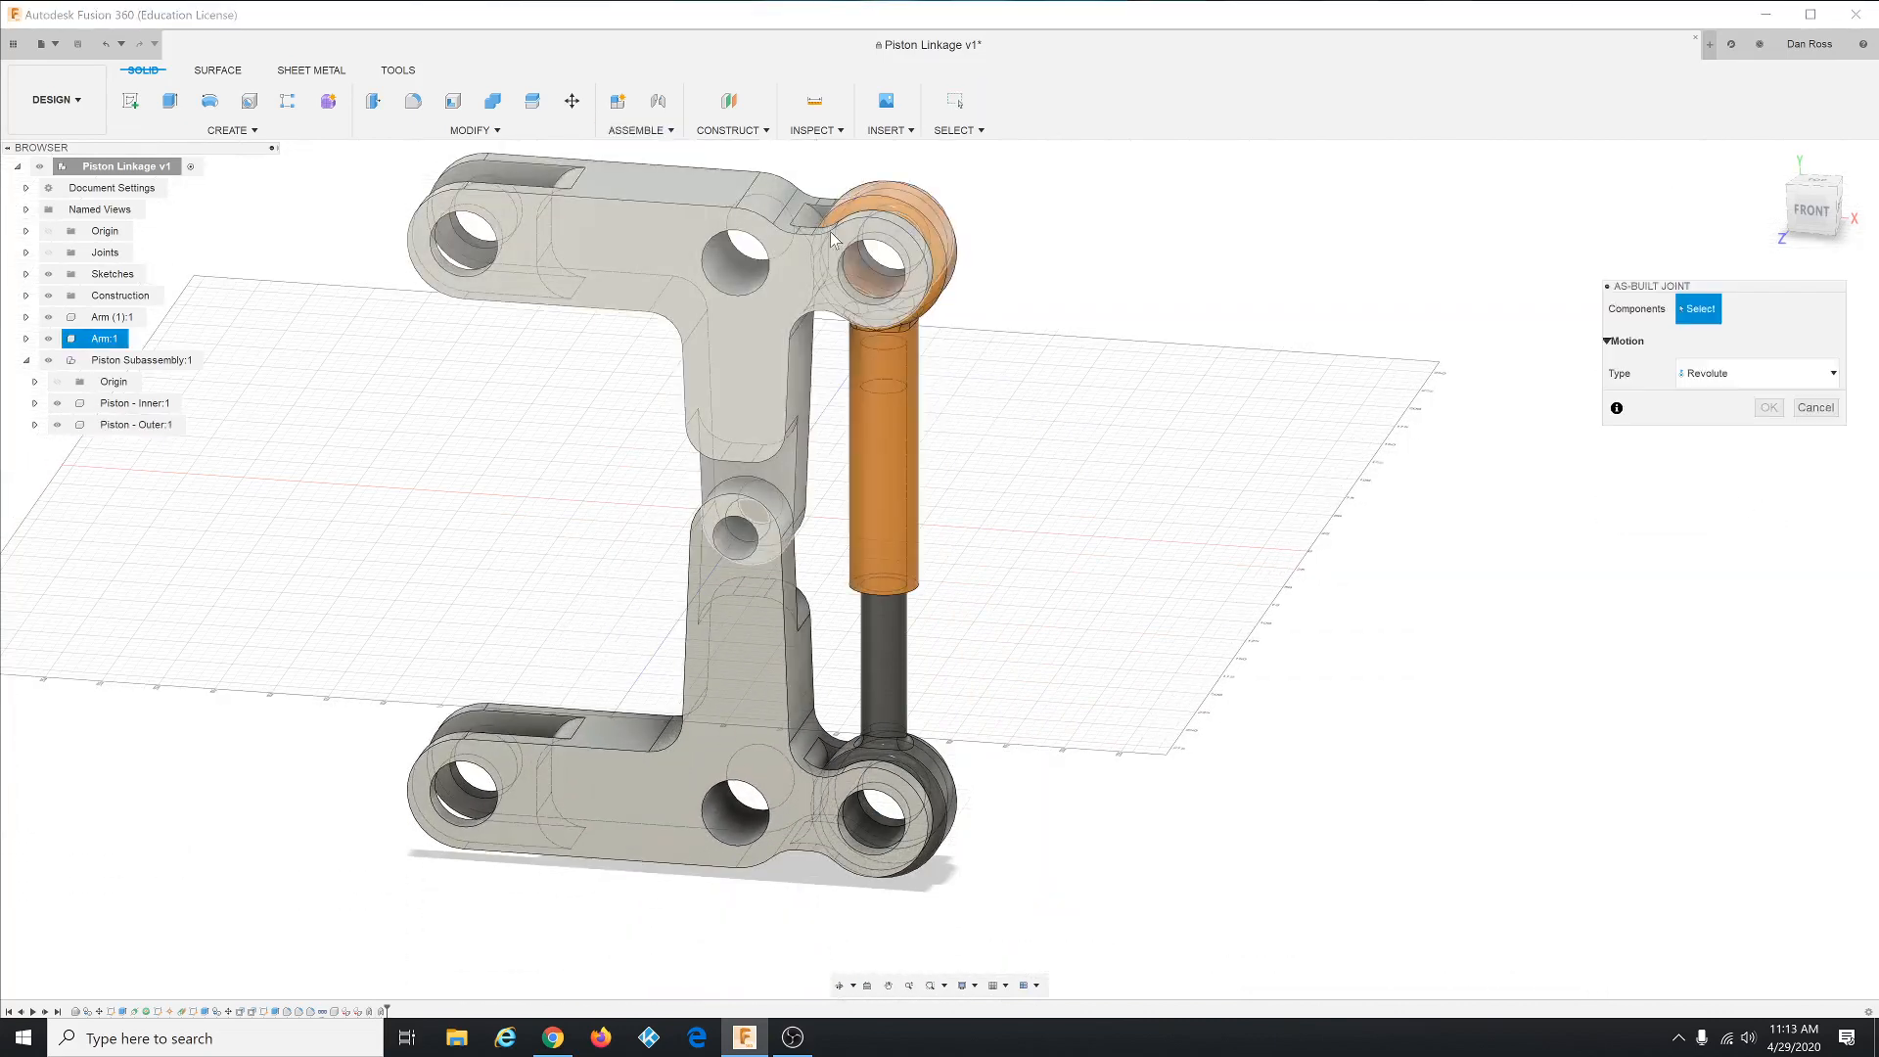
click(800, 266)
click(887, 407)
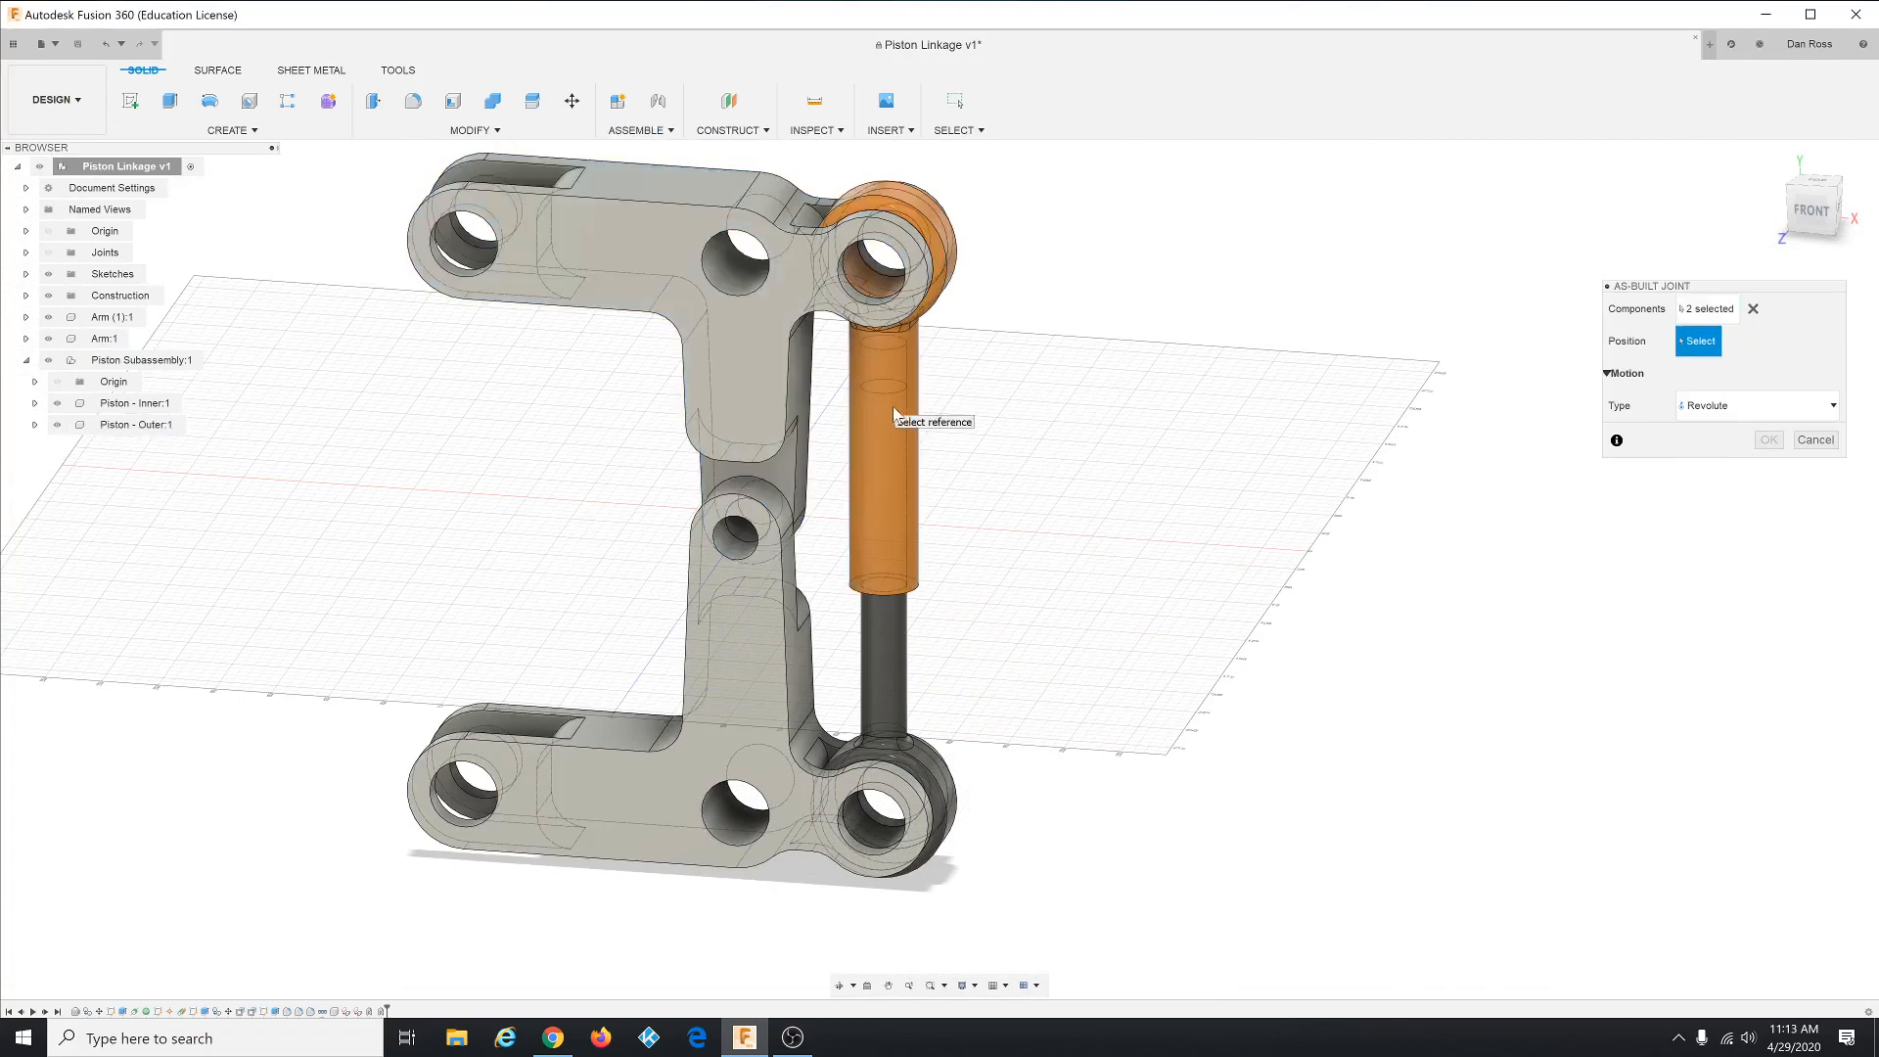
click(855, 292)
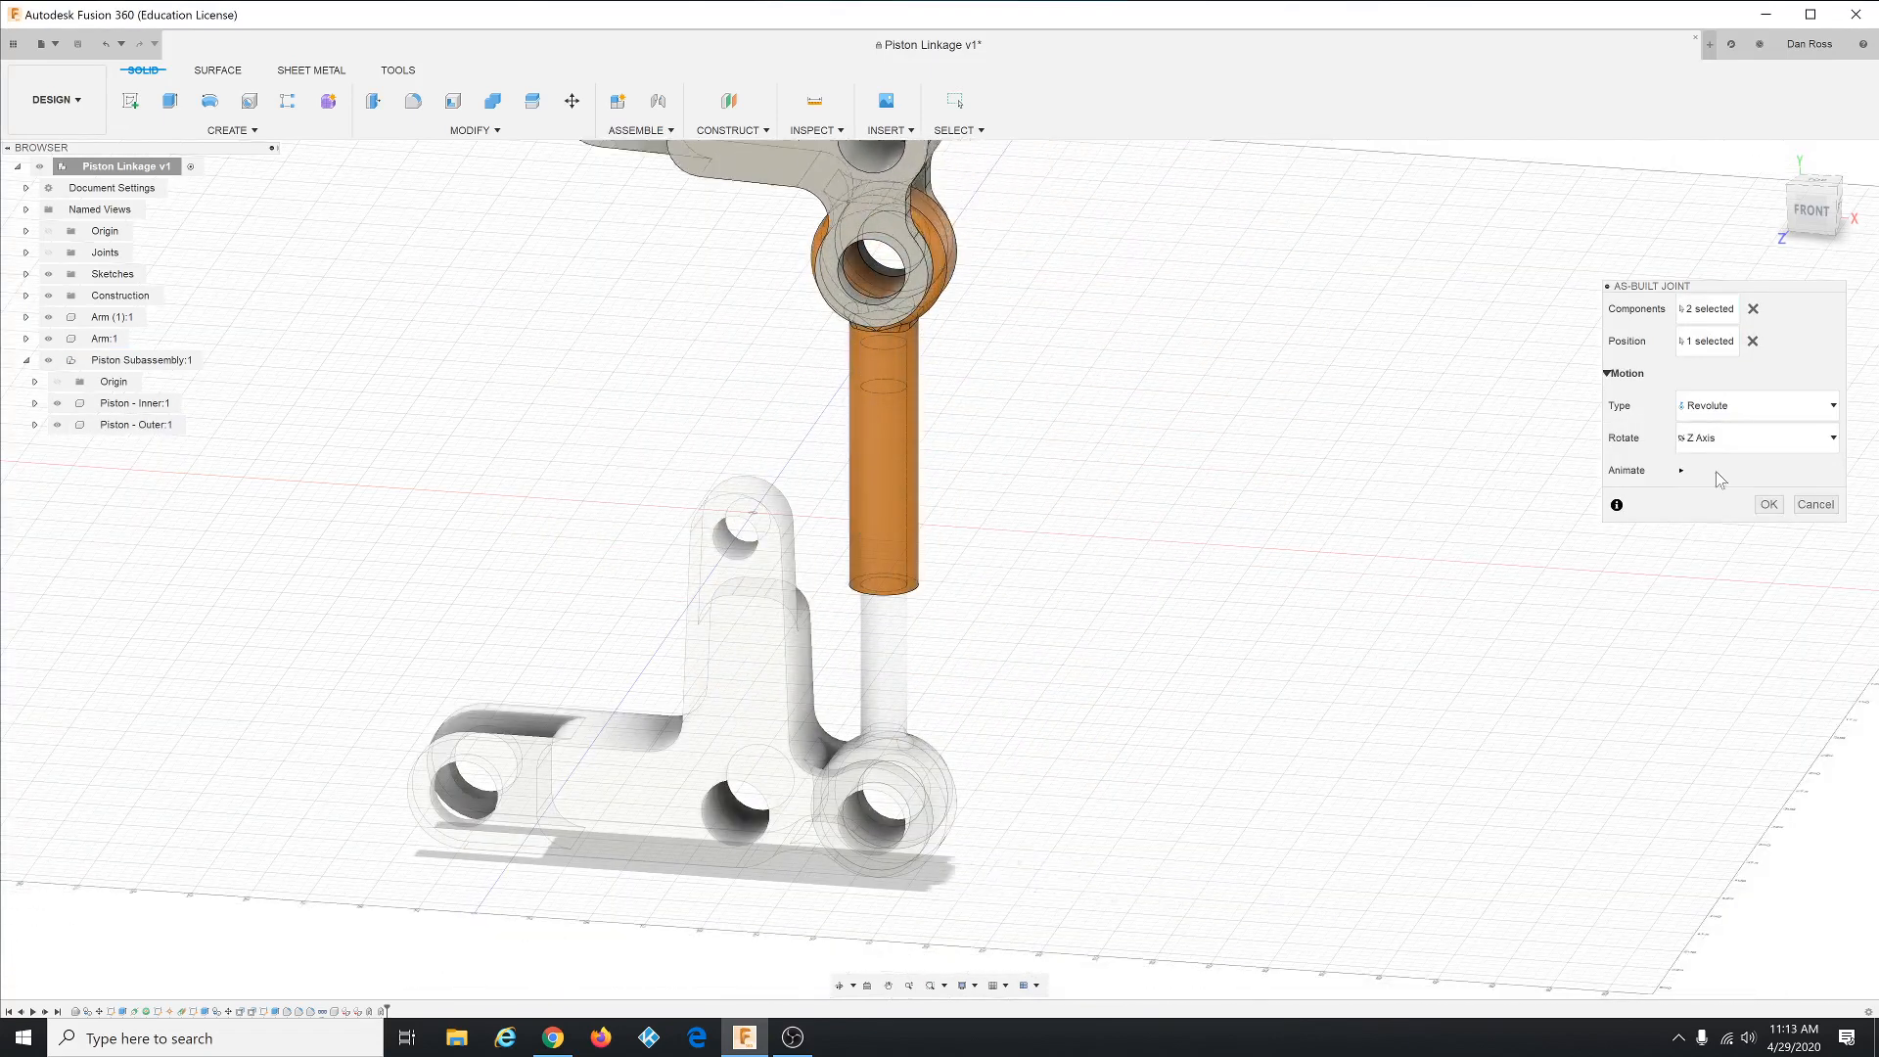
click(1769, 504)
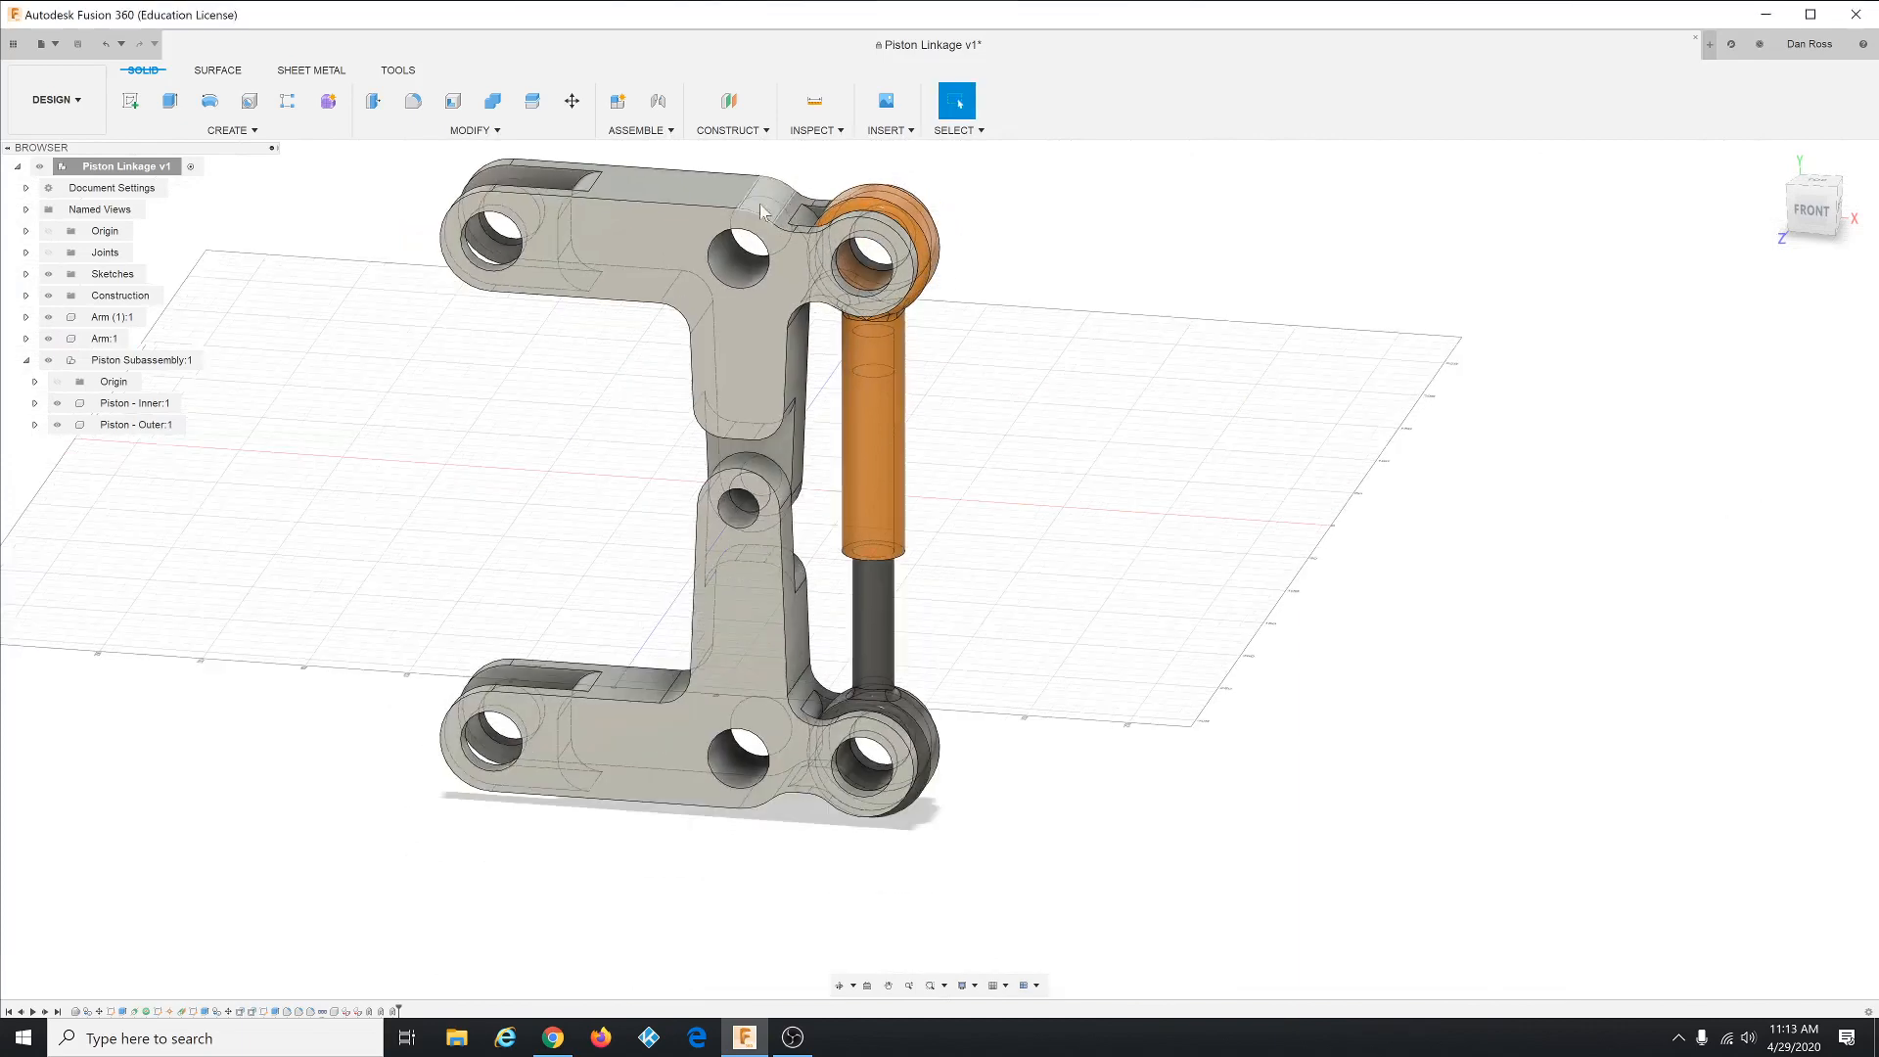
- Create a cylindrical as-built joint between Piston - Outer and Piston - Inner, positioned at the lower end of the outer cylinder
click(636, 130)
click(661, 190)
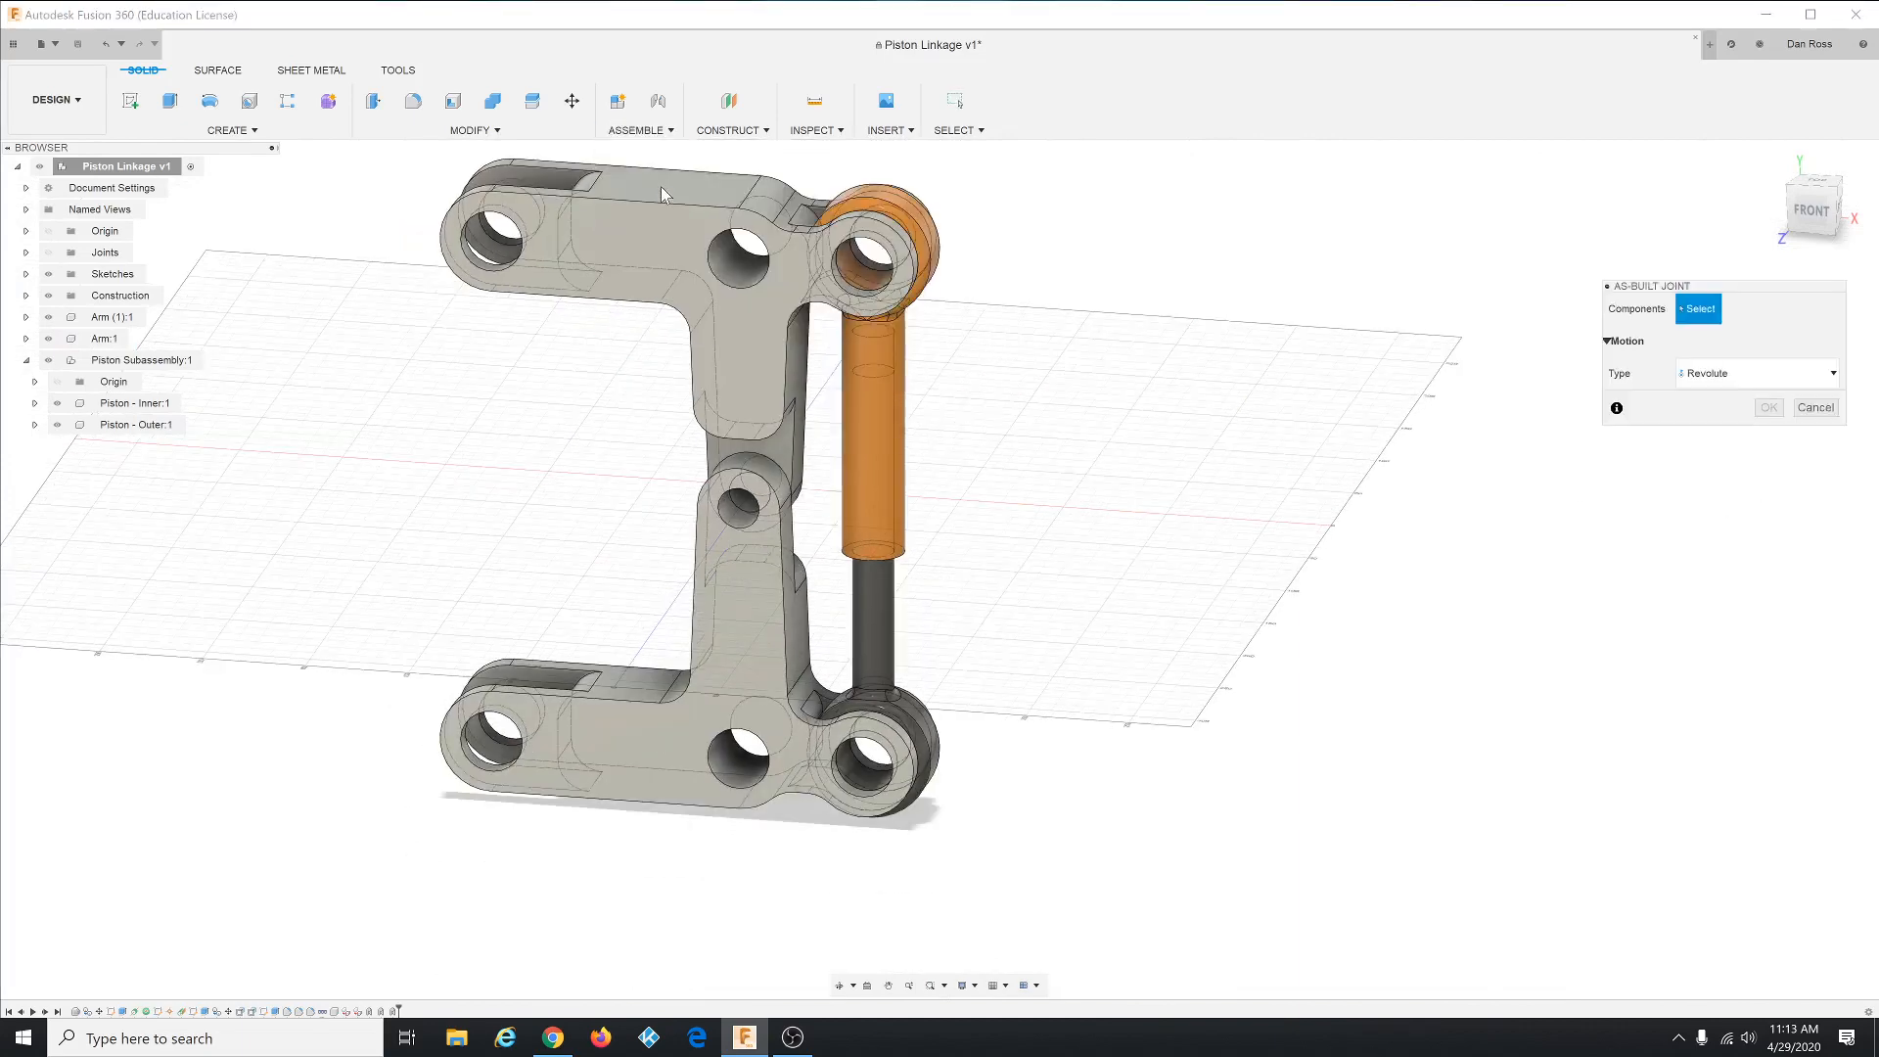
click(1725, 373)
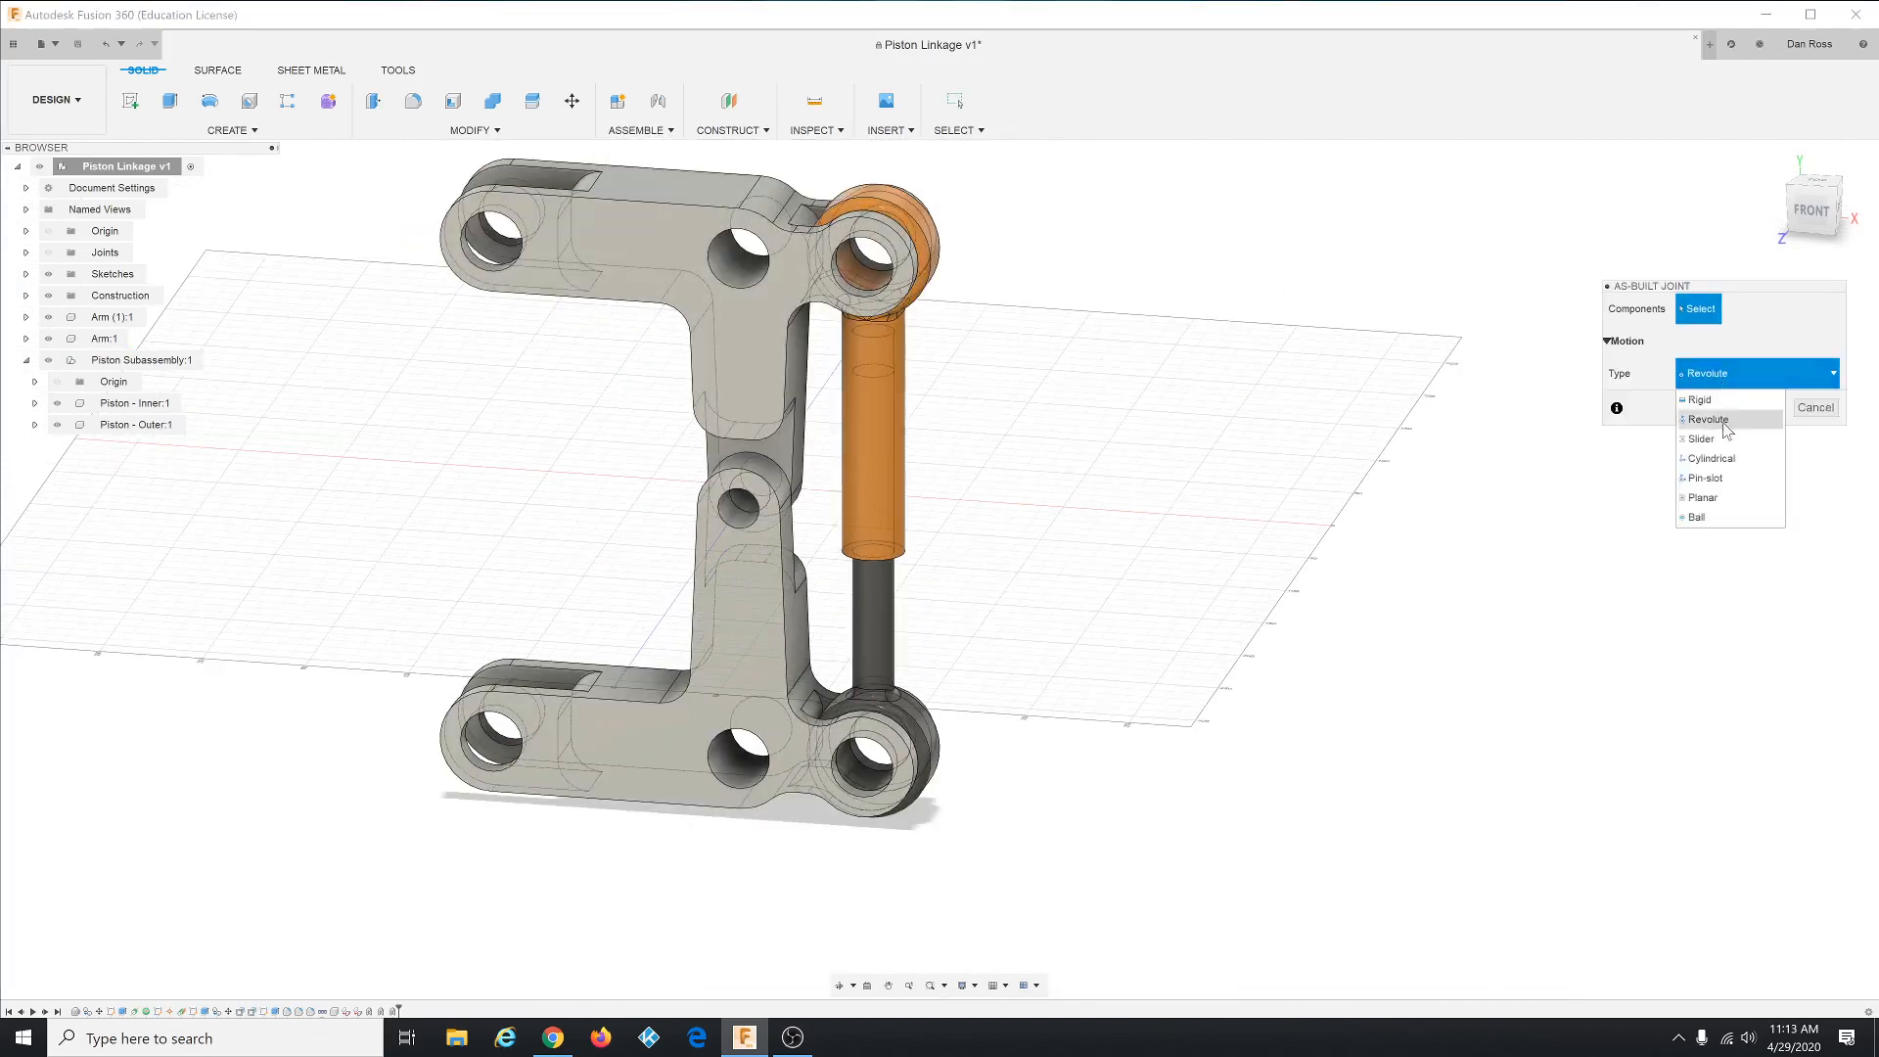
click(1729, 459)
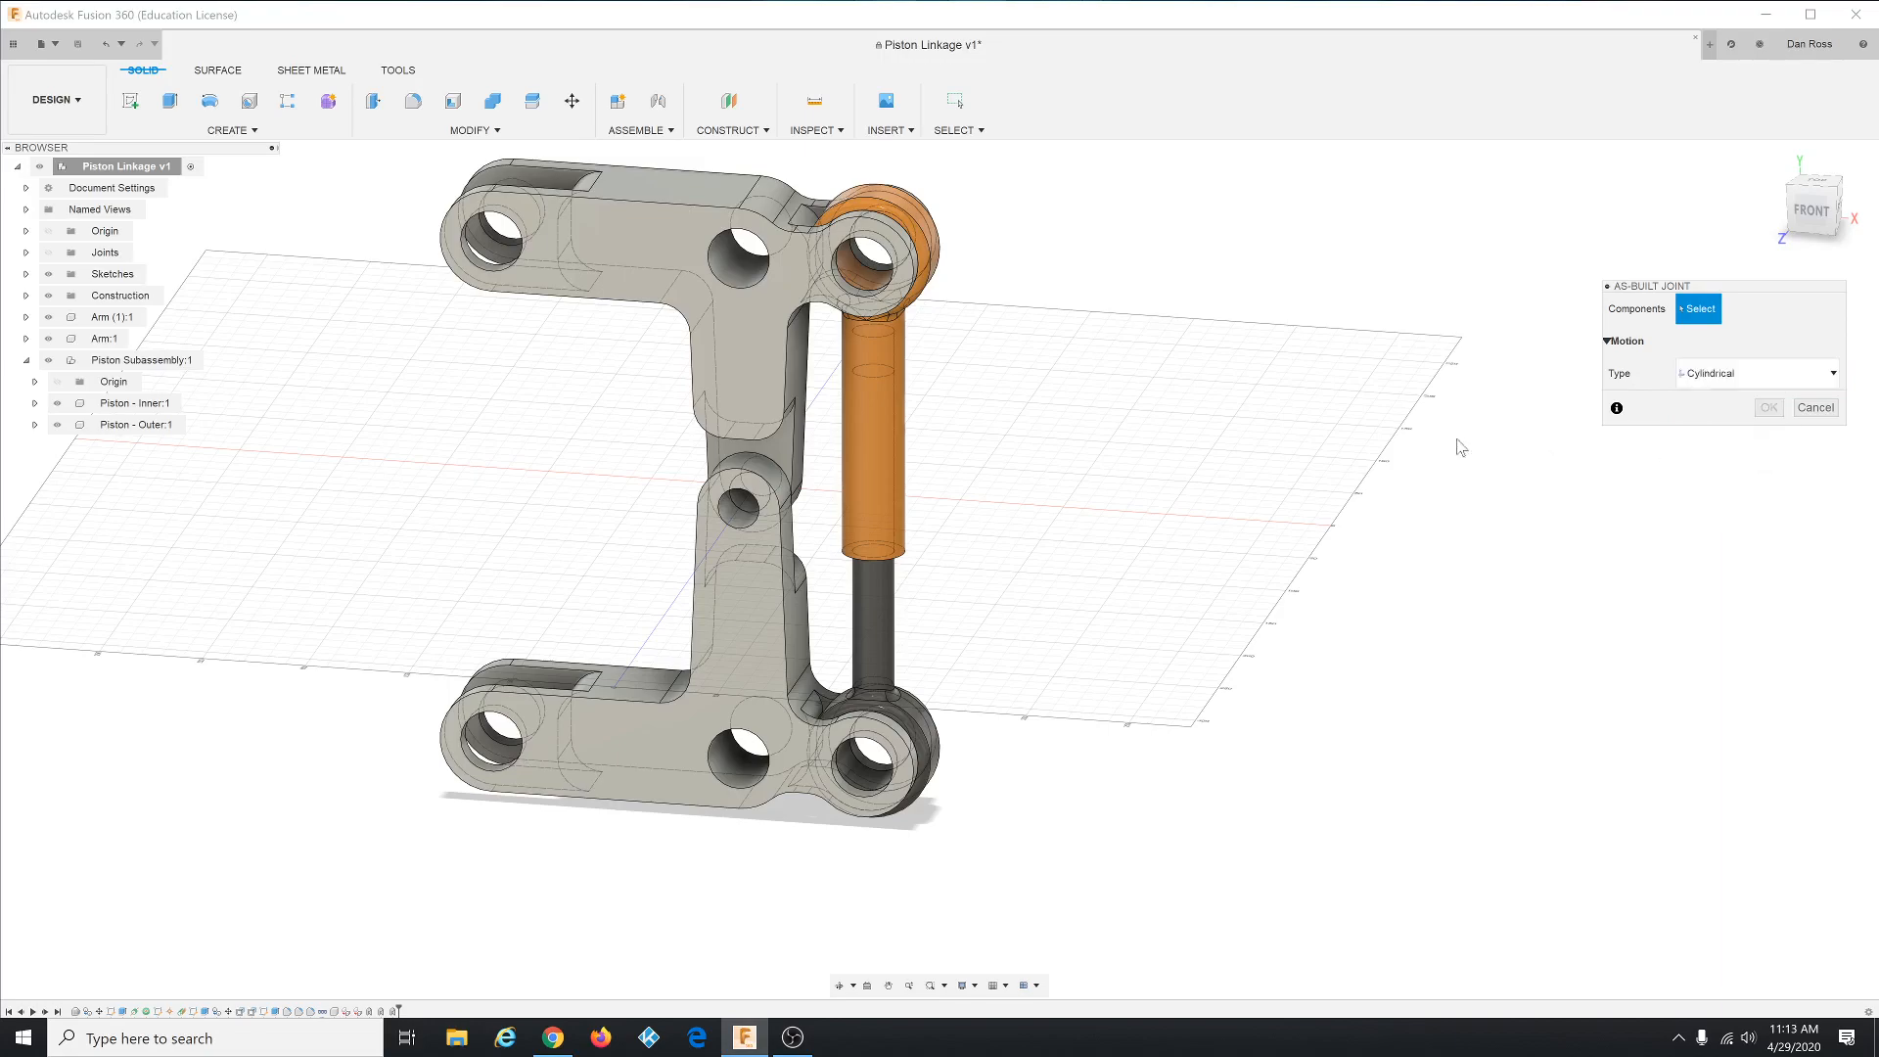
click(893, 501)
click(867, 615)
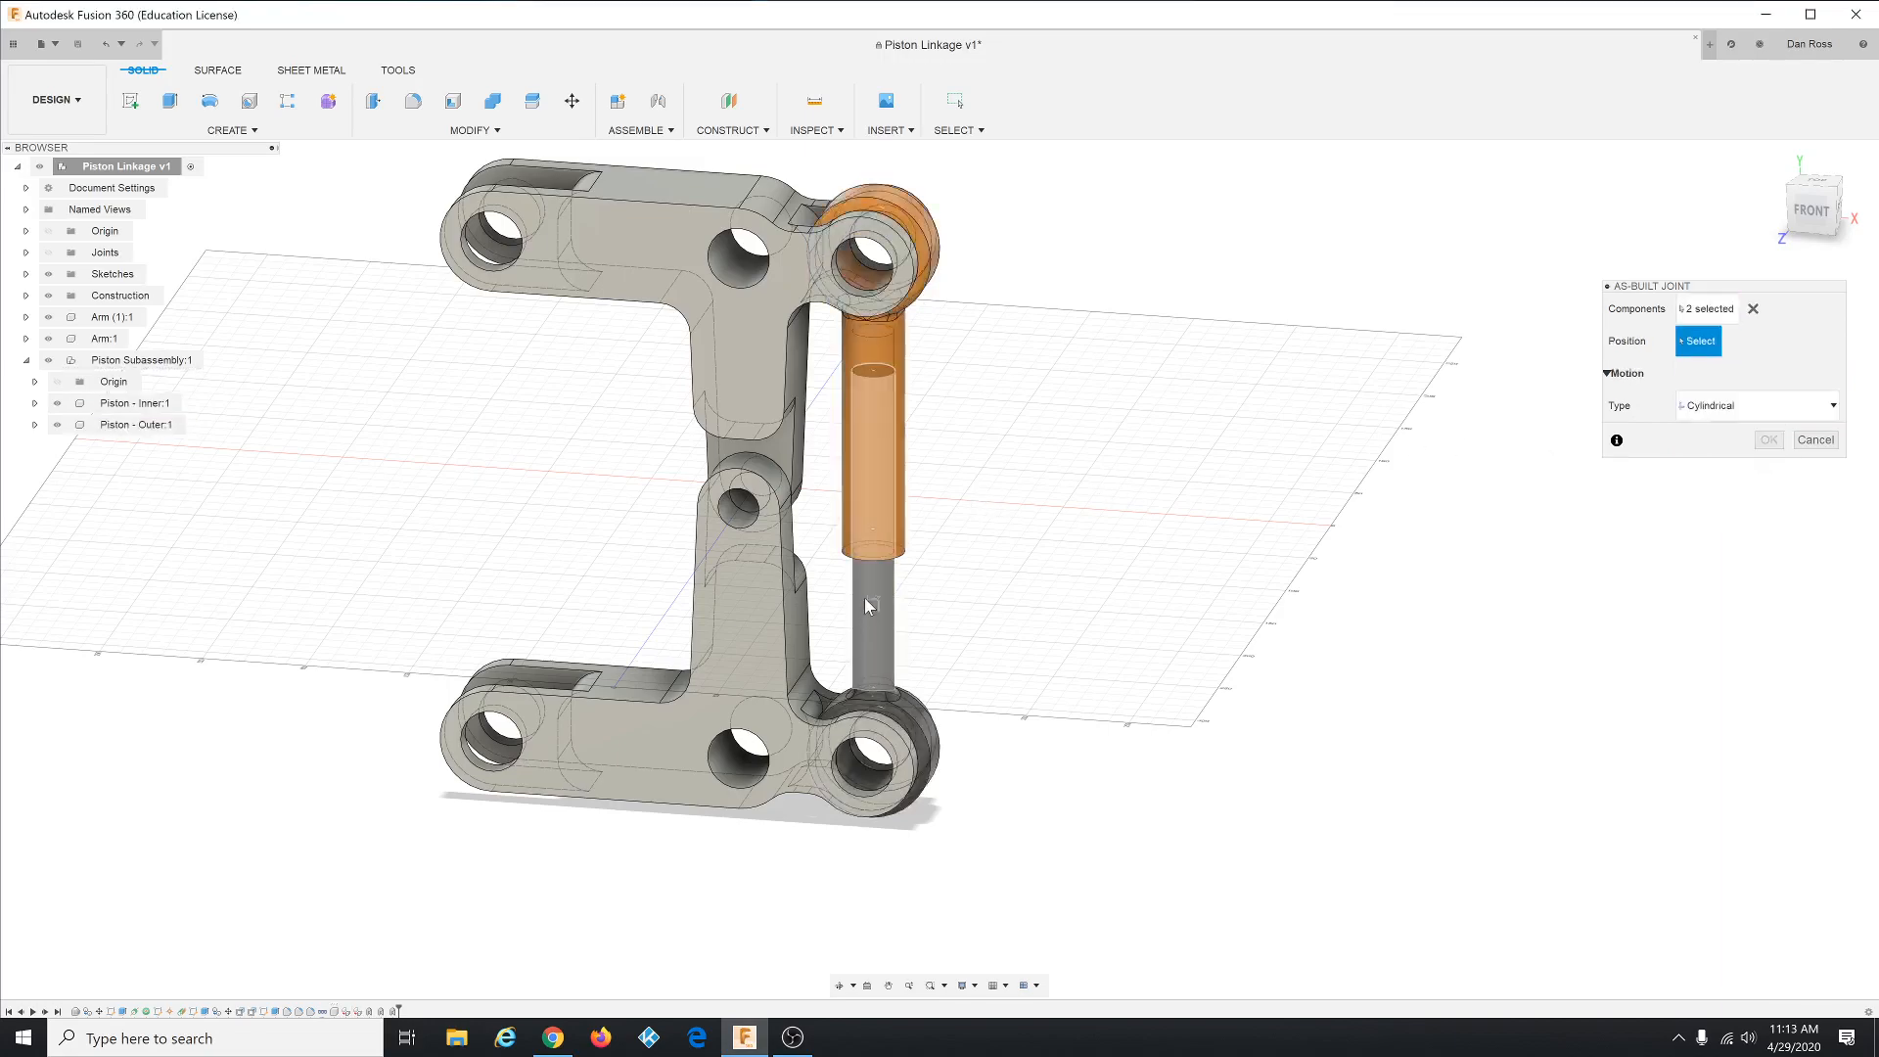
scroll(865, 592, up, 5)
scroll(861, 578, up, 2)
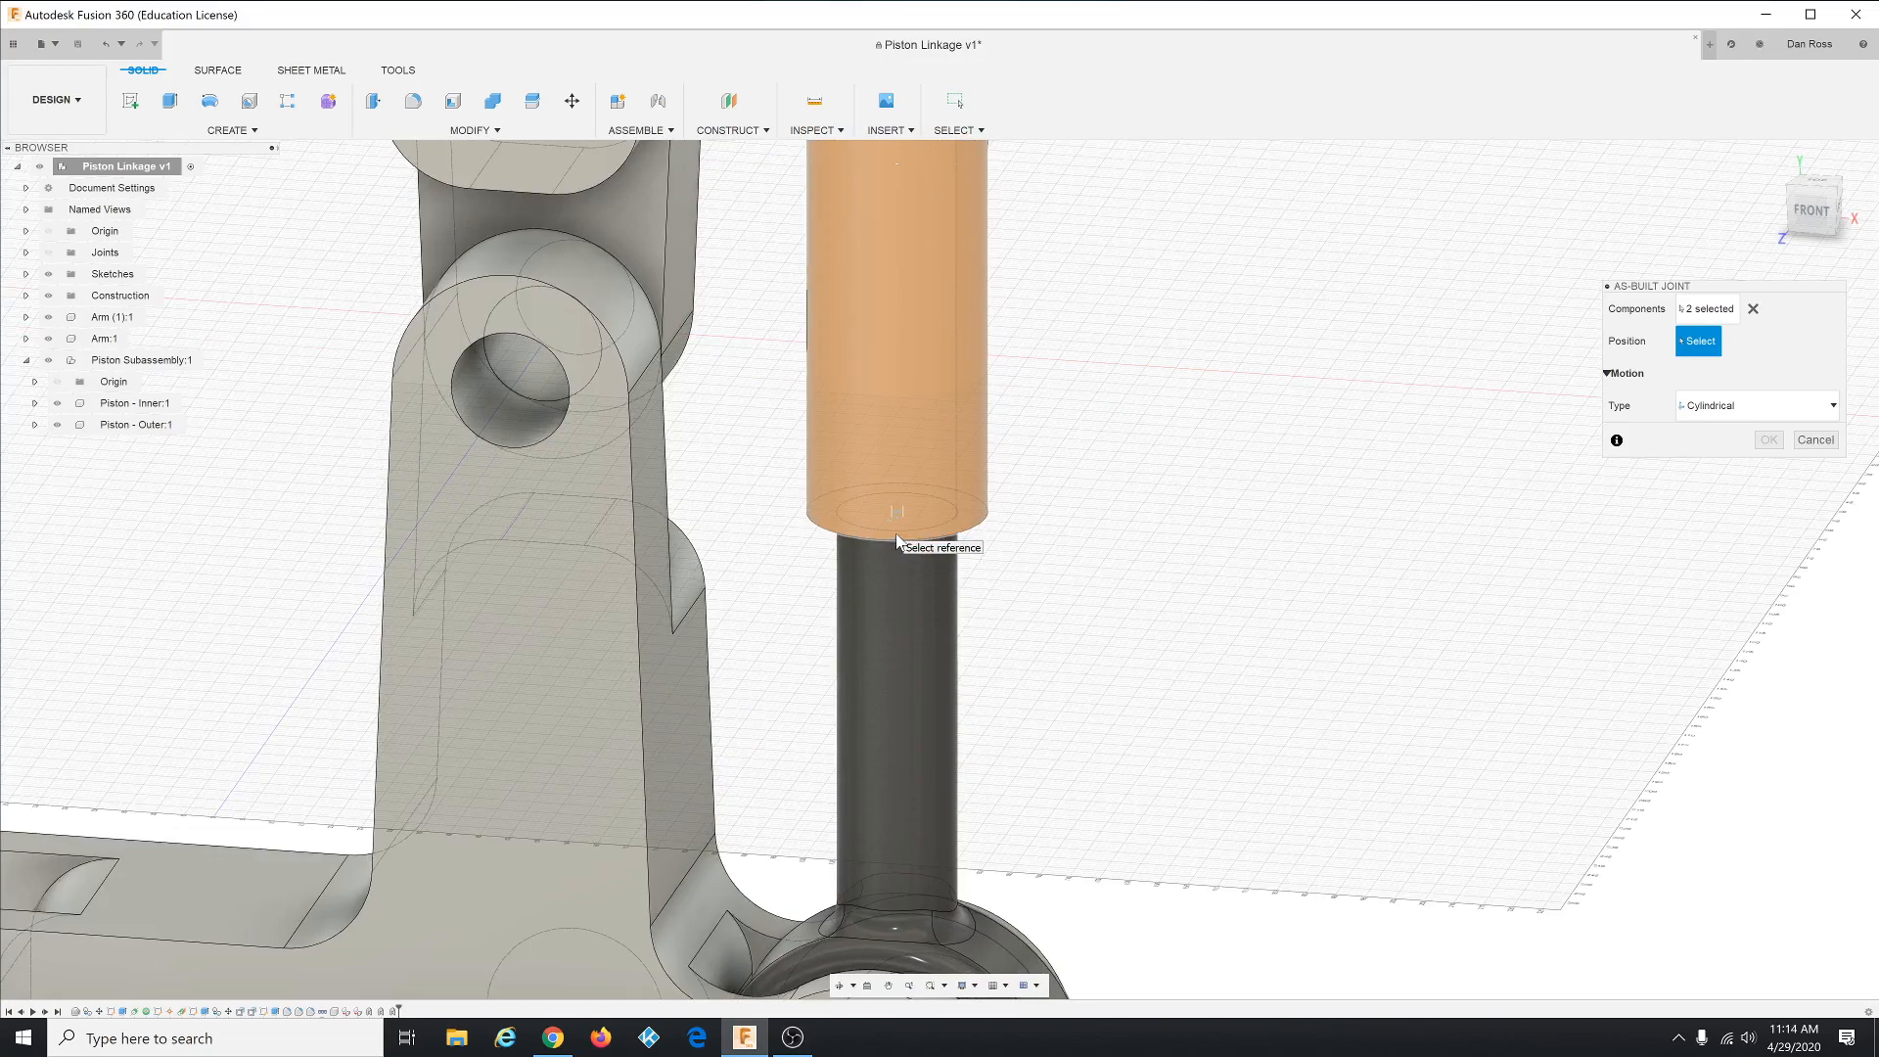
click(896, 538)
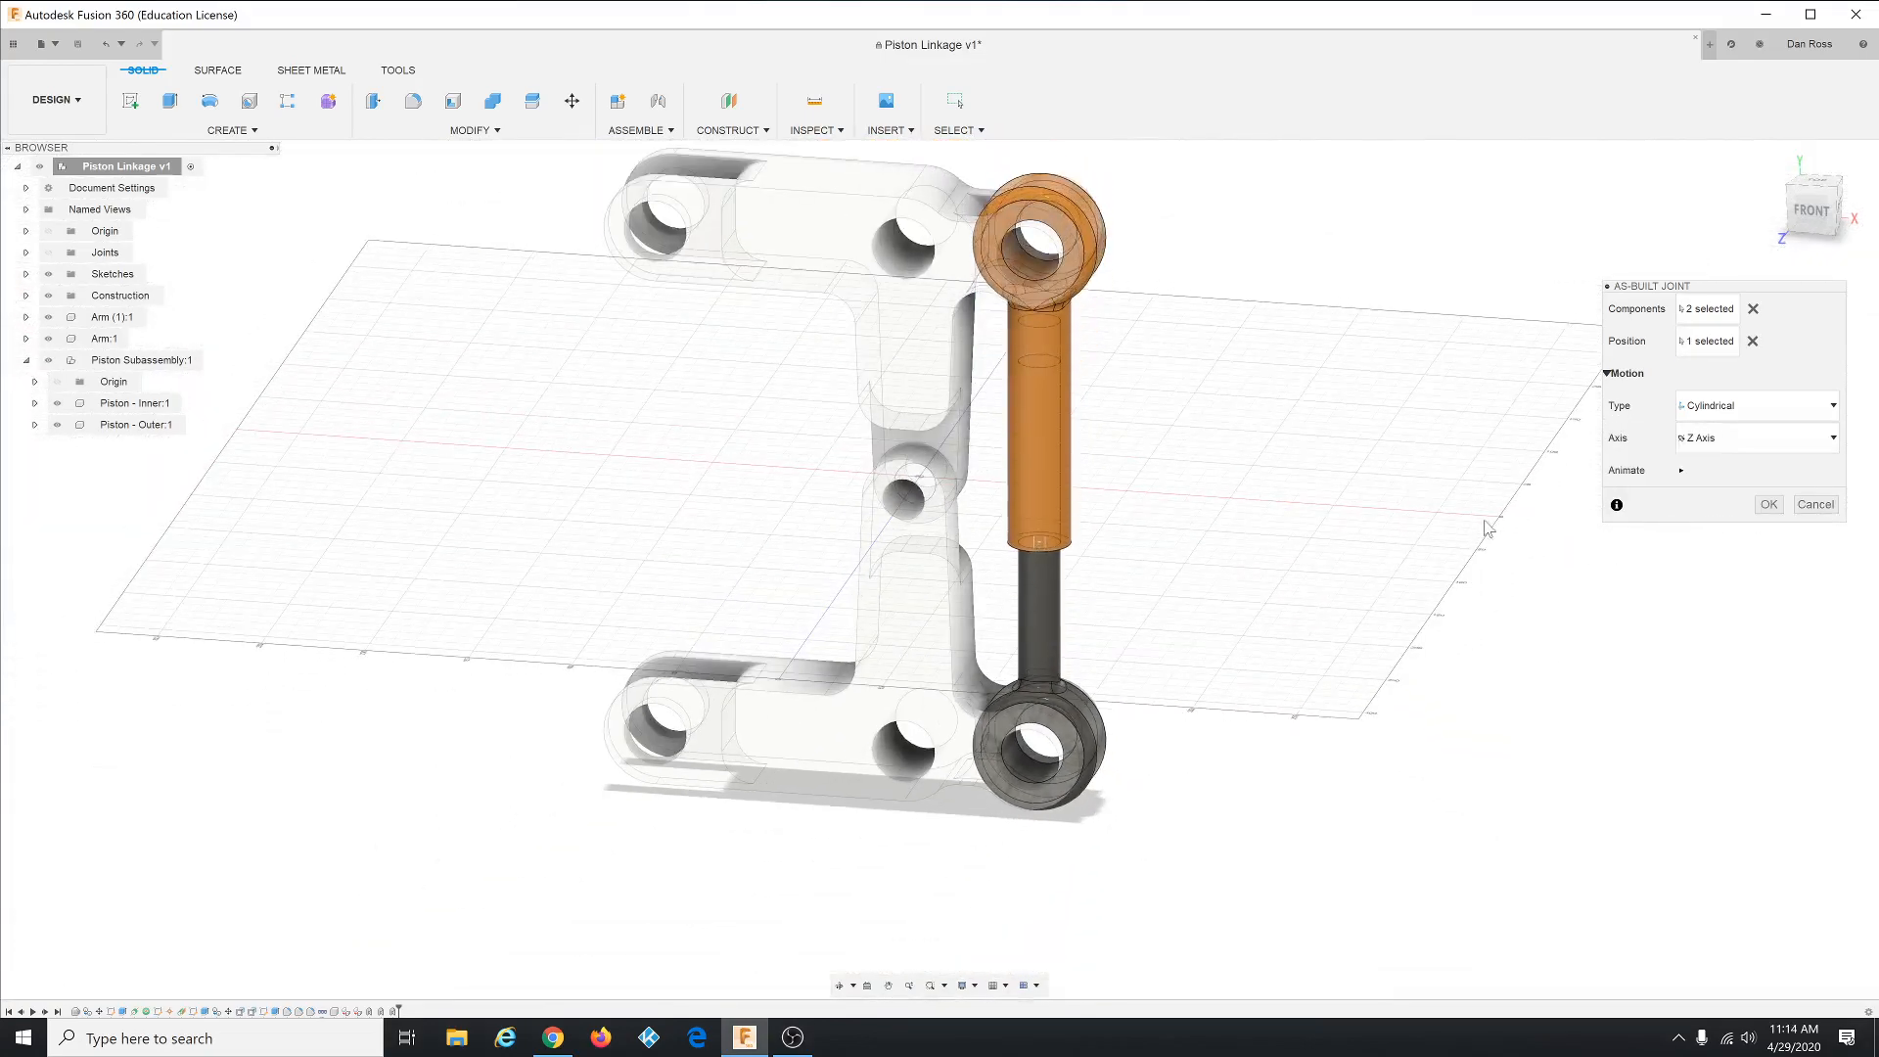
click(1769, 504)
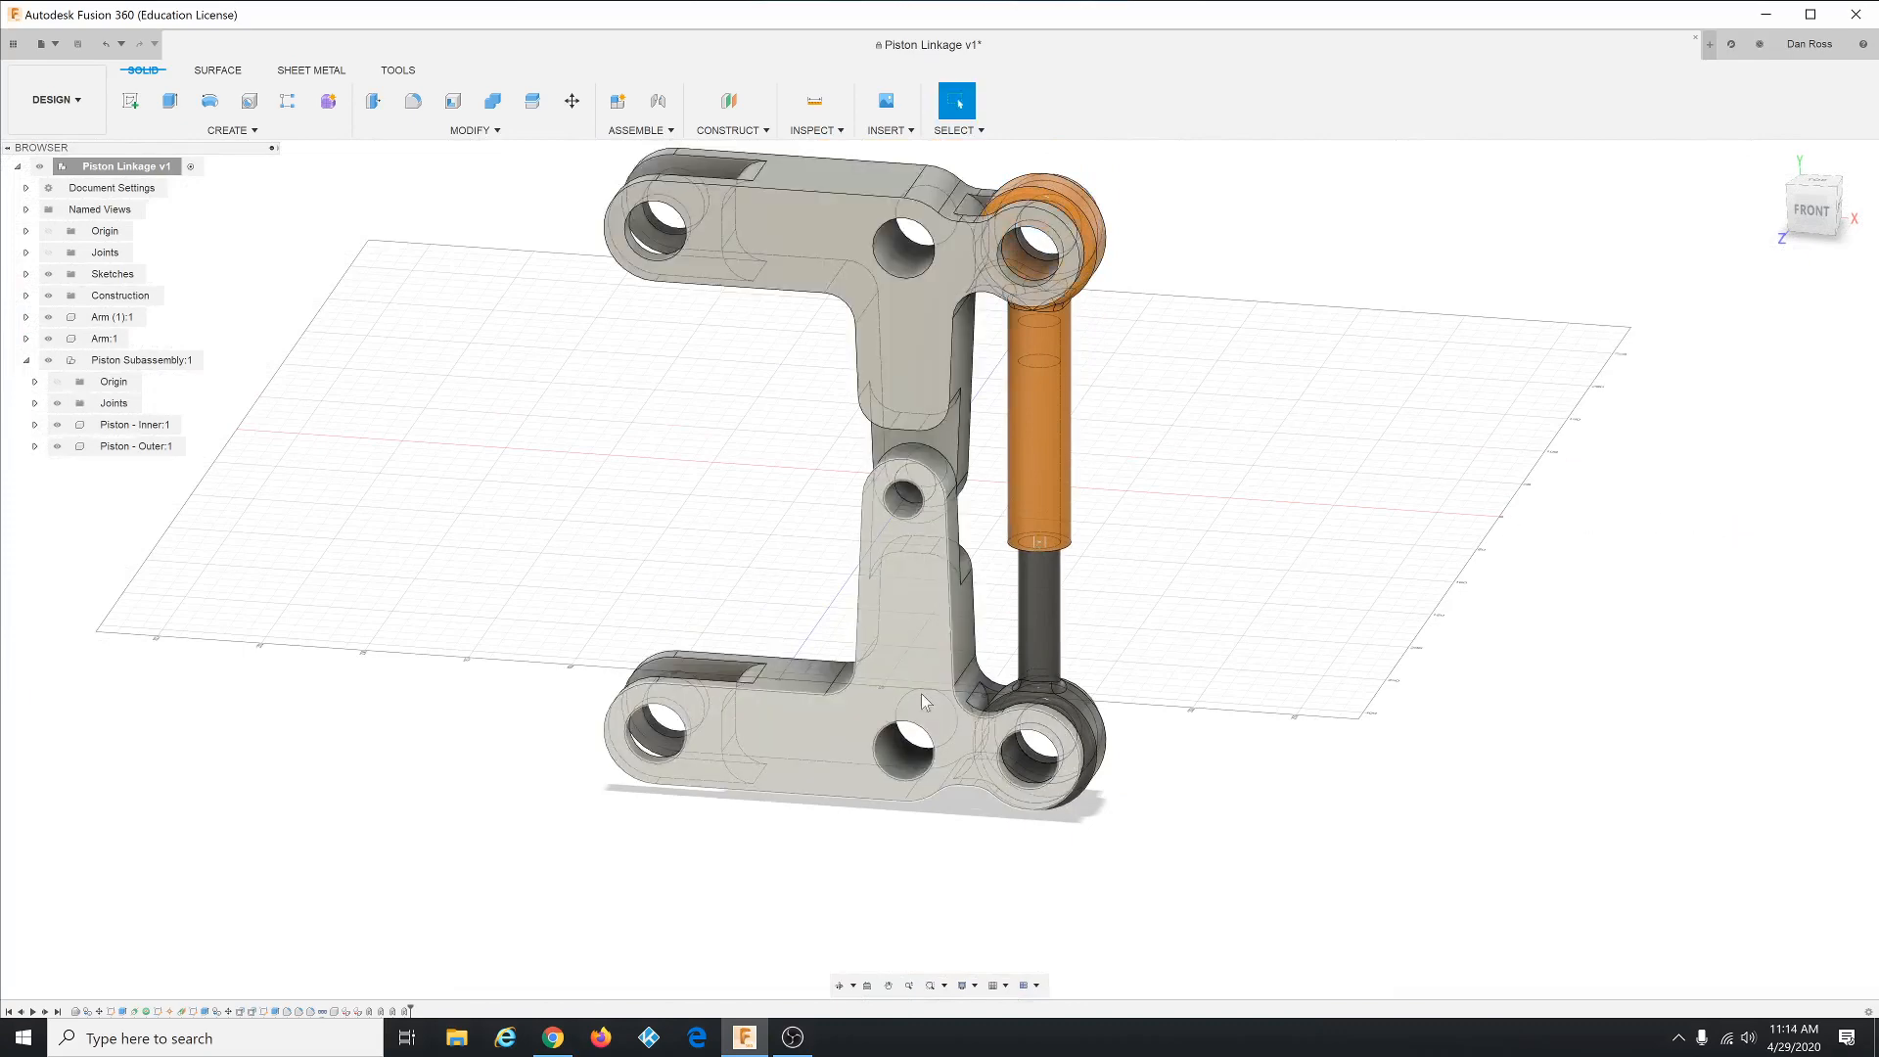
- Ground the lower arm component, Arm (1), so it stays fixed in place
click(761, 725)
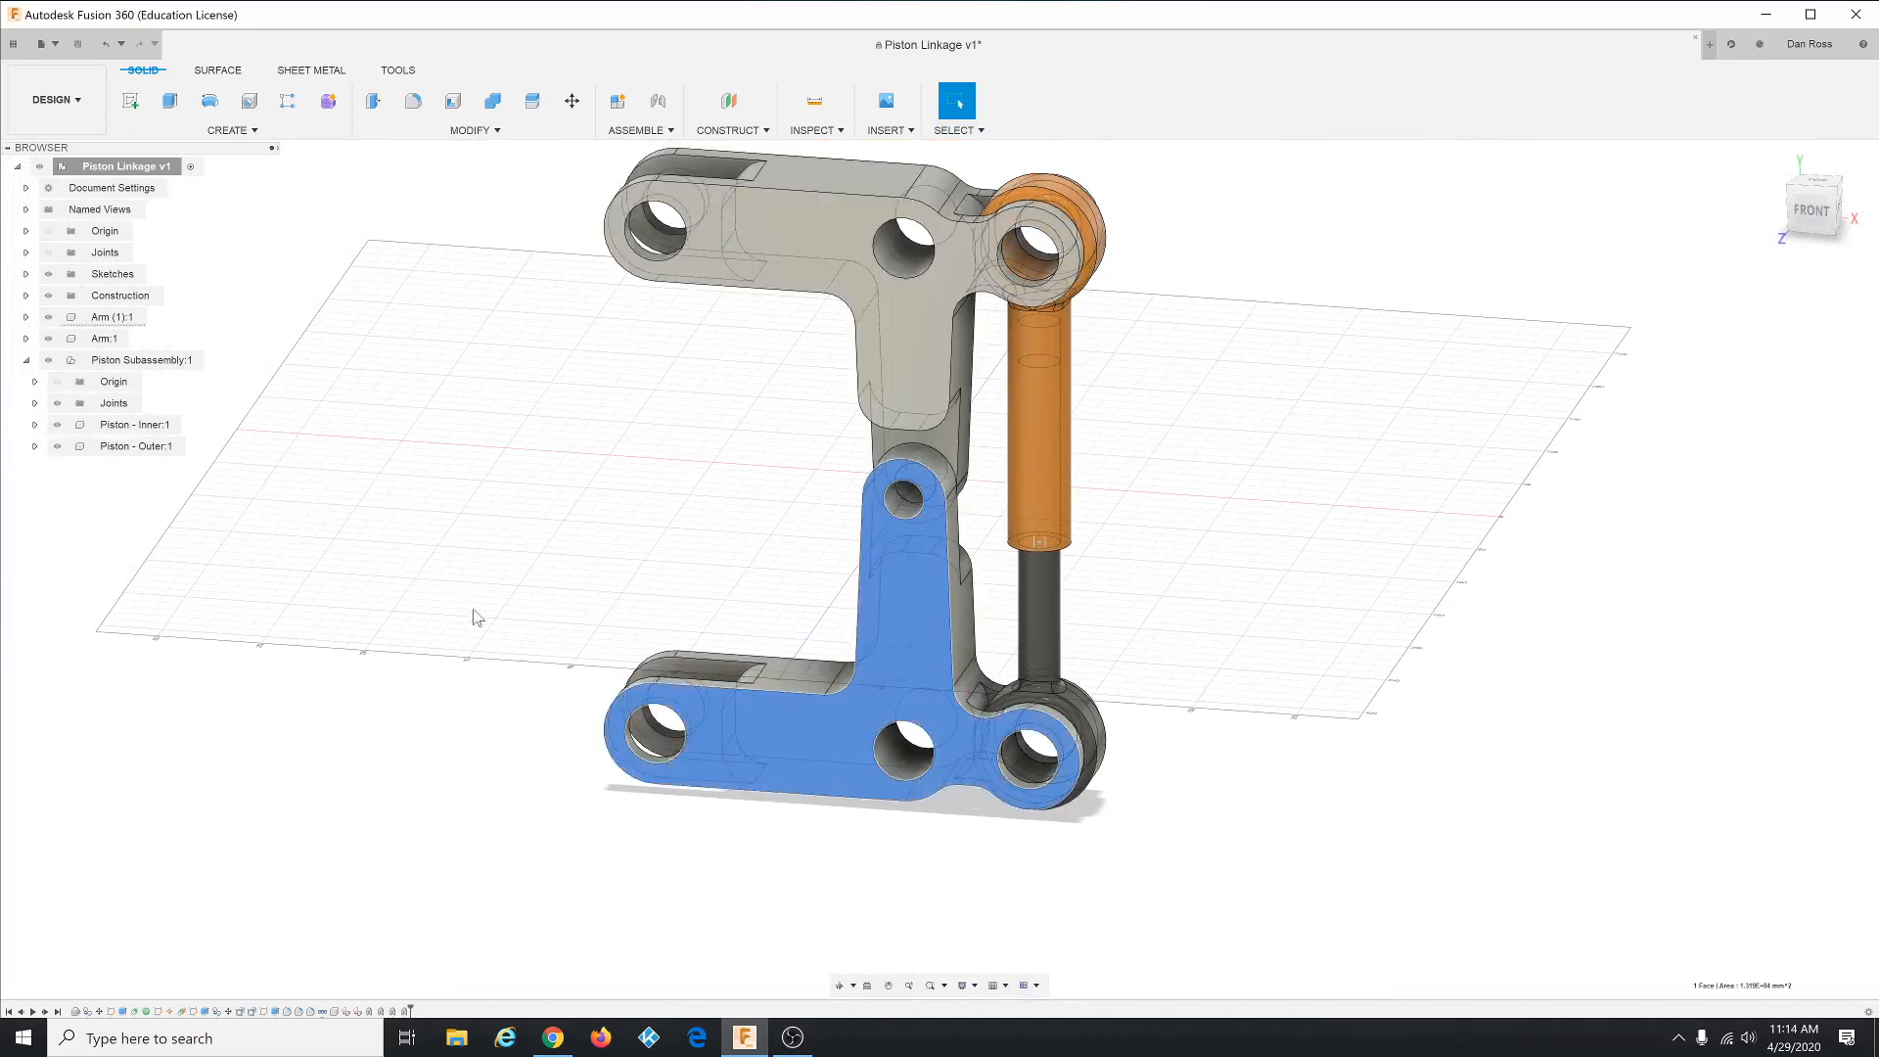
click(107, 340)
click(110, 321)
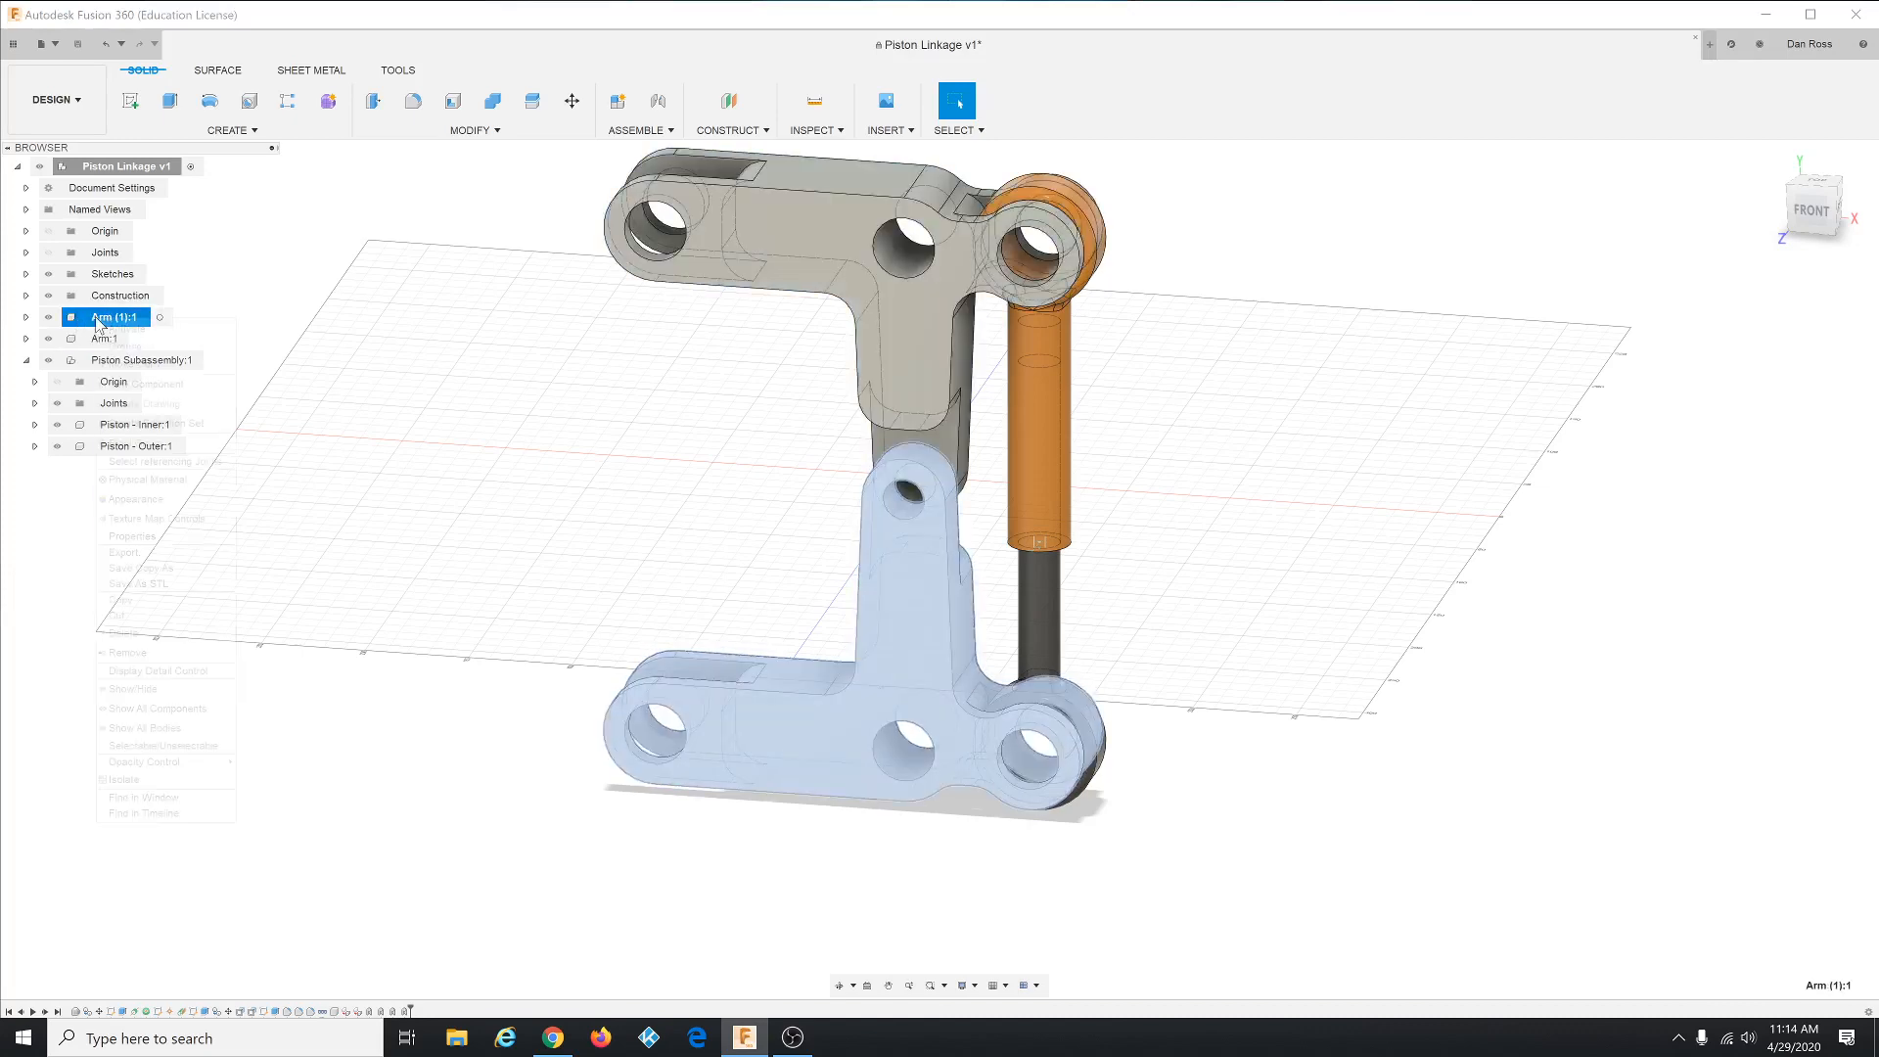
right_click(96, 320)
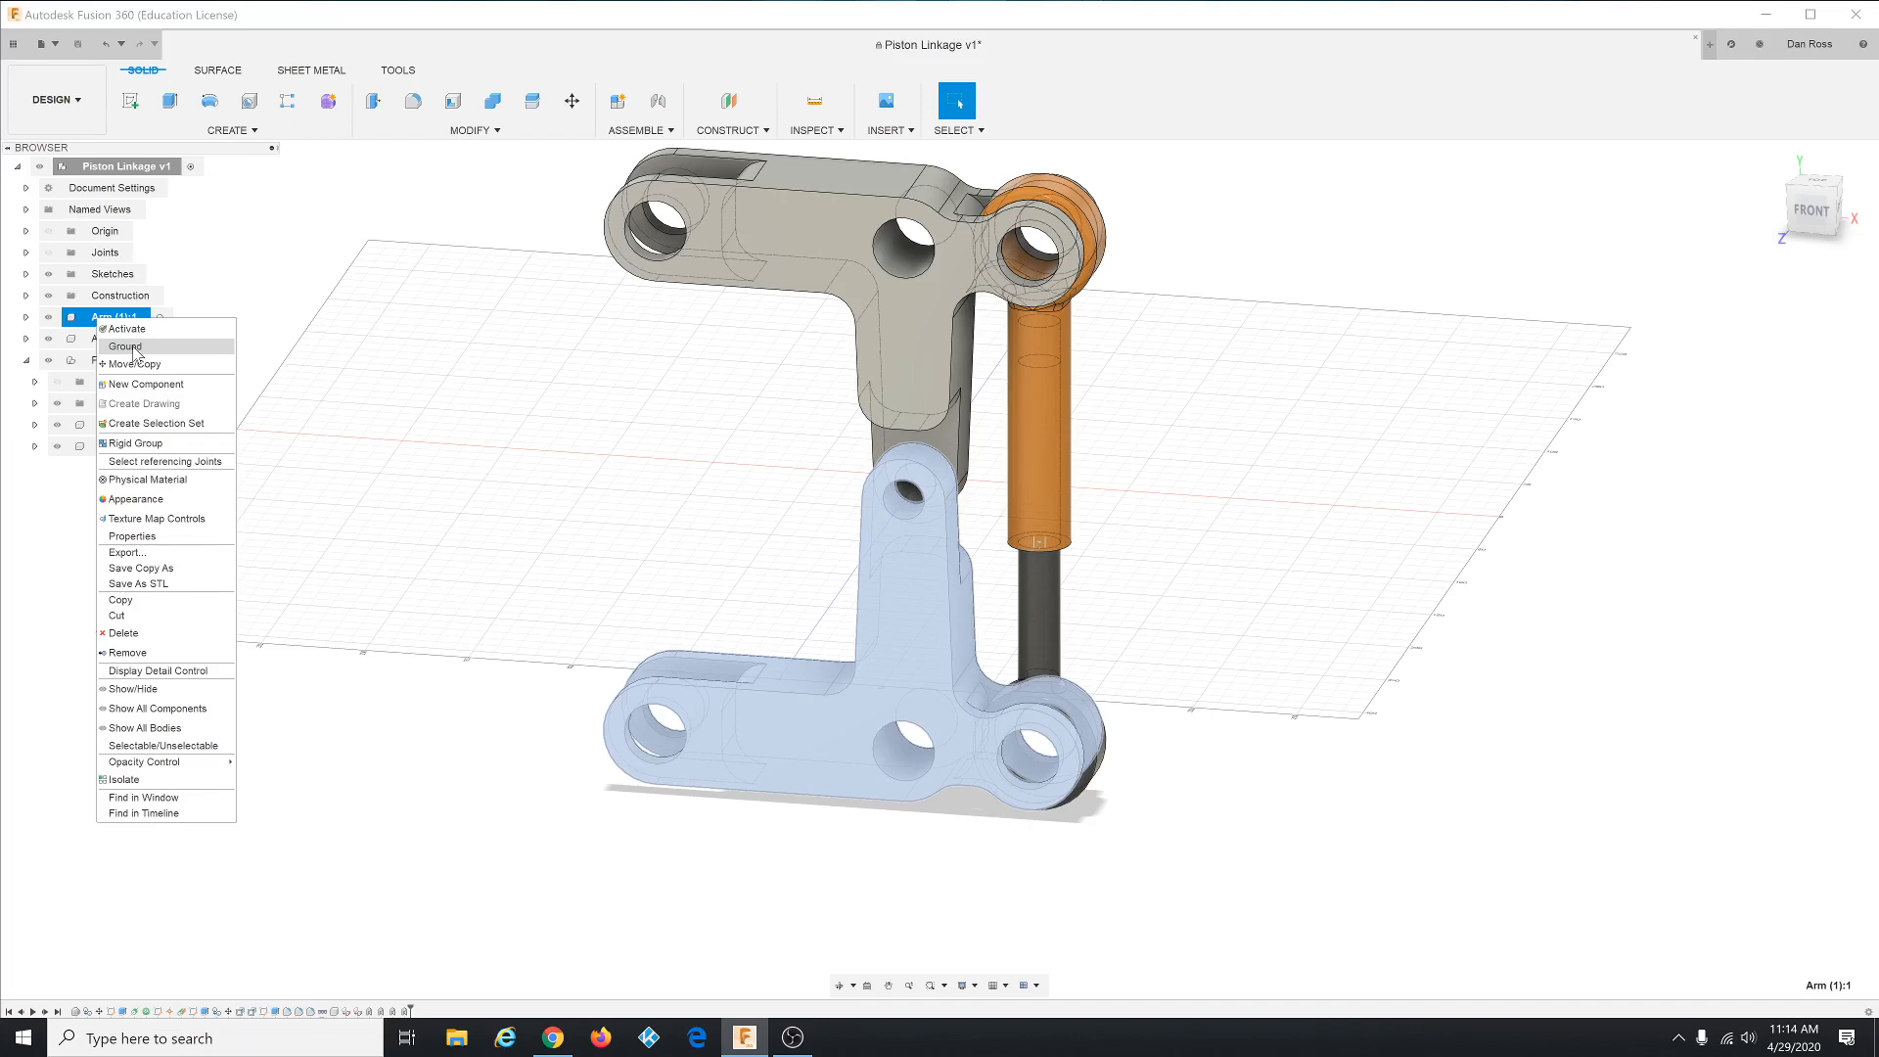
click(134, 348)
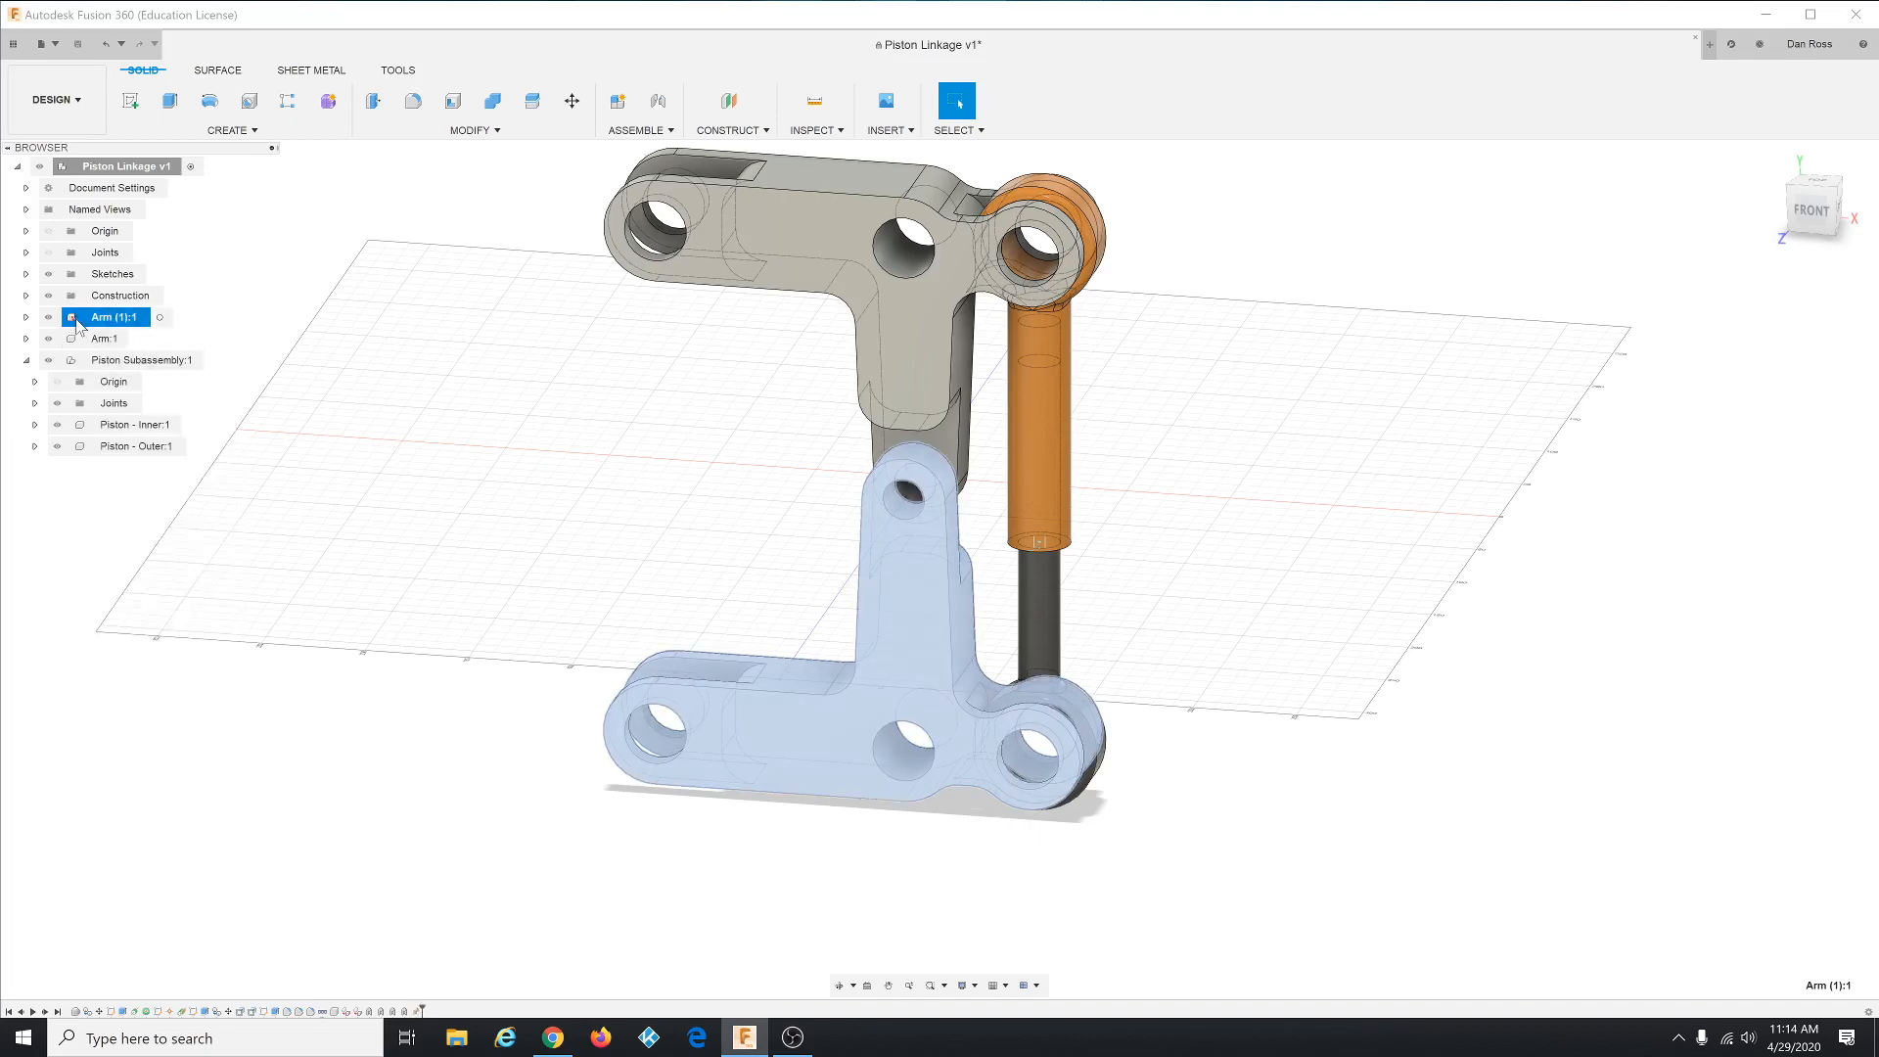
click(441, 398)
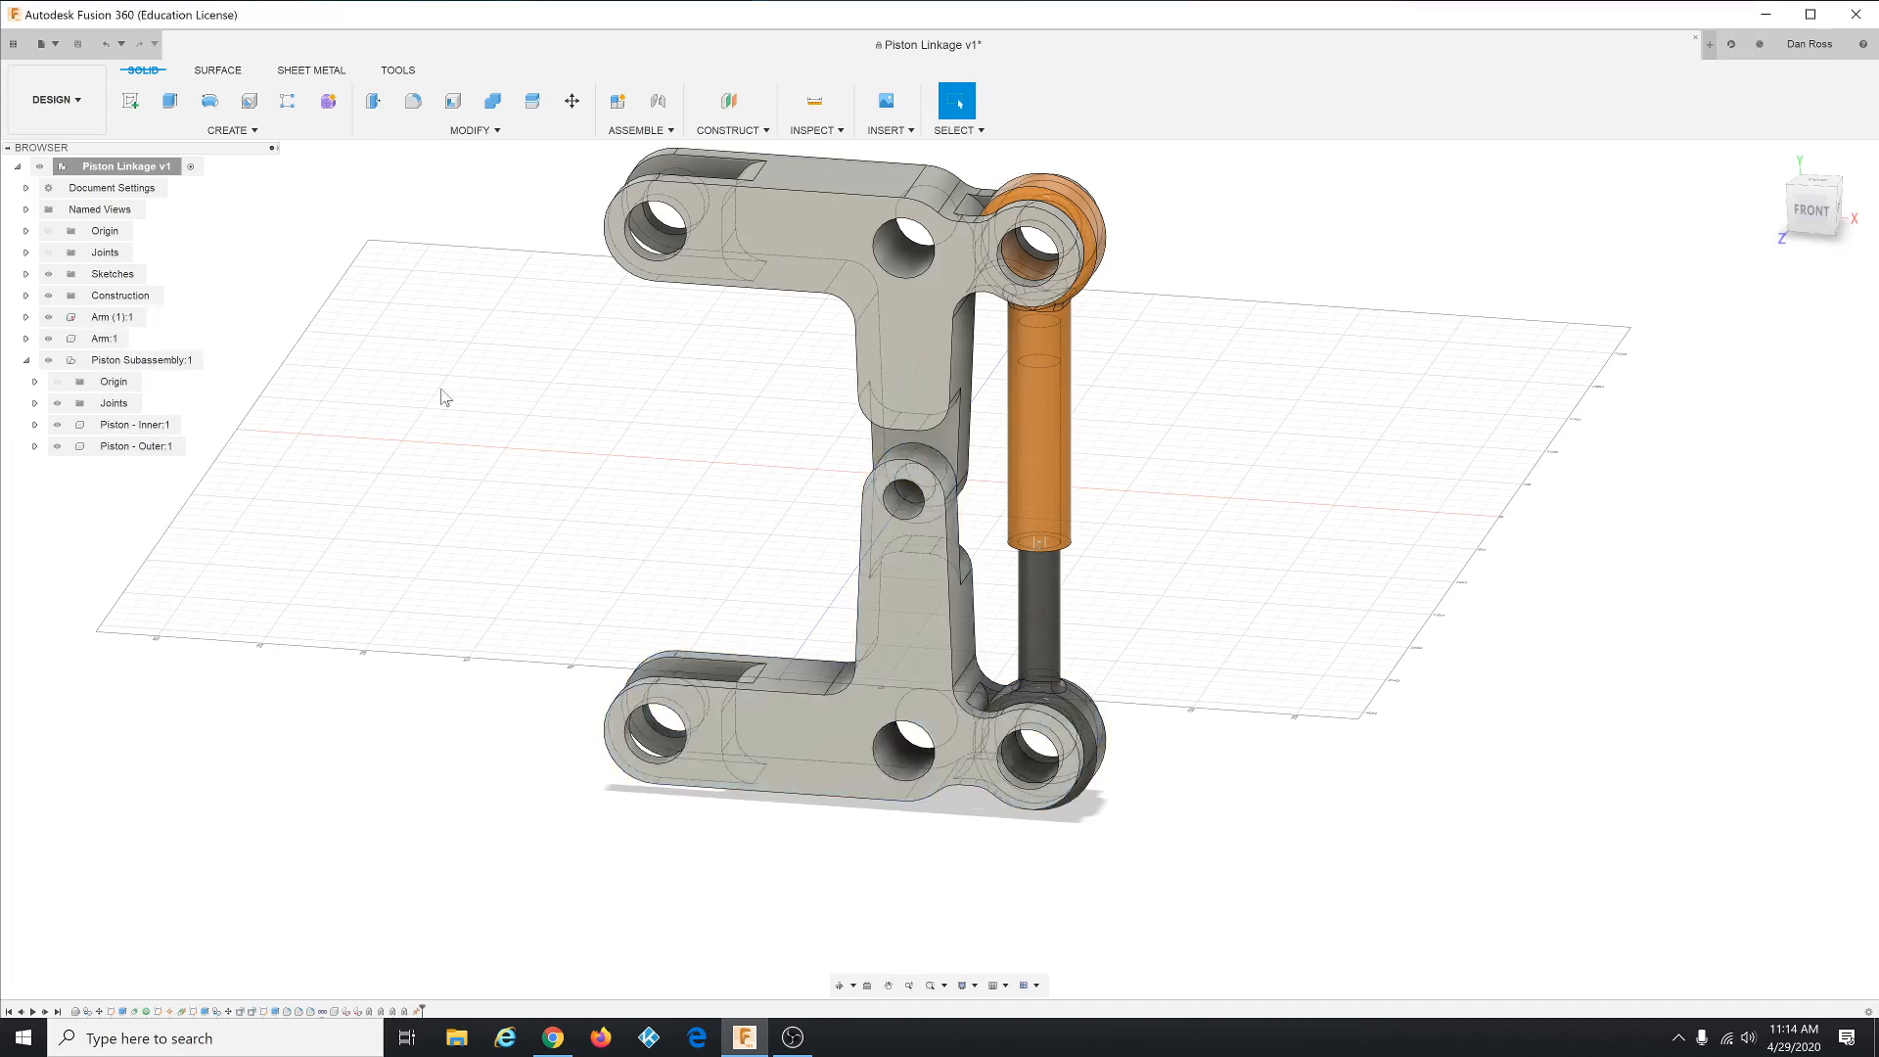
- Test the linkage's motion by swinging the upper arm, and revert the components to their original position
scroll(684, 503, down, 5)
drag(724, 339, 783, 366)
scroll(720, 384, up, 1)
scroll(742, 372, up, 1)
scroll(797, 372, up, 1)
scroll(850, 276, up, 3)
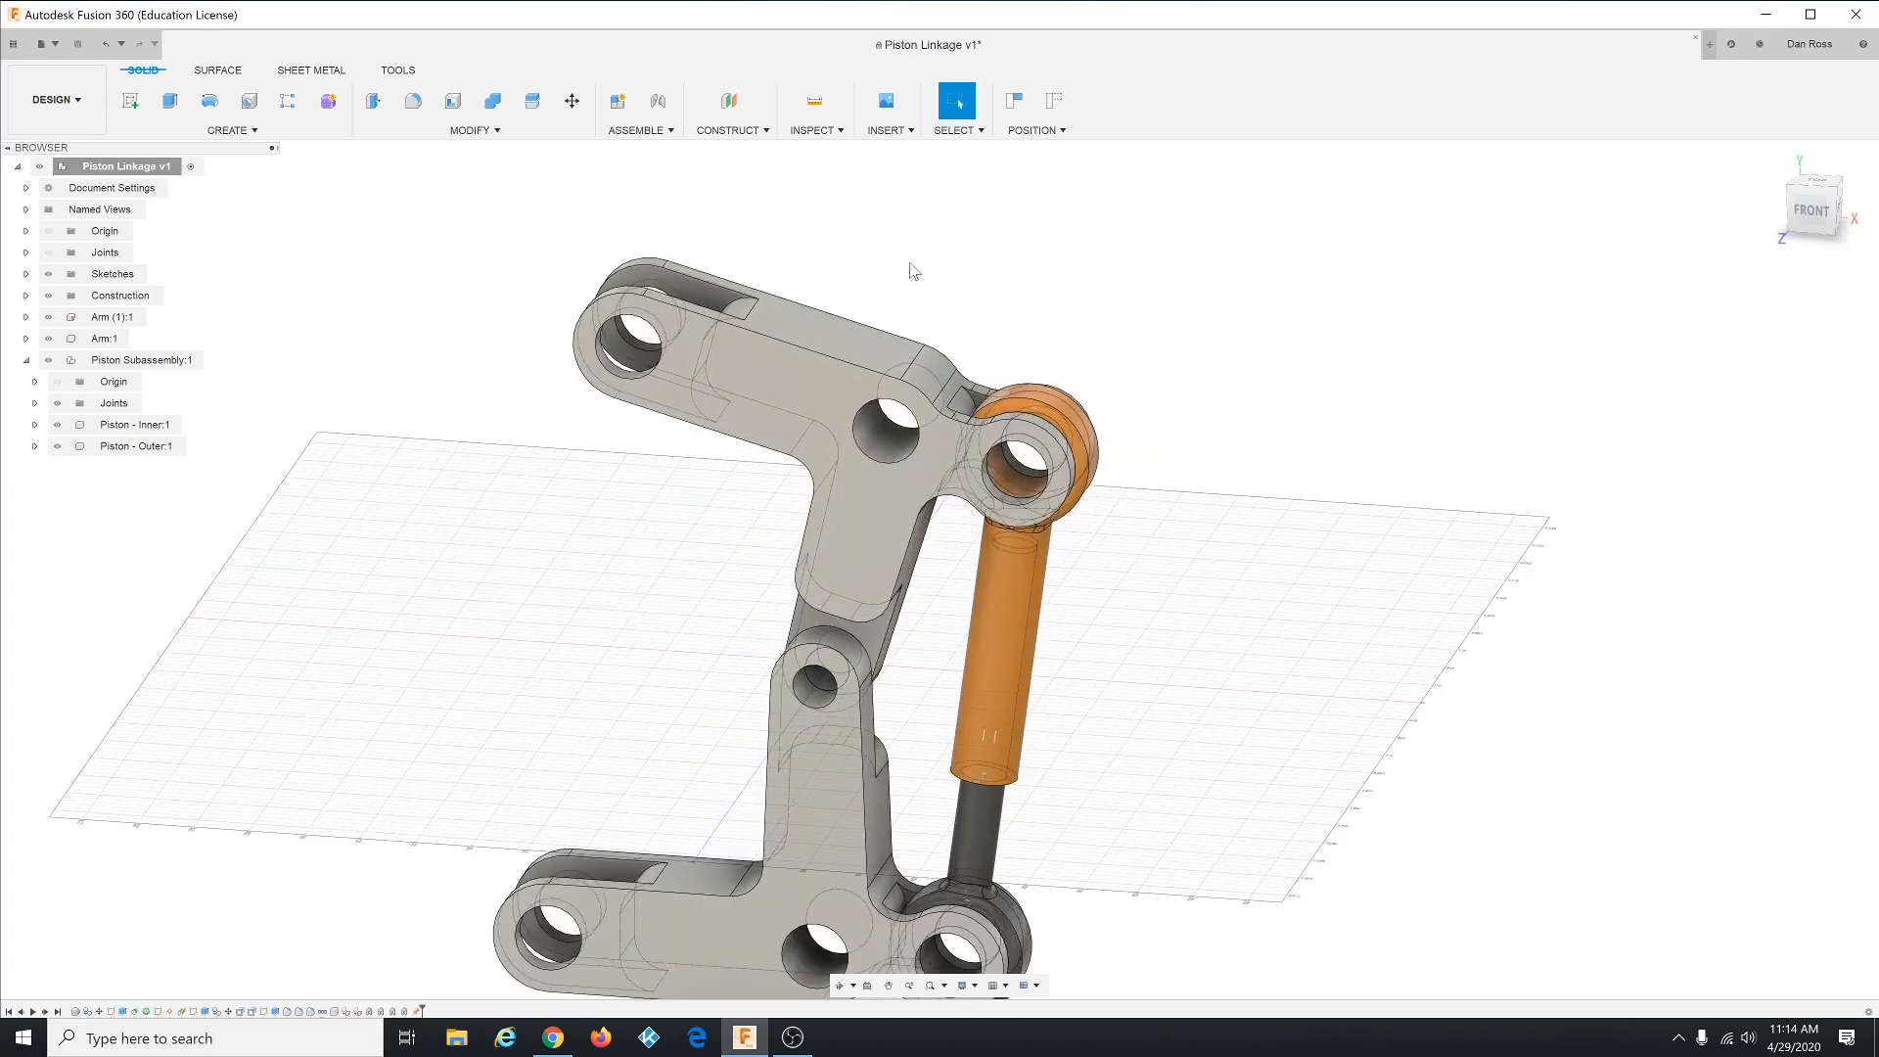
scroll(943, 239, down, 1)
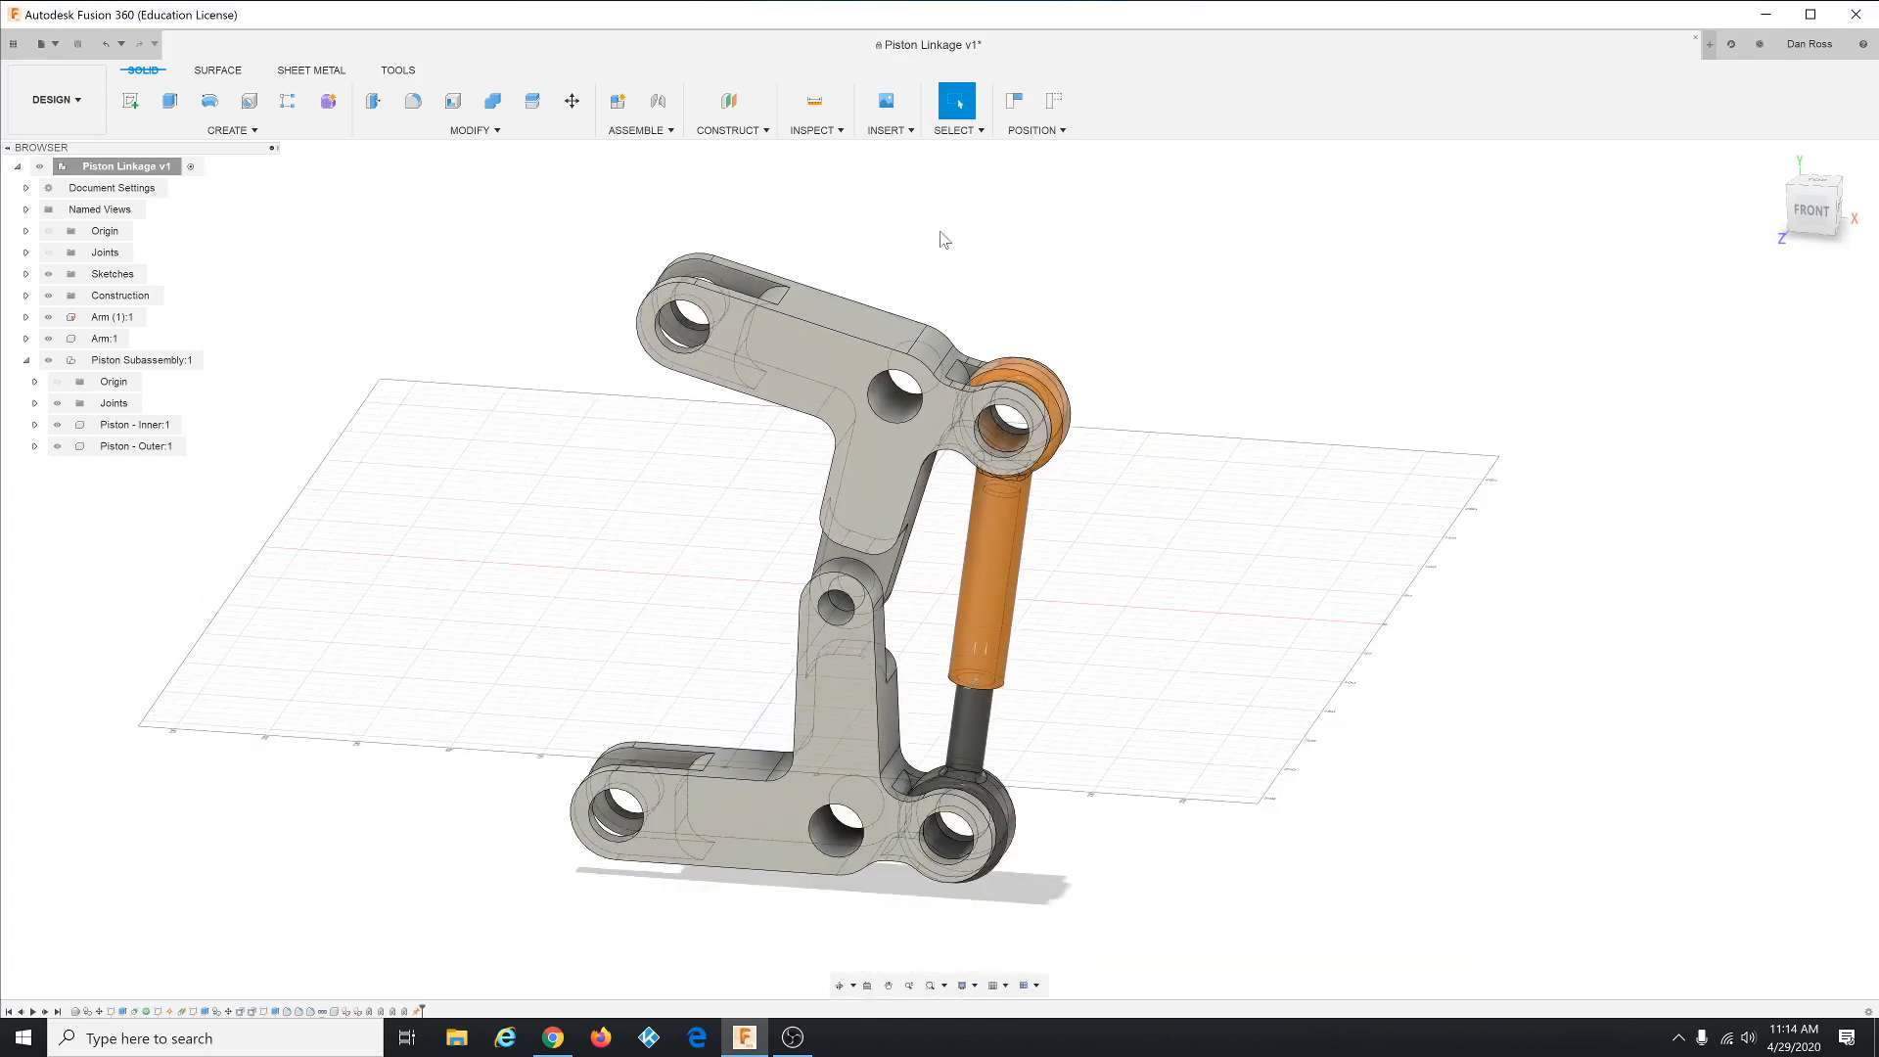
click(1055, 108)
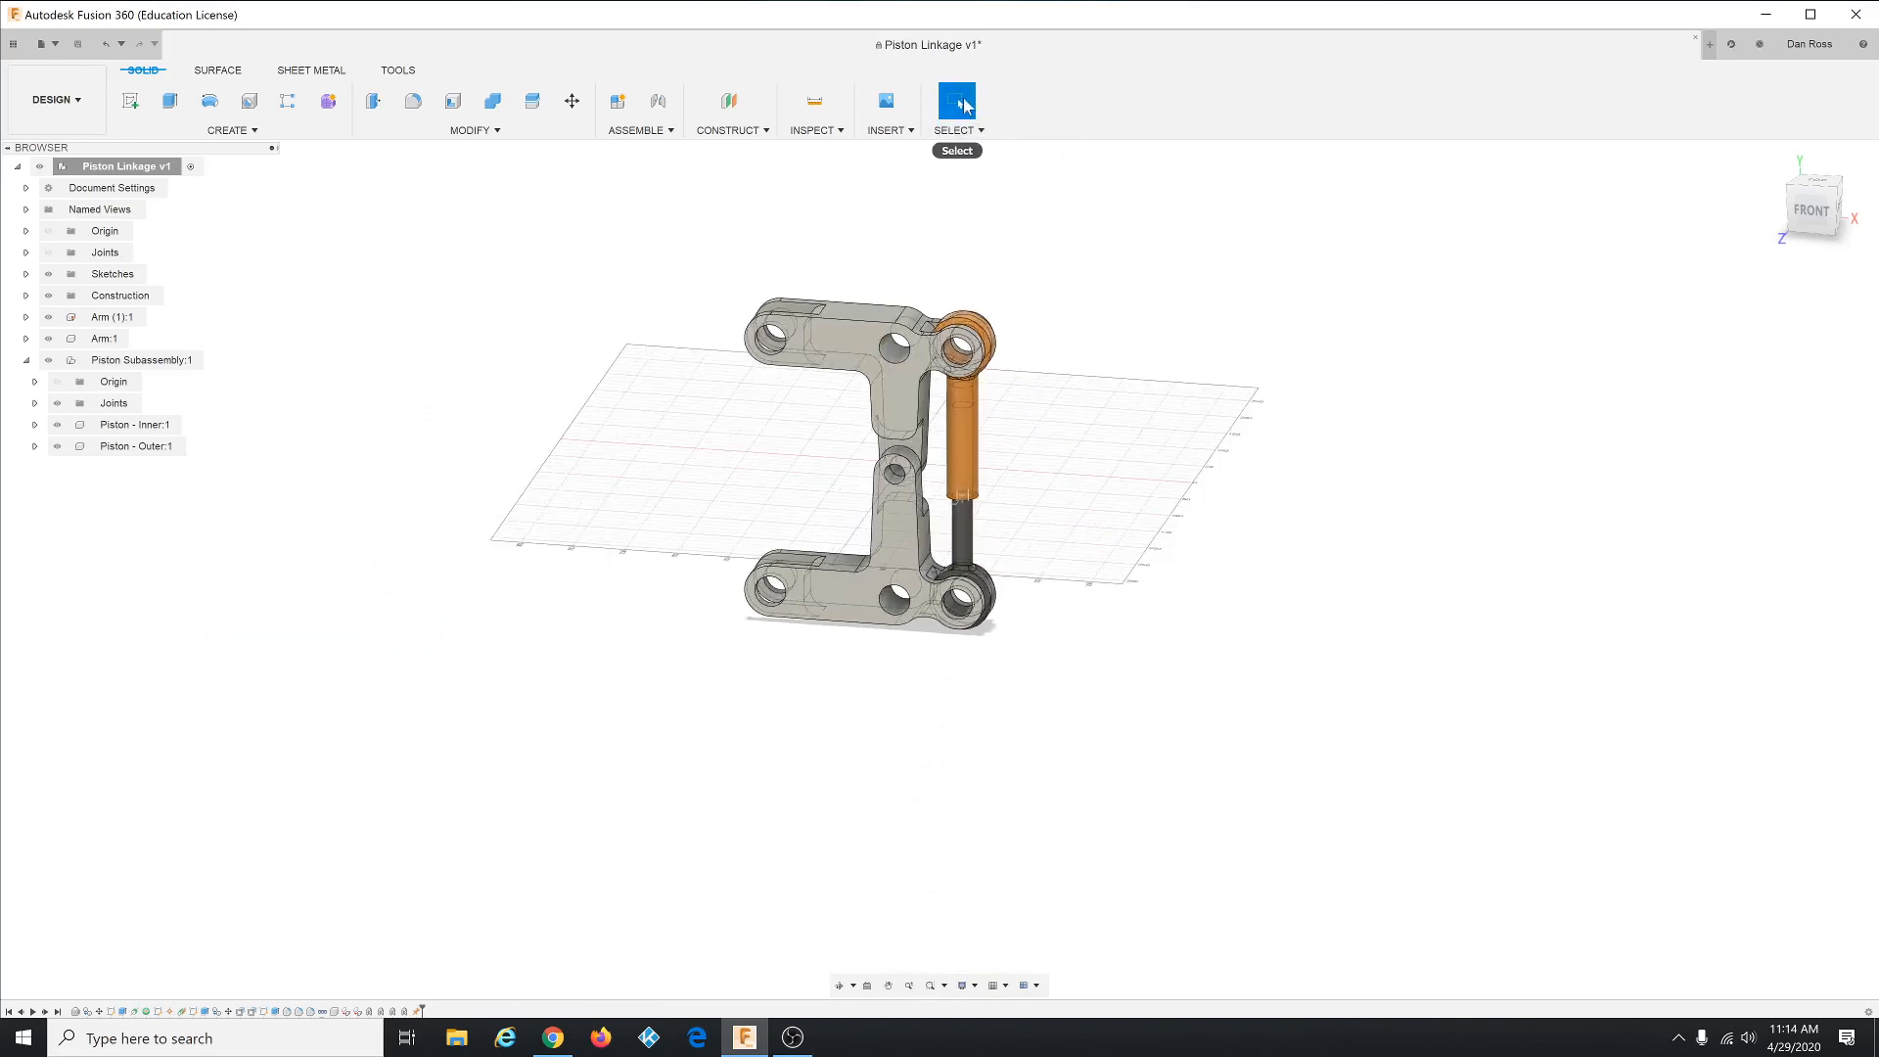
shift+middle_drag(827, 504, 584, 469)
key(Escape)
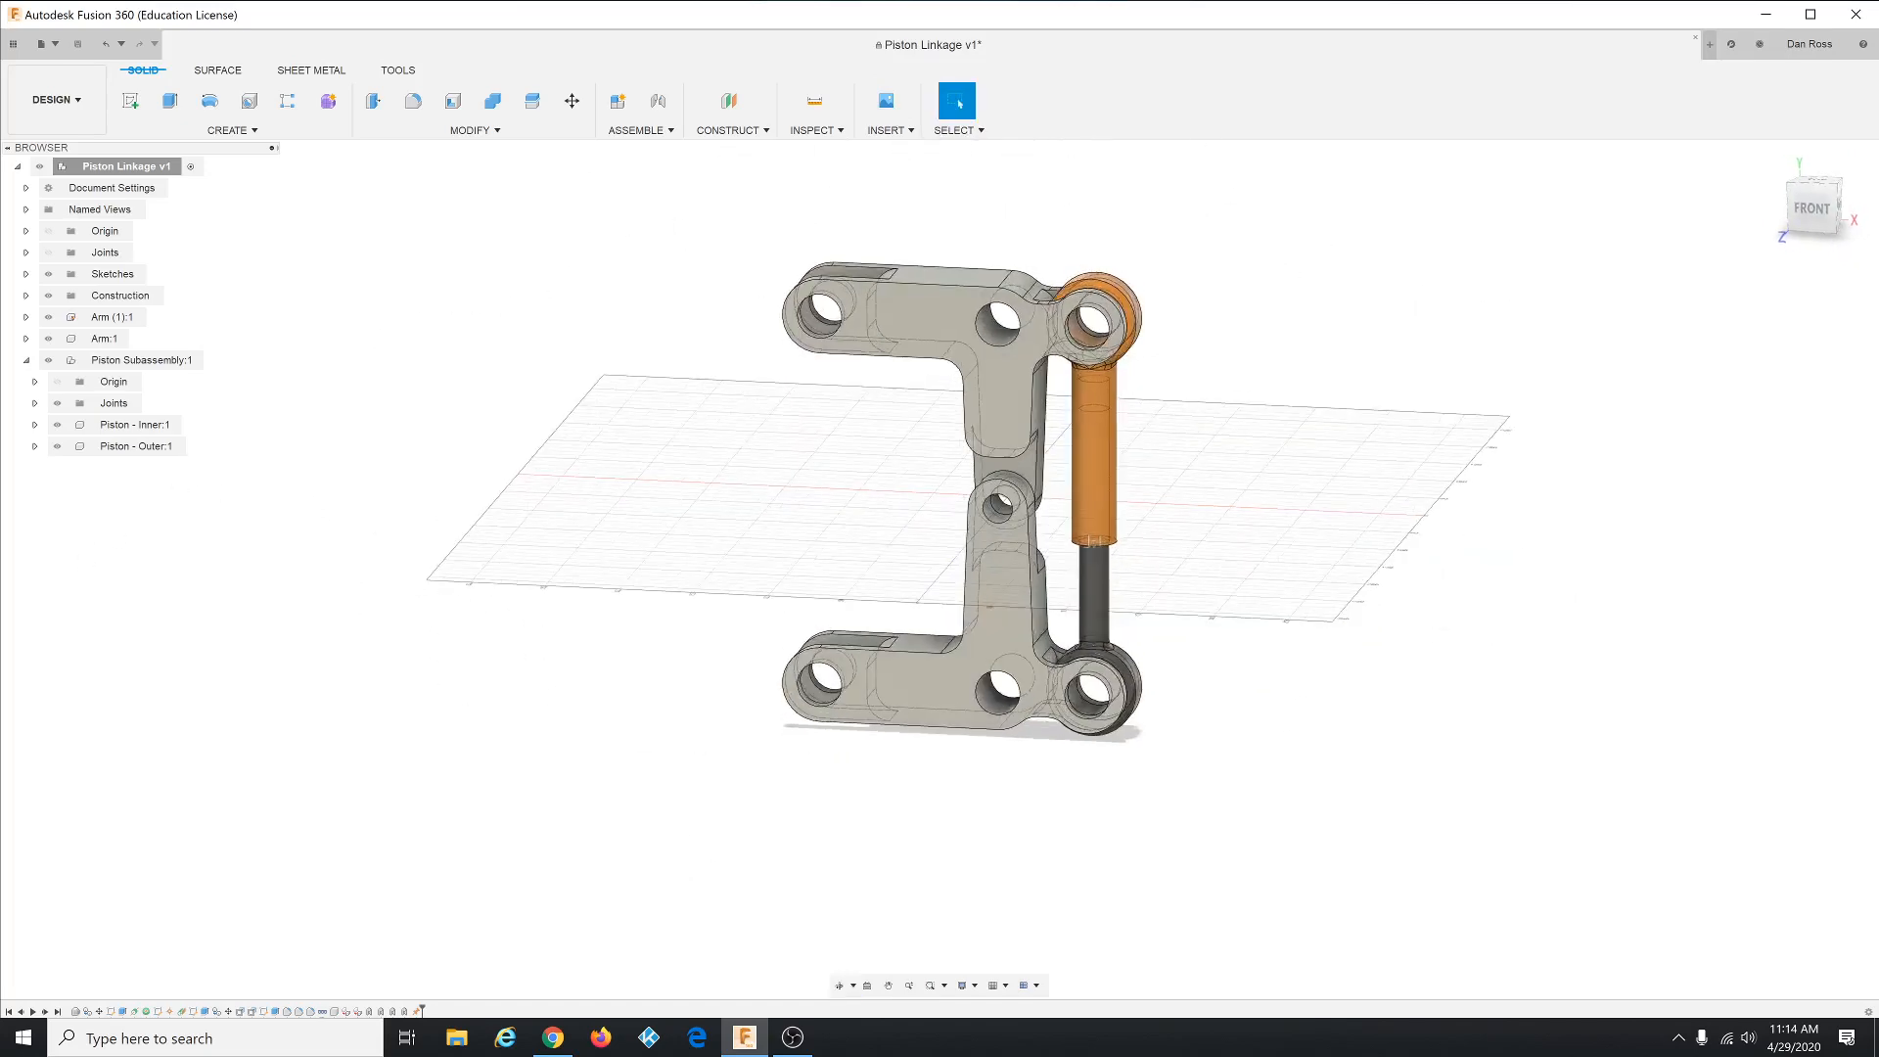
key(alt+Tab)
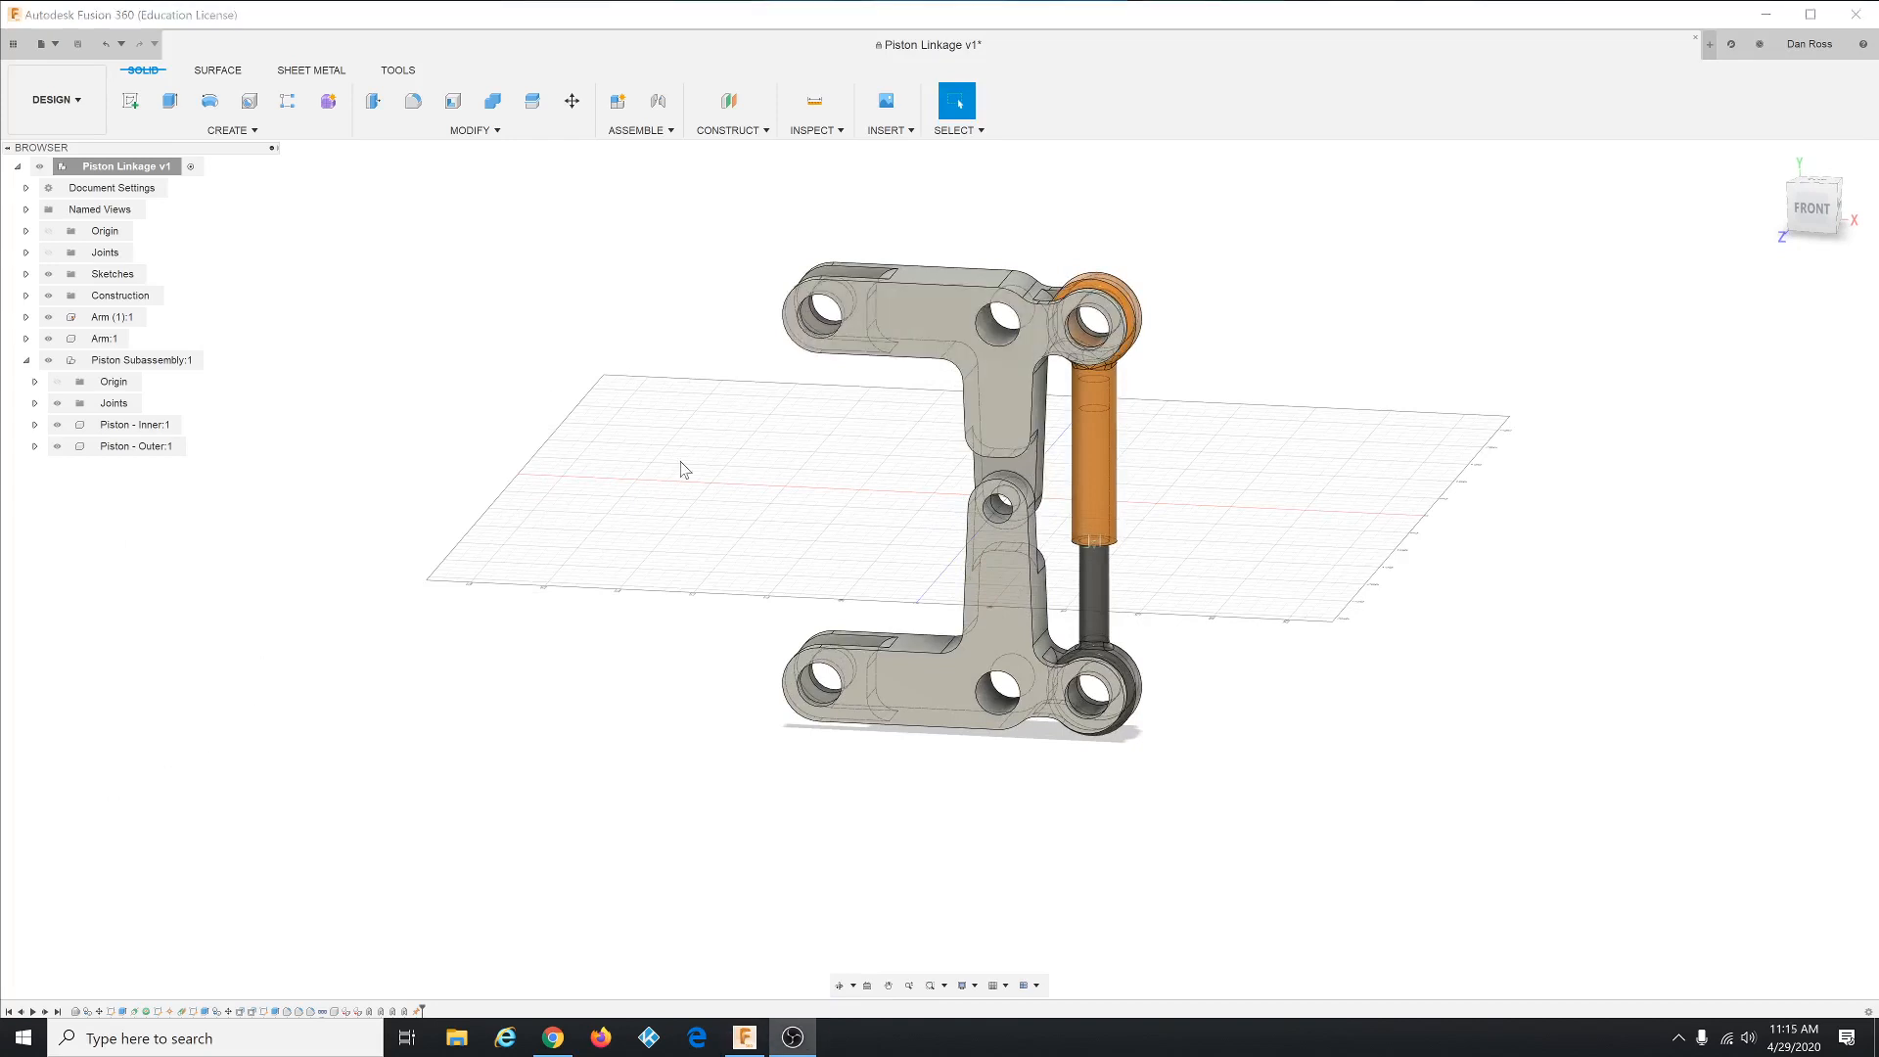
mouse_move(852, 551)
shift+middle_down()
mouse_move(868, 532)
mouse_move(852, 538)
shift+middle_up()
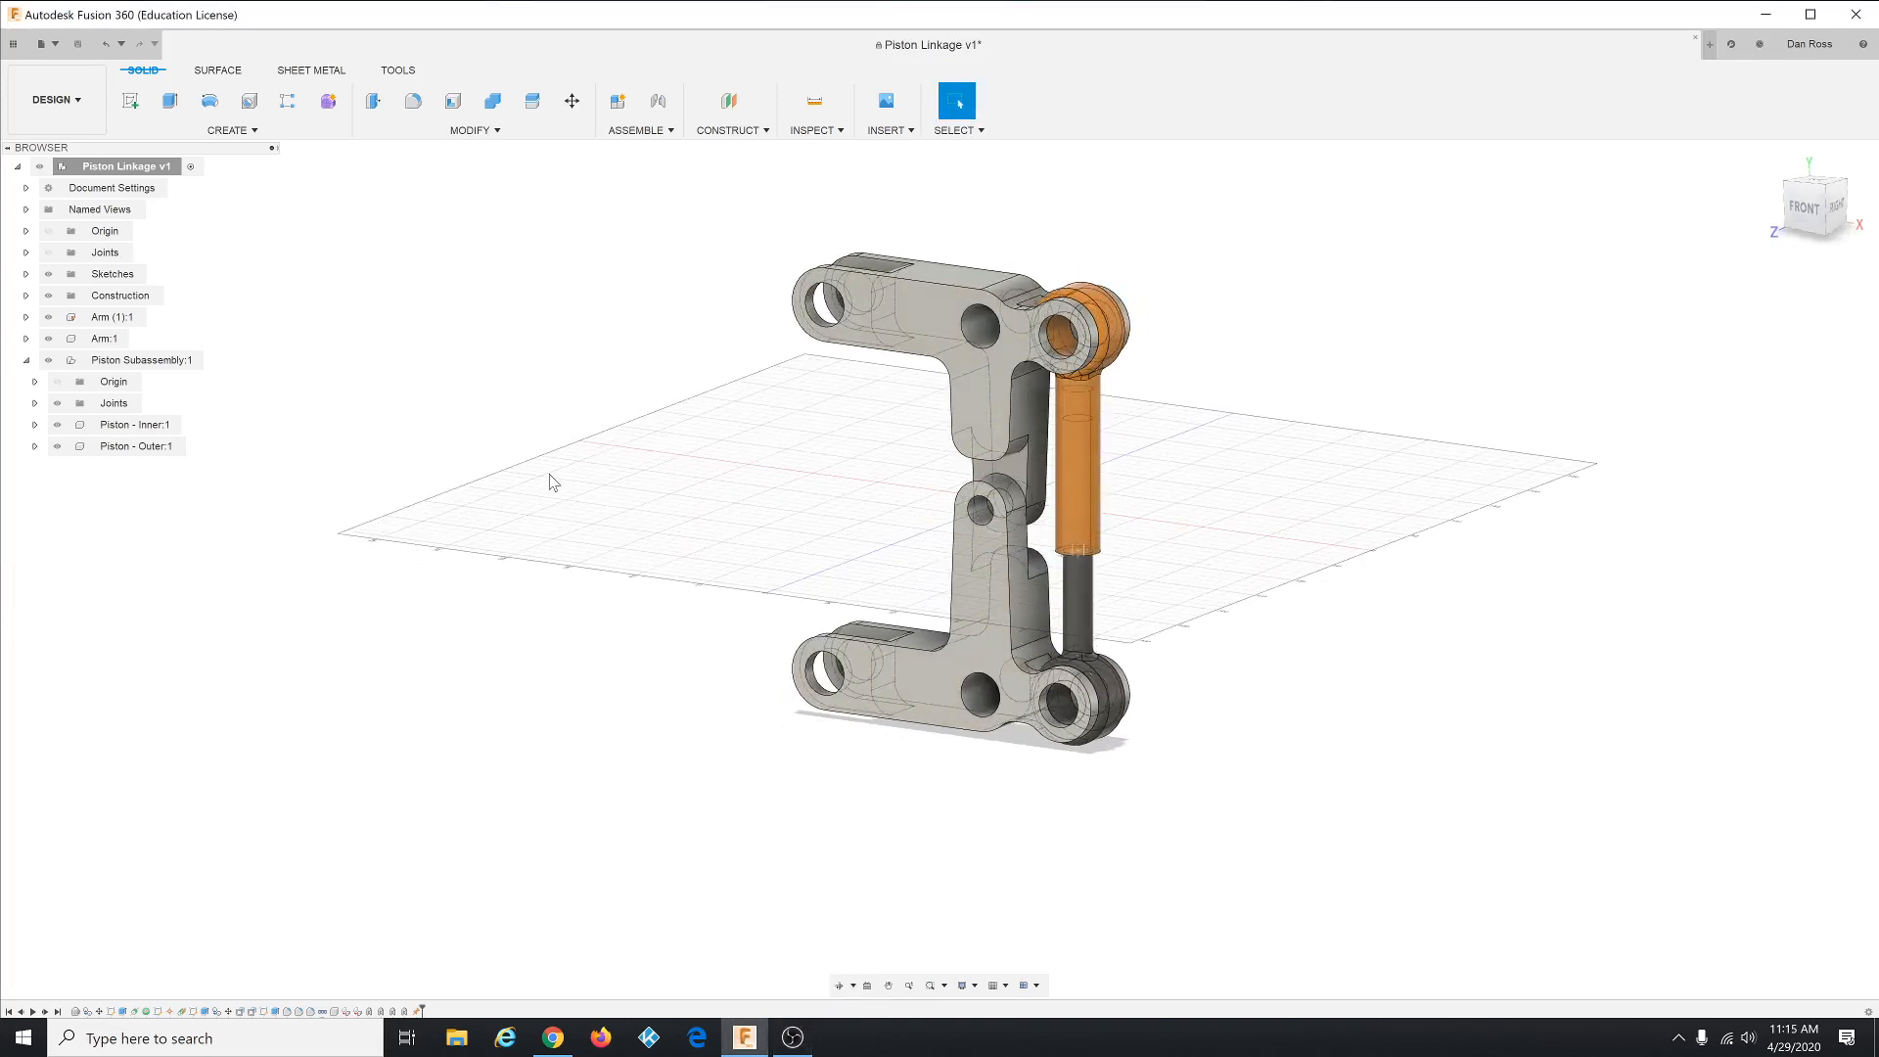
- Examine which holes the top-level revolute joints Rev6, Rev7 and Rev8 connect in the Piston Linkage assembly
click(84, 169)
click(137, 168)
click(27, 253)
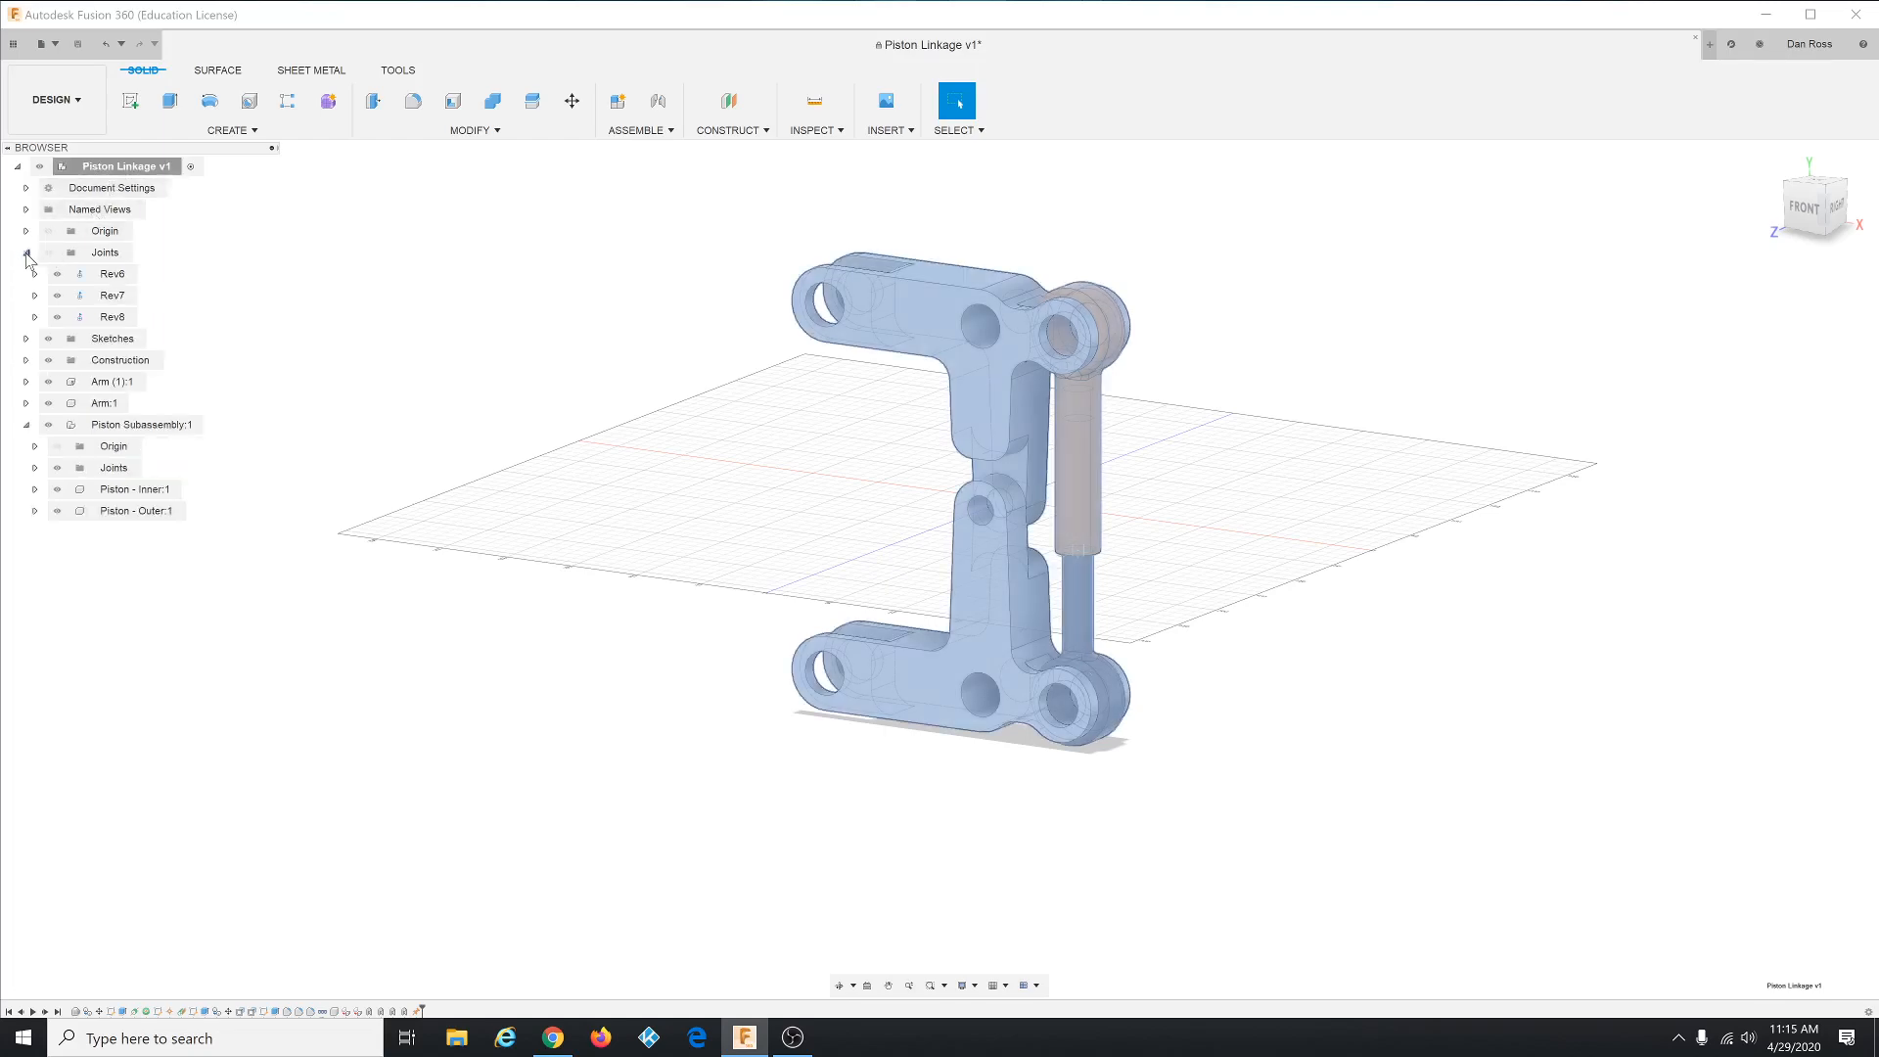
click(115, 275)
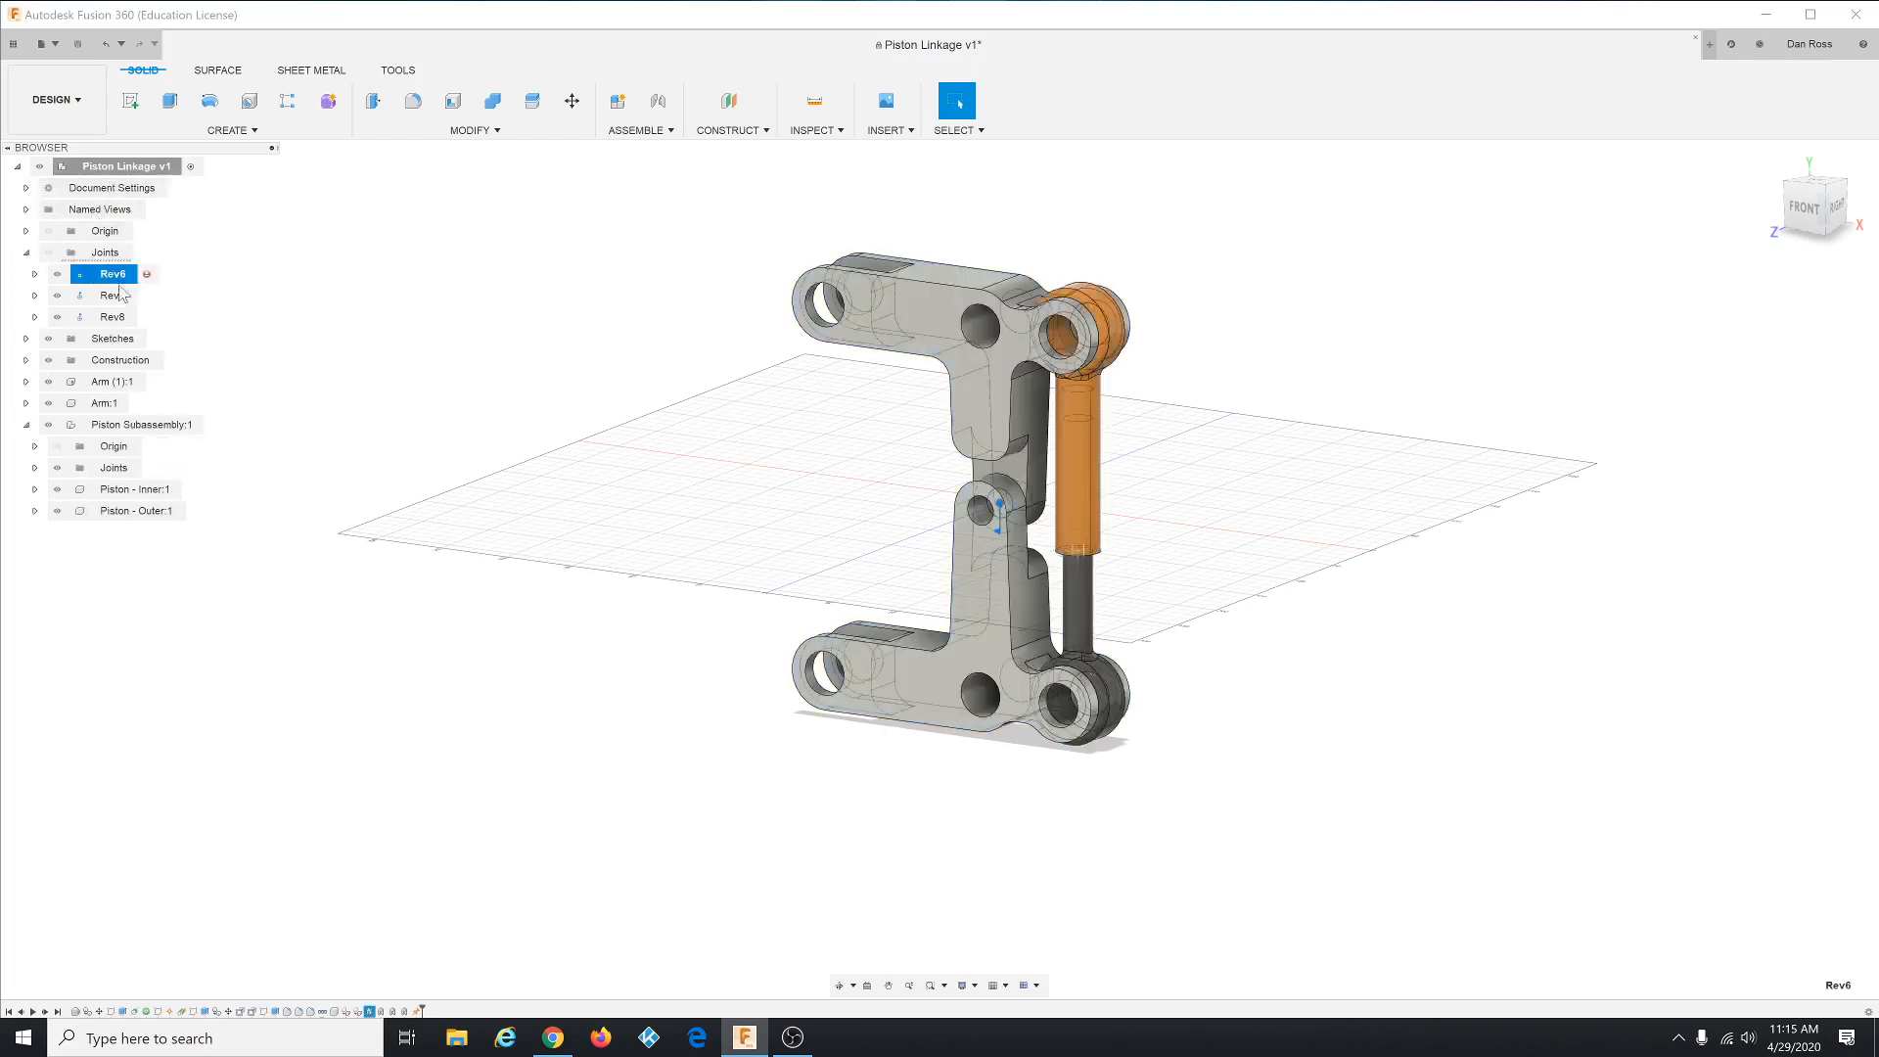
click(123, 298)
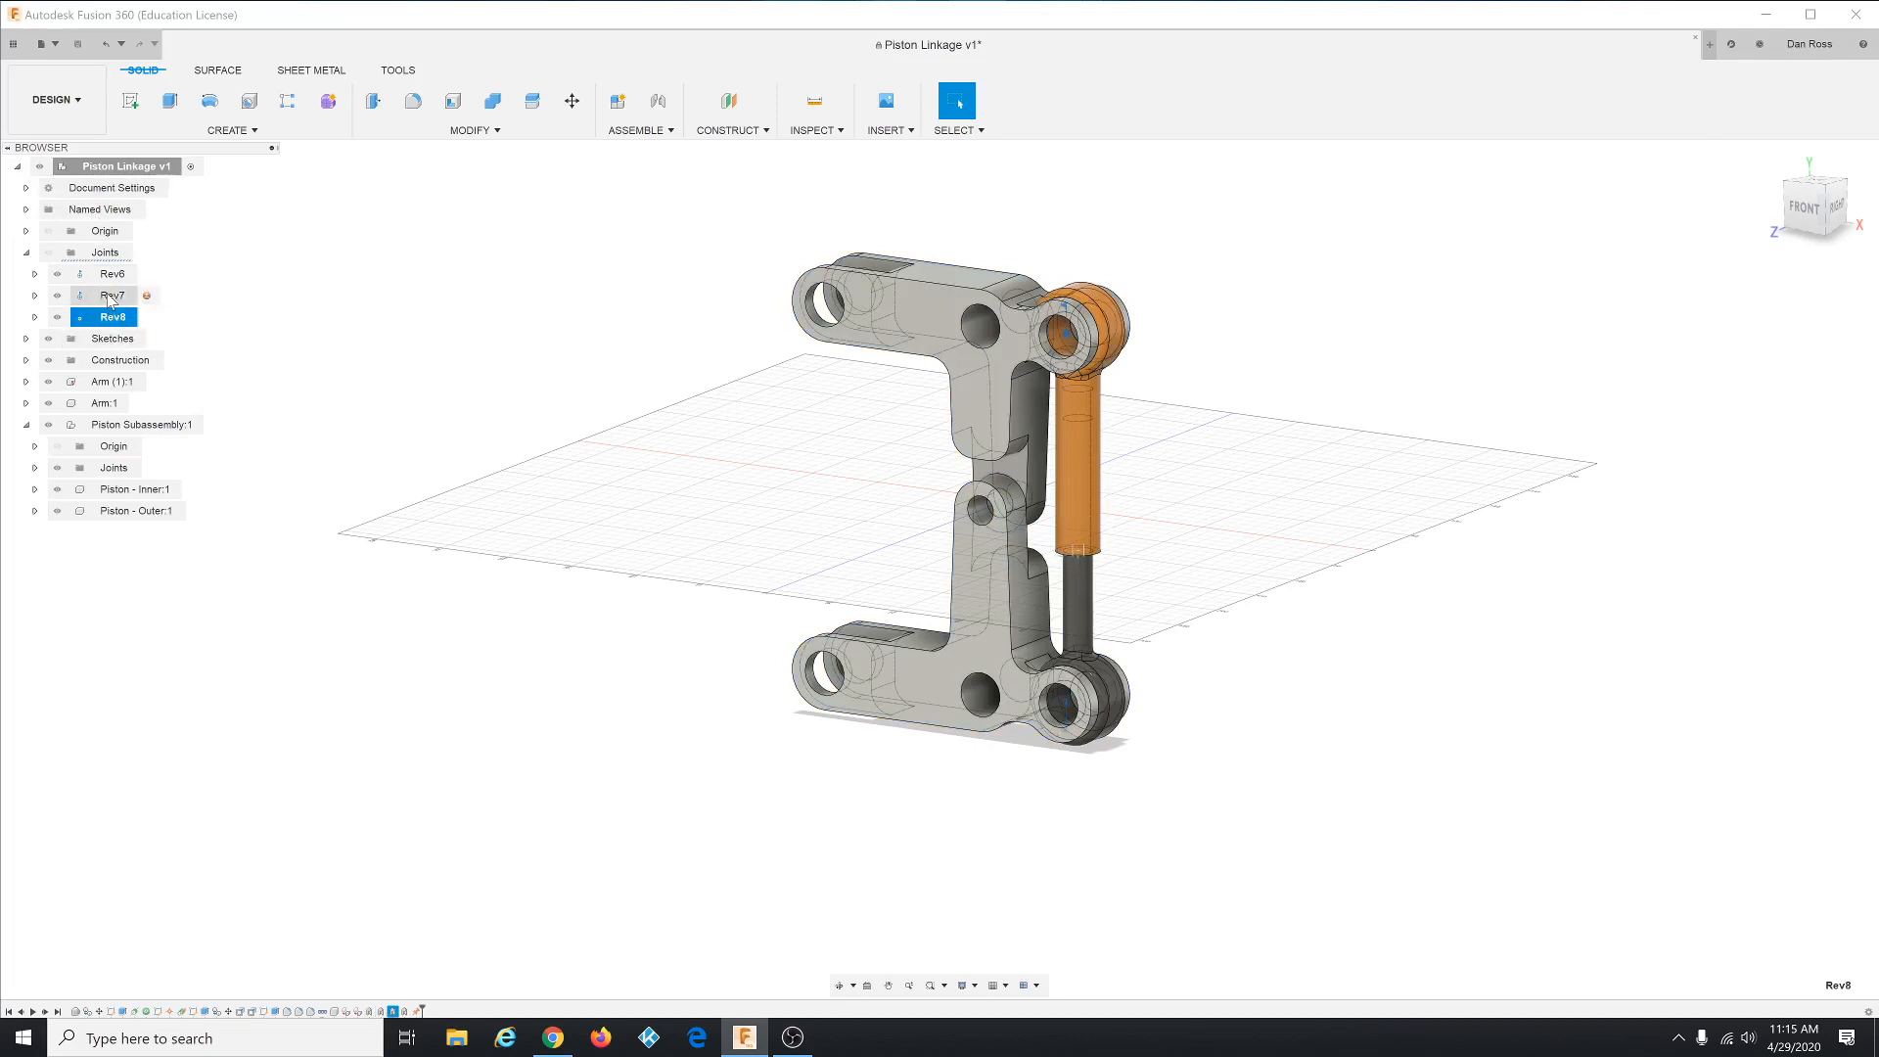
click(109, 298)
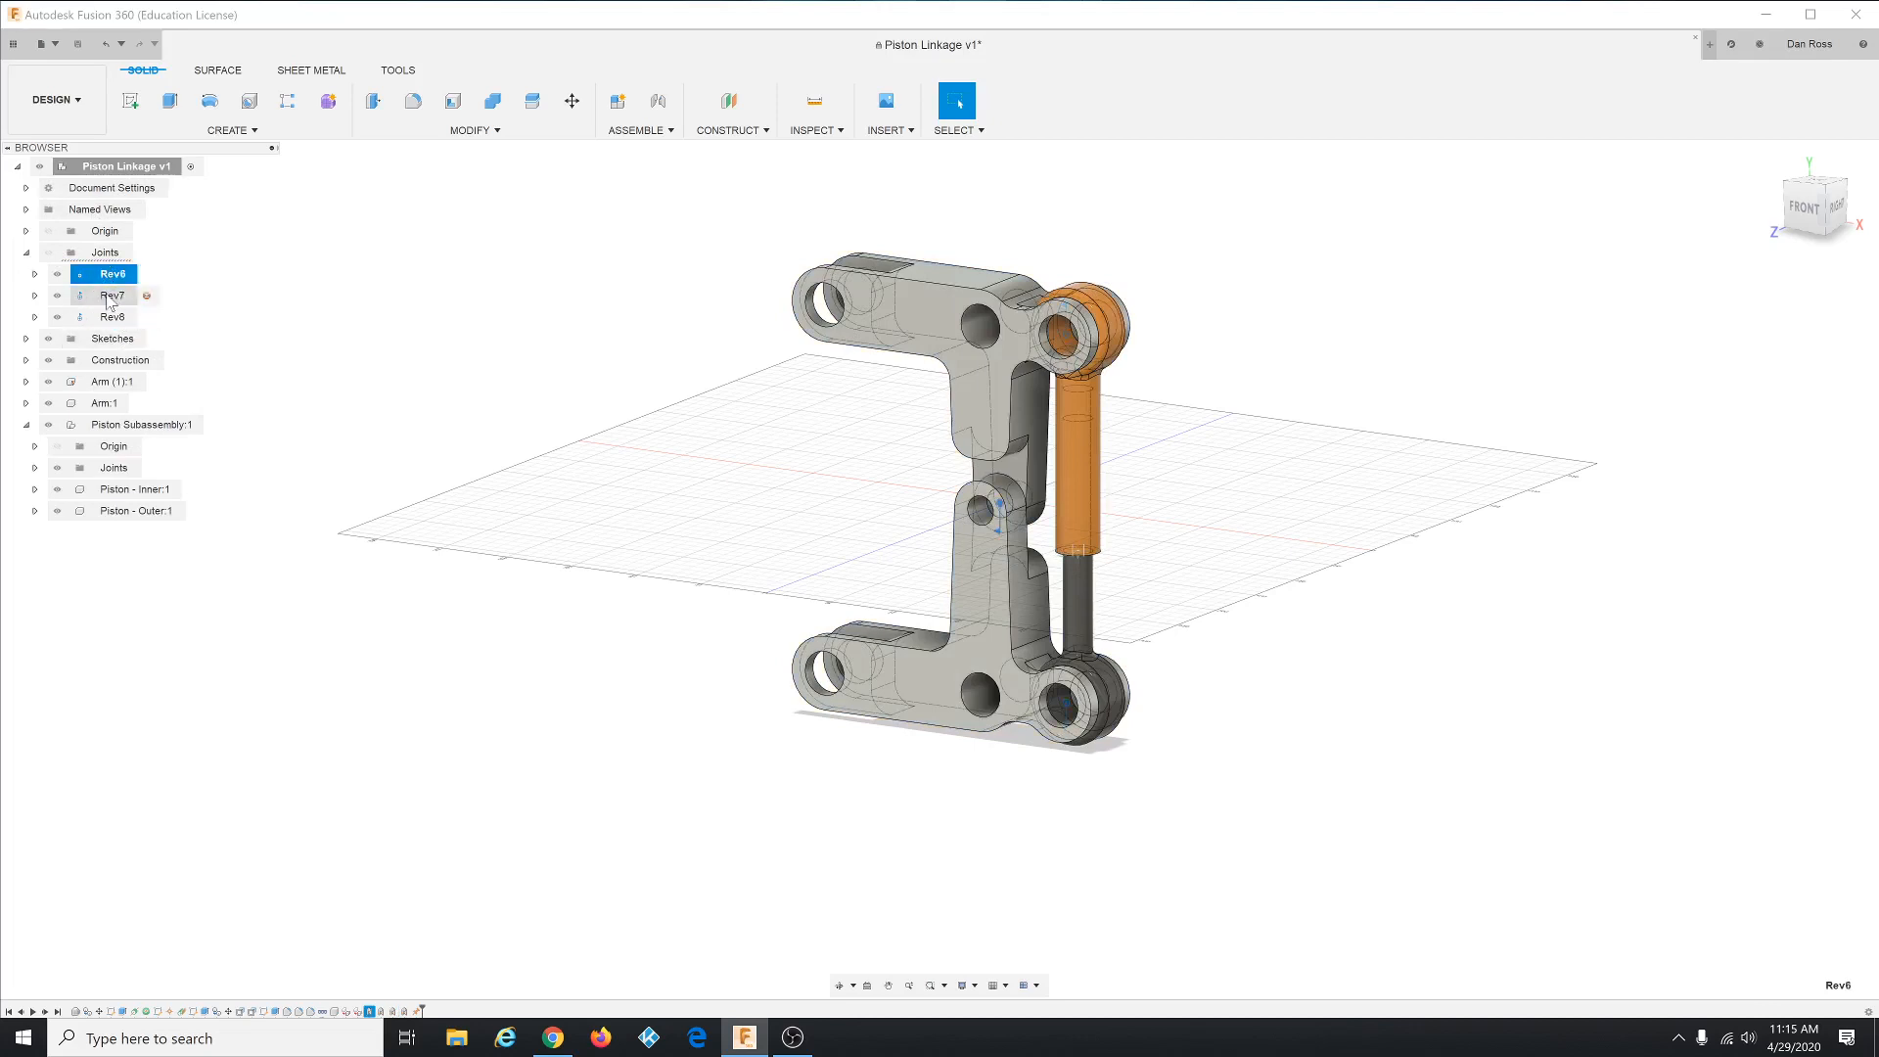
click(110, 282)
click(114, 302)
click(115, 320)
click(112, 300)
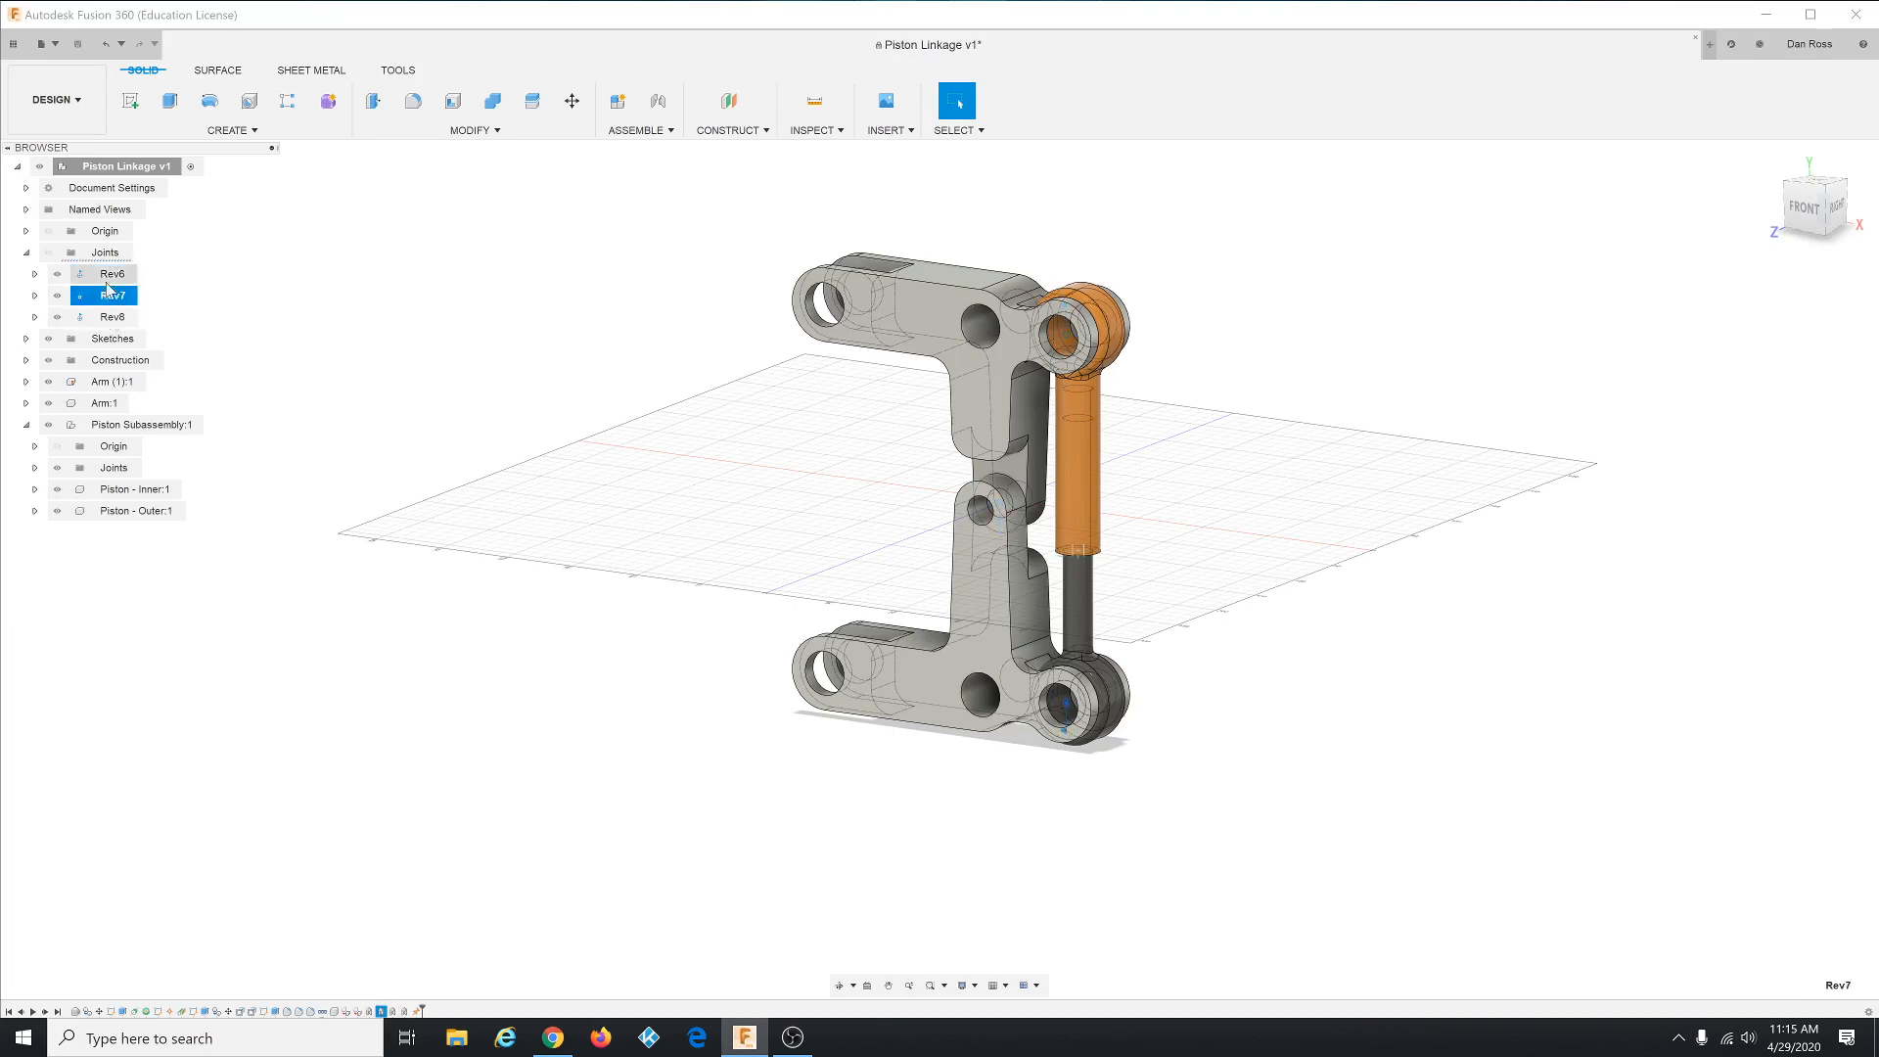
click(109, 283)
click(114, 301)
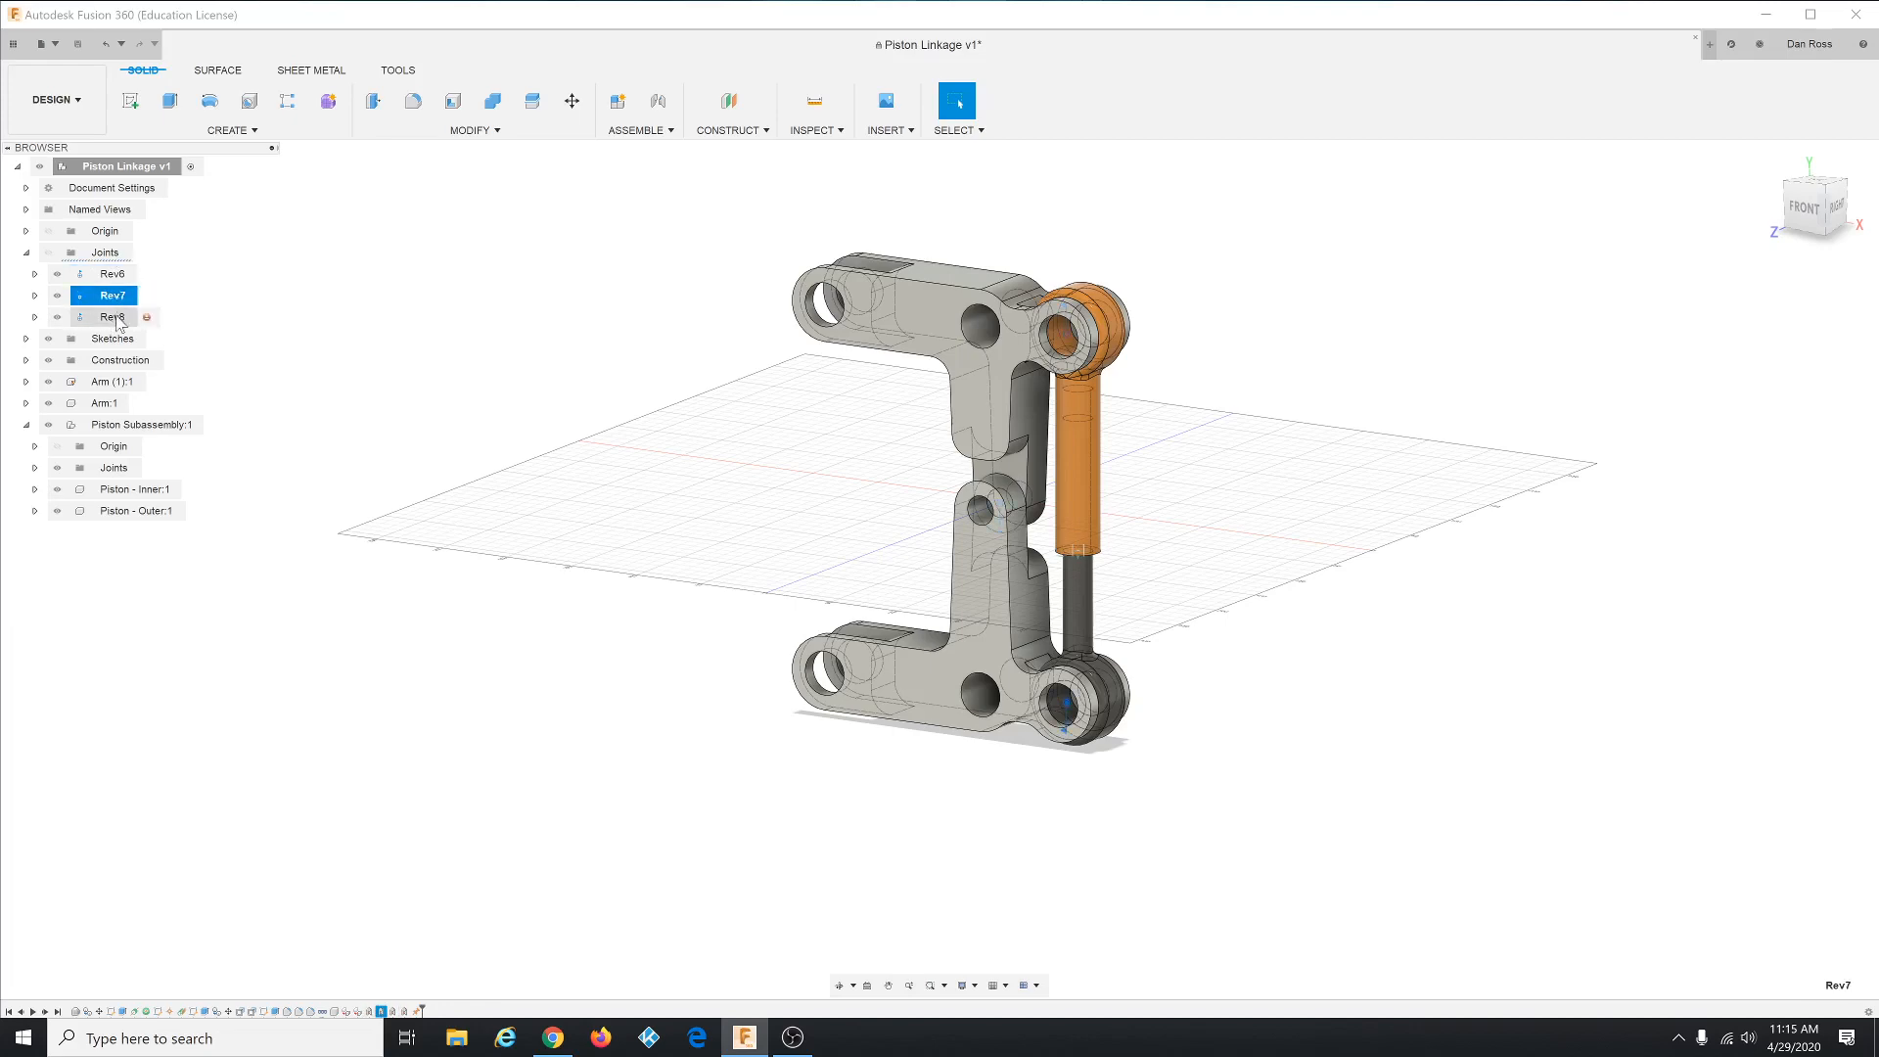
click(117, 321)
click(115, 300)
click(112, 281)
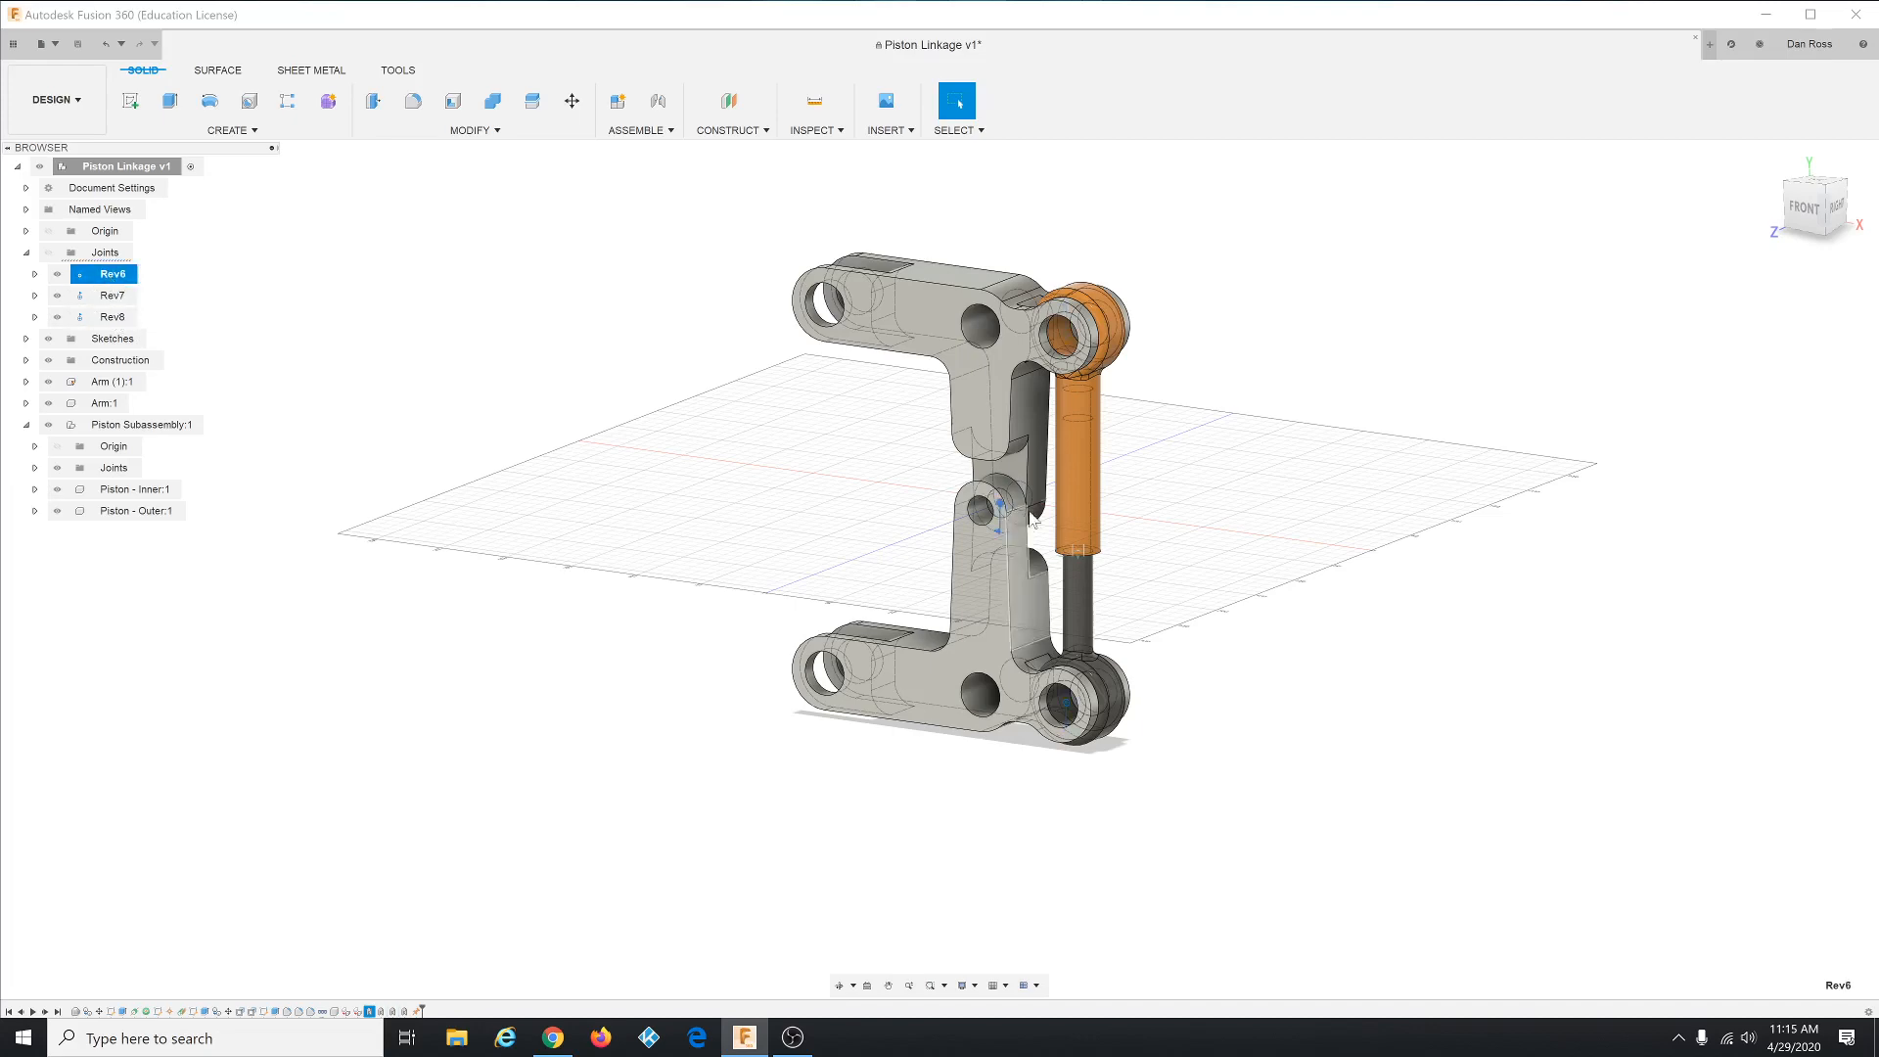
click(107, 299)
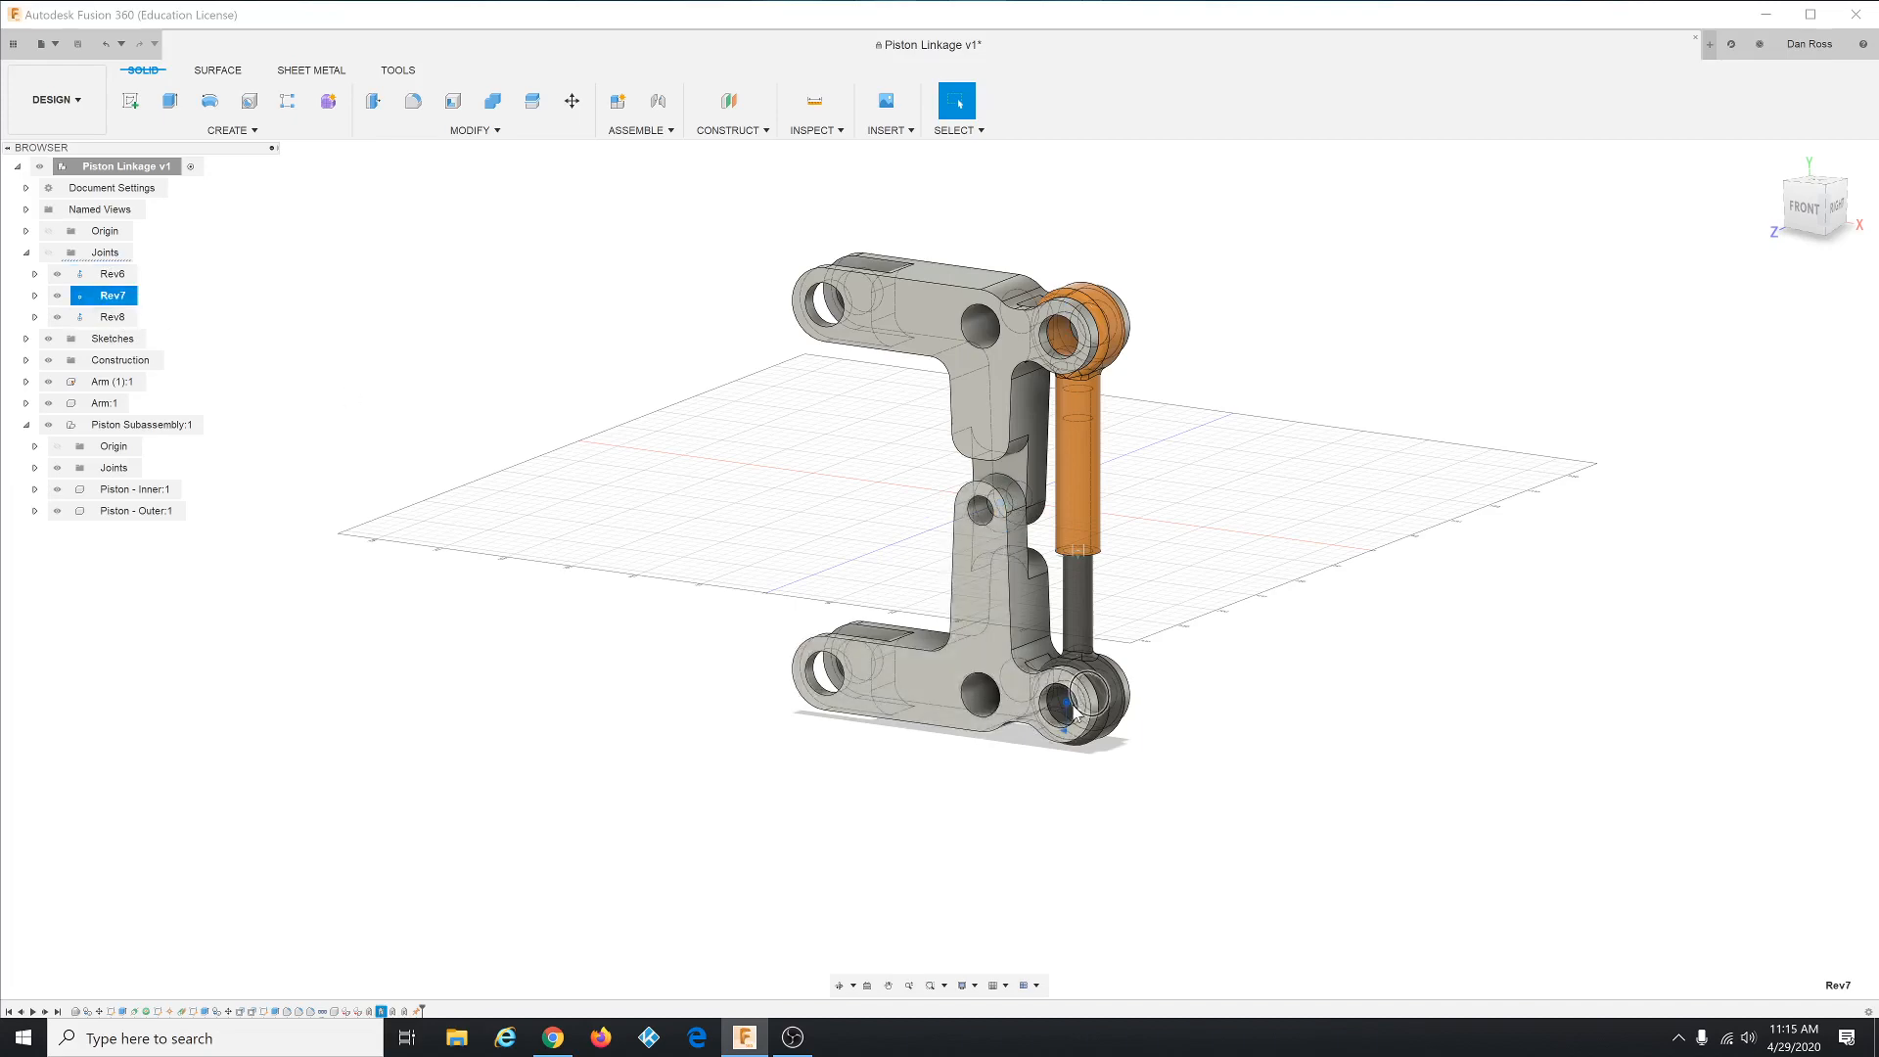
click(114, 318)
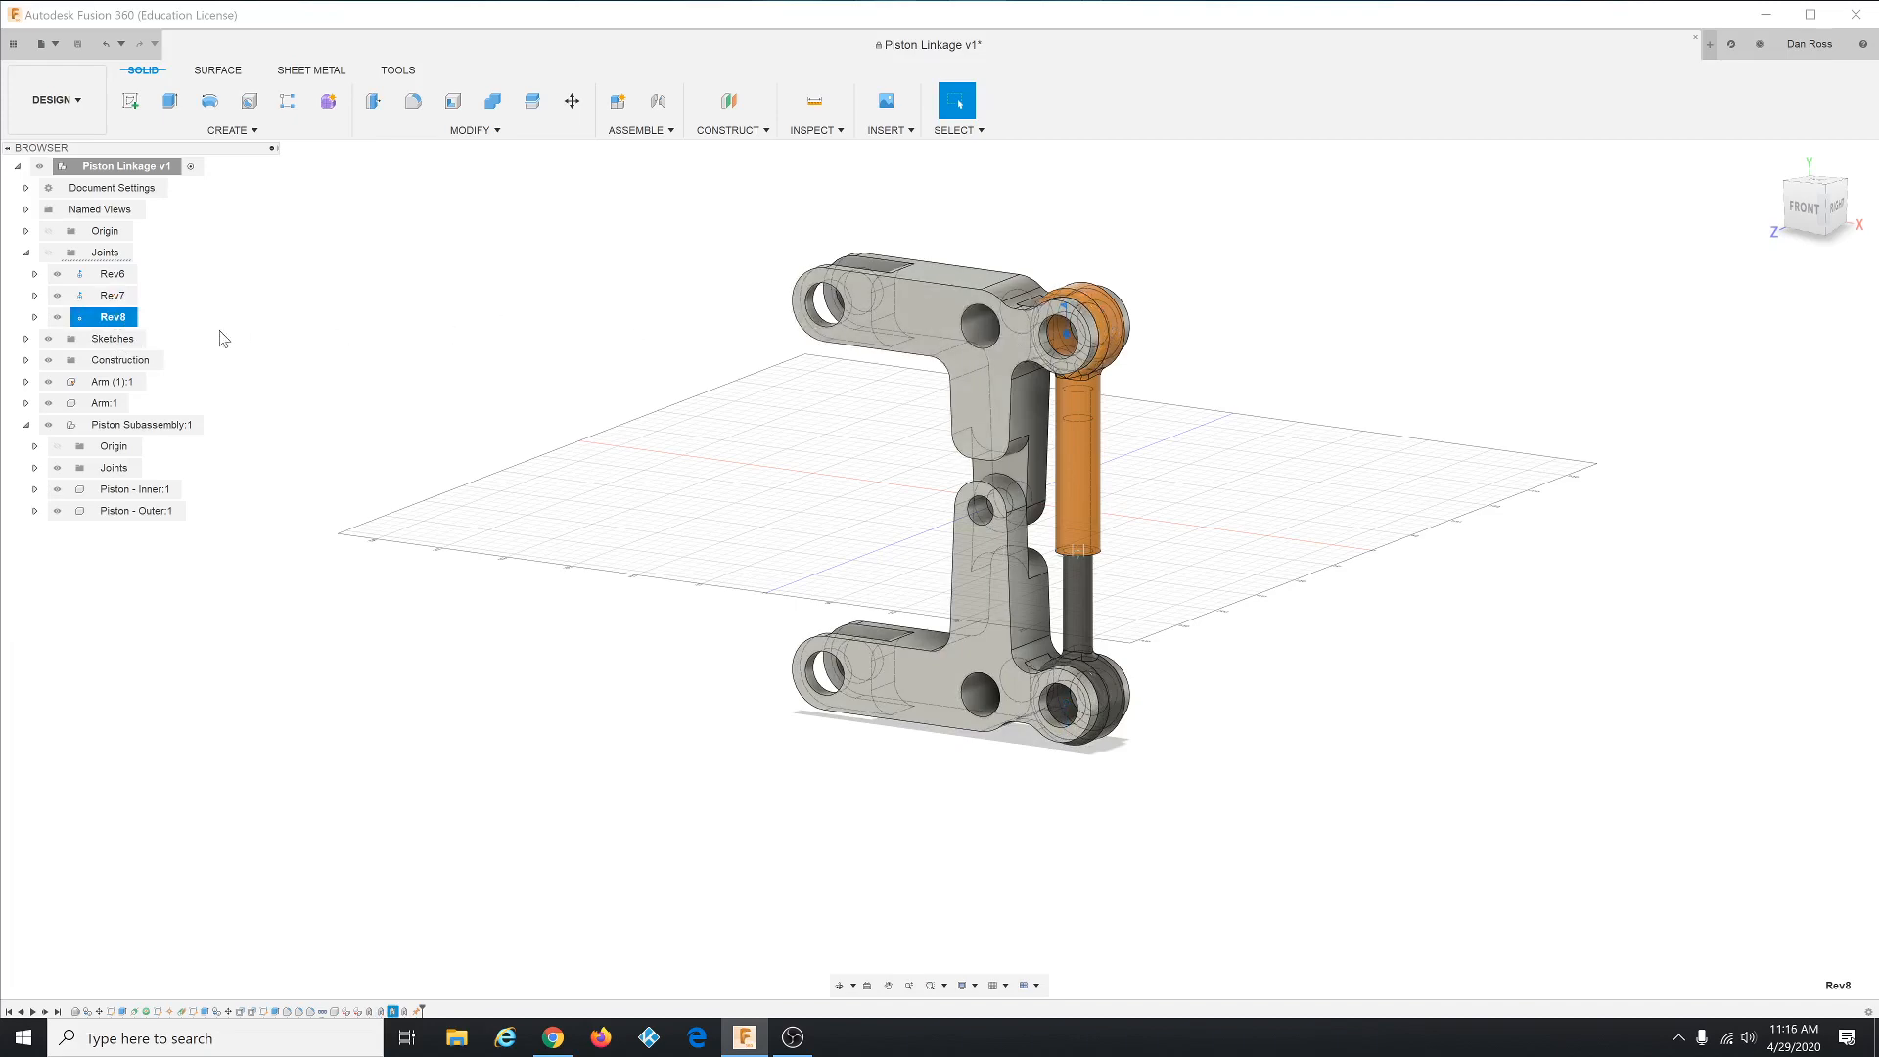
click(94, 172)
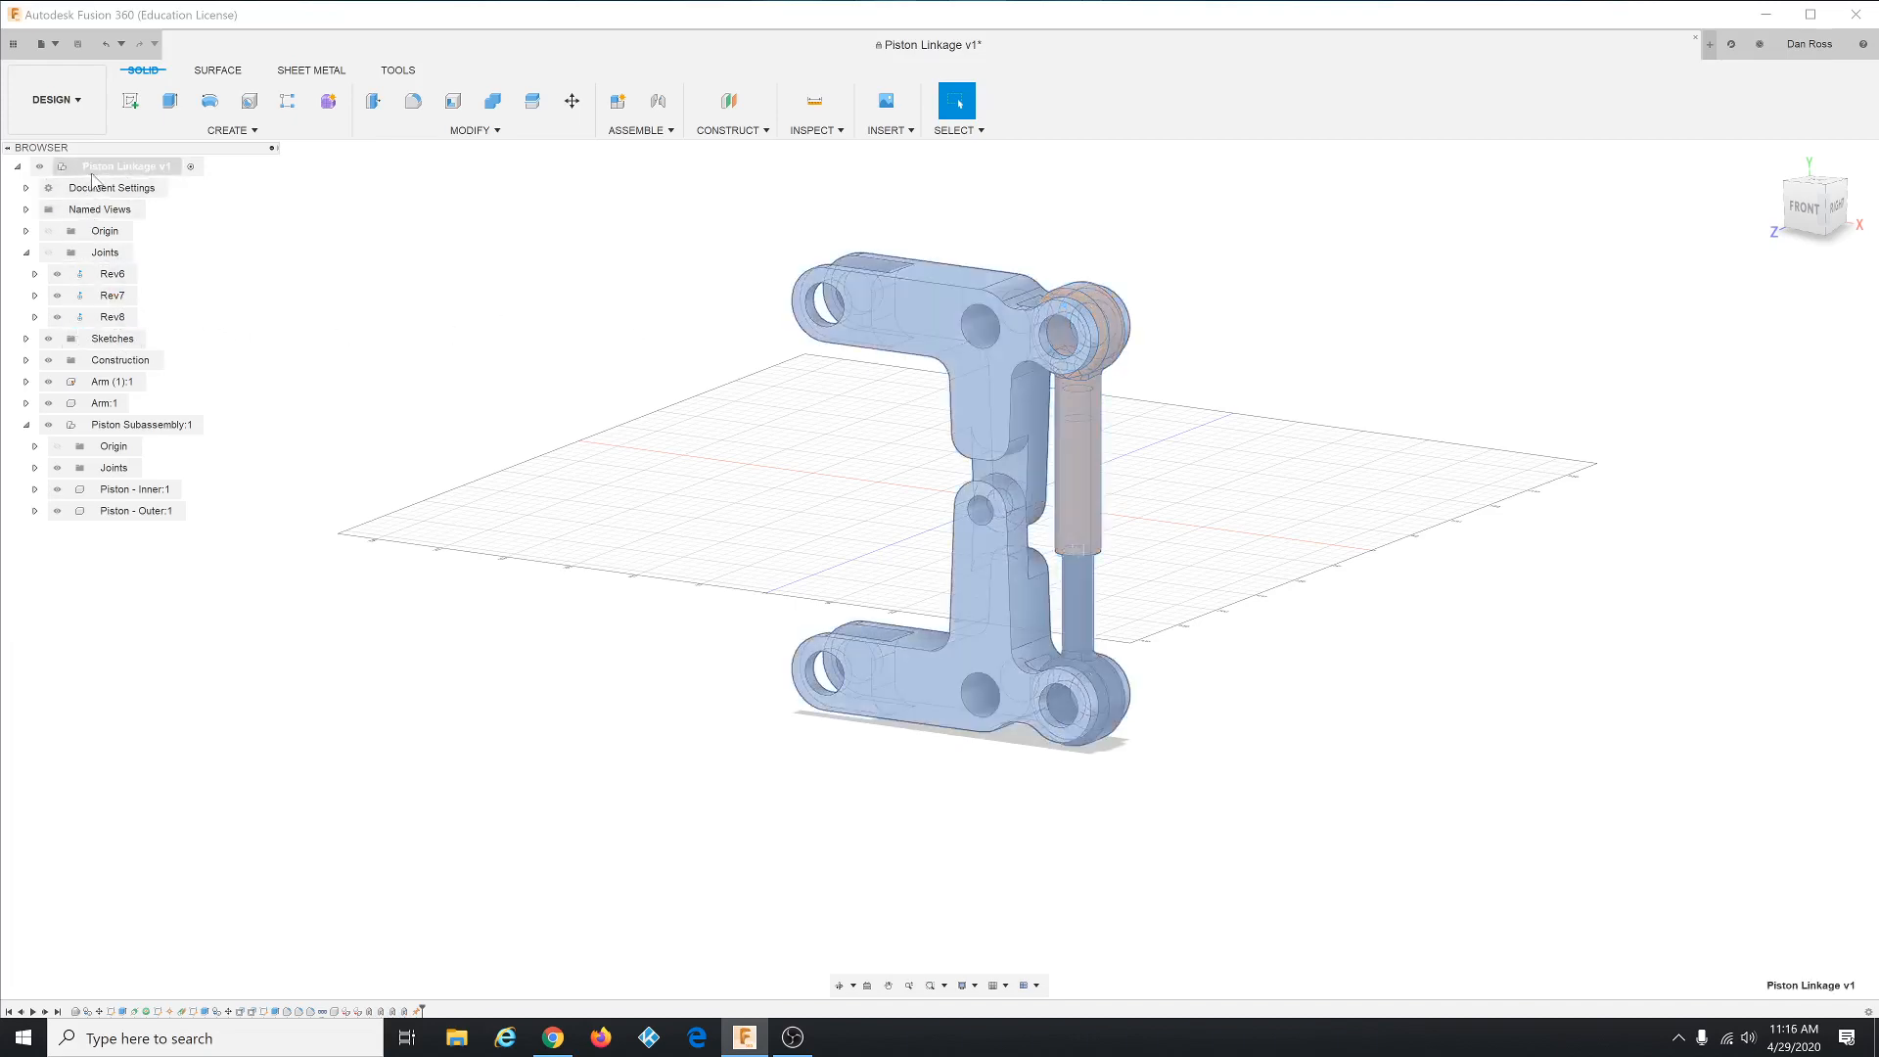
click(28, 253)
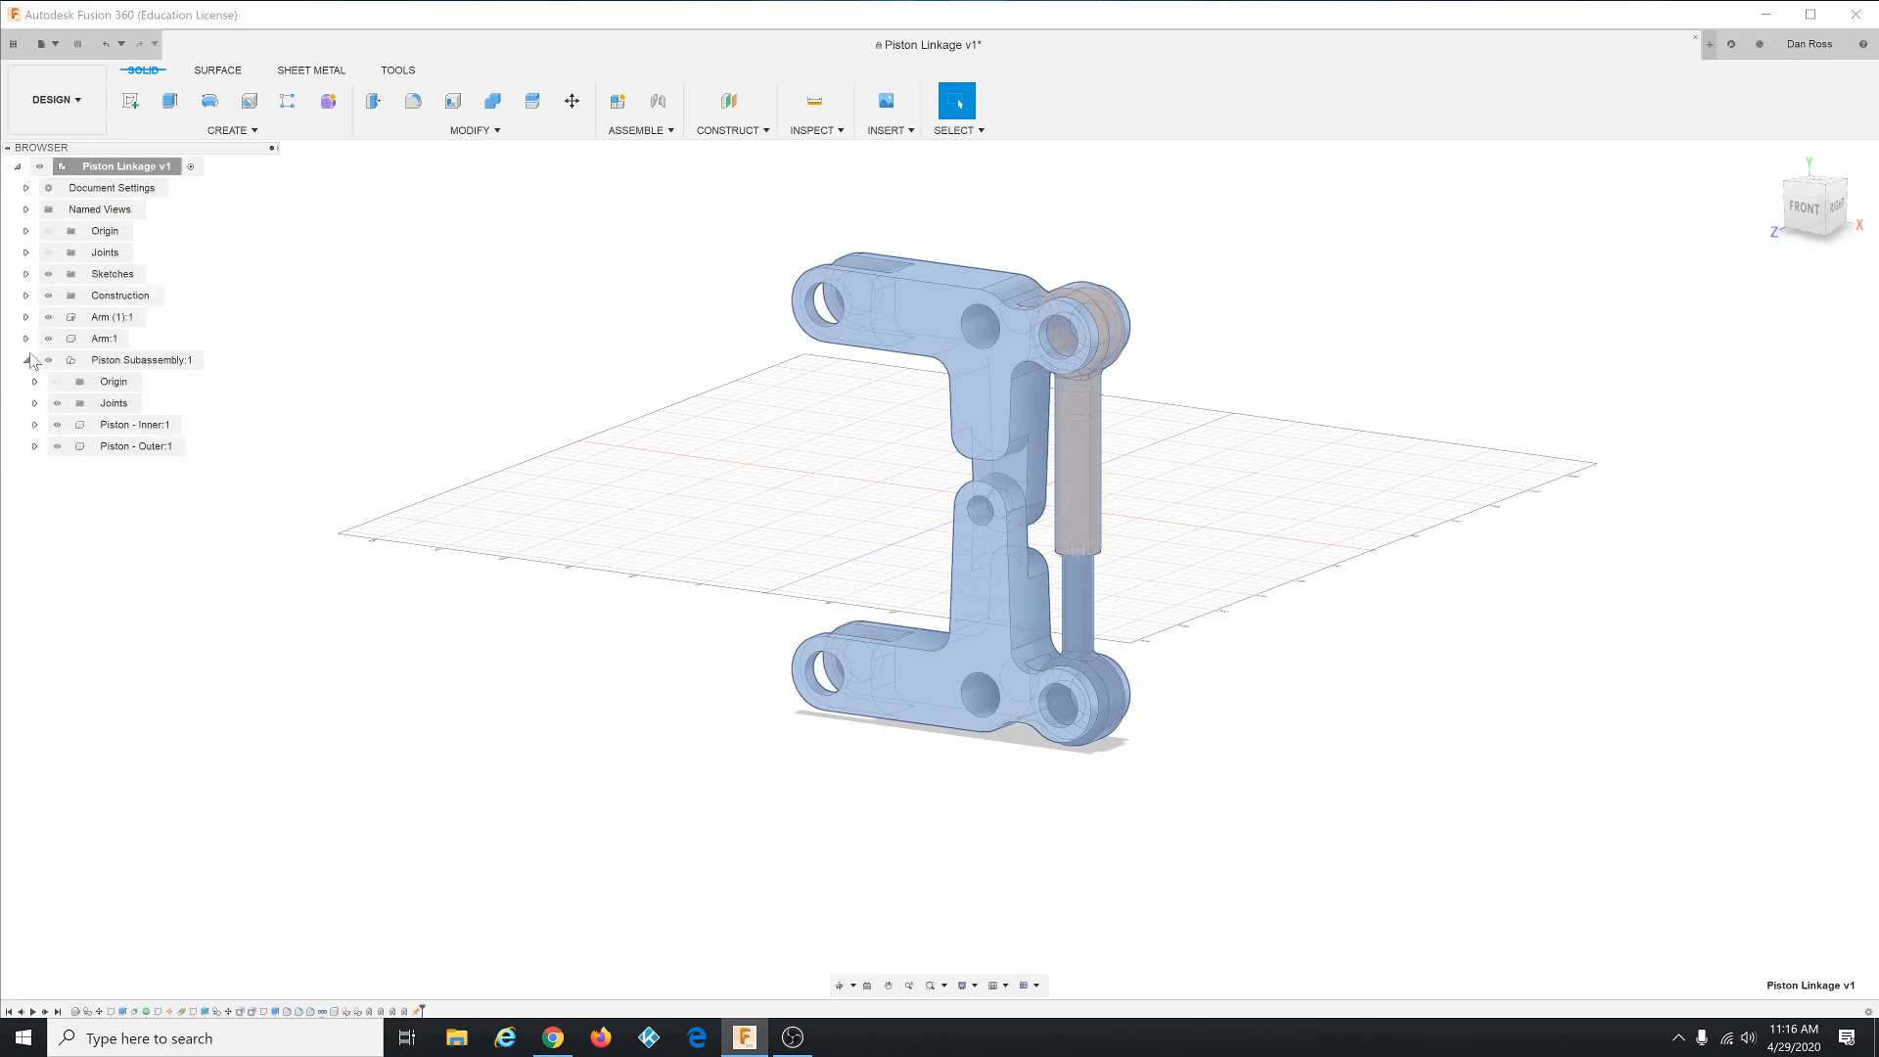
- Examine the cylindrical joint stored inside the Piston Subassembly
click(118, 360)
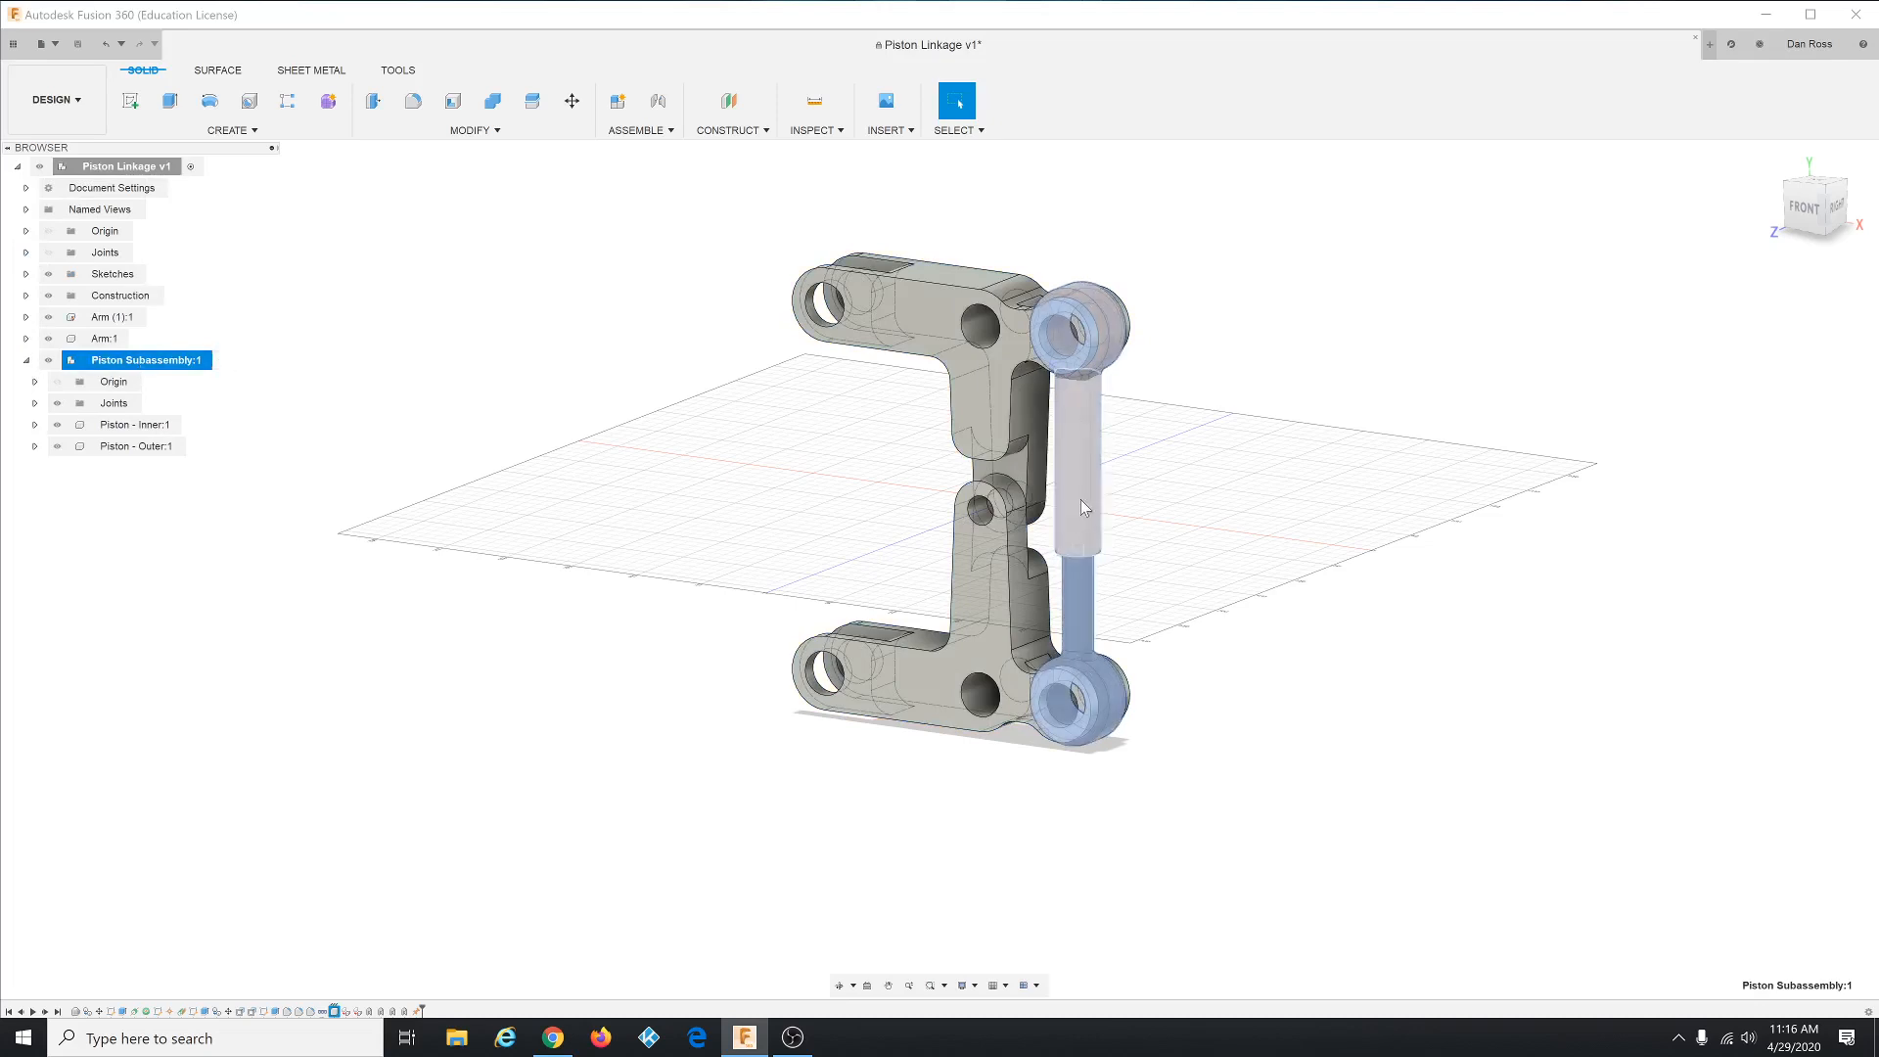
click(34, 403)
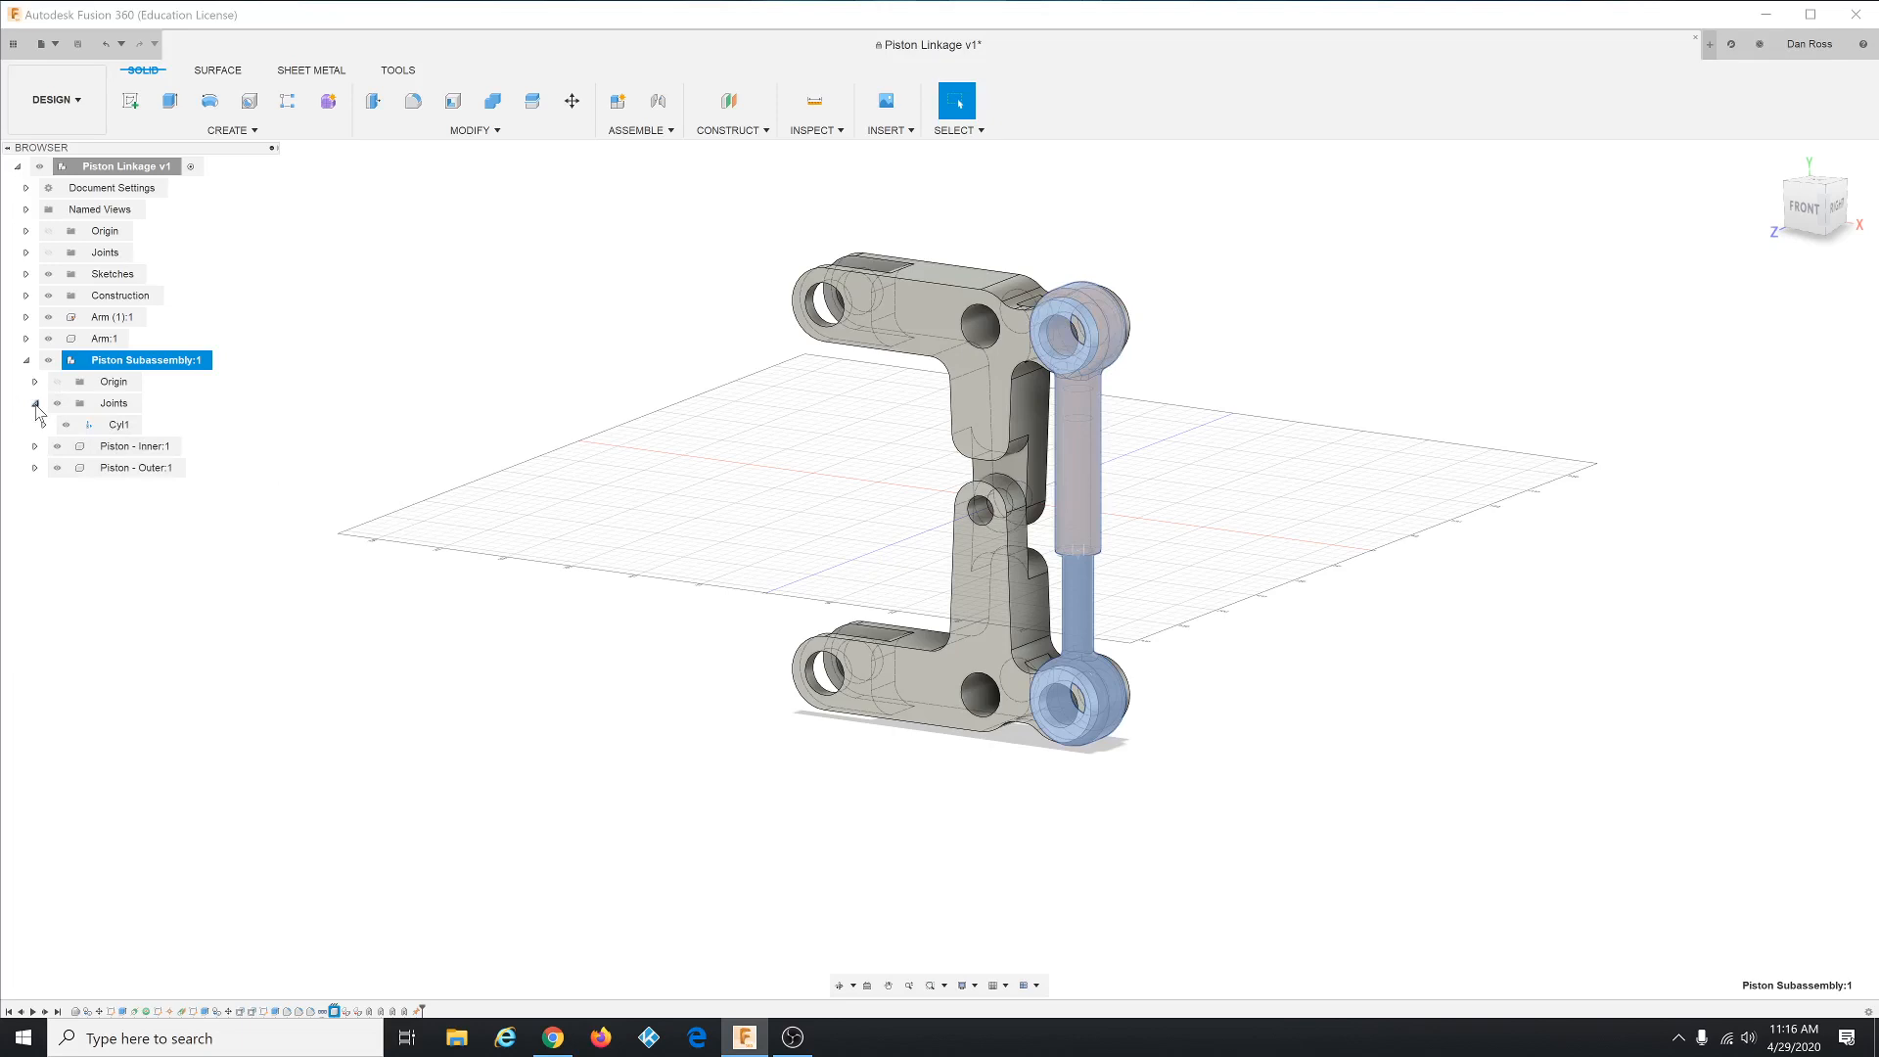
click(116, 427)
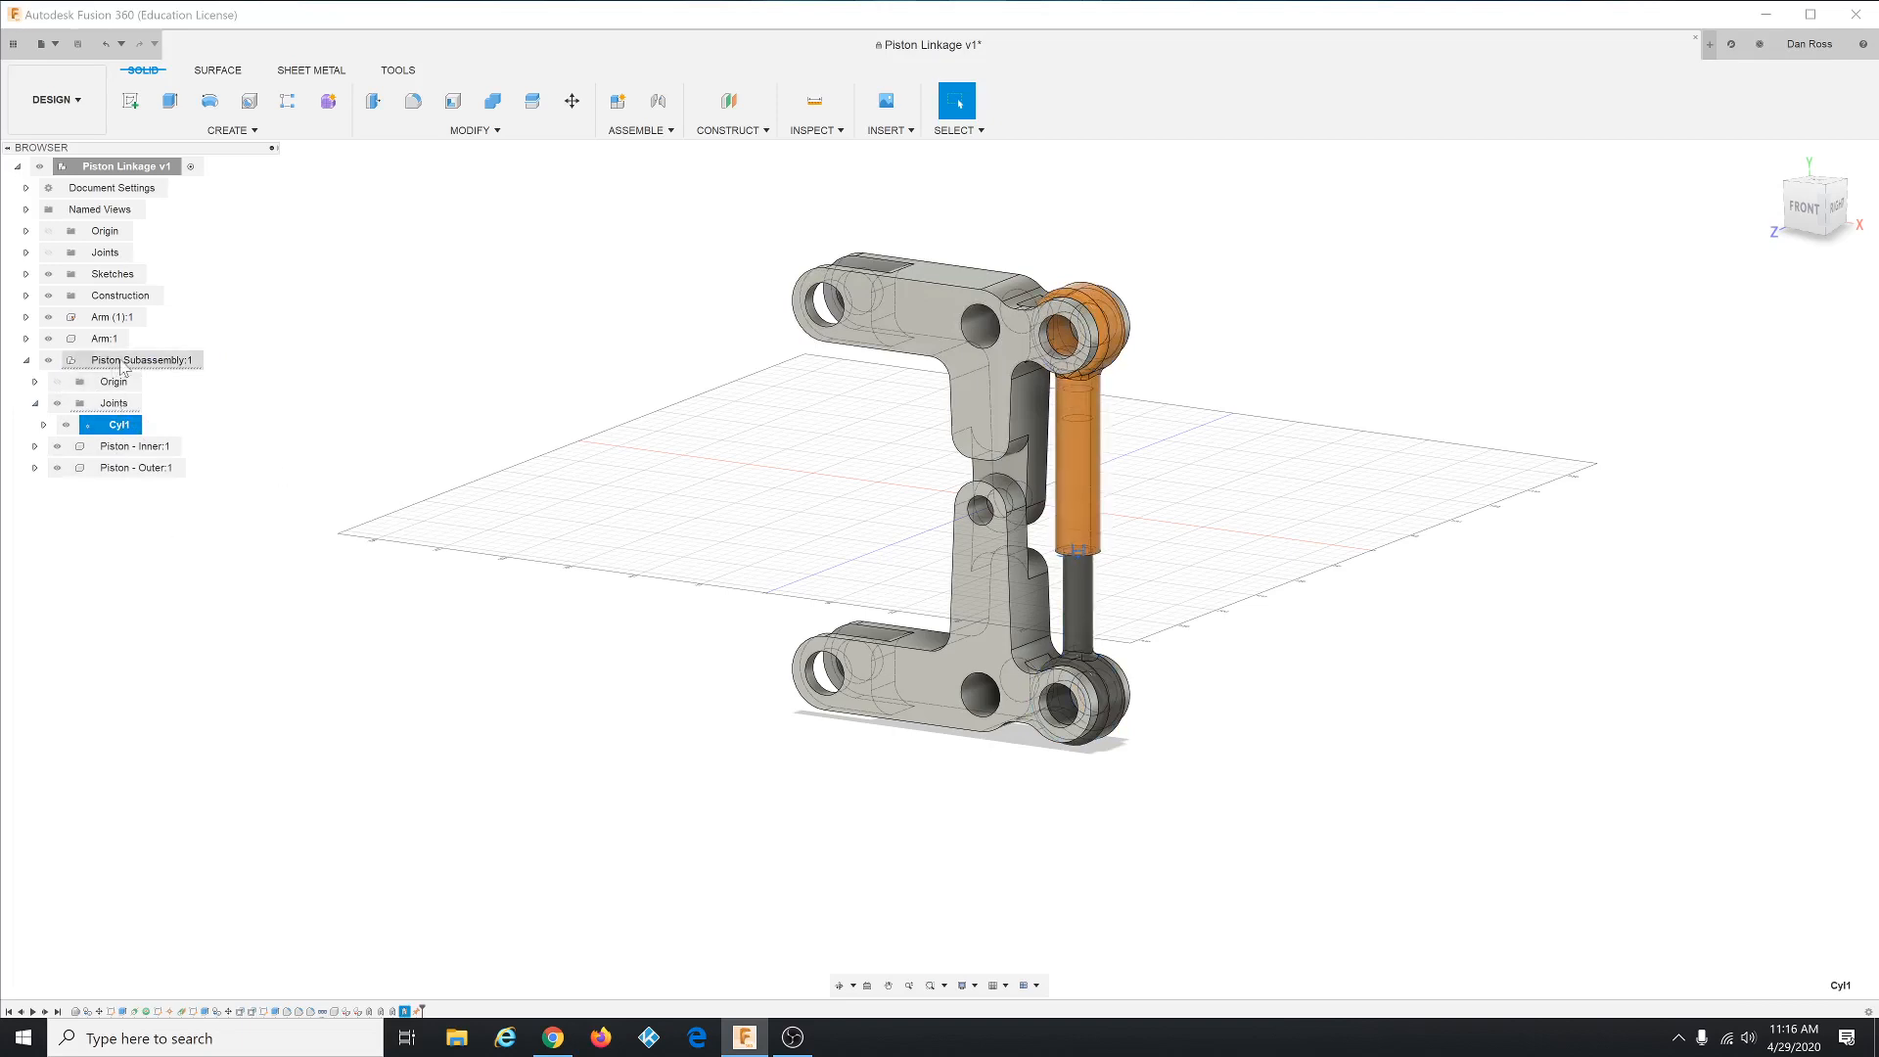
click(35, 404)
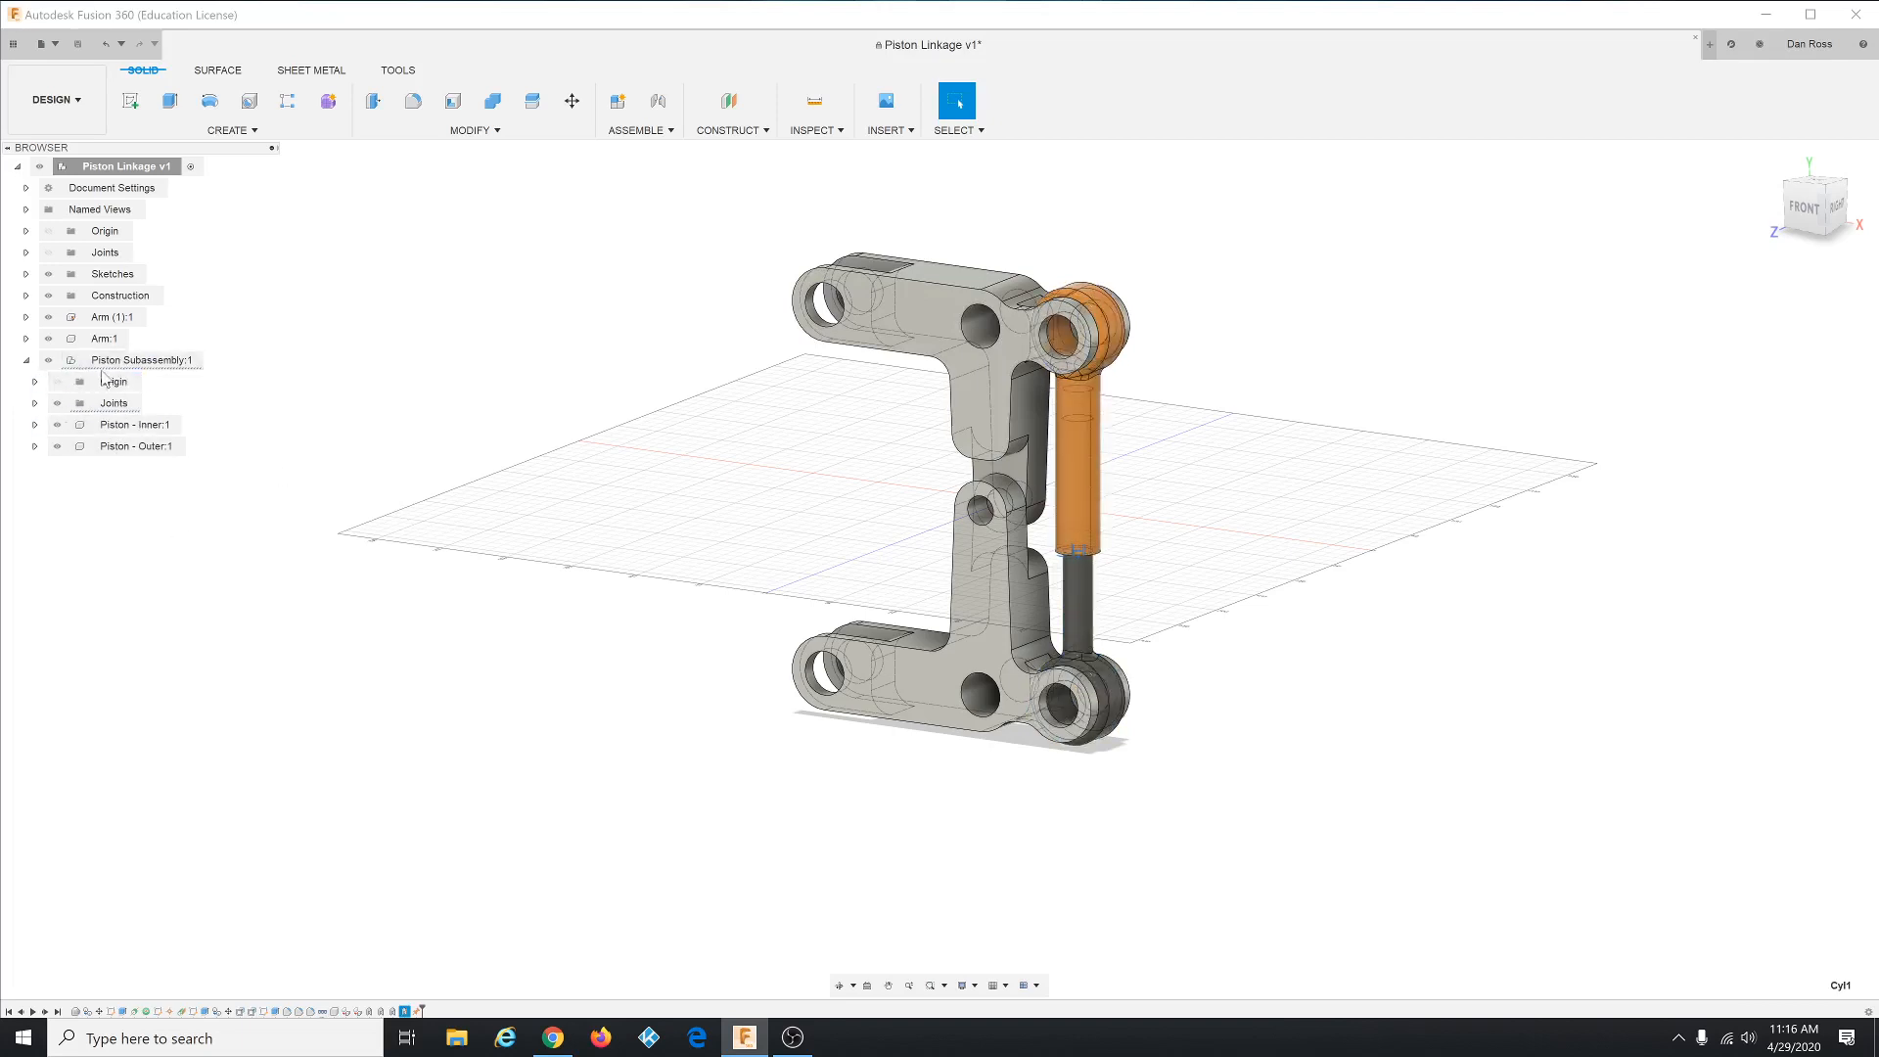
- Copy the Piston Subassembly and paste a second instance moved -180 mm in X, between the arms' opposite end holes
click(147, 360)
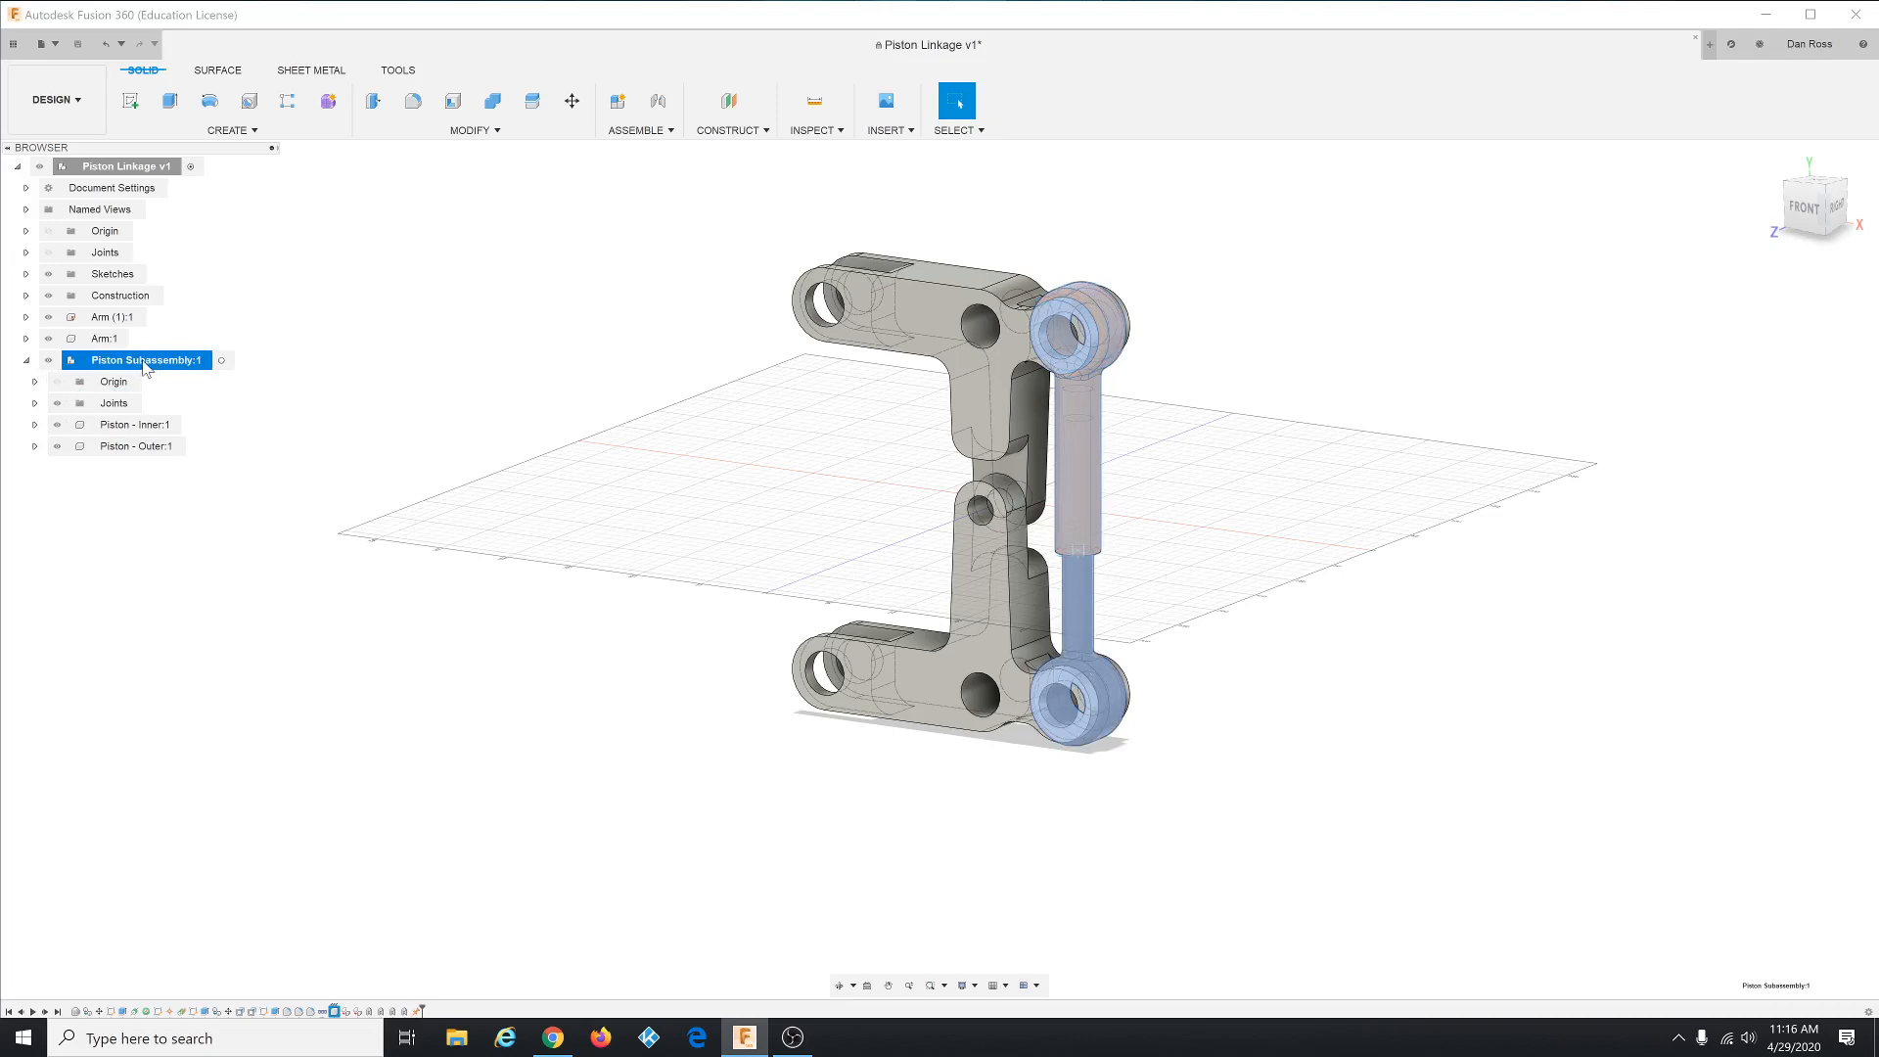
right_click(147, 368)
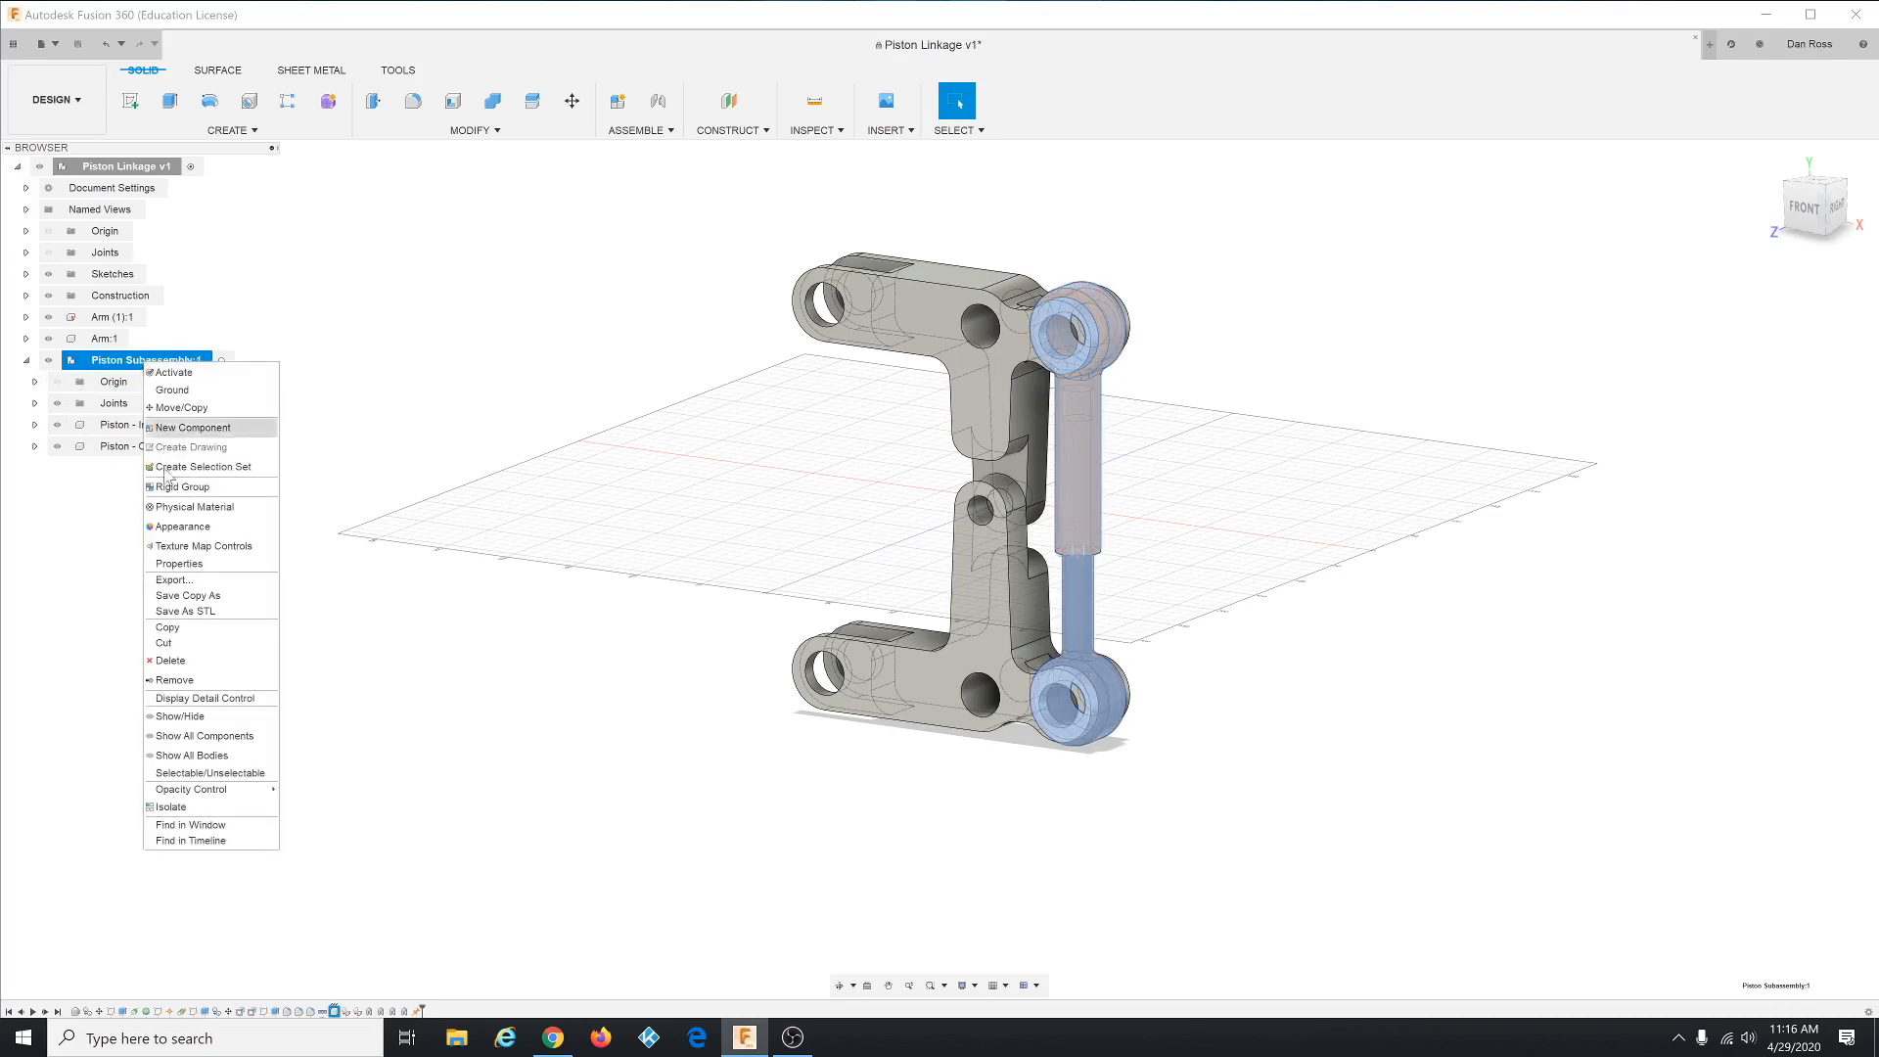
click(193, 641)
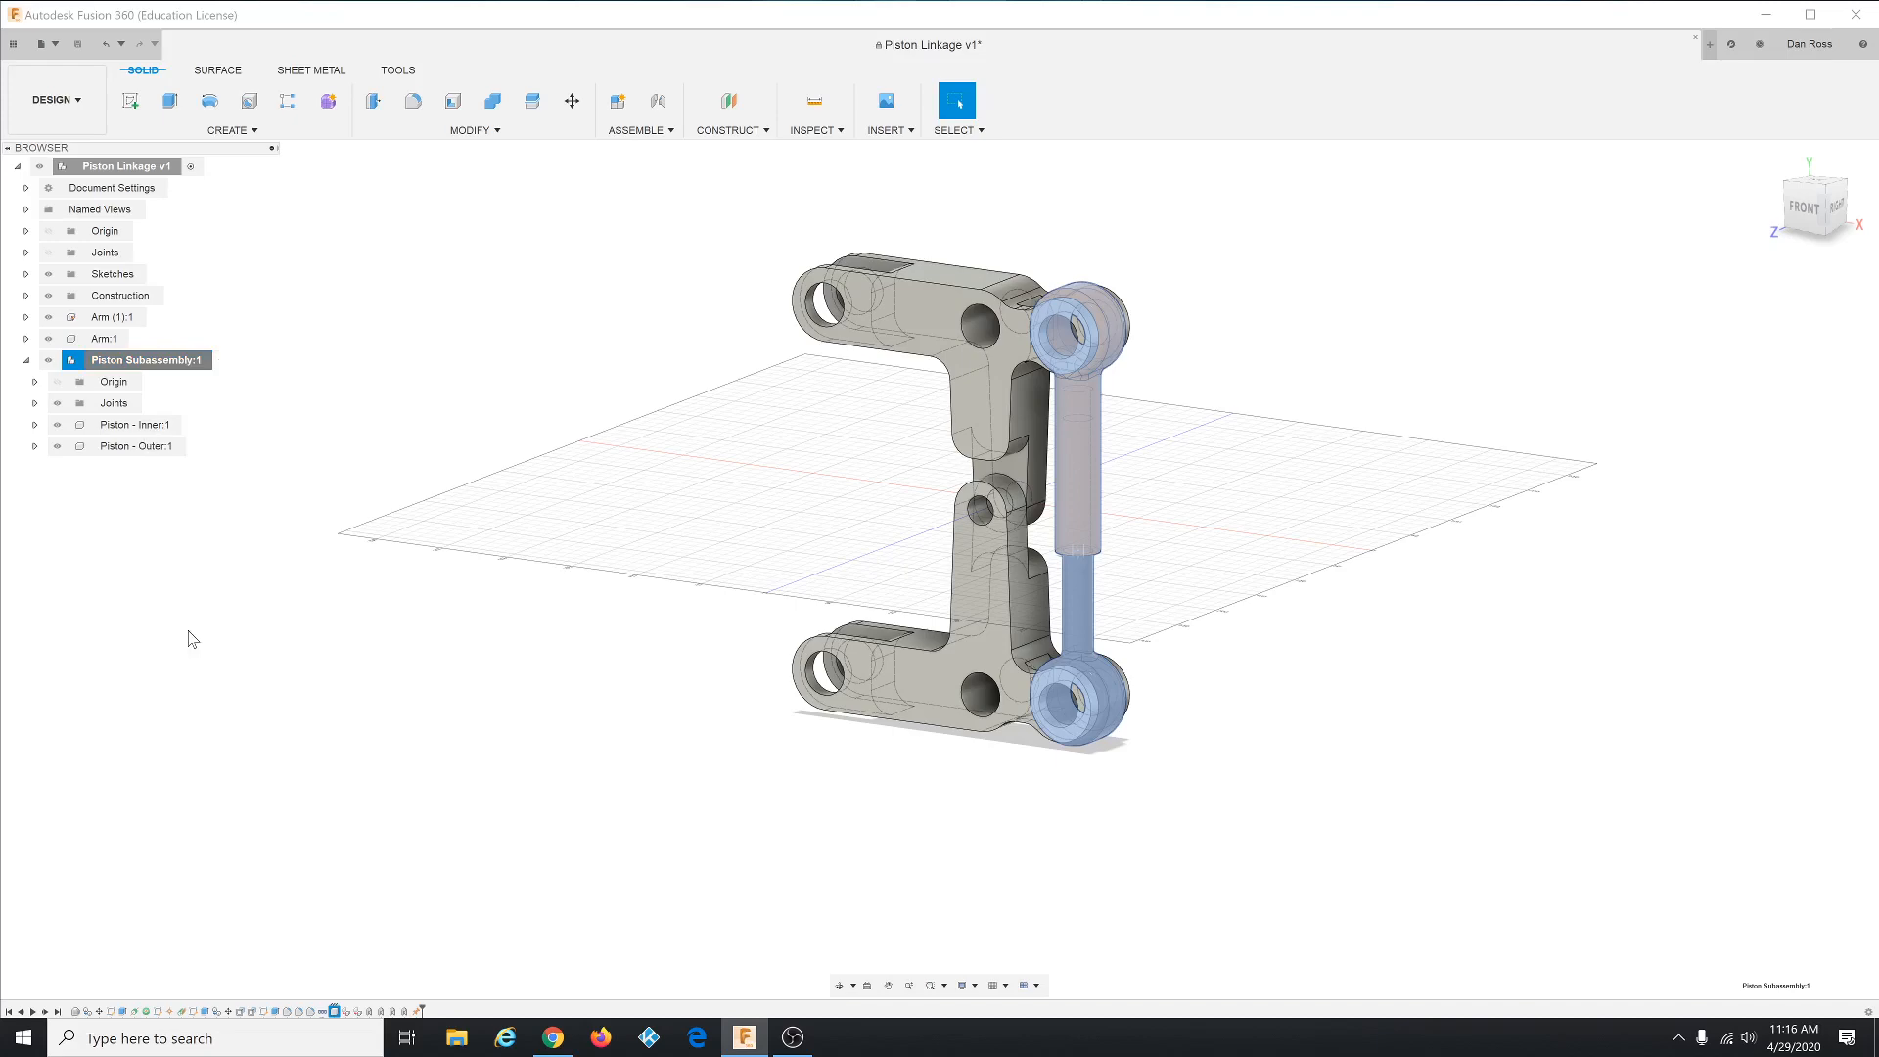
right_click(716, 511)
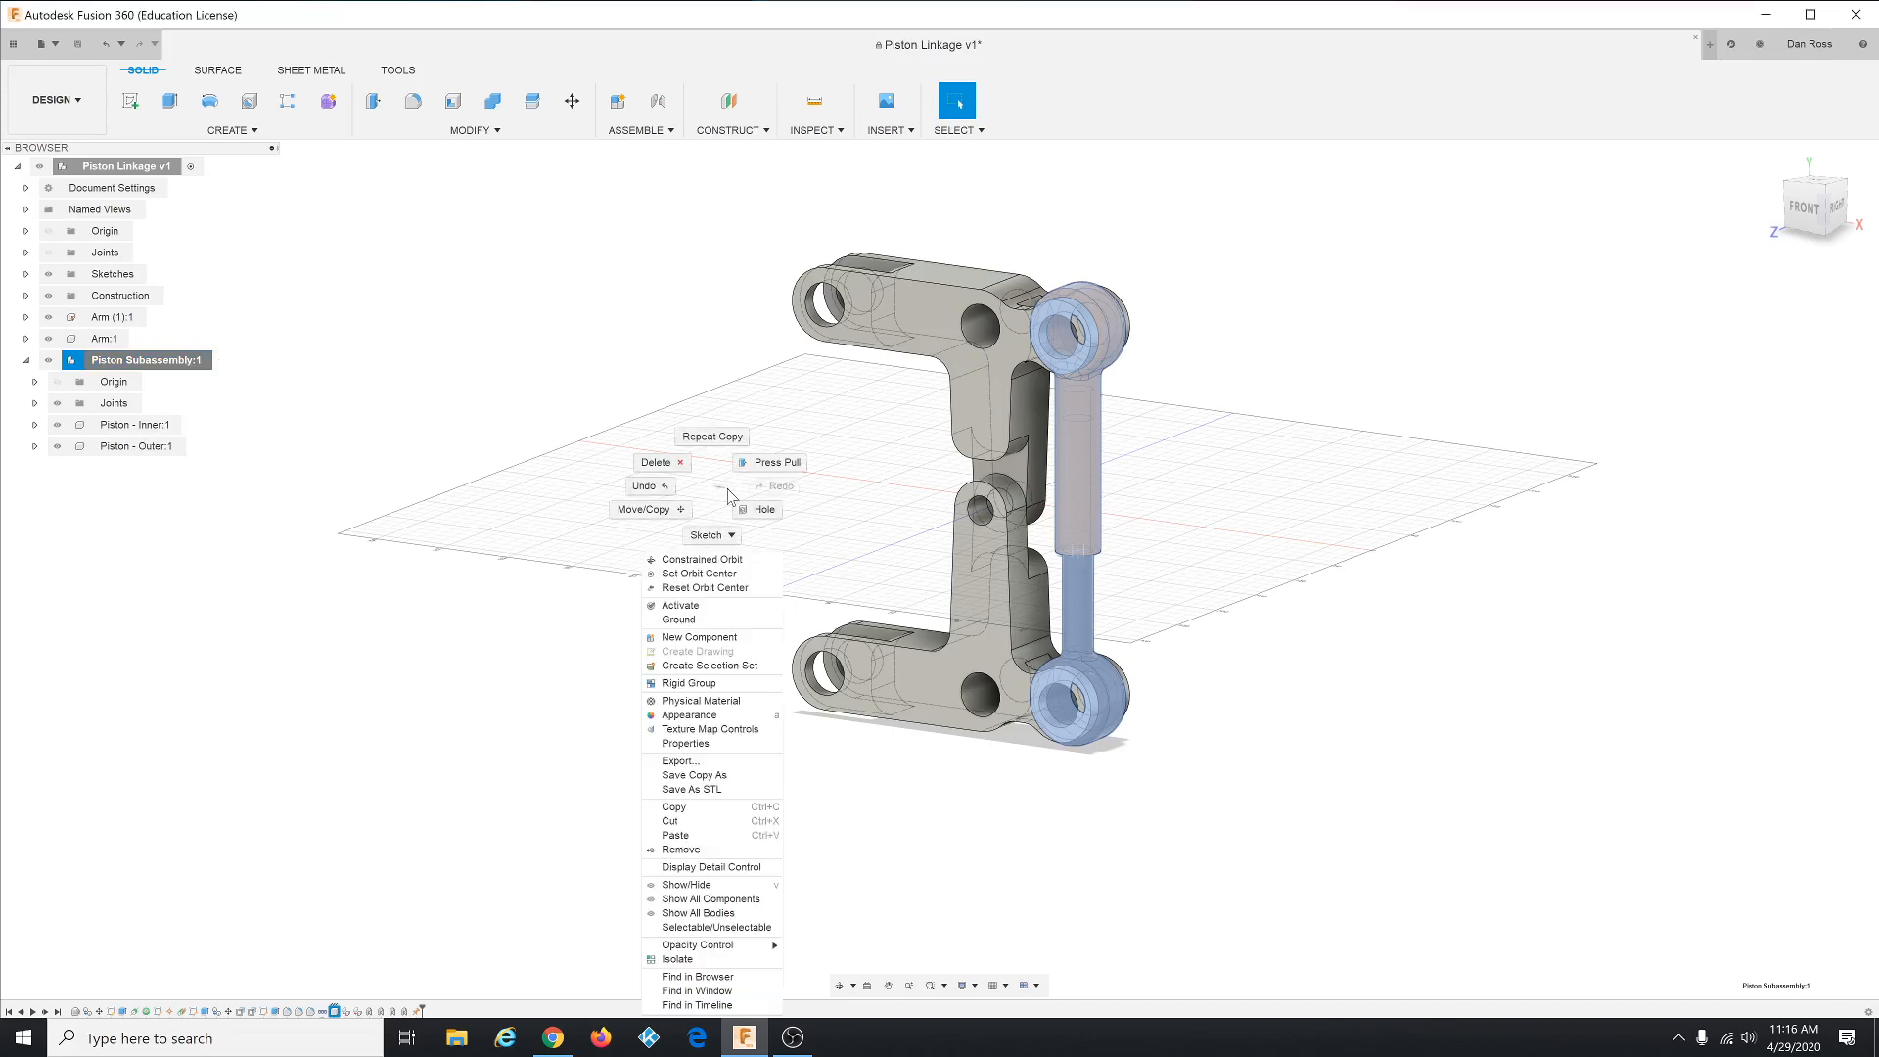
click(716, 836)
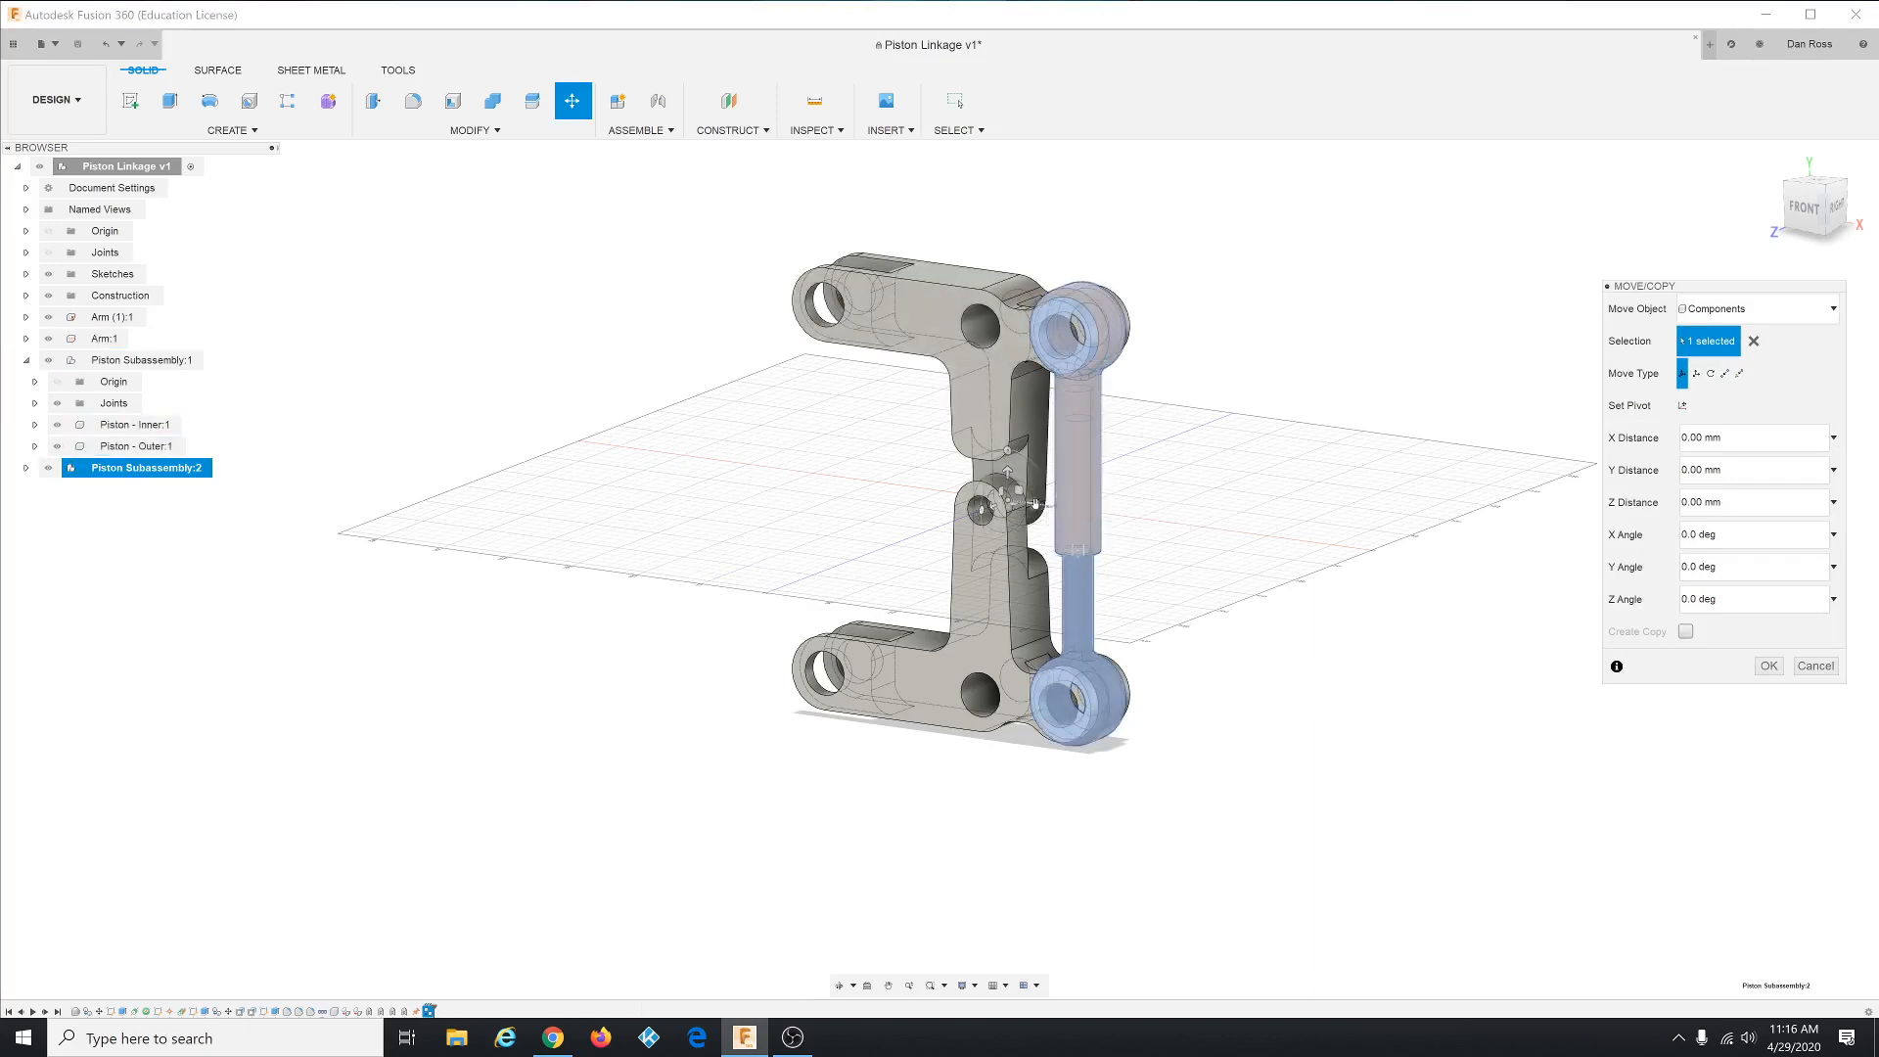
drag(1037, 504, 796, 495)
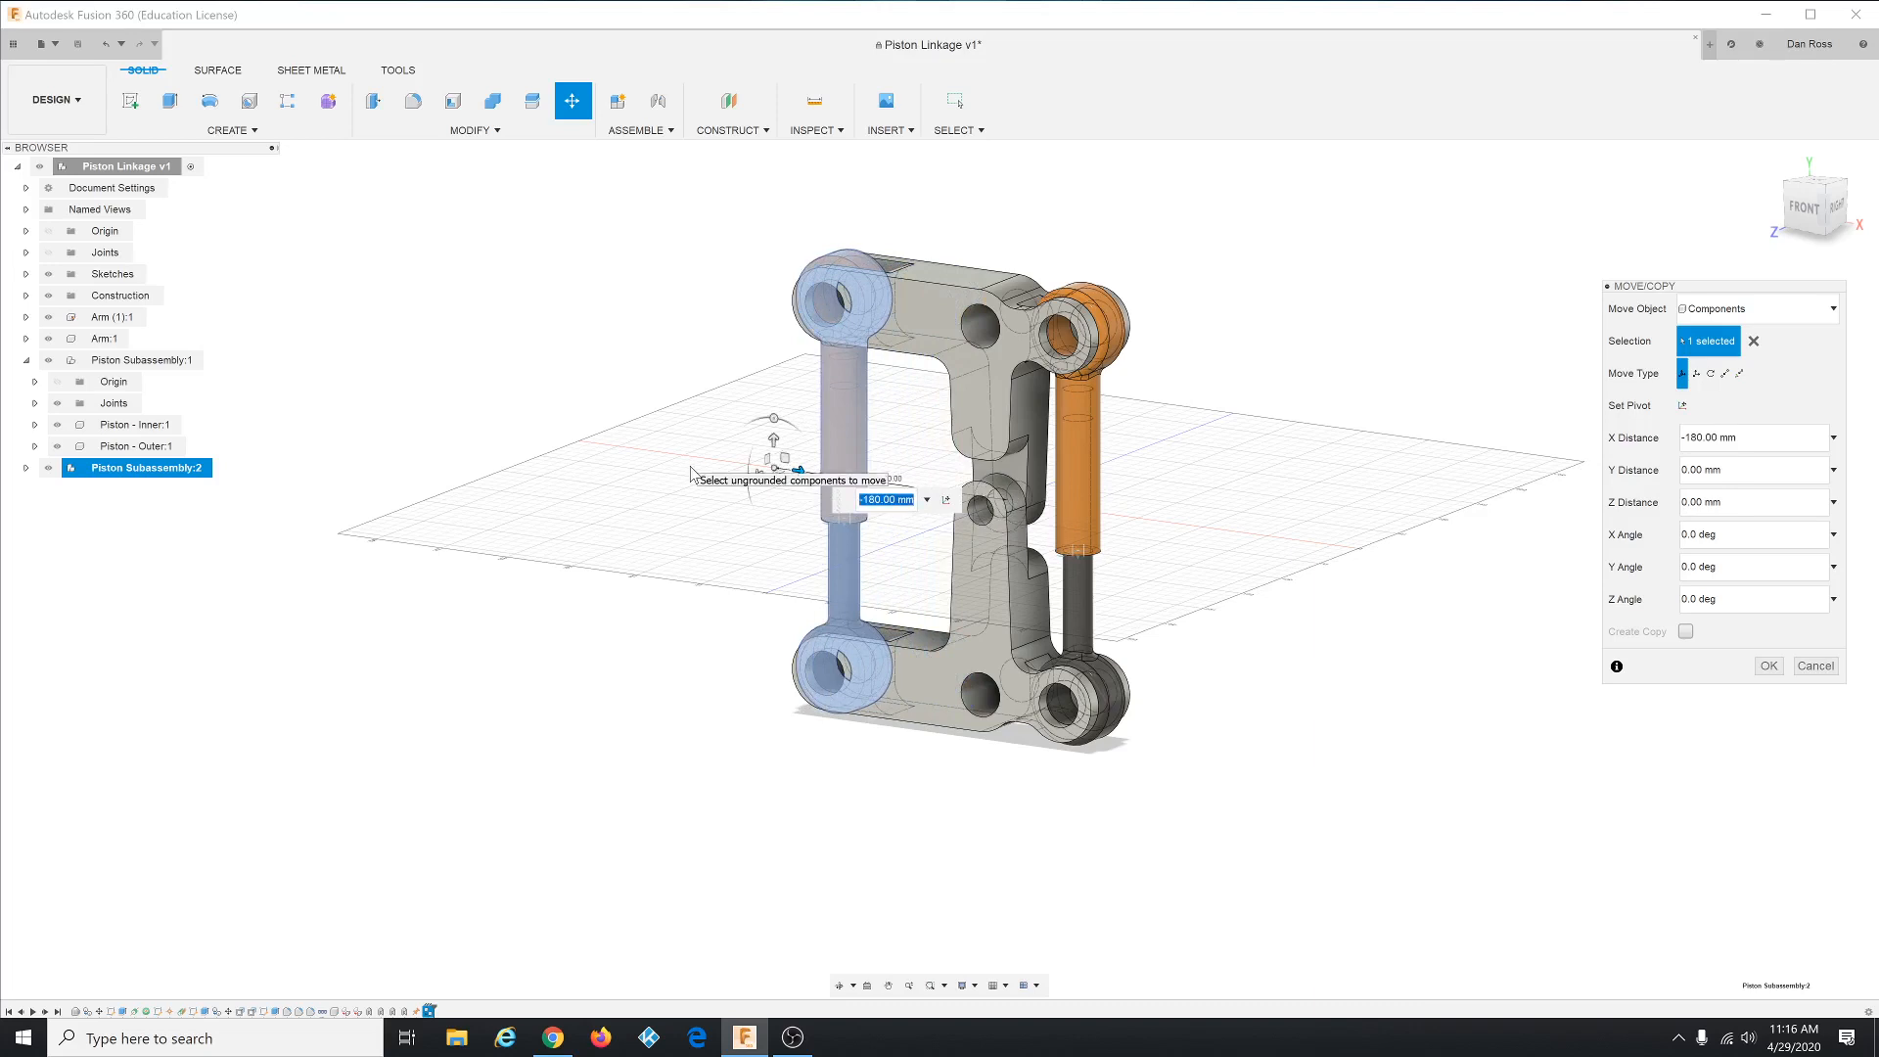
click(1769, 667)
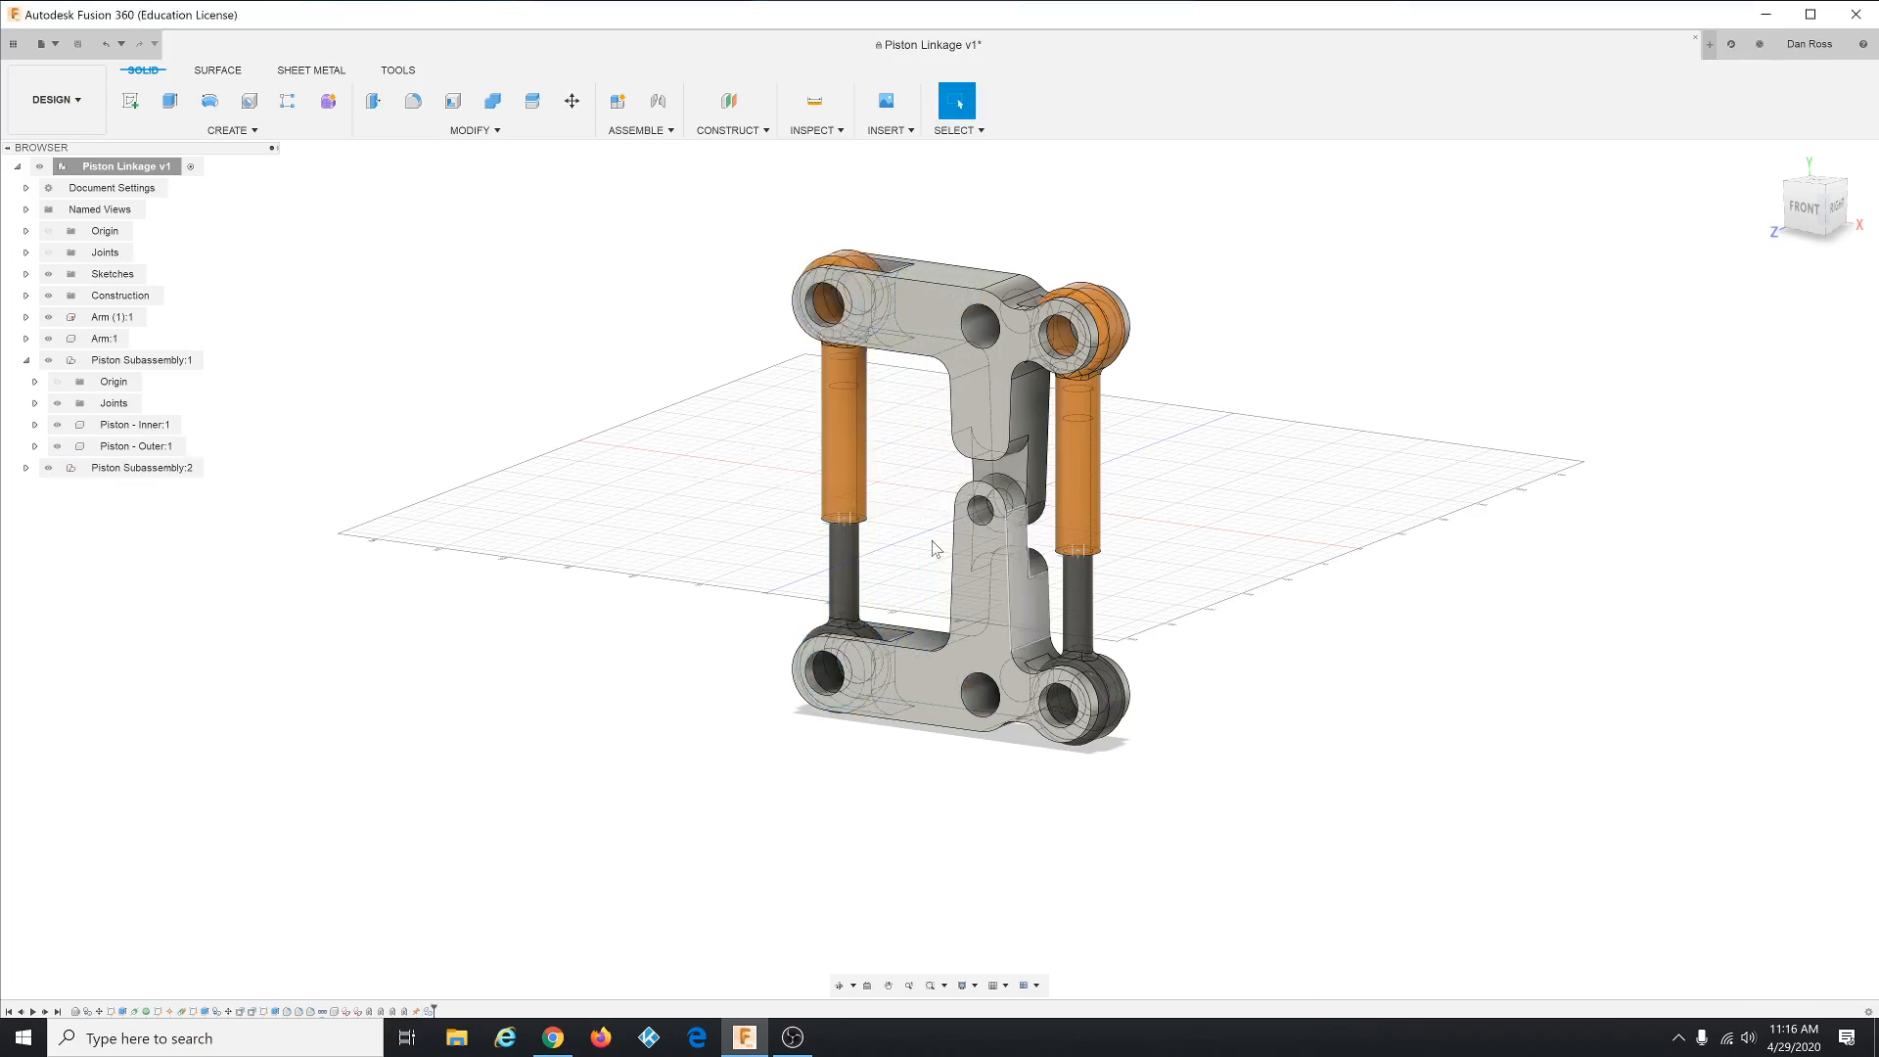
shift+middle_drag(920, 535, 939, 529)
scroll(885, 421, up, 2)
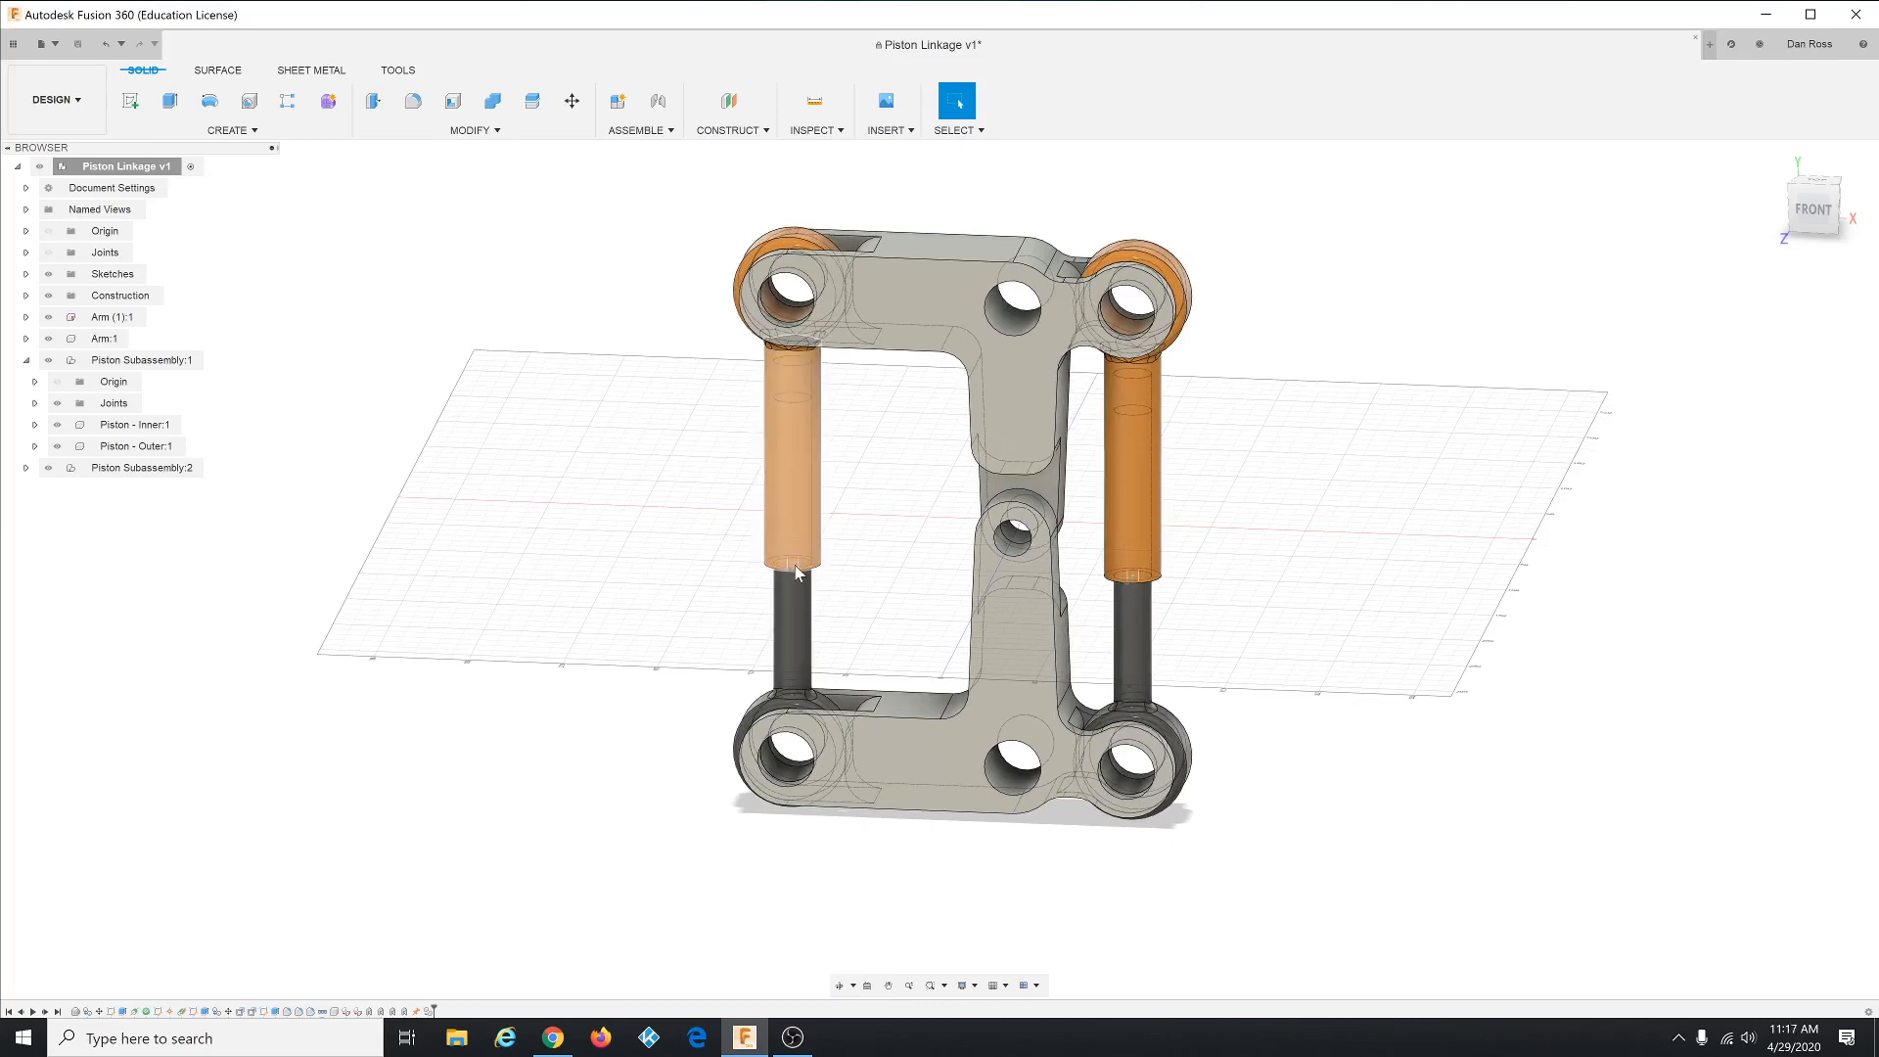
scroll(707, 427, up, 2)
scroll(905, 627, down, 2)
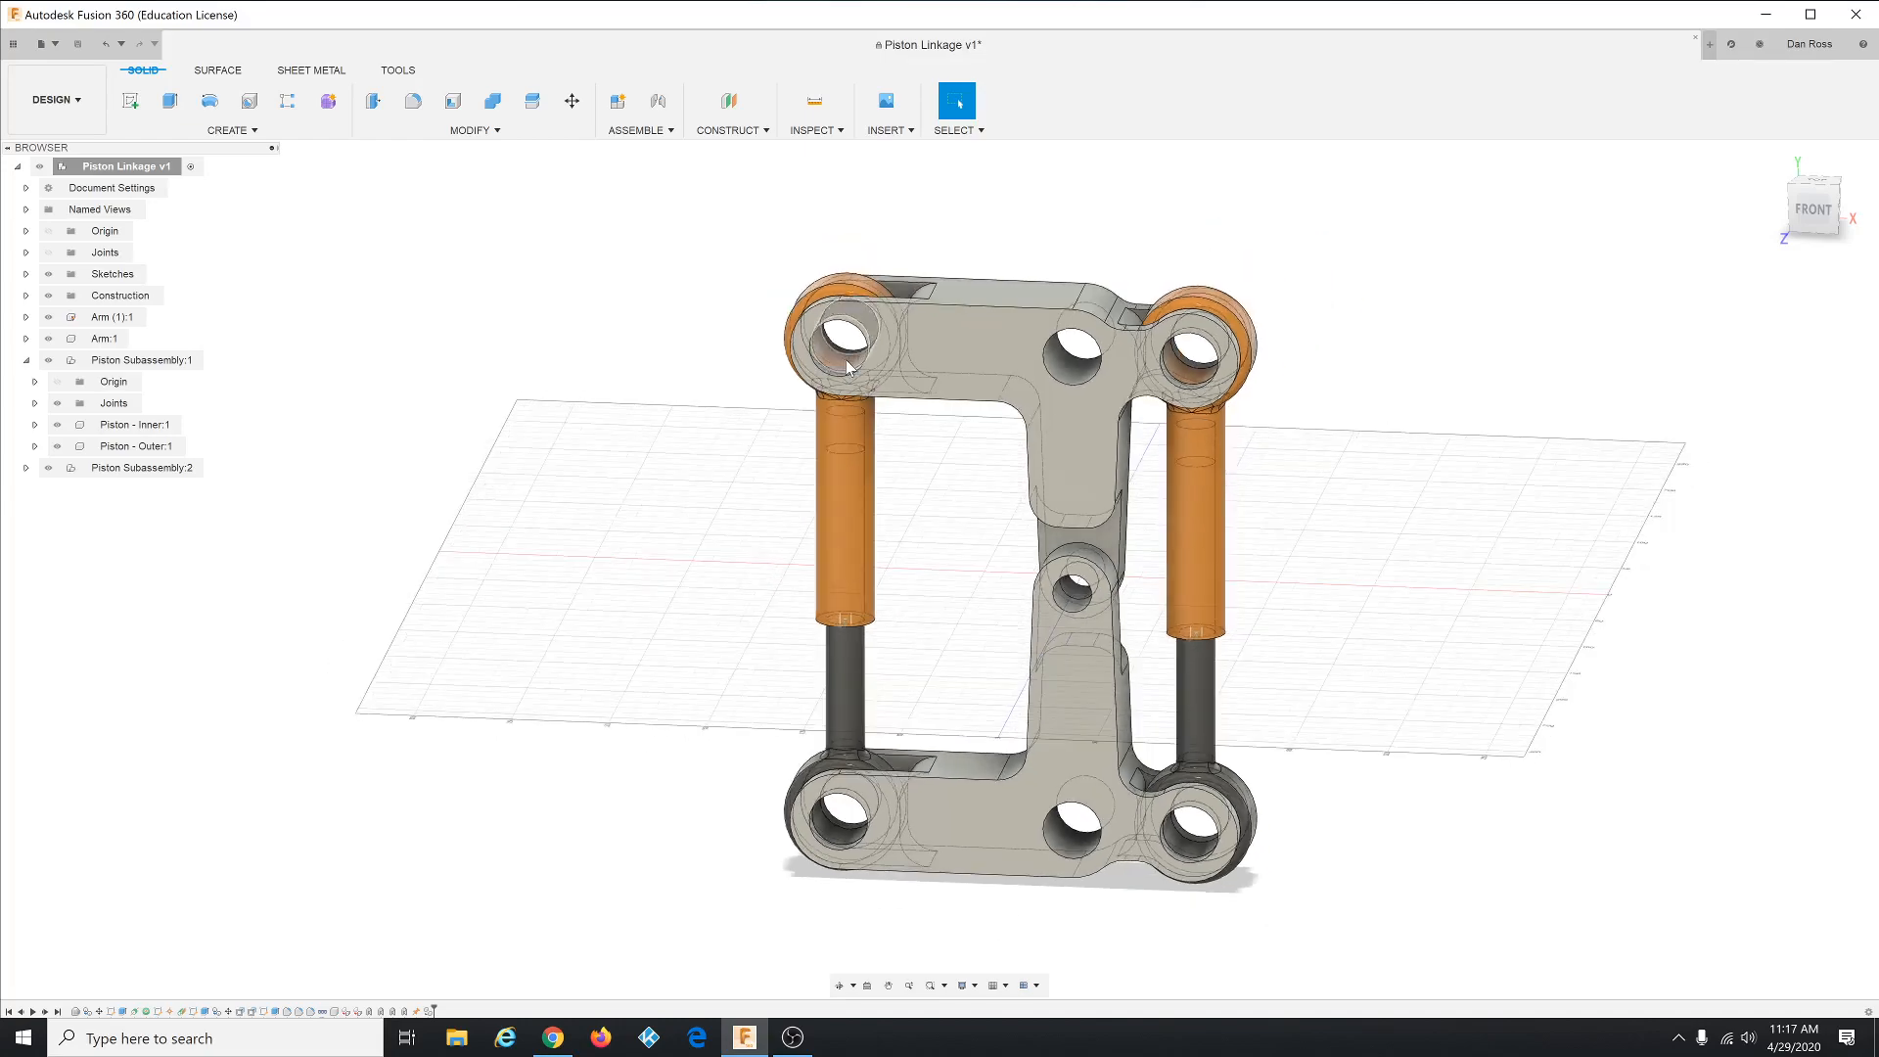
- Add an as-built revolute joint between the second piston's outer cylinder and the upper arm, positioned at their shared hole
scroll(849, 360, up, 2)
click(638, 130)
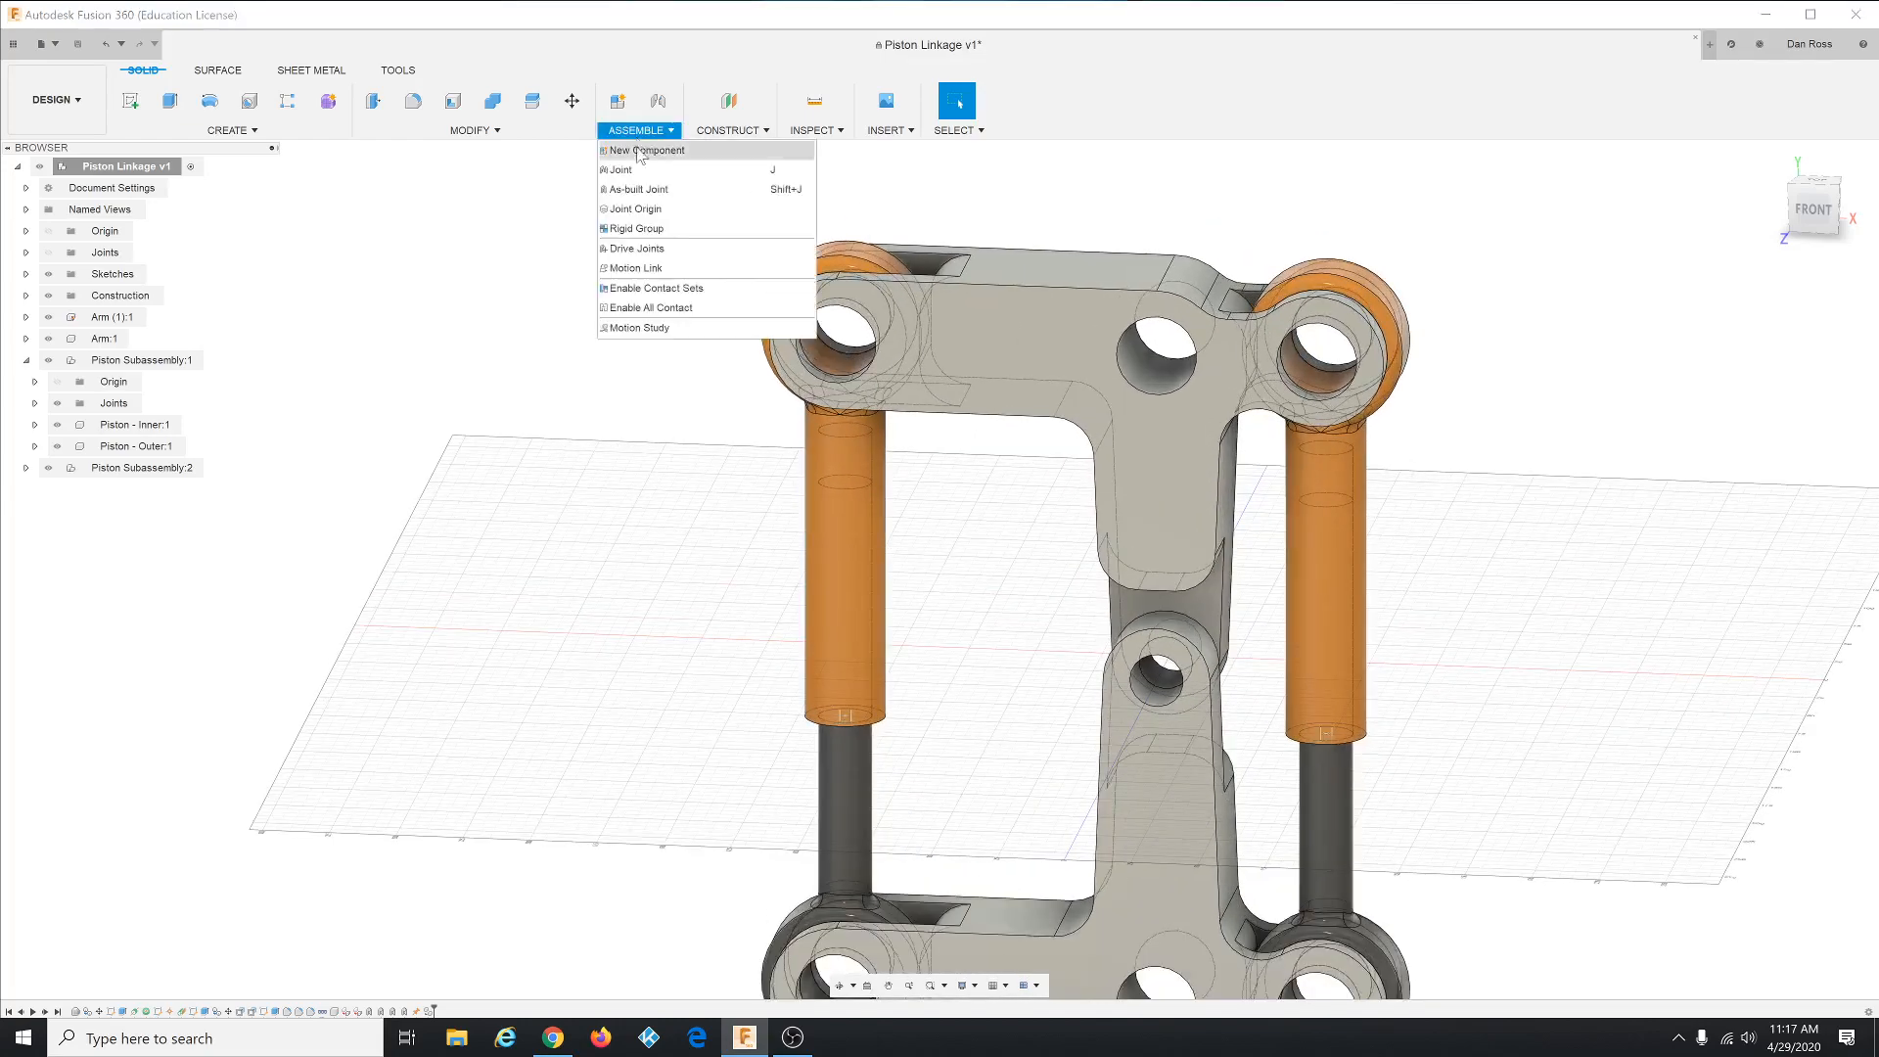
click(672, 185)
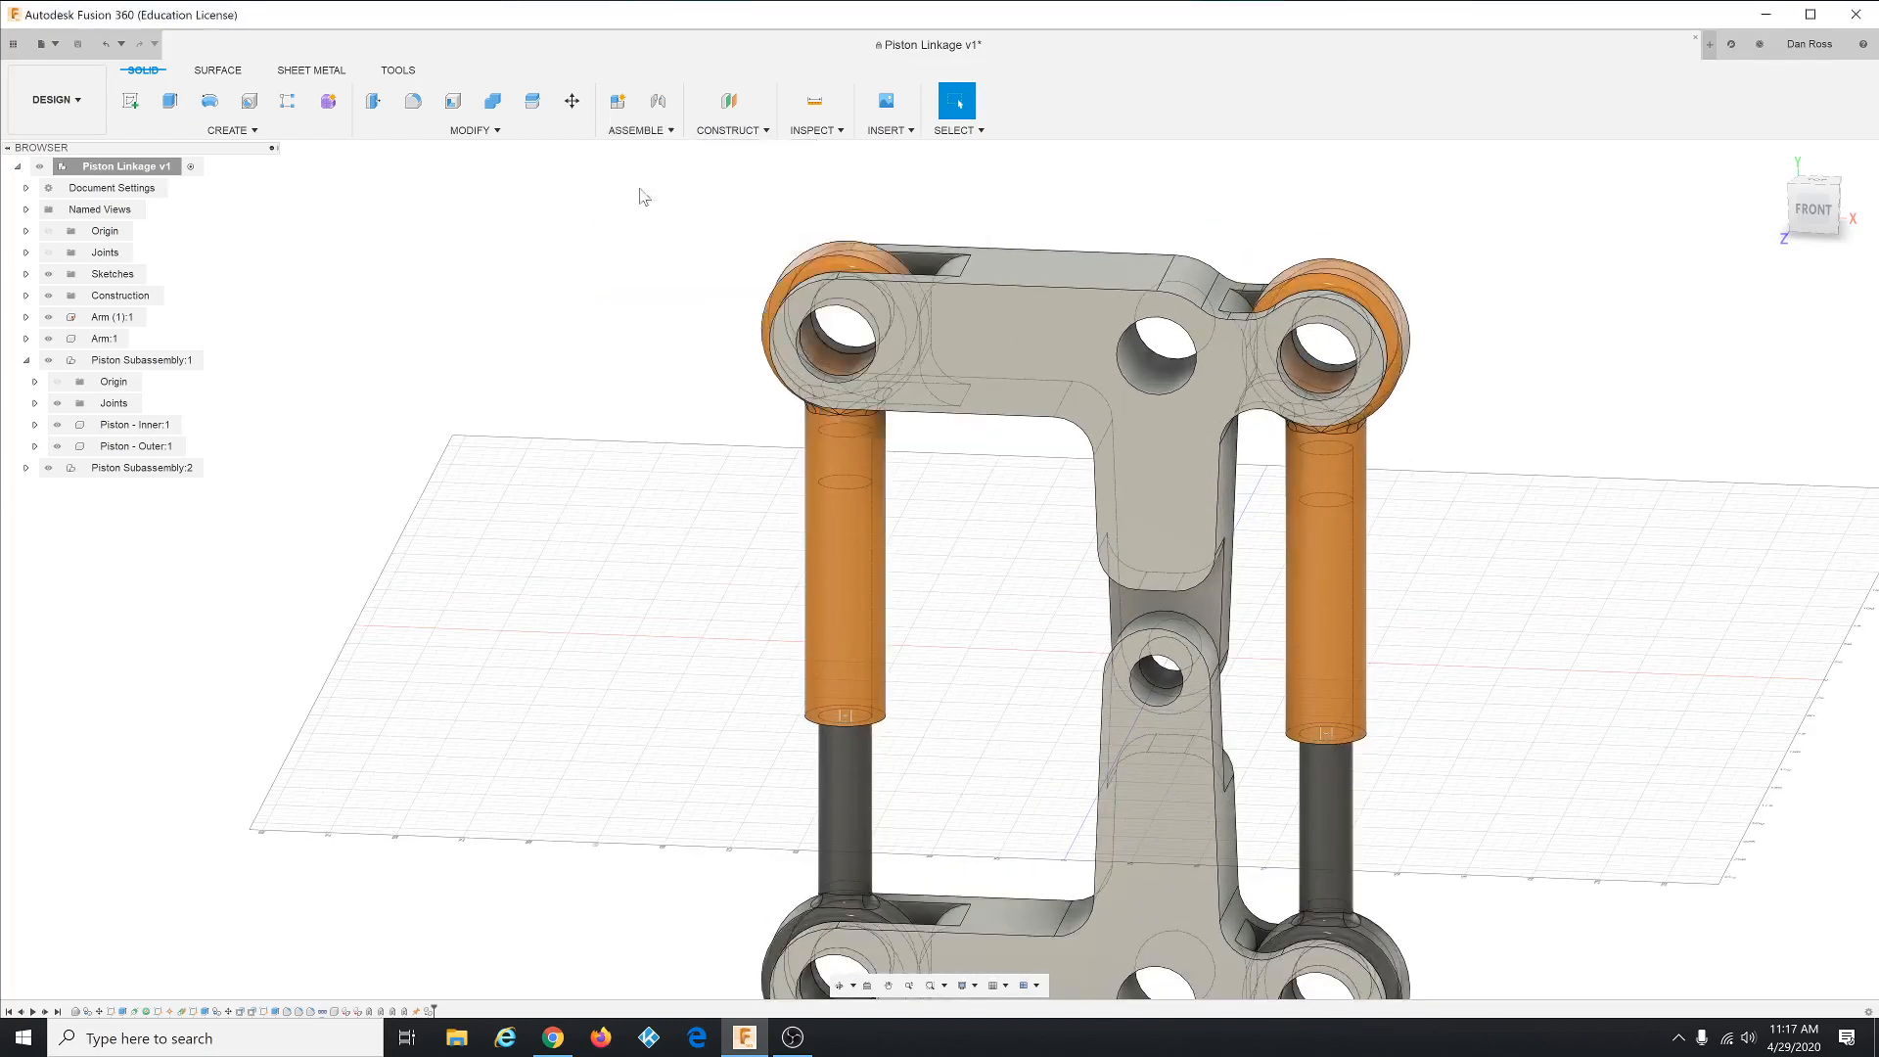
click(826, 527)
click(1024, 327)
click(1757, 406)
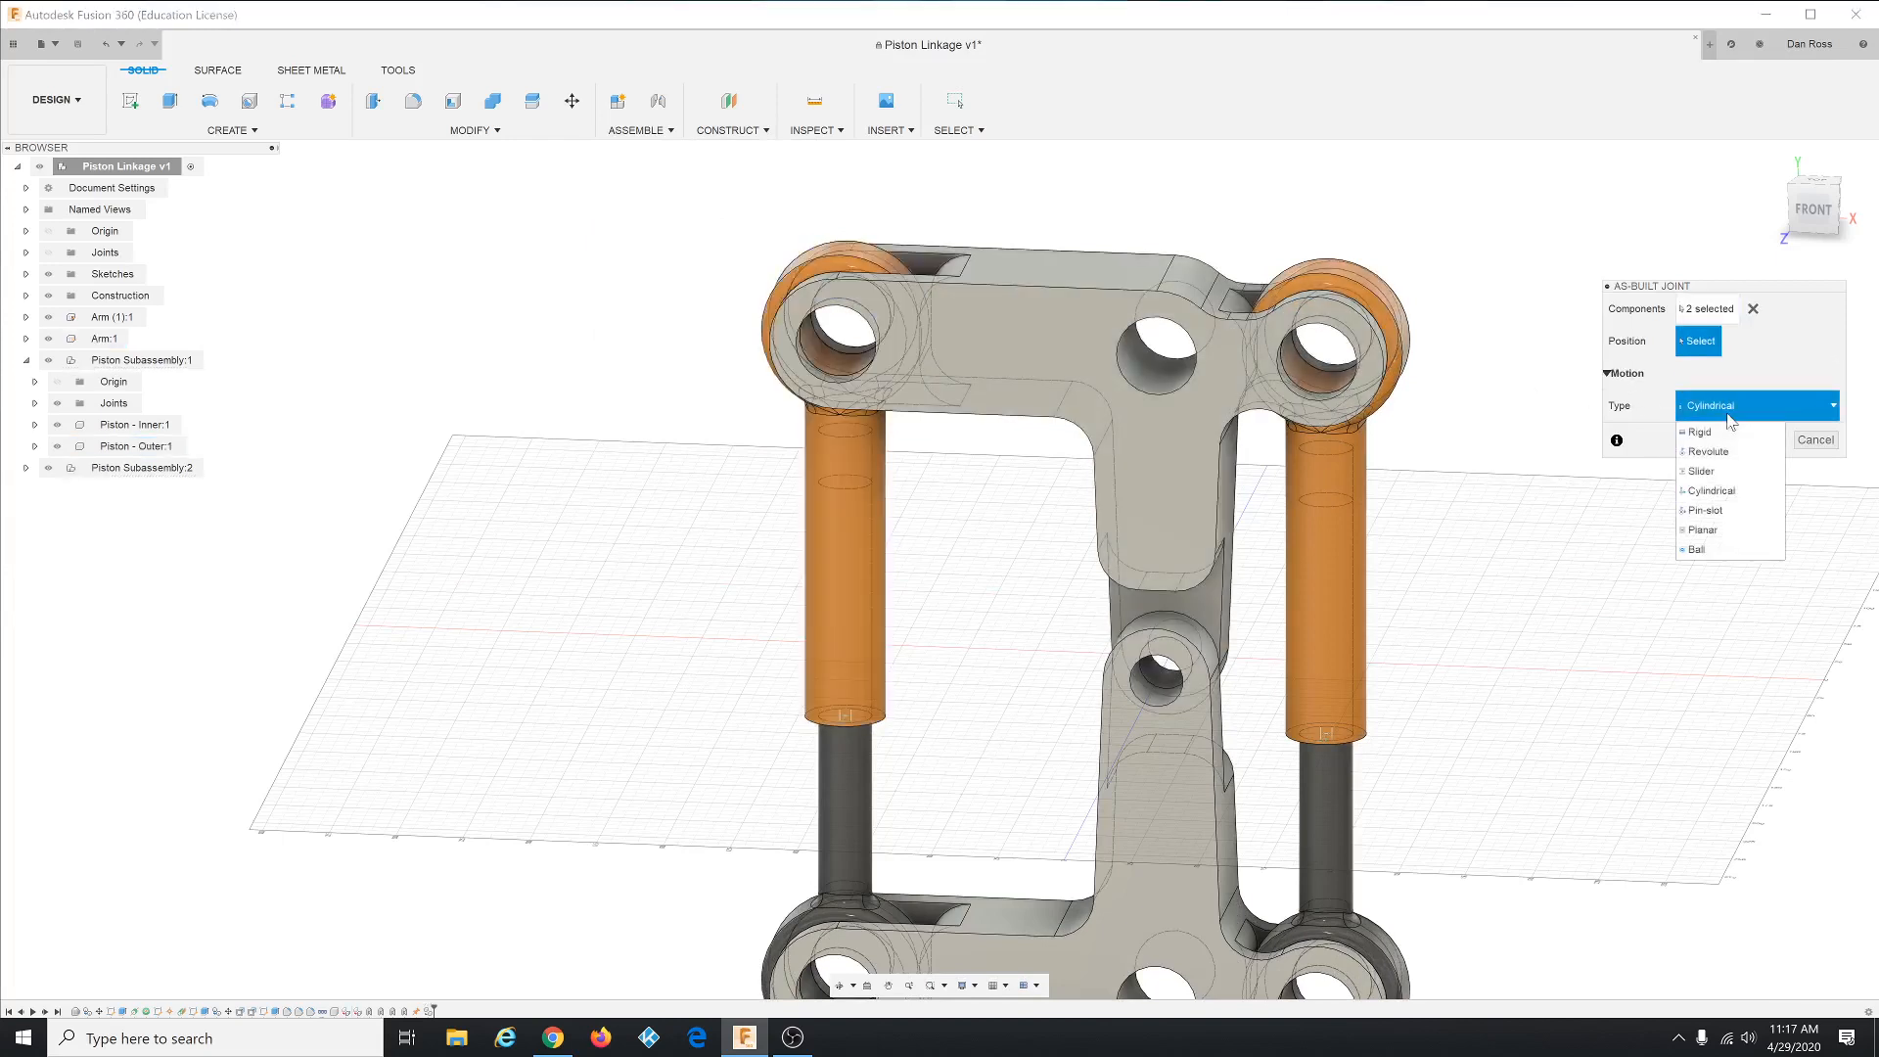
click(1711, 446)
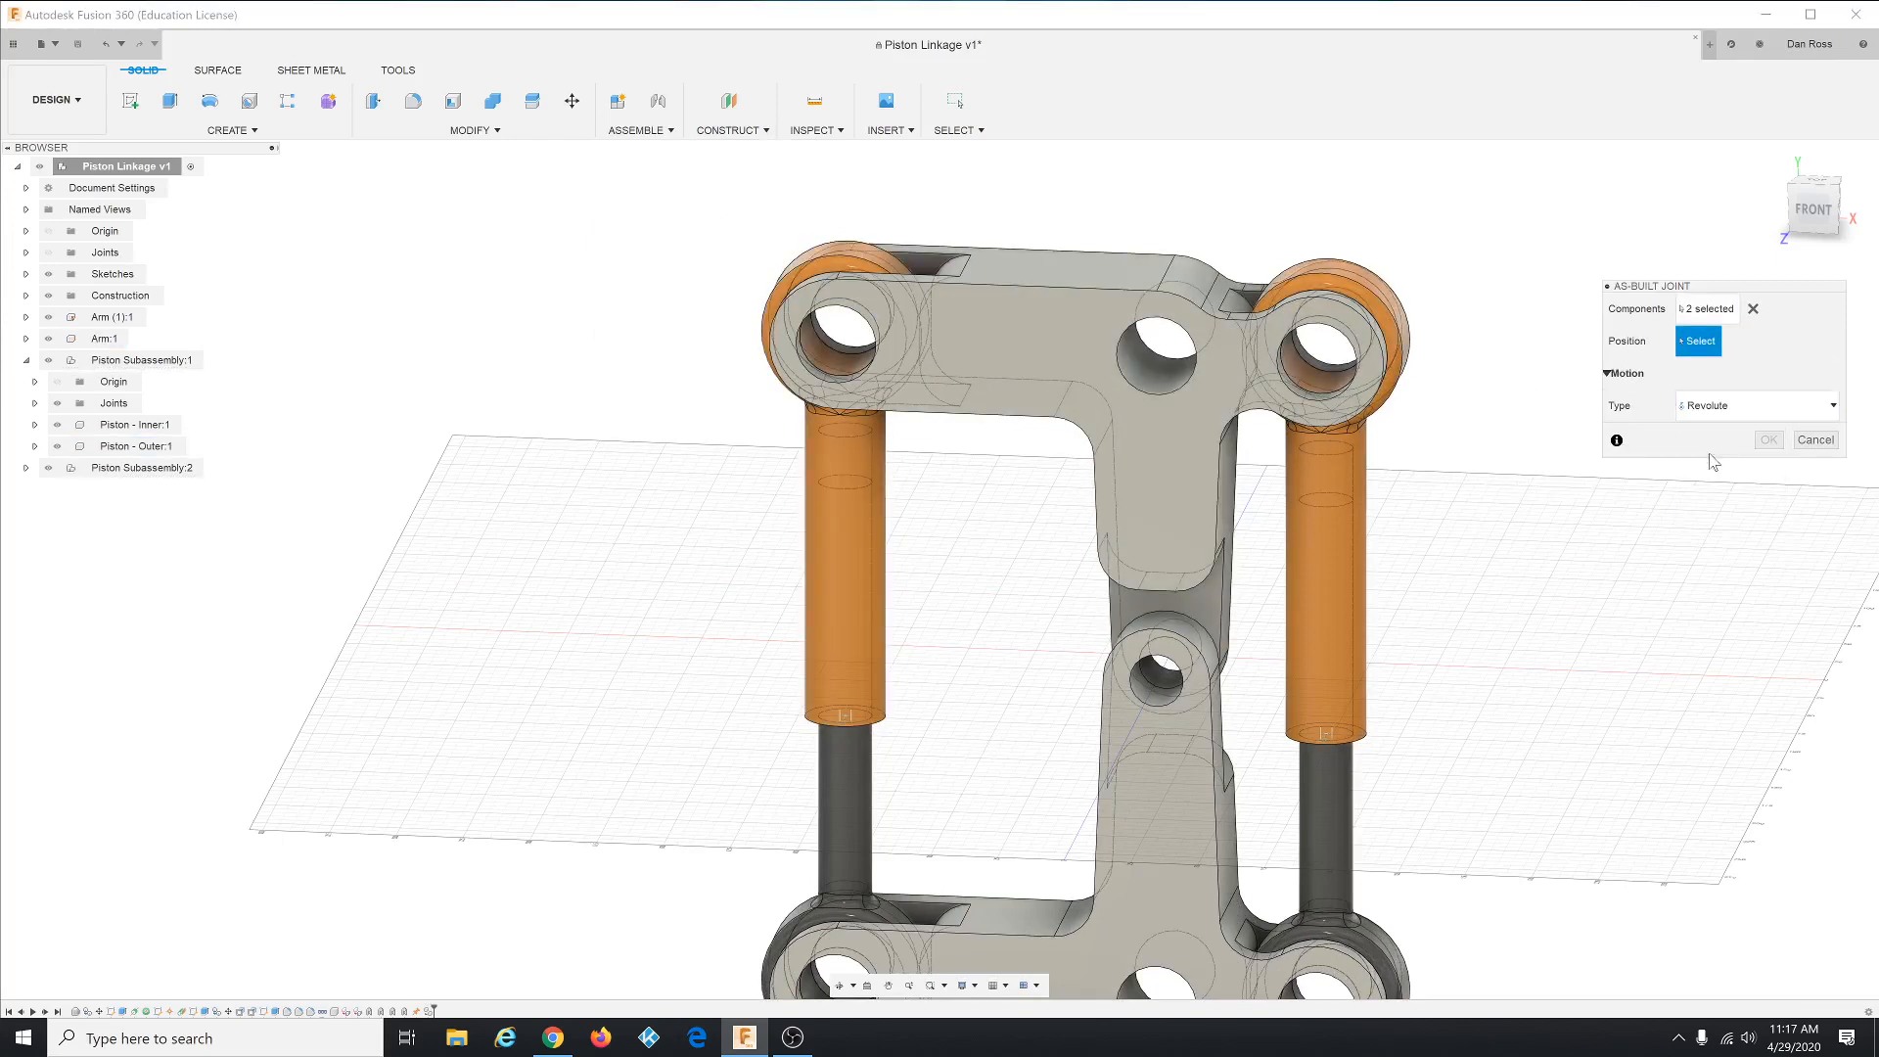
click(837, 380)
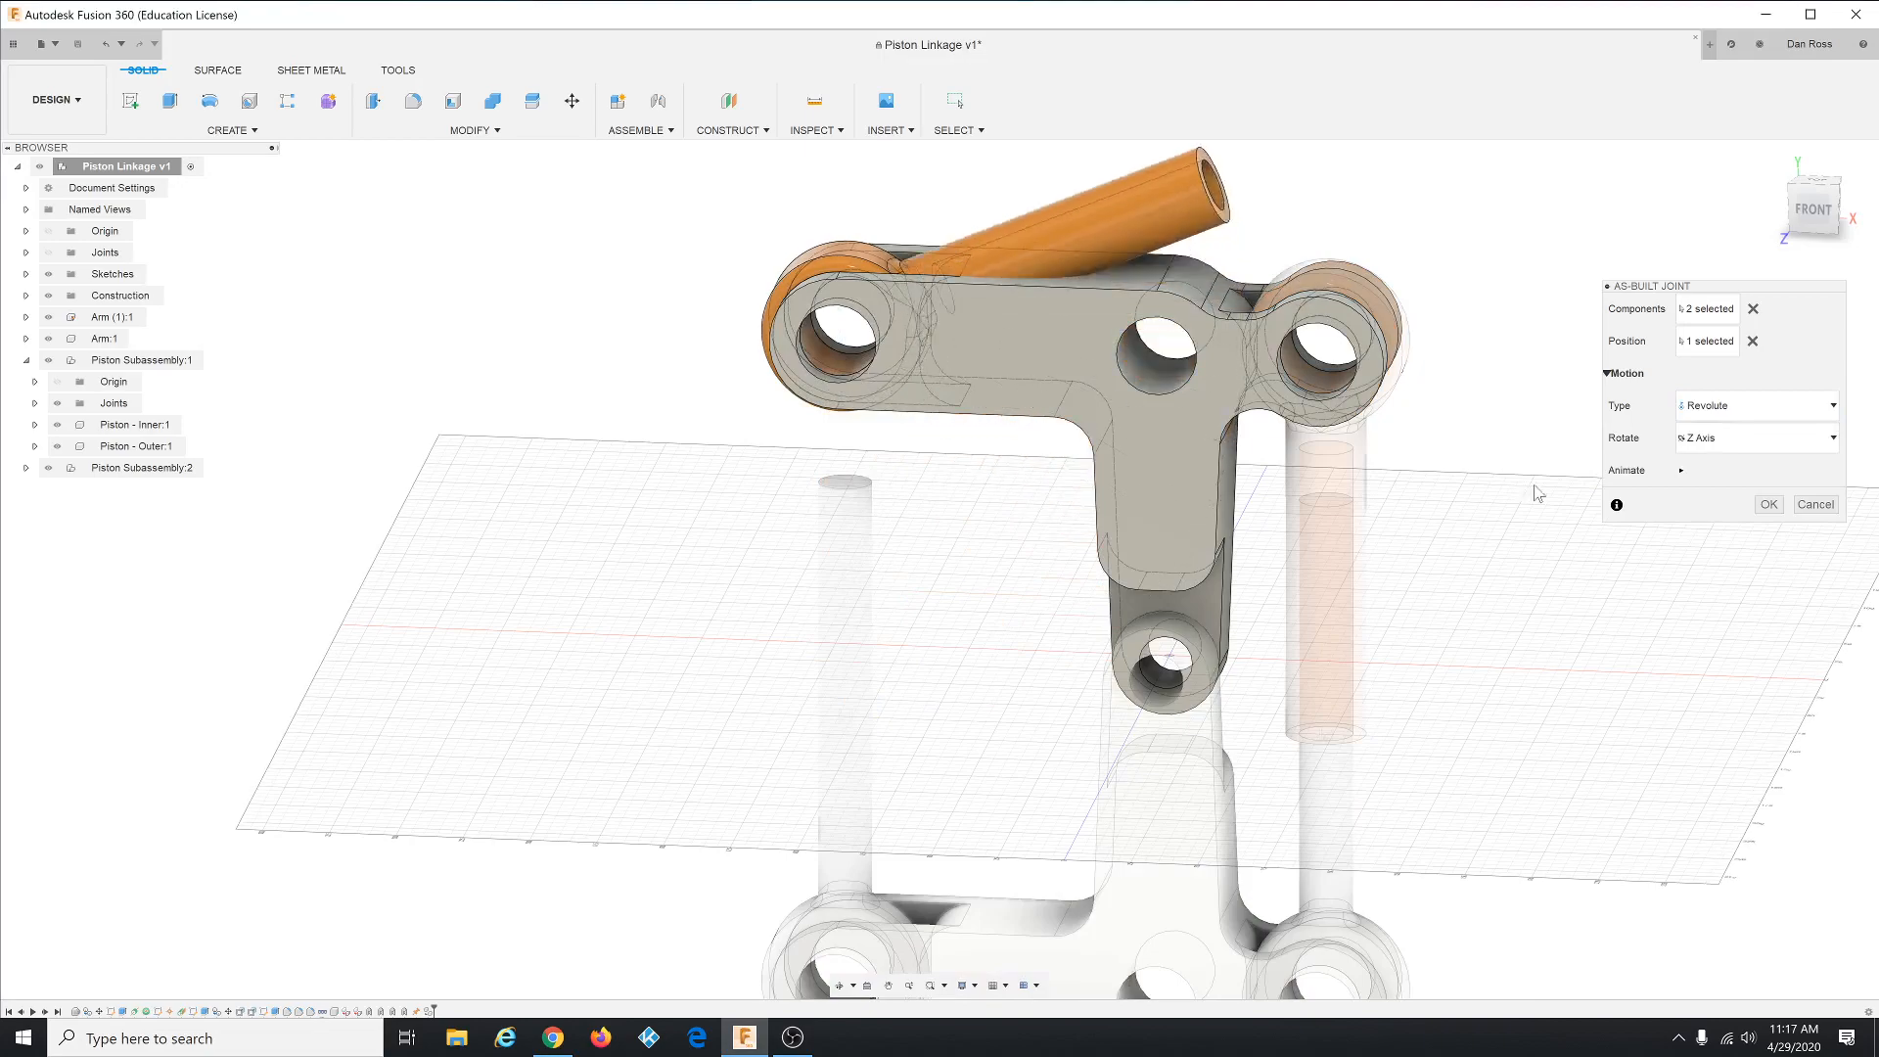
click(1770, 506)
- Add an as-built revolute joint between the second piston's inner rod and the lower arm, positioned at their shared hole
key(F6)
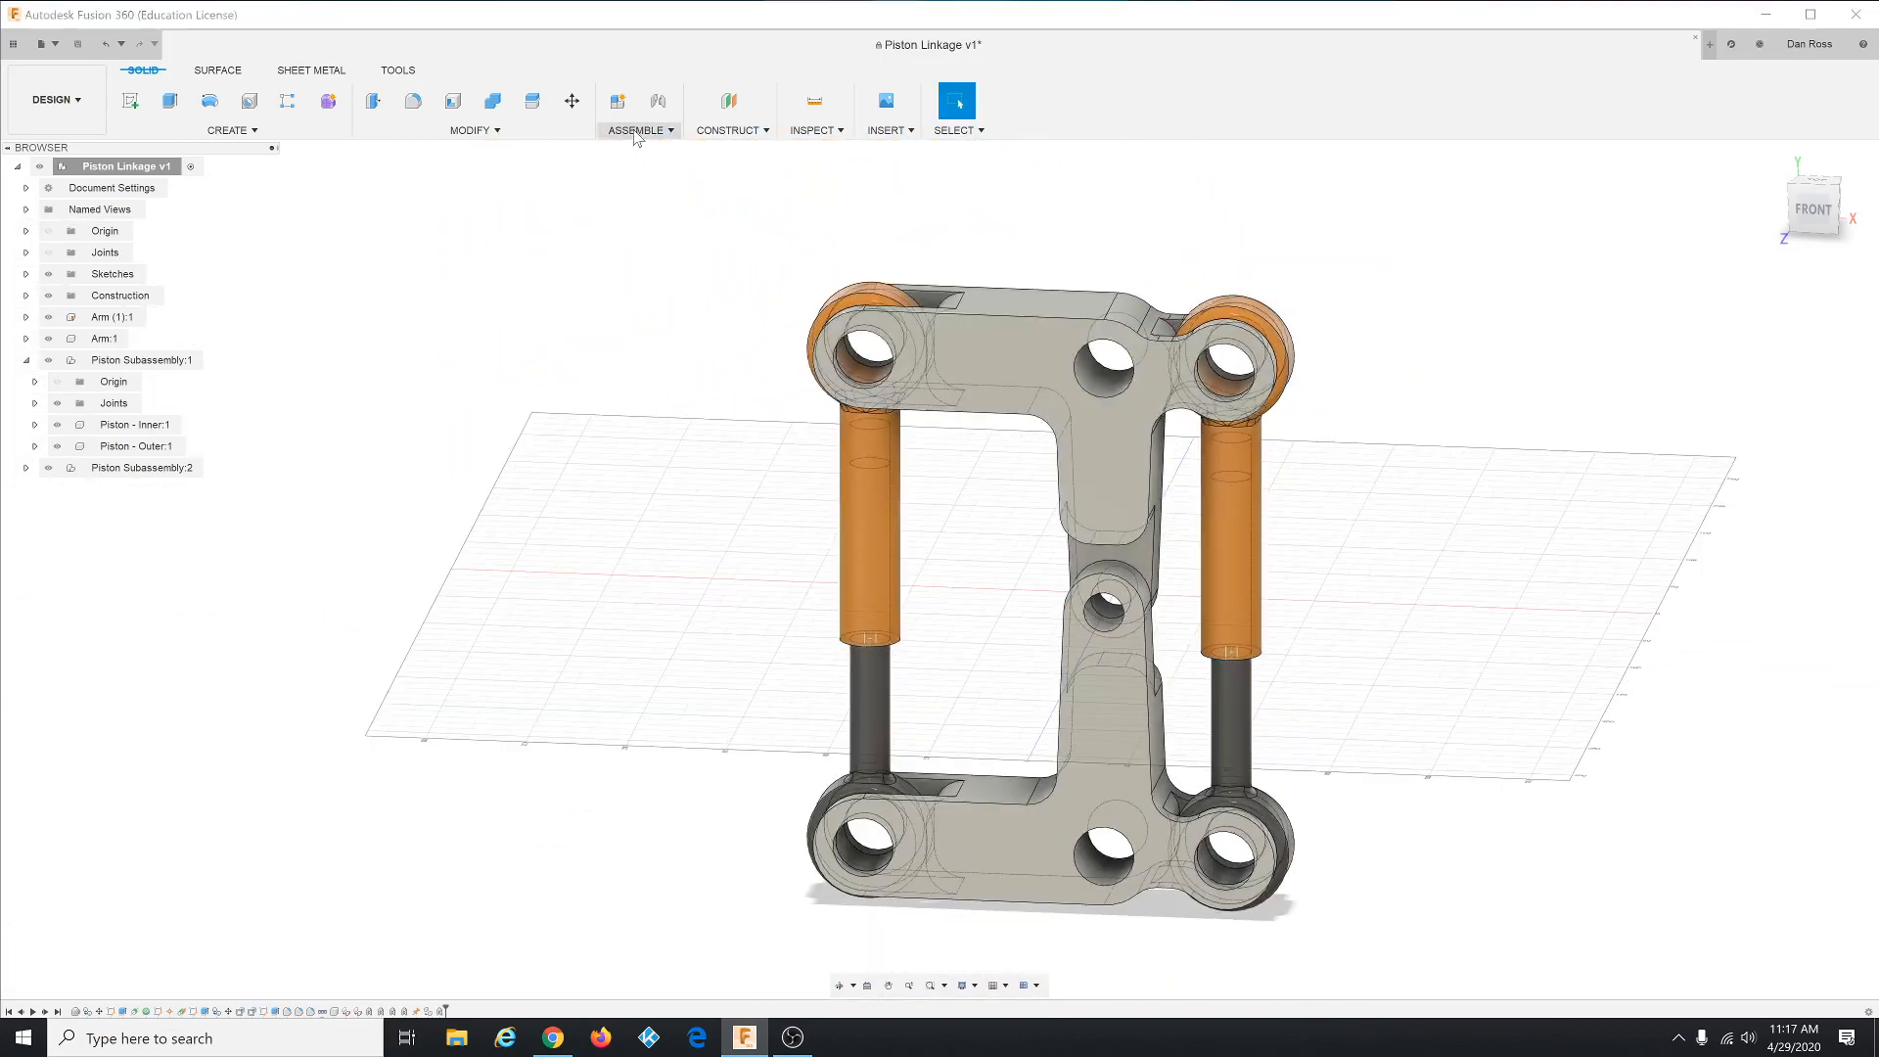
click(636, 130)
click(640, 189)
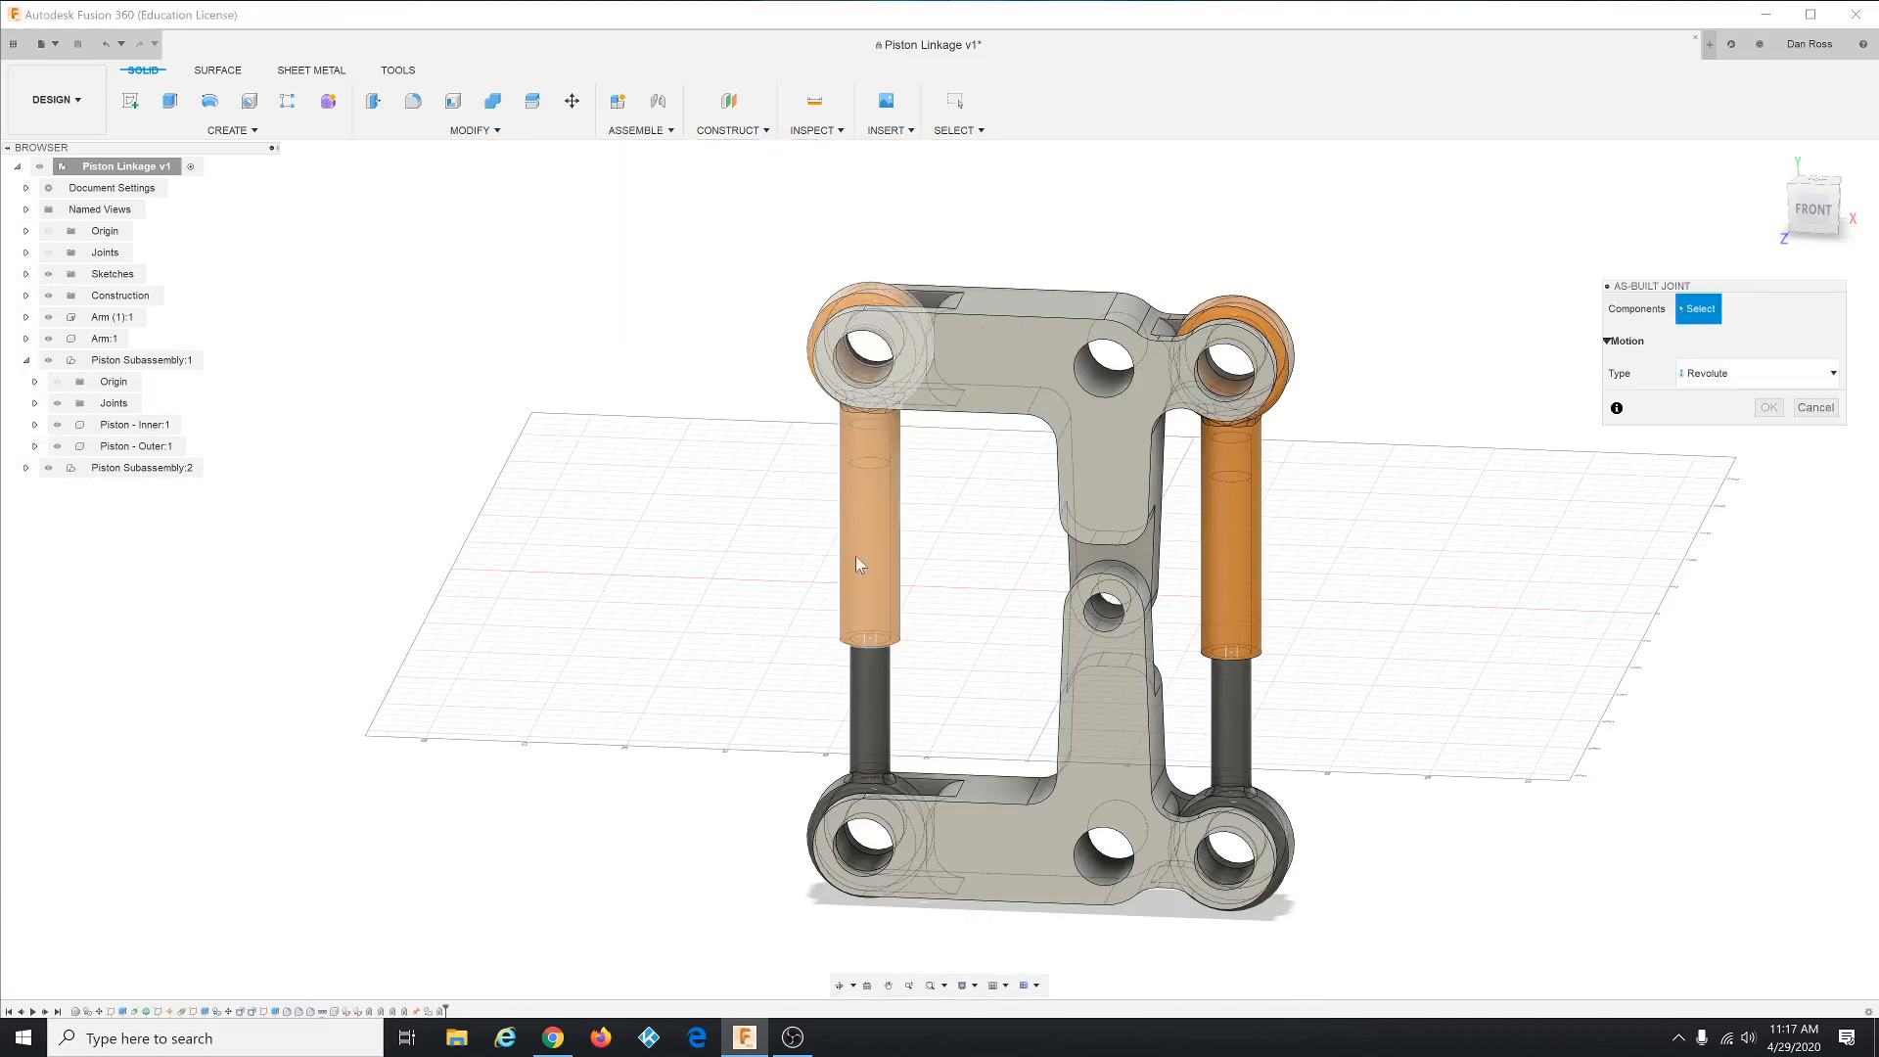
click(889, 715)
click(965, 820)
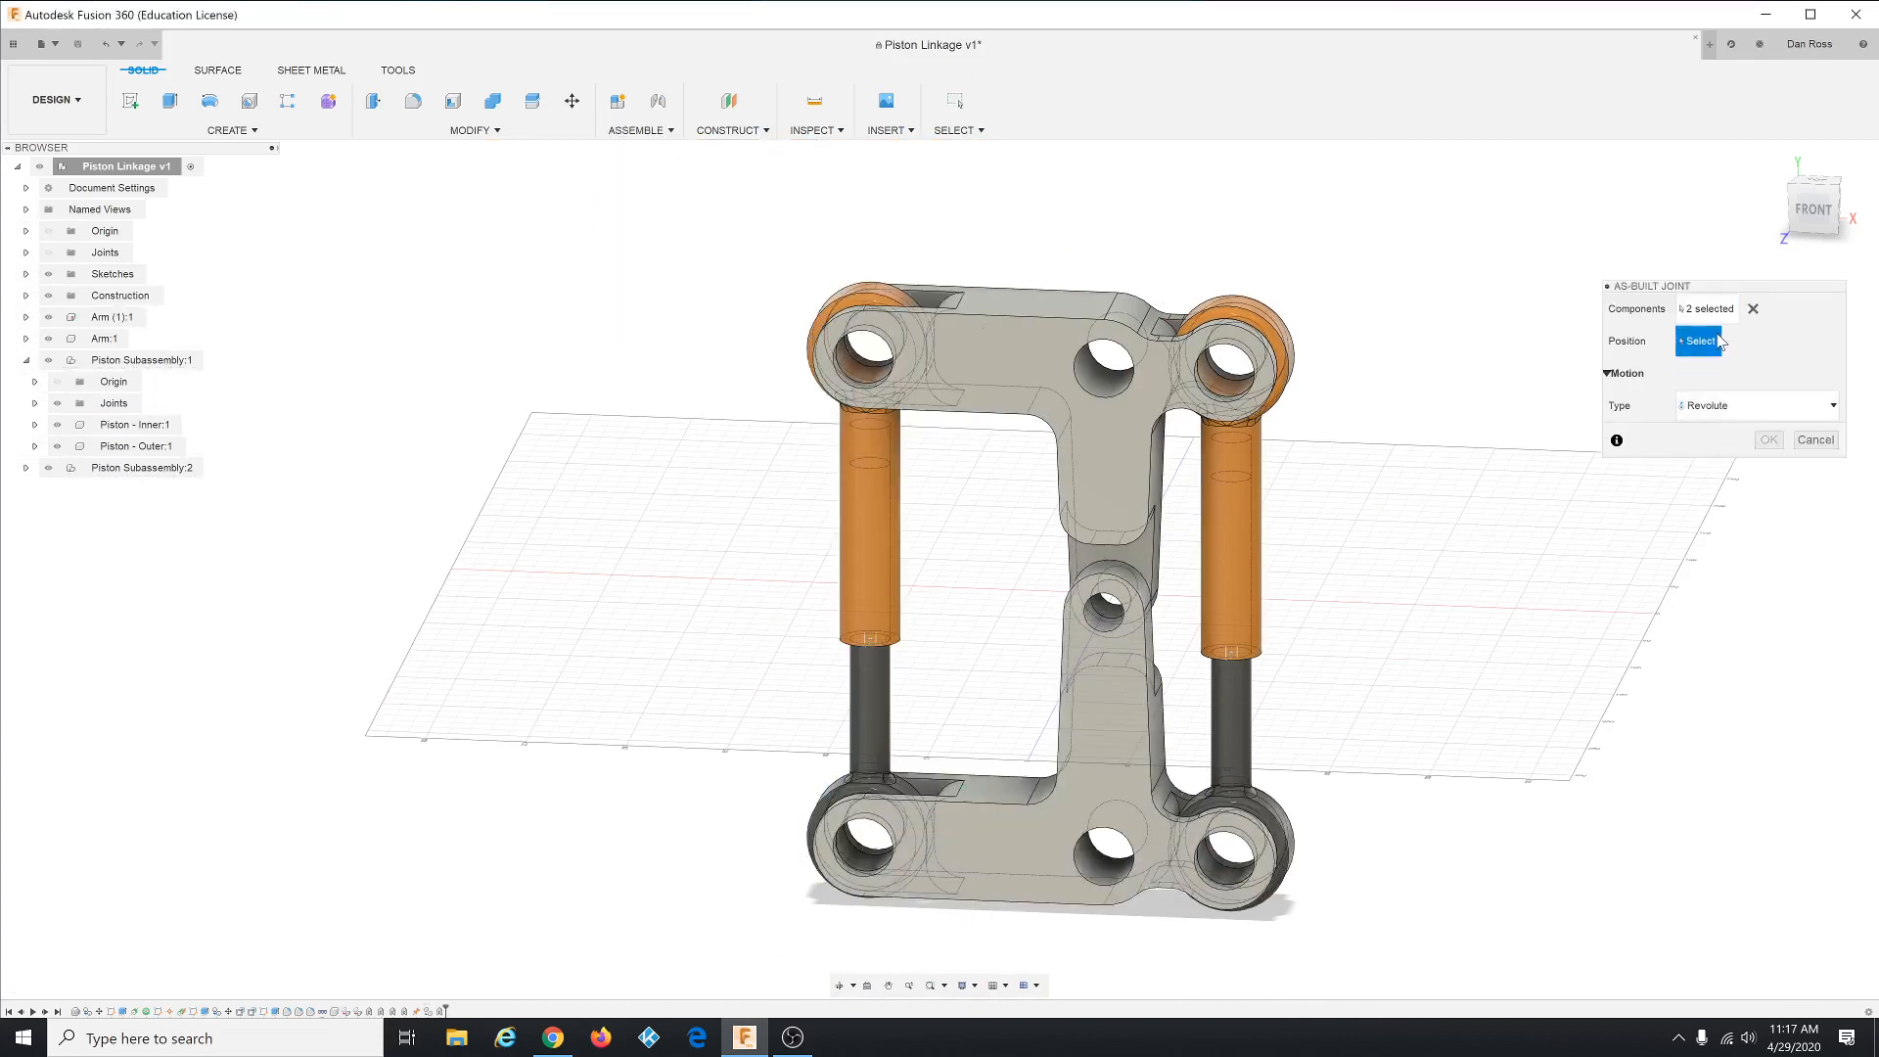
click(859, 871)
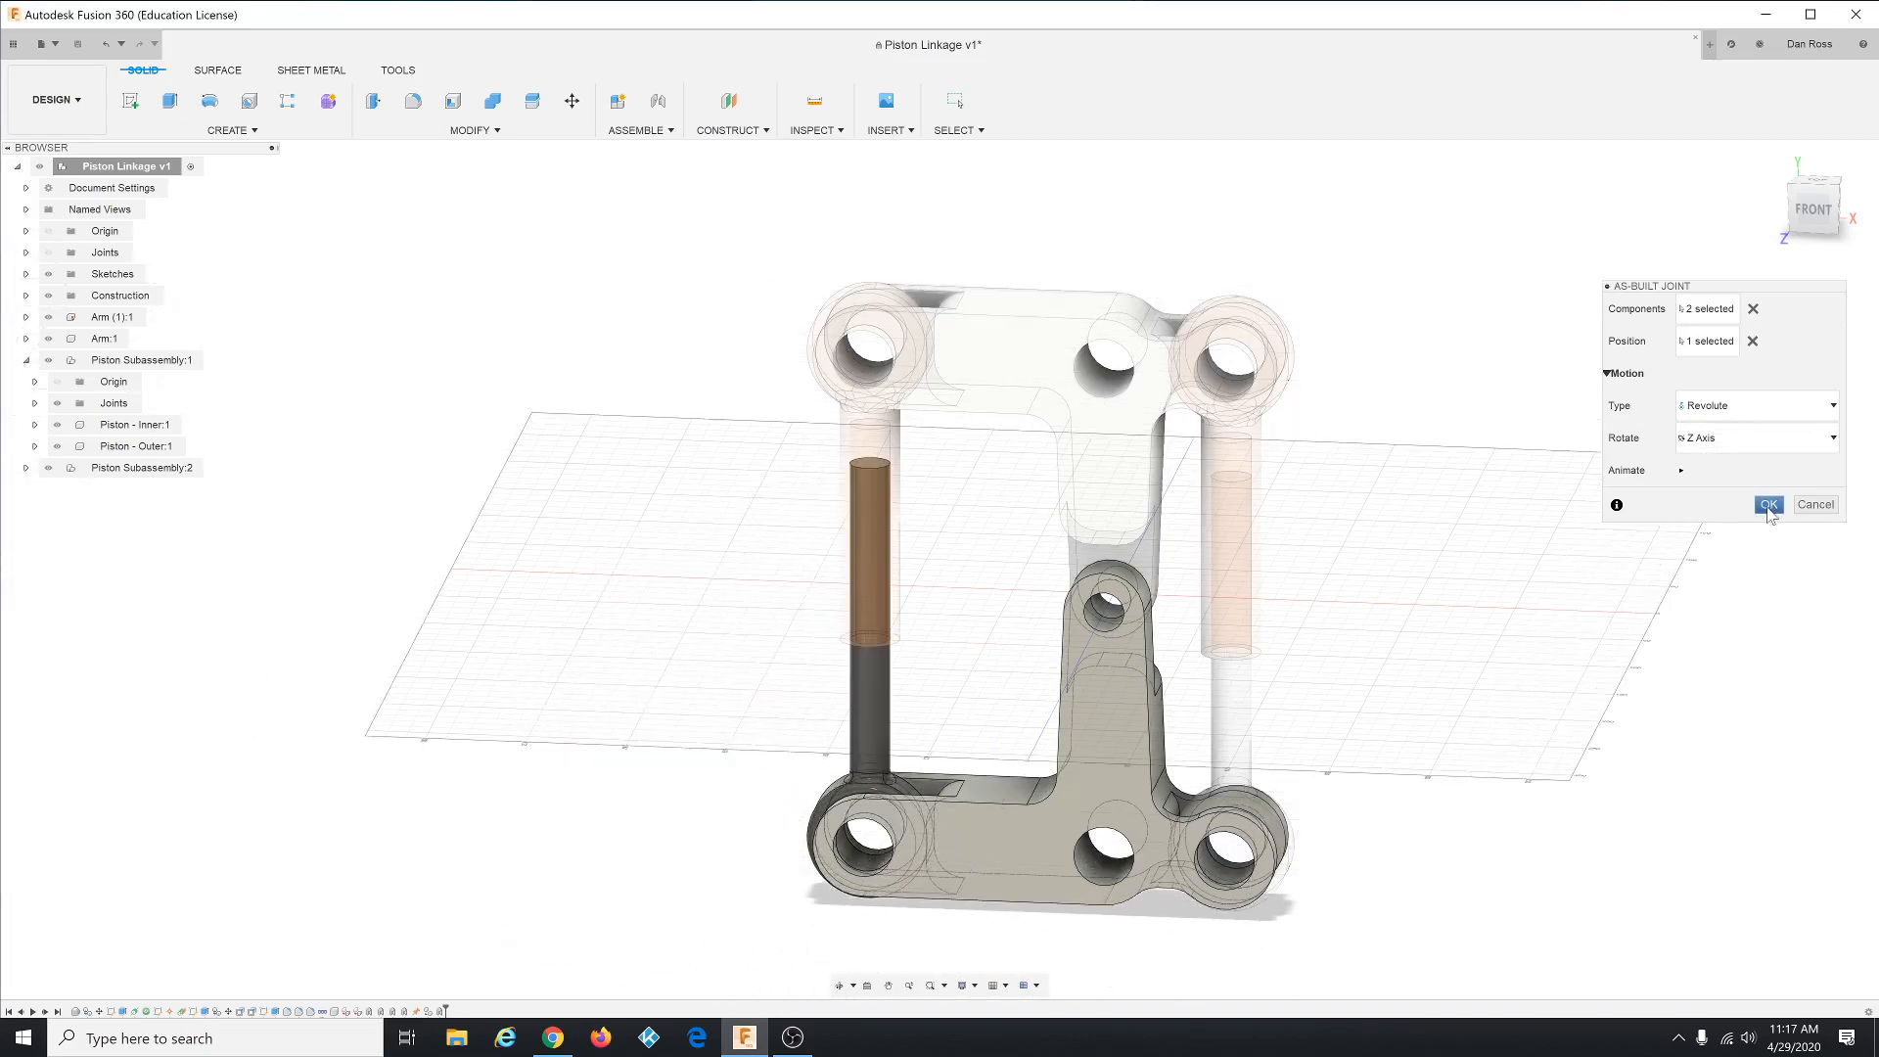
click(1769, 504)
- Test the two-piston linkage's motion by swinging the upper arm
scroll(570, 375, down, 3)
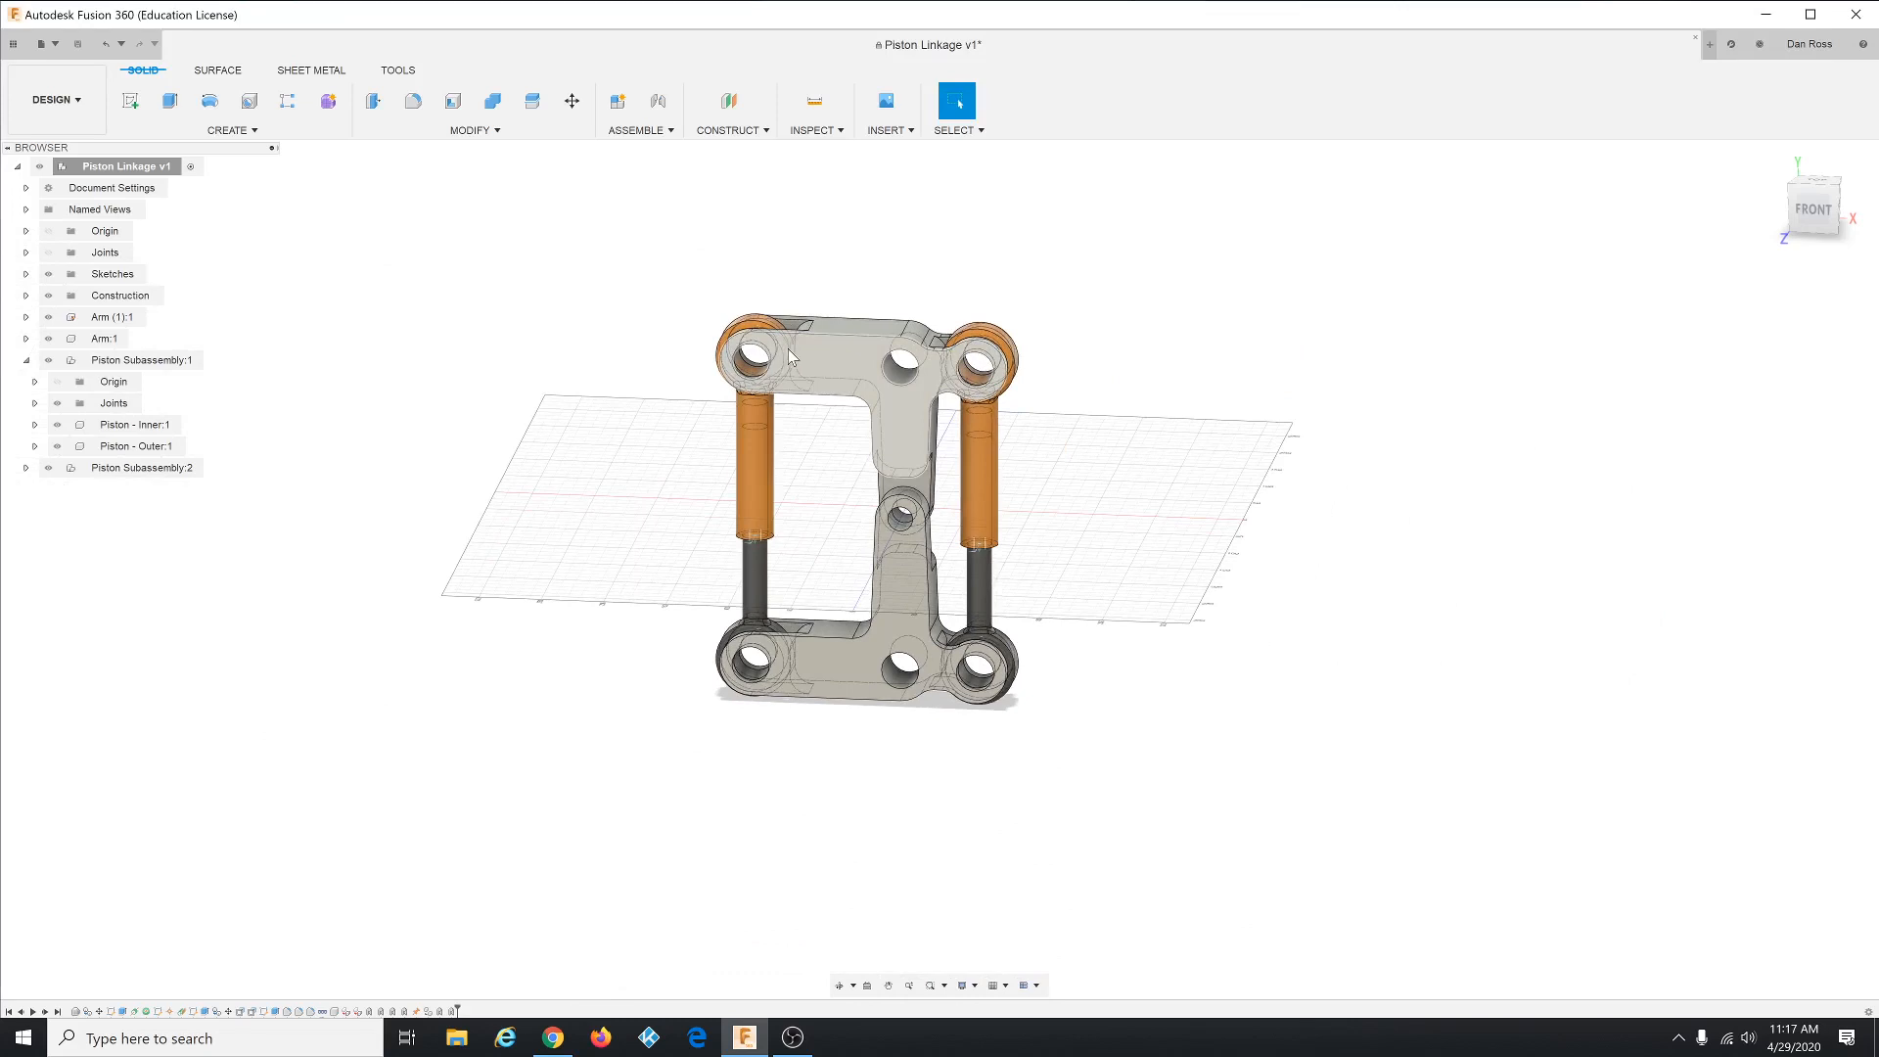
mouse_move(789, 349)
mouse_down()
mouse_move(861, 298)
mouse_move(778, 382)
mouse_move(903, 303)
mouse_move(807, 387)
mouse_move(912, 316)
mouse_move(938, 340)
mouse_move(842, 336)
mouse_move(793, 359)
mouse_up()
scroll(619, 405, up, 1)
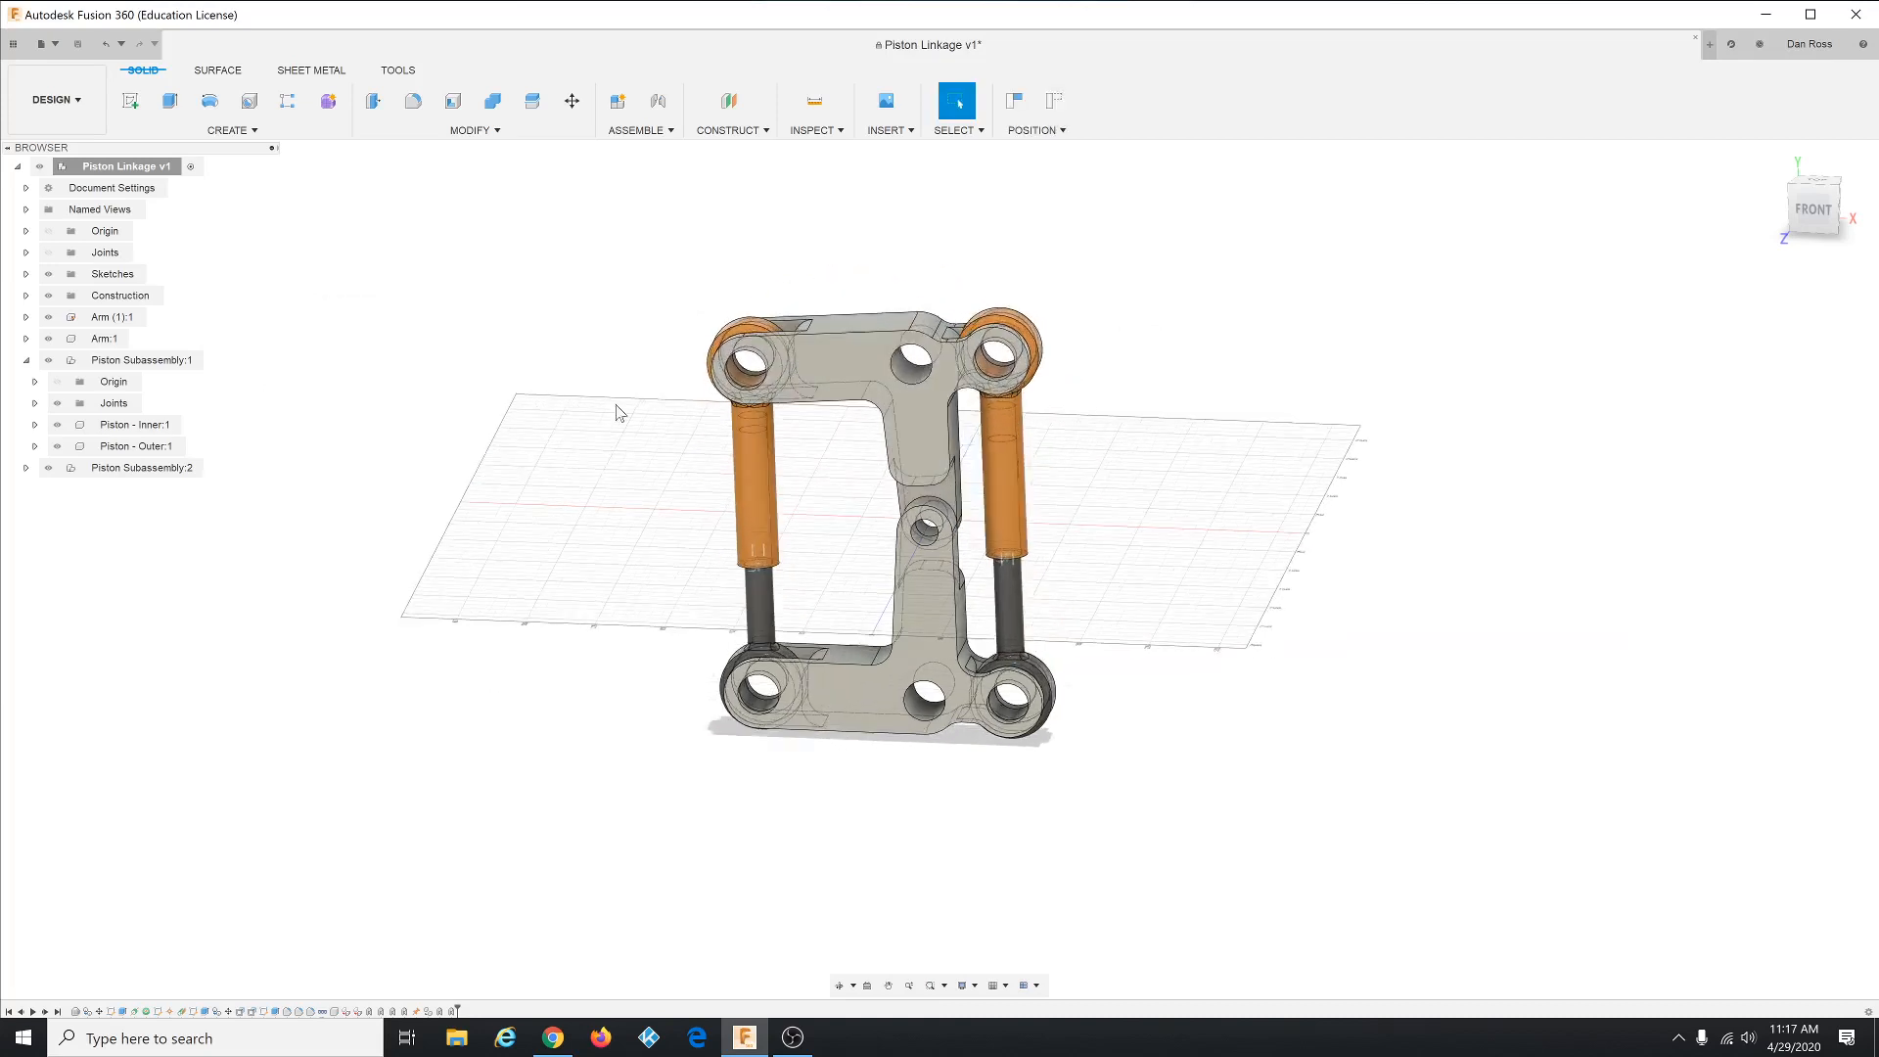
- Examine the Piston Linkage hierarchy, comparing the two Piston Subassembly instances and the joints and components inside them
click(108, 168)
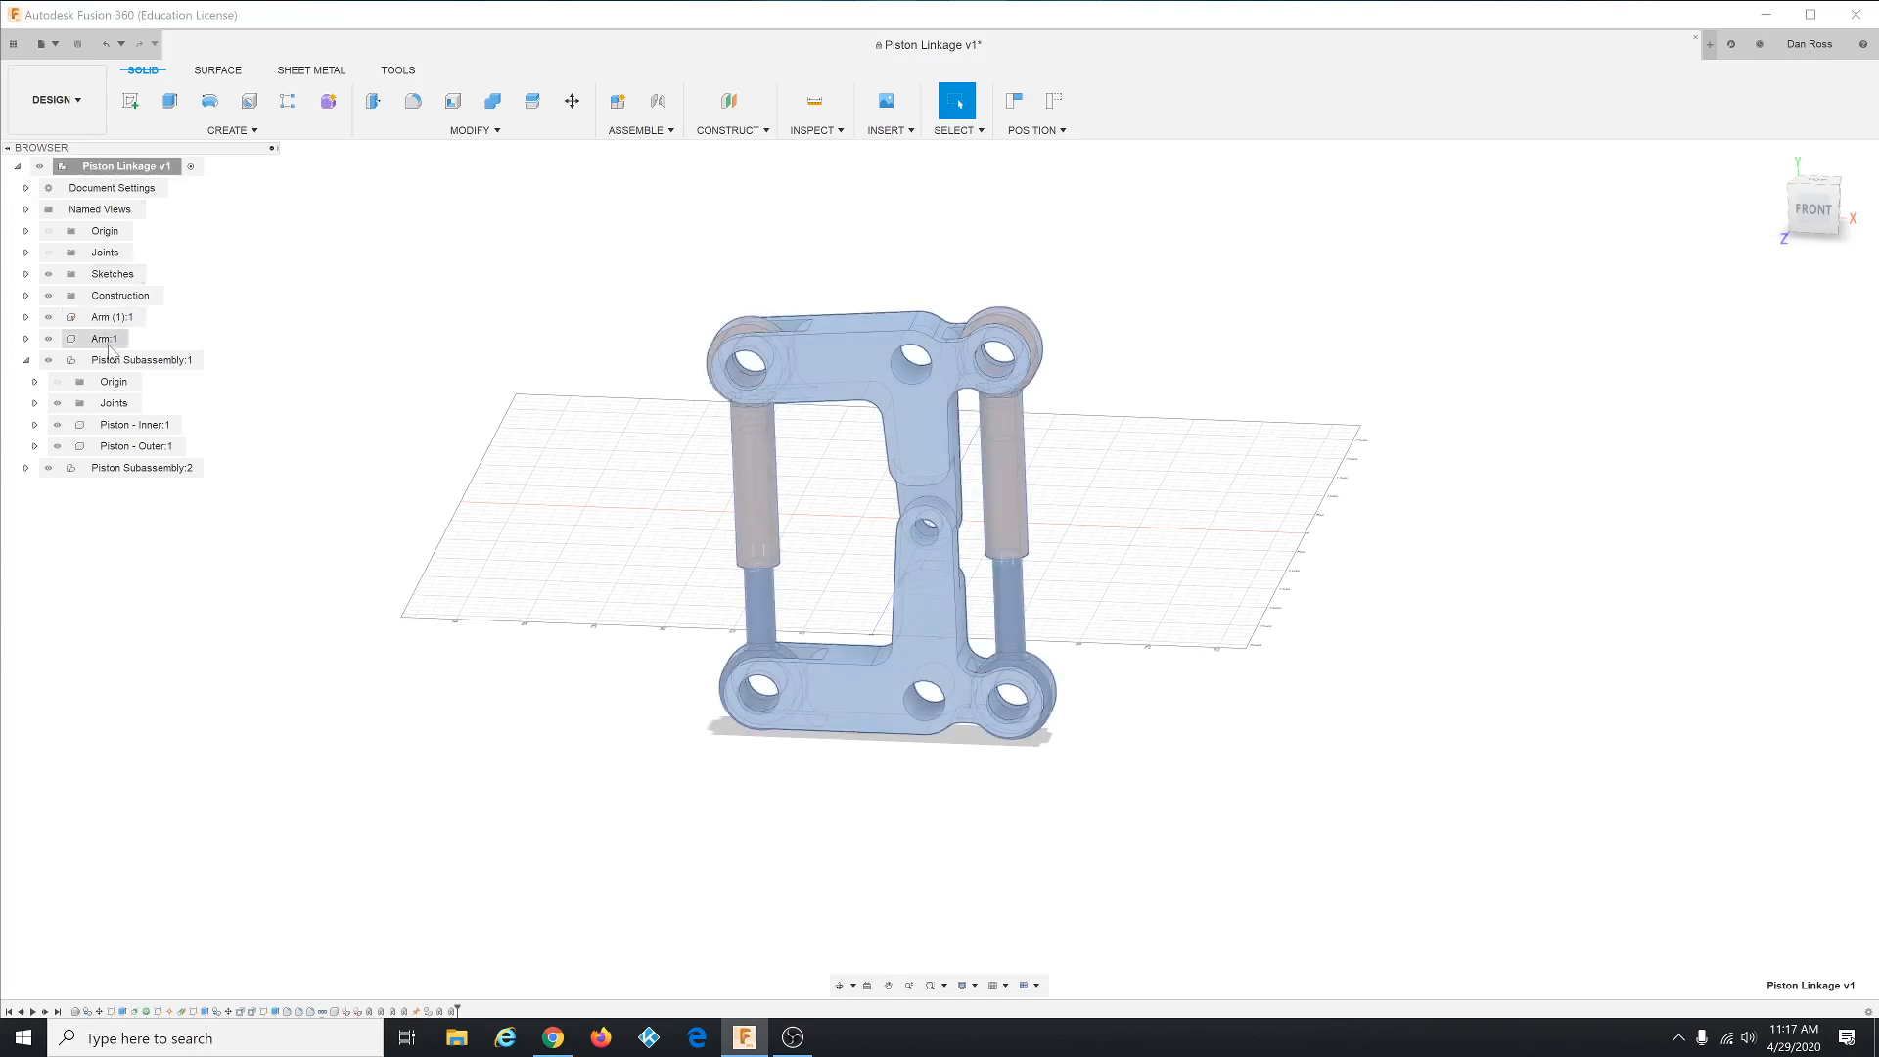
click(27, 361)
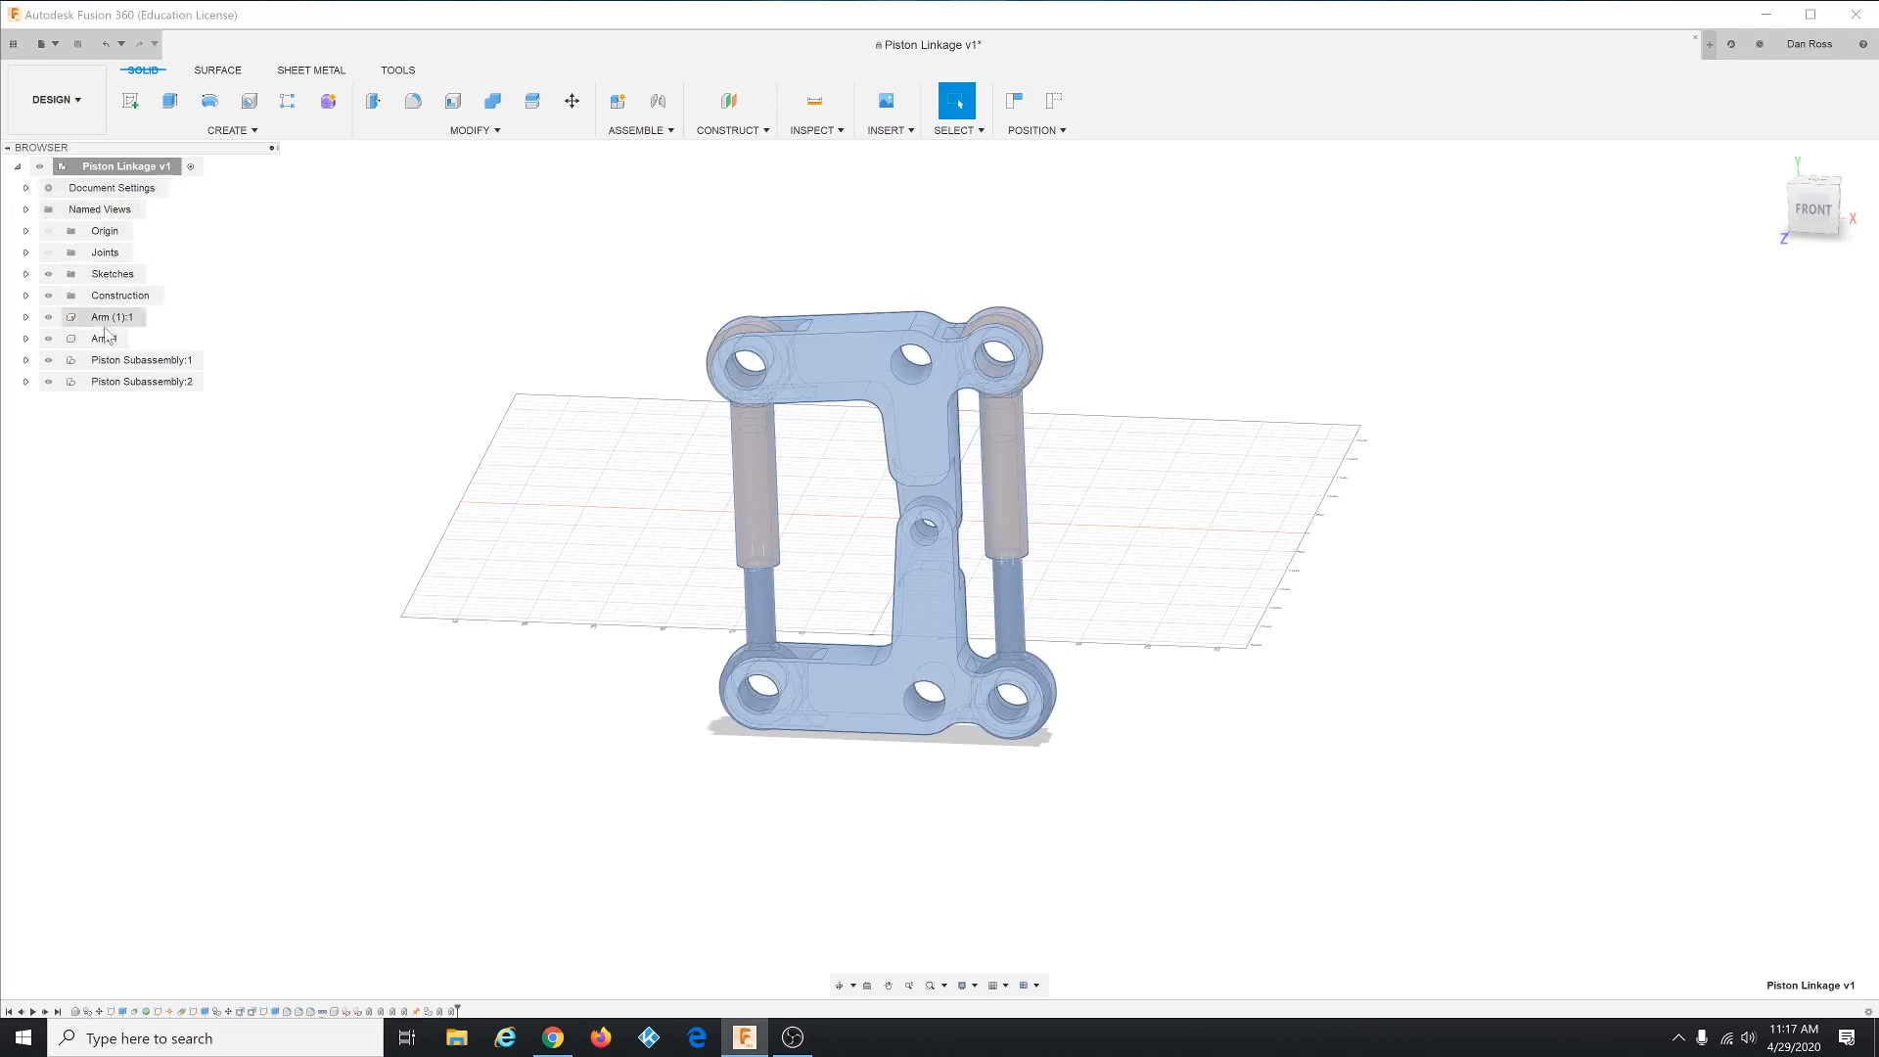
click(86, 167)
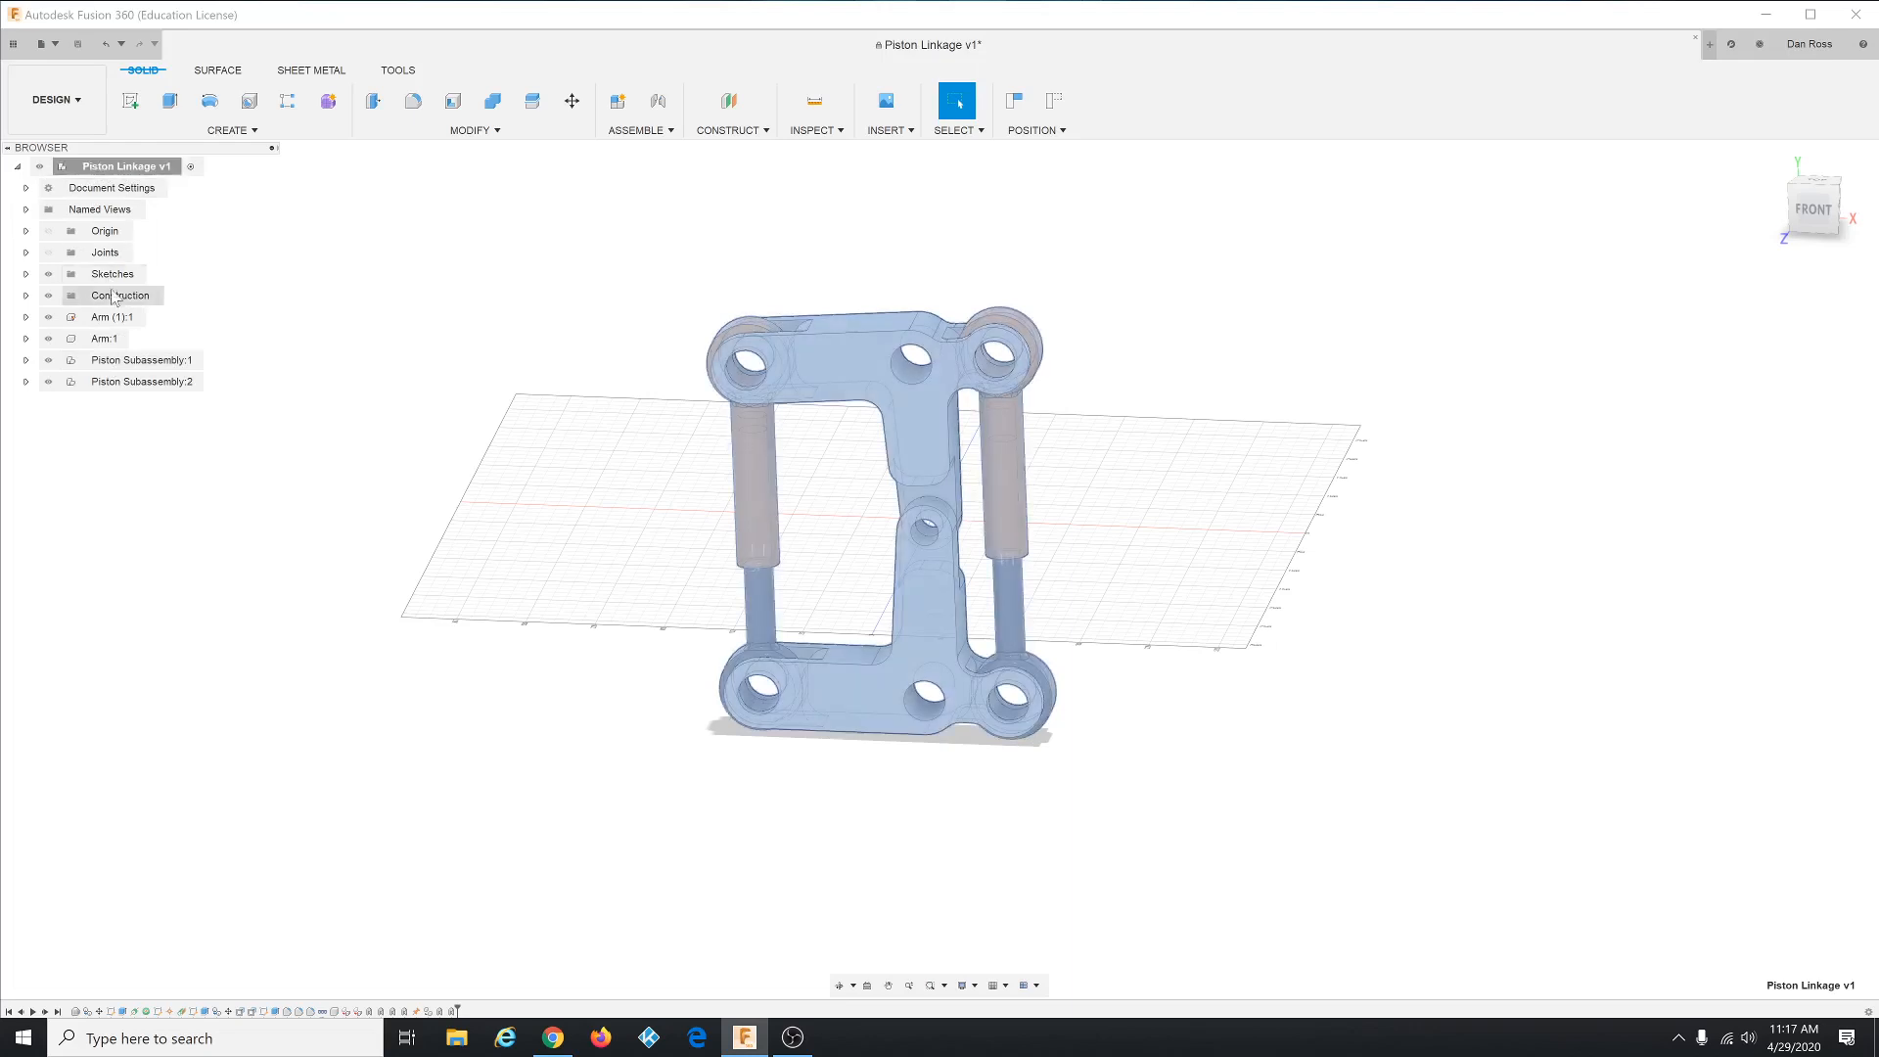
click(127, 362)
click(133, 382)
click(129, 362)
click(135, 384)
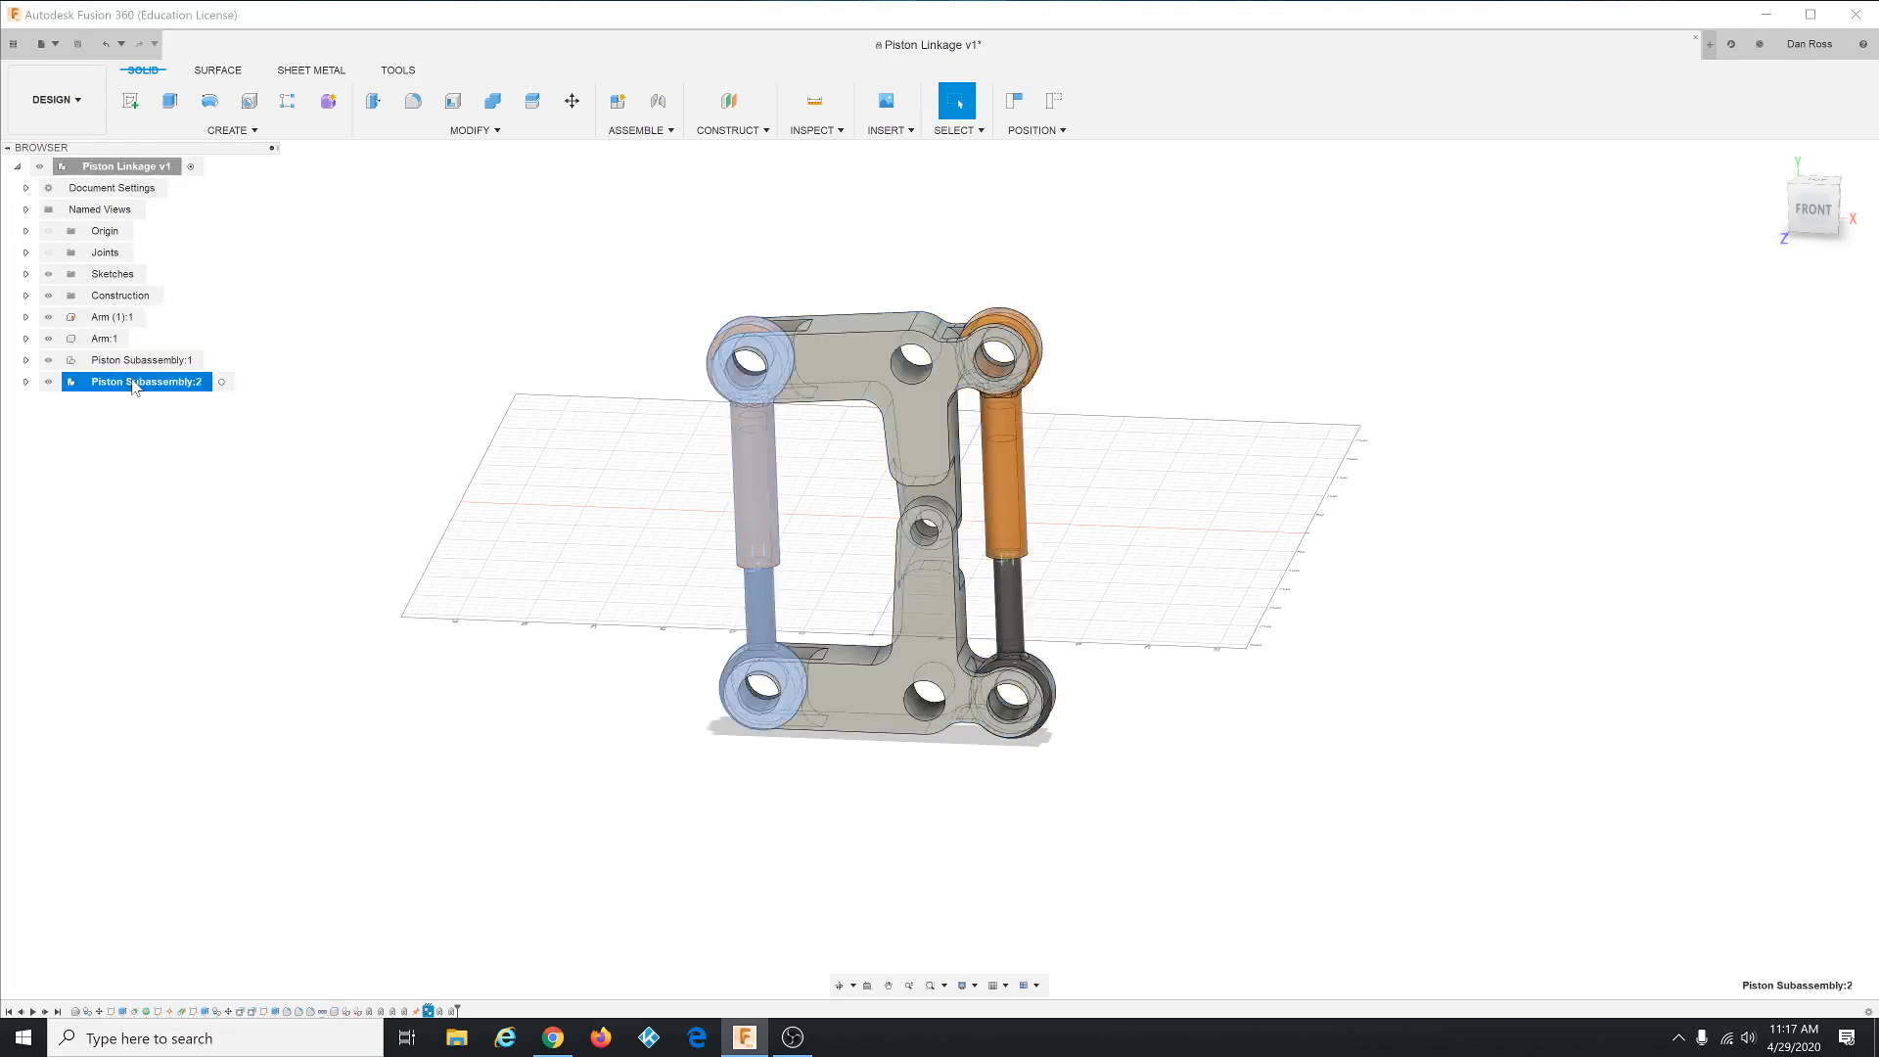
click(25, 360)
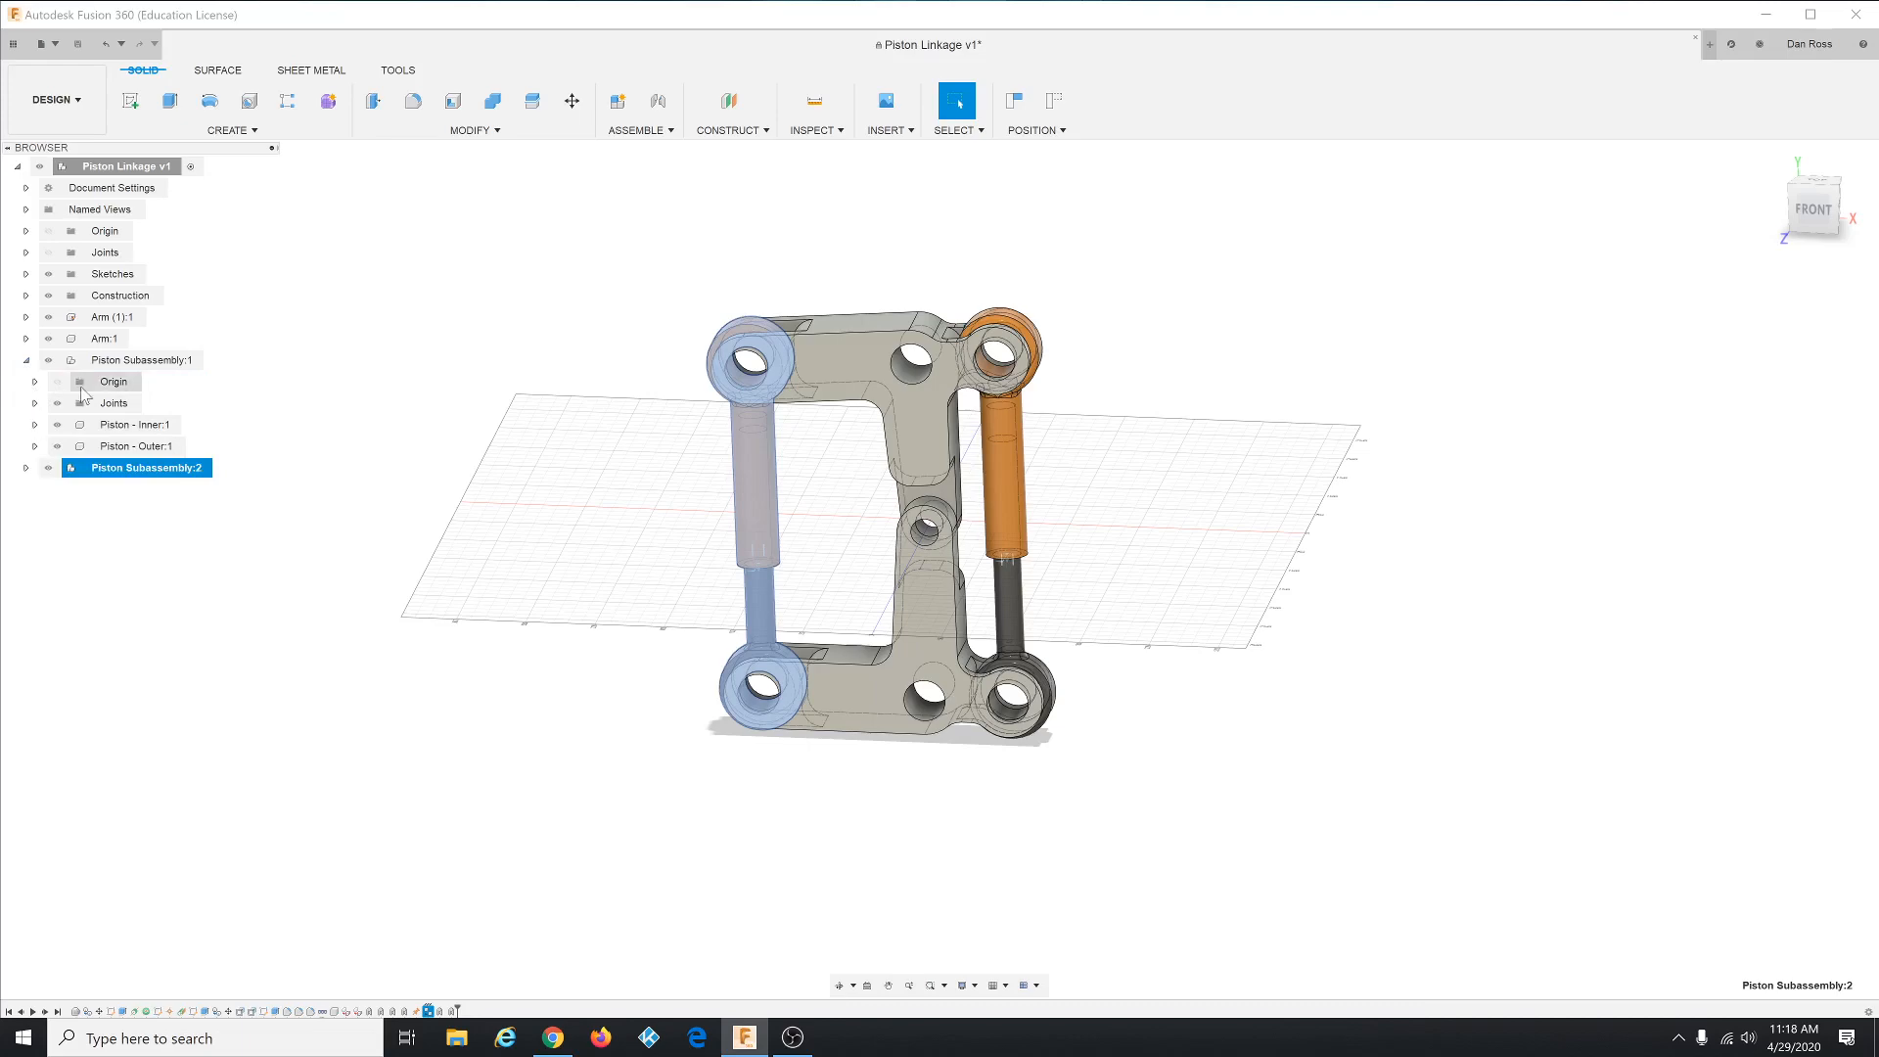
click(26, 468)
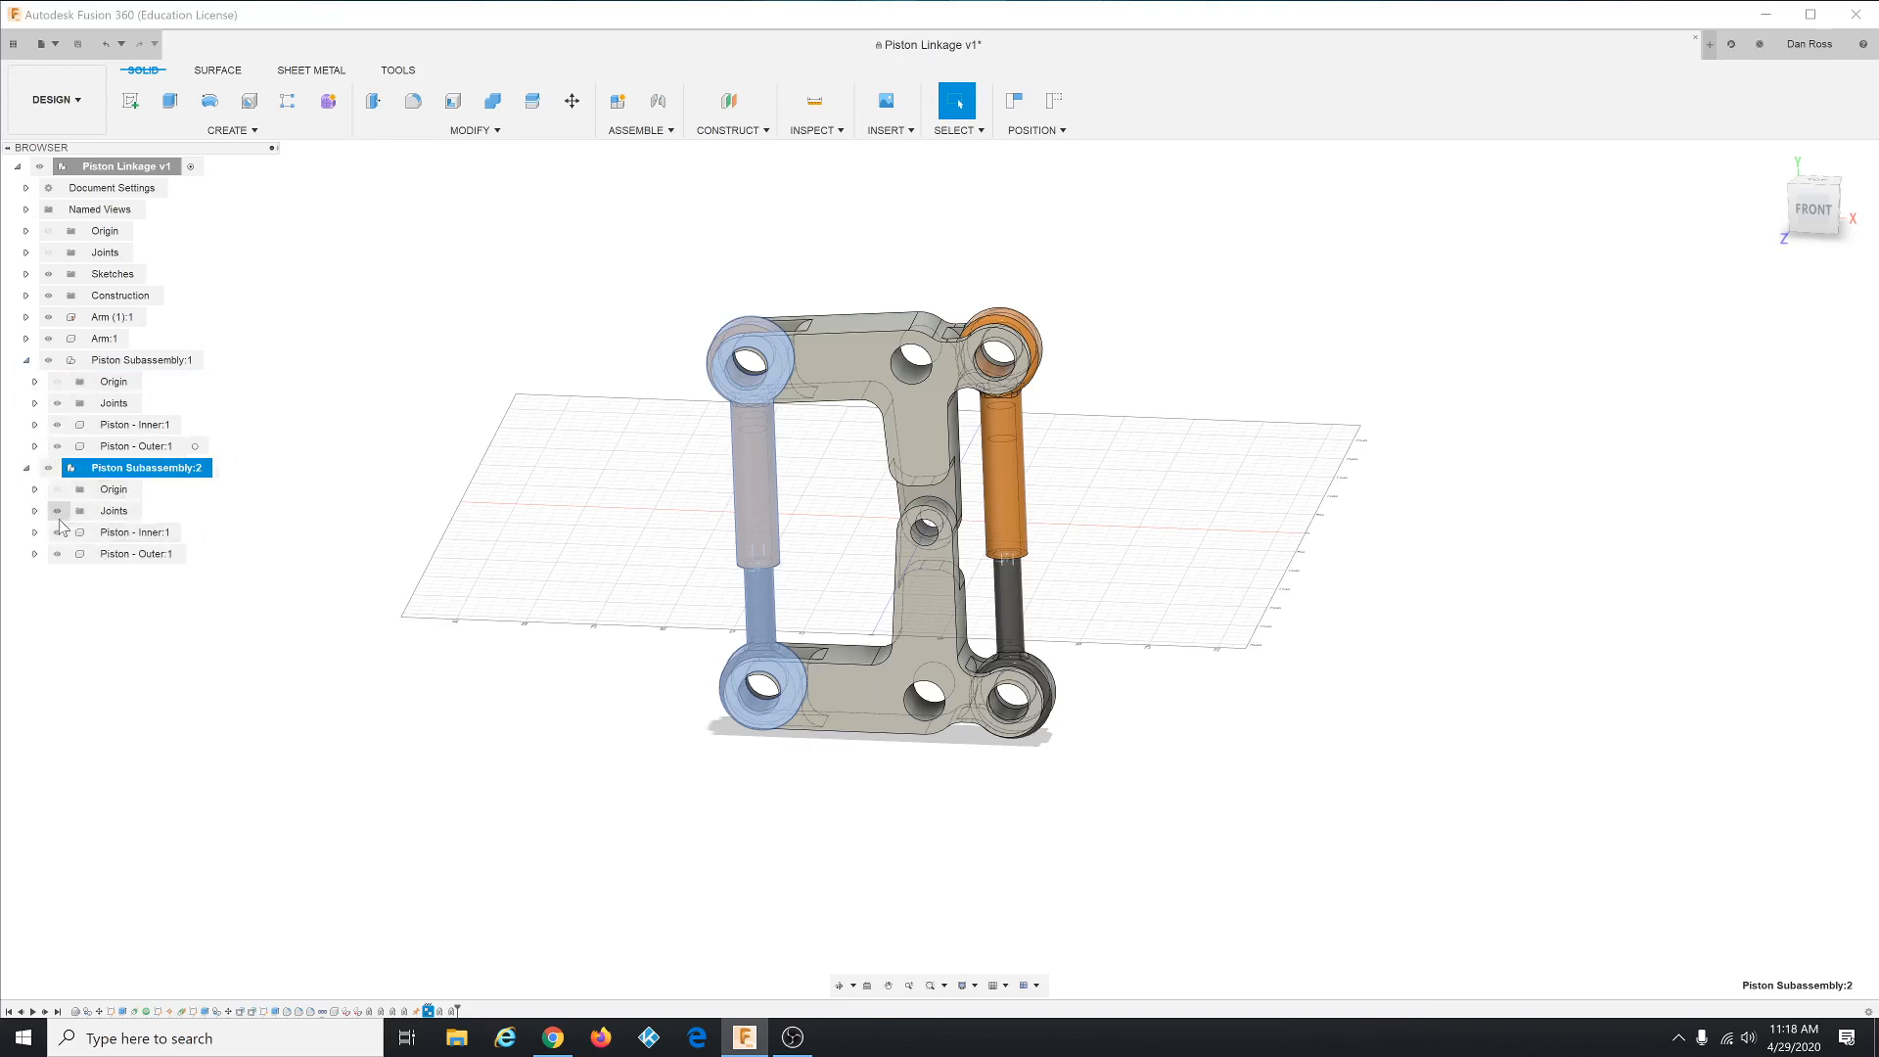
key(Escape)
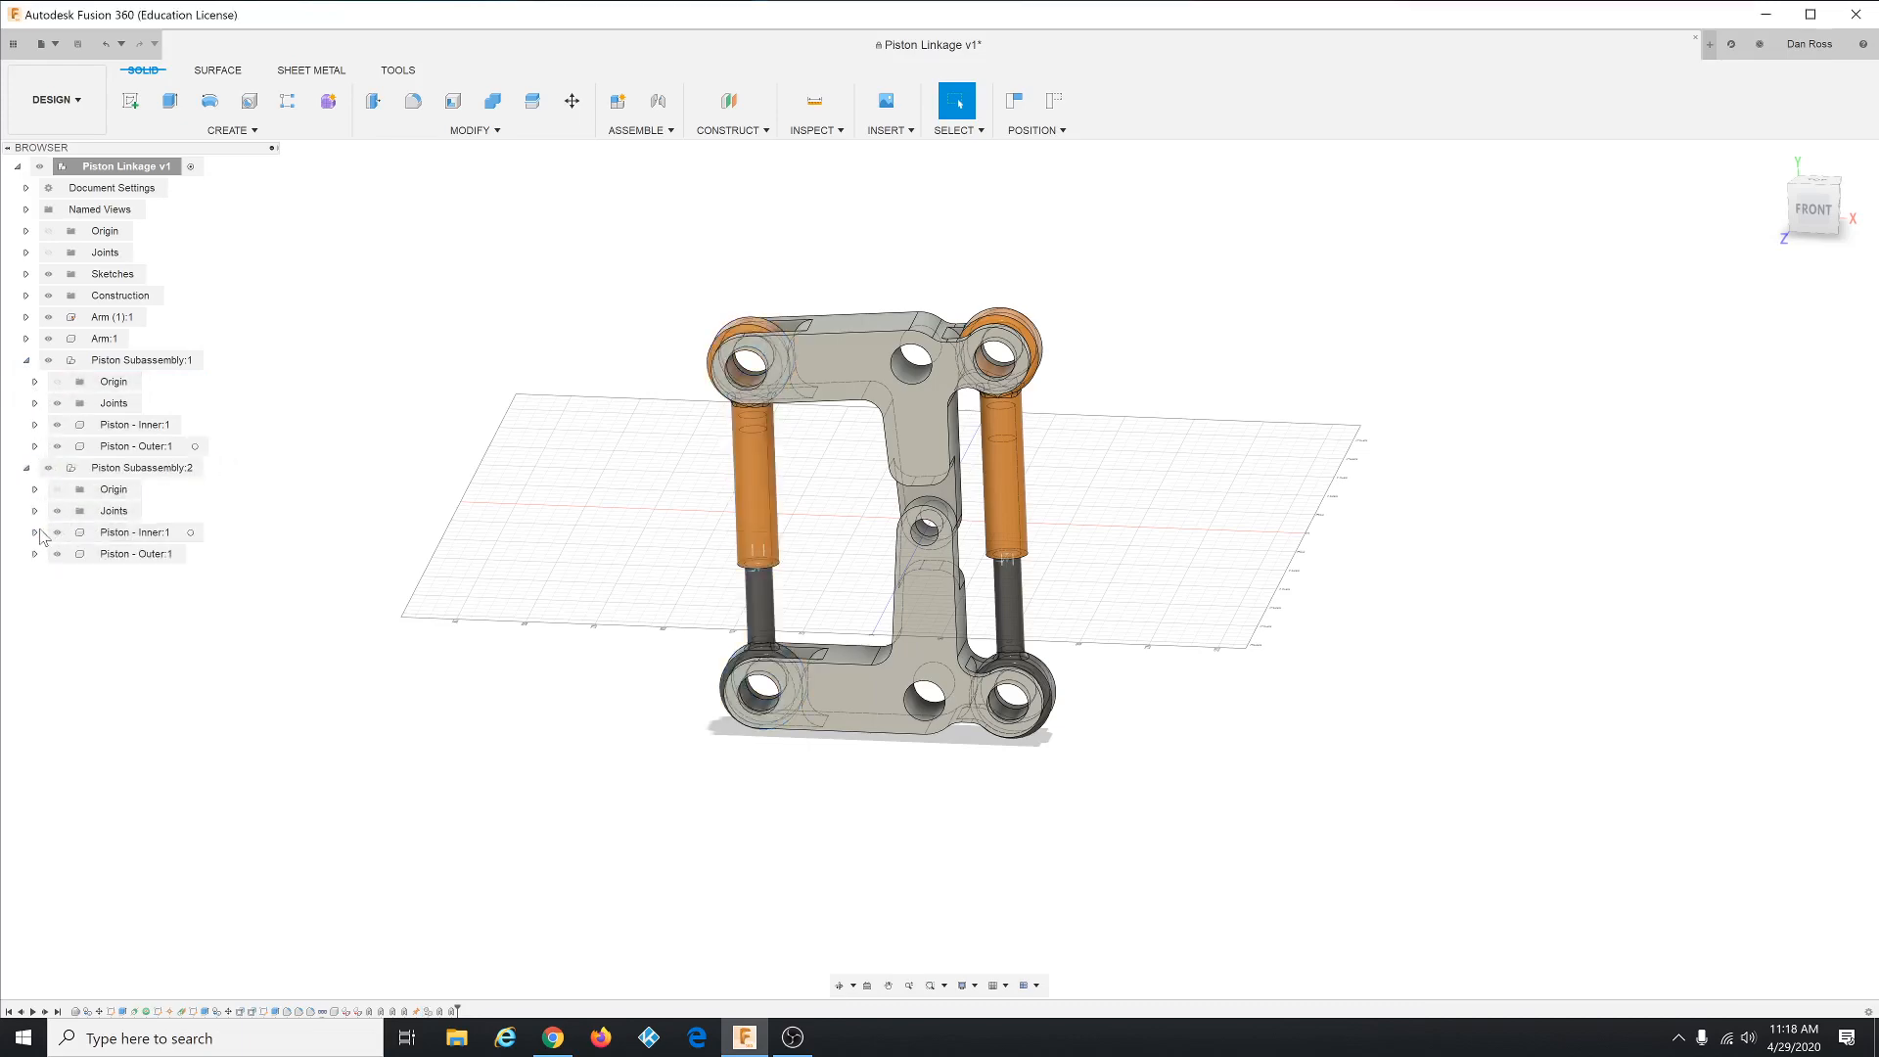
click(35, 533)
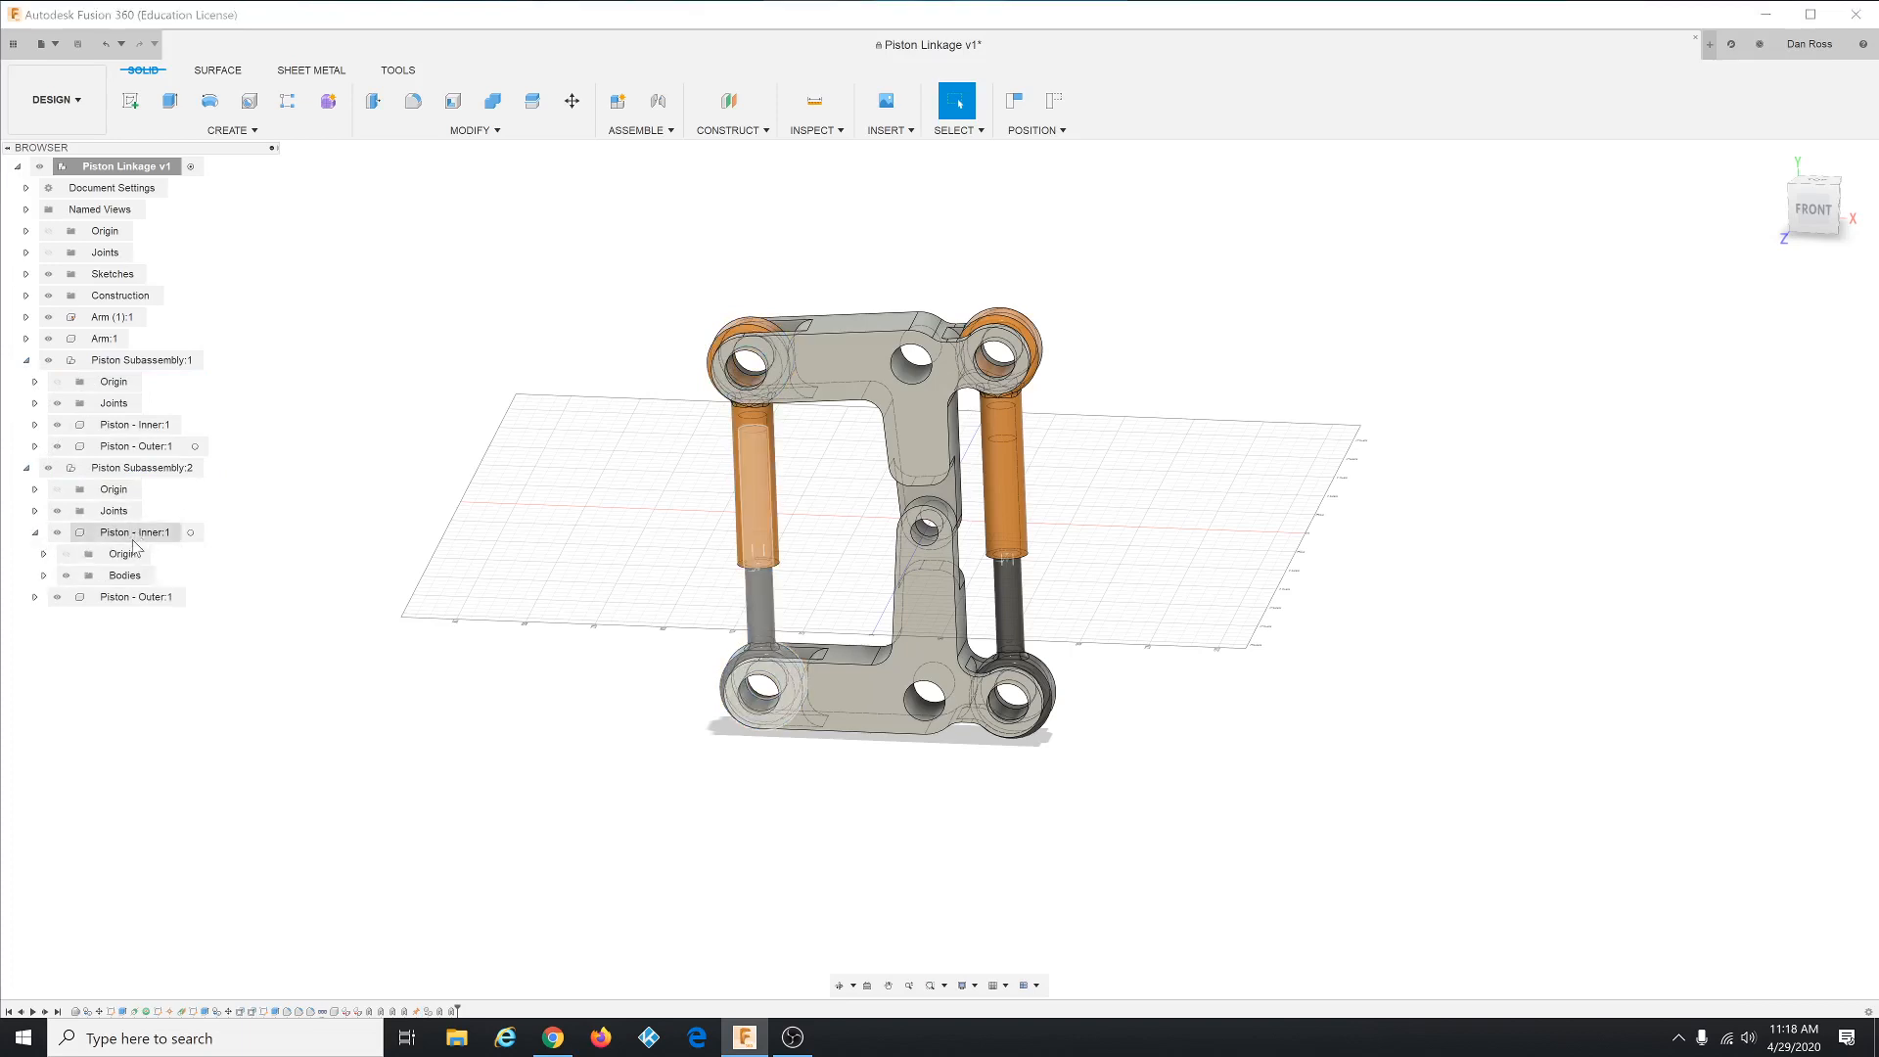